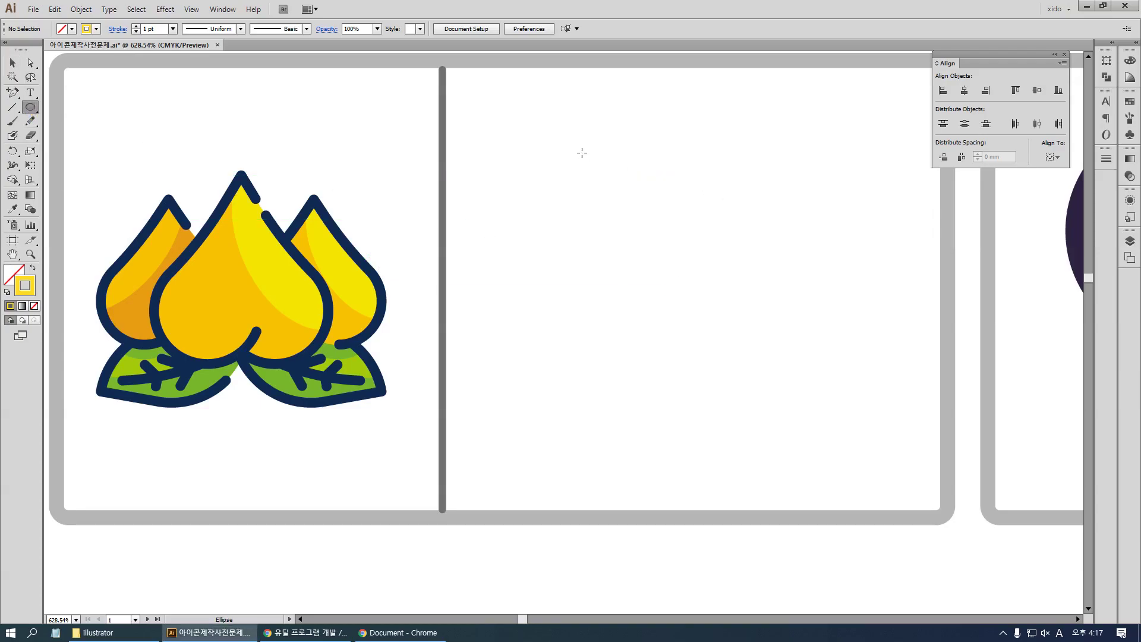
Draw a circle about 13.2 mm in diameter and duplicate it horizontally so the two circles overlap
drag(599, 185, 770, 271)
key(v)
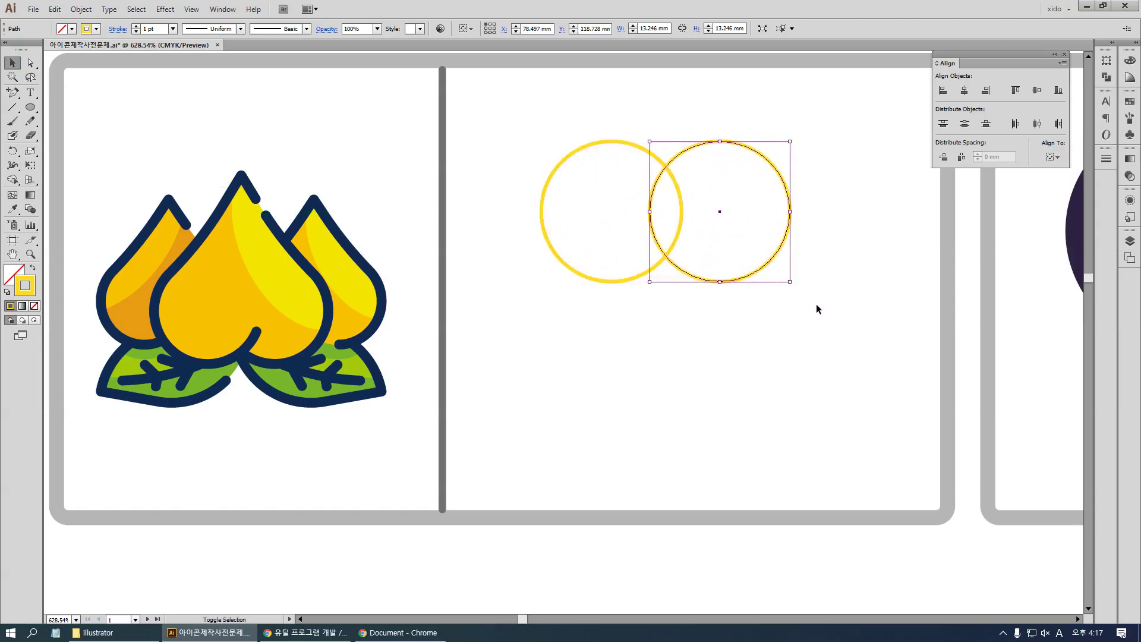
click(825, 307)
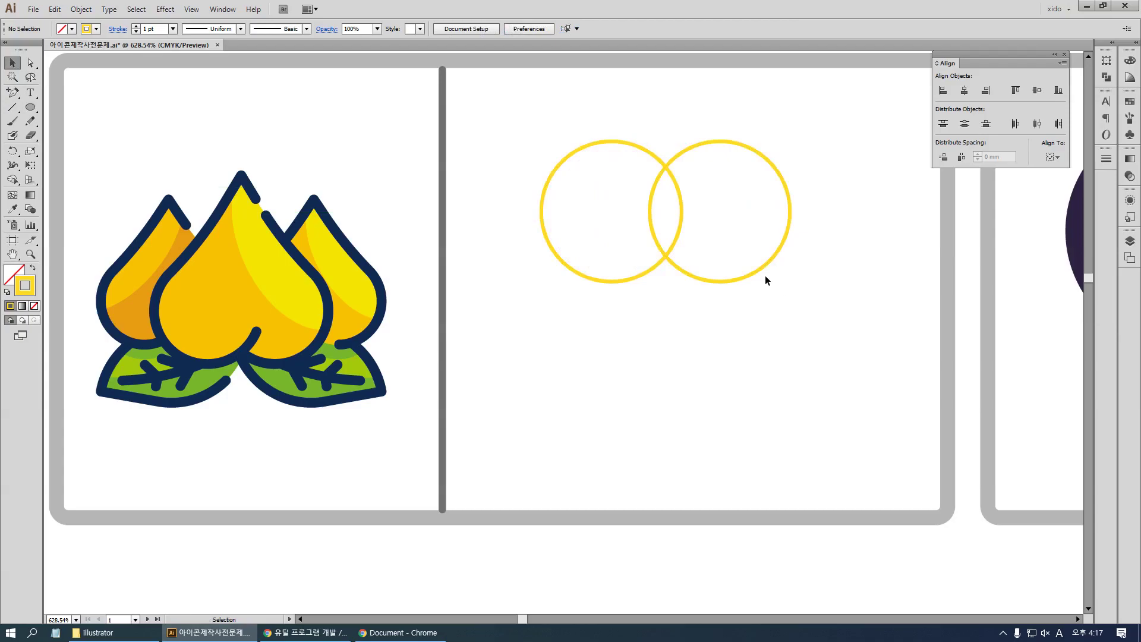
Copy the second circle below the pair and angle its top anchor's handles upward to form a heart notch
drag(761, 275, 817, 439)
key(a)
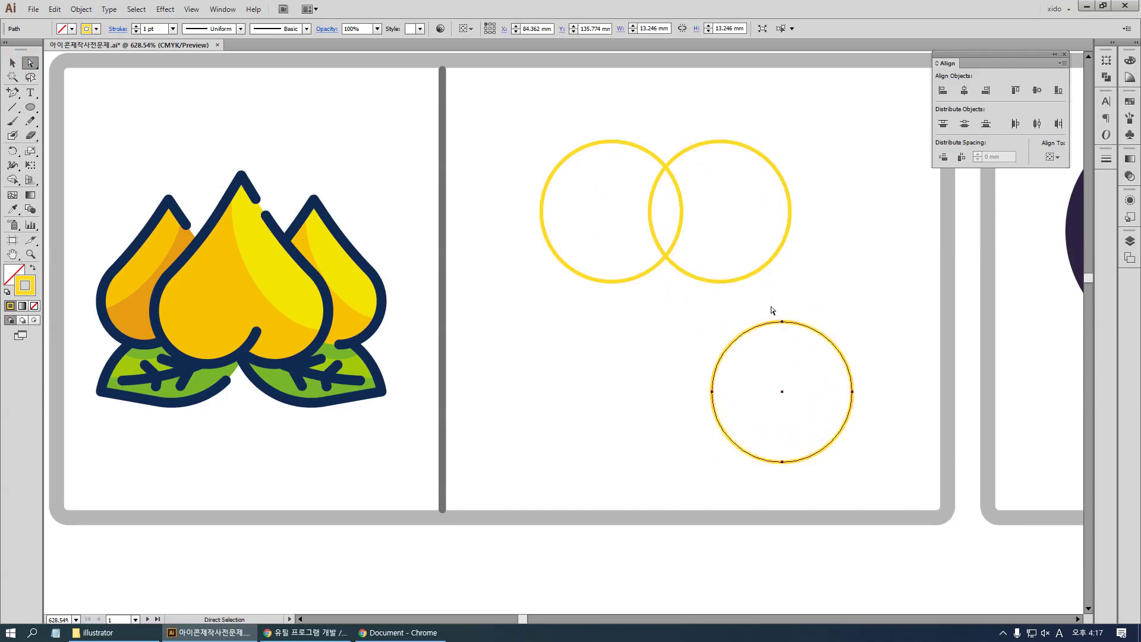
click(782, 321)
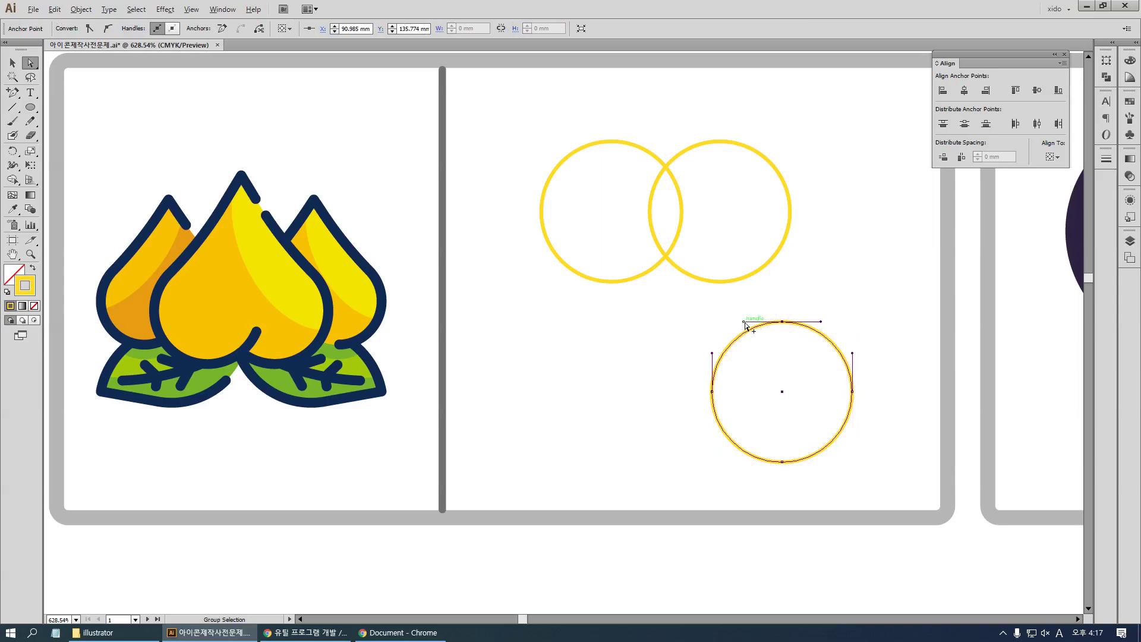
drag(744, 323, 734, 303)
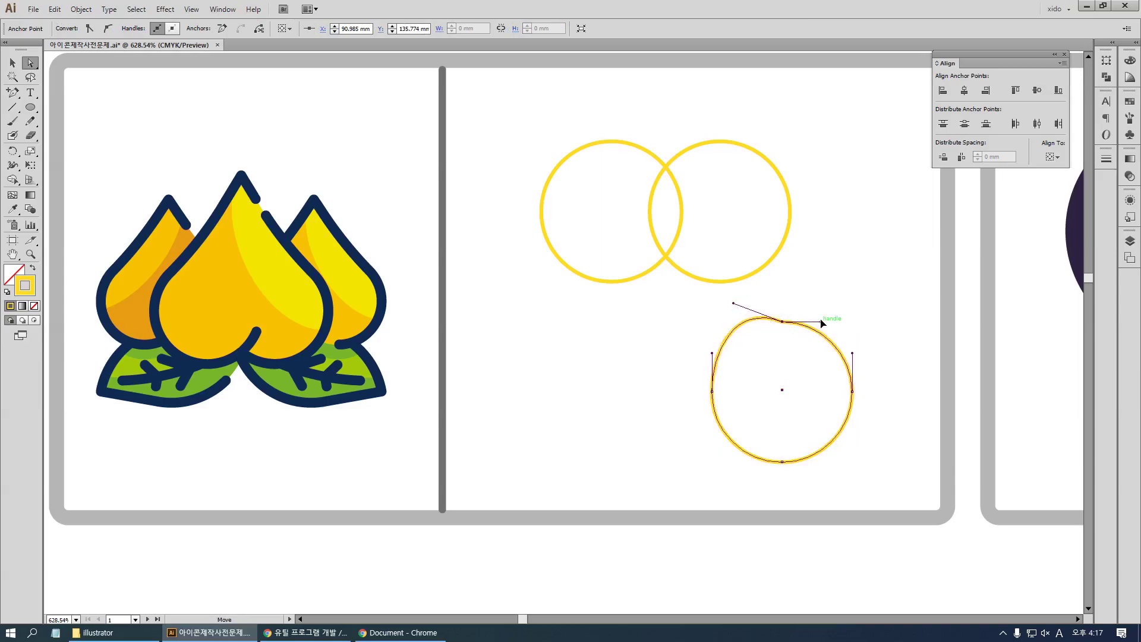
drag(822, 323, 829, 305)
Angle the copied circle's bottom handles upward into a point and raise both side anchors to complete the heart
click(782, 462)
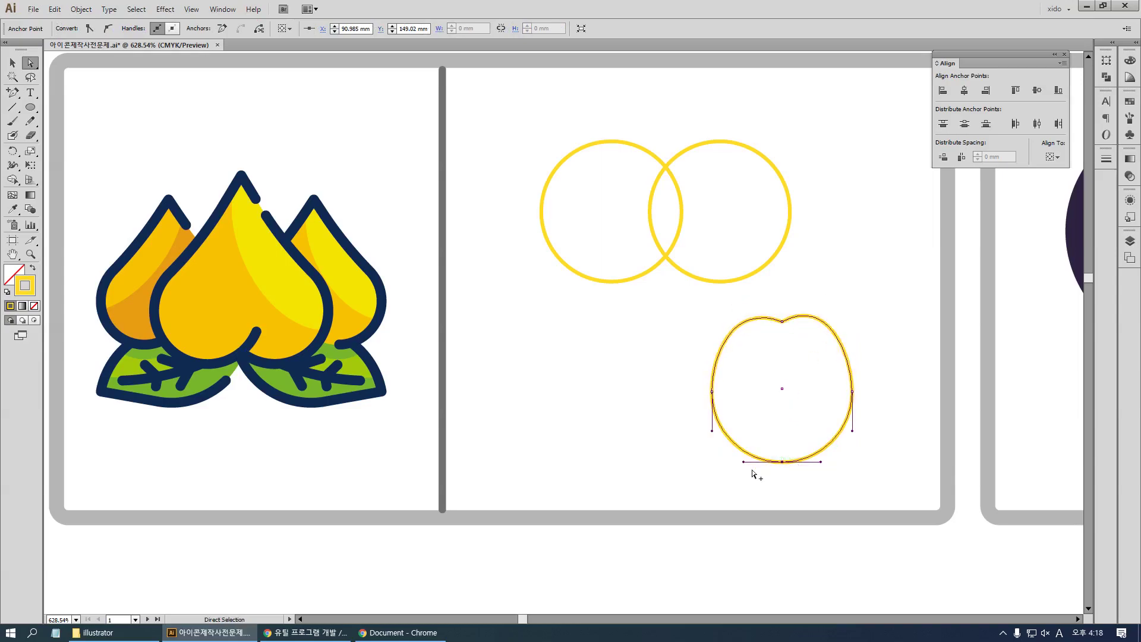
alt+click(744, 448)
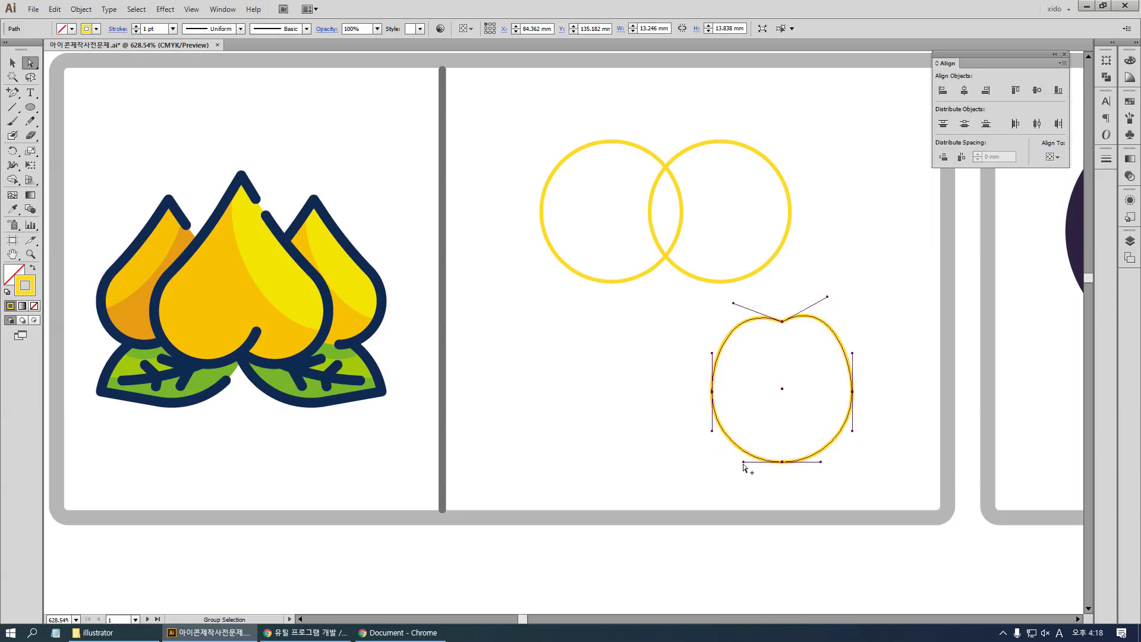
drag(743, 463, 743, 443)
mouse_move(820, 463)
mouse_down()
mouse_move(816, 443)
mouse_move(821, 453)
mouse_up()
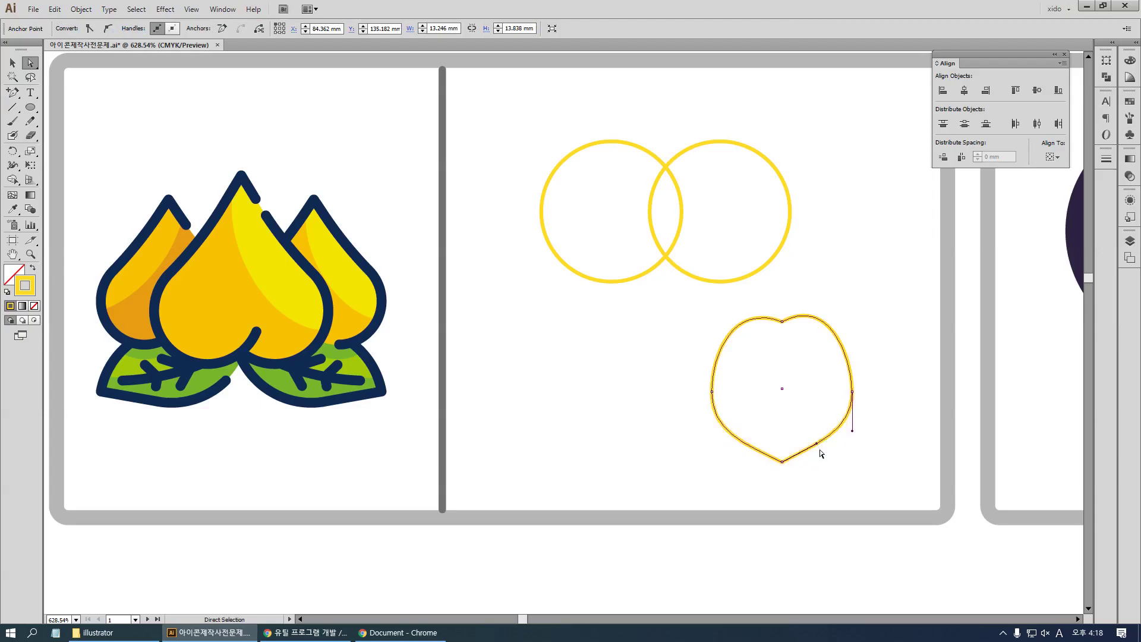
drag(670, 376, 853, 359)
click(888, 440)
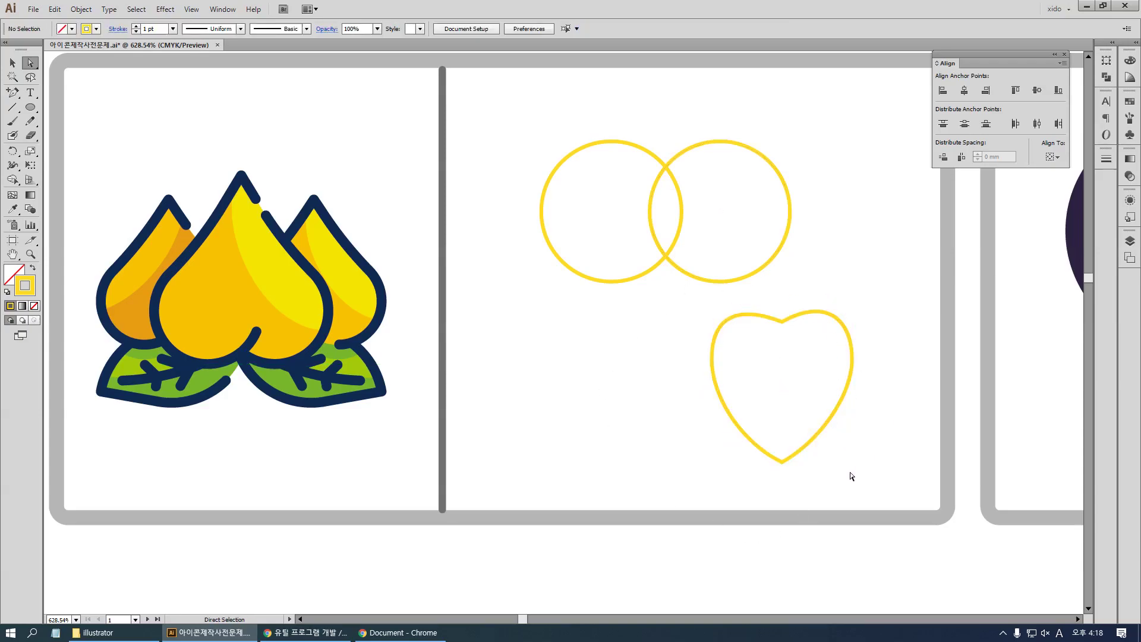
Rotate the heart outline 180° so its point faces up
key(v)
drag(852, 476, 764, 446)
drag(858, 470, 714, 304)
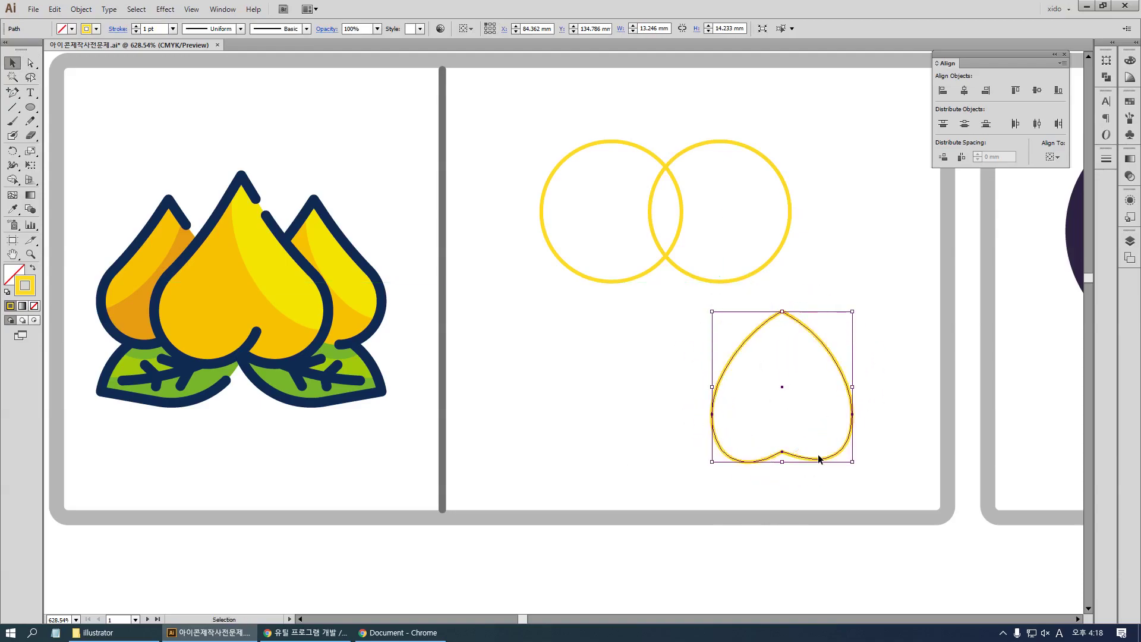
click(844, 491)
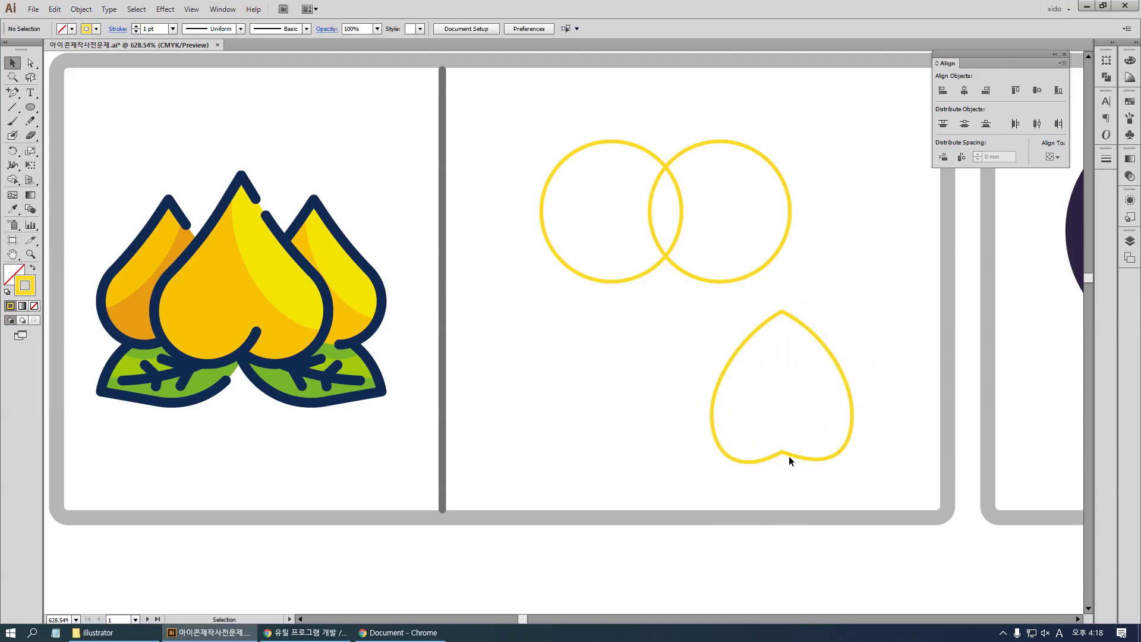
Draw a short curved crease with the Pen tool, continuing from the bottom notch up into the inverted heart
key(p)
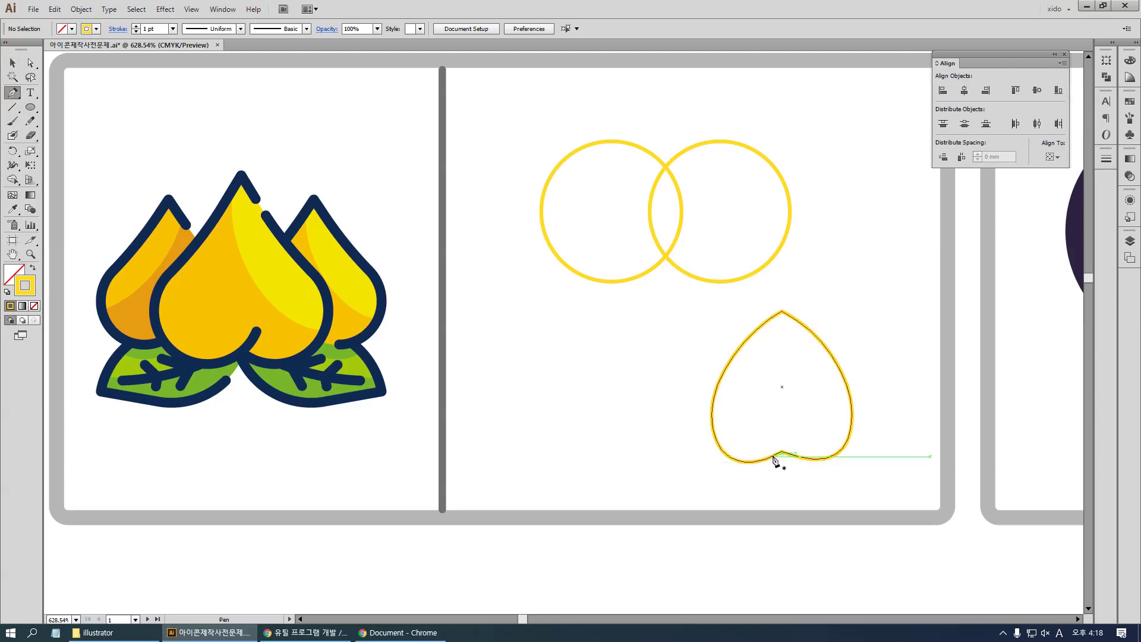
drag(781, 458, 815, 419)
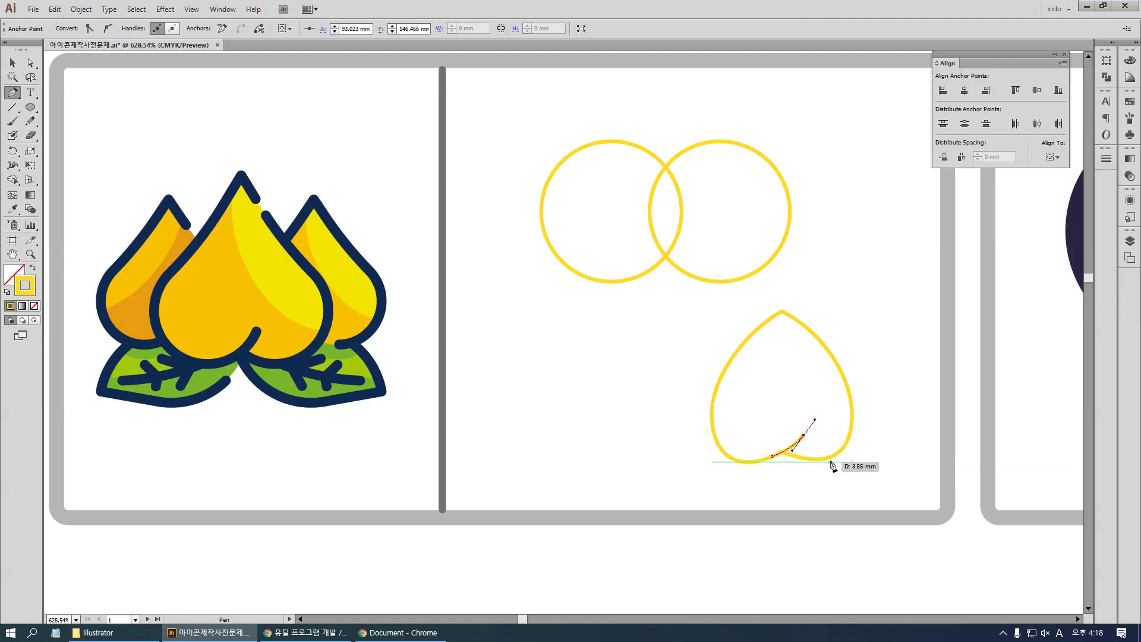
key(v)
click(857, 469)
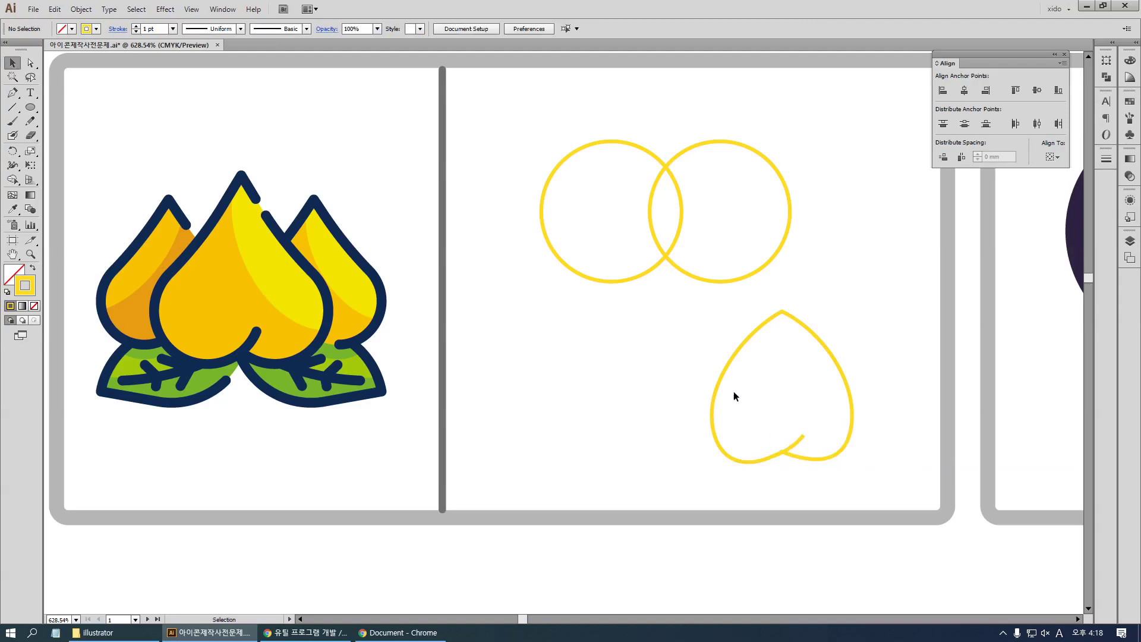
Pull both handles of the inverted heart's top anchor inward to give the tip concave, peach-like sides
key(a)
click(827, 350)
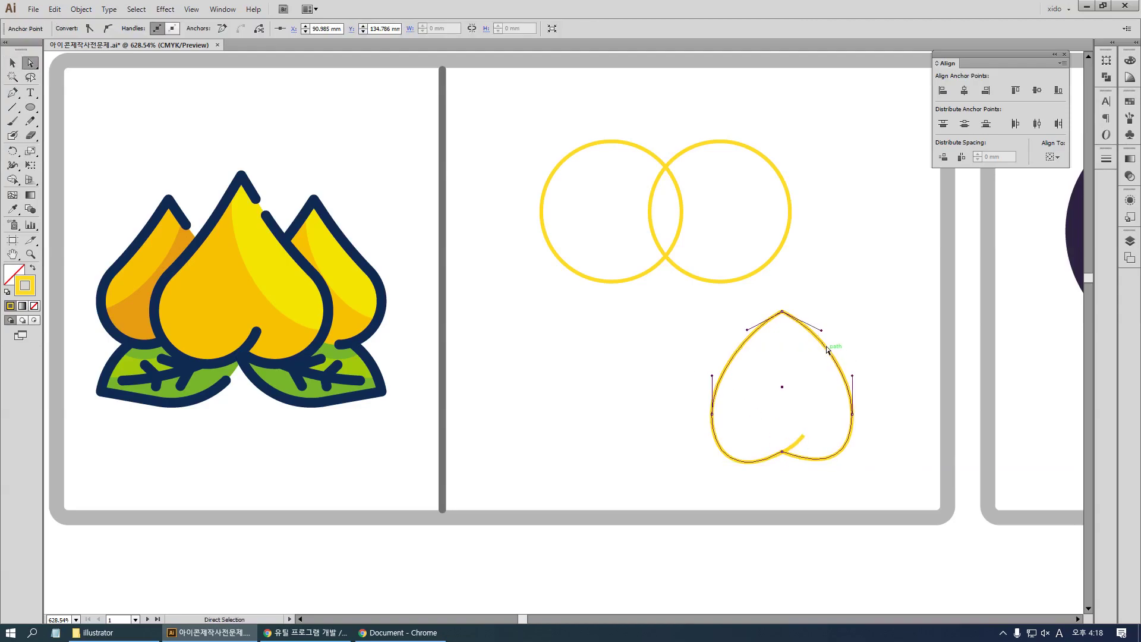
click(820, 336)
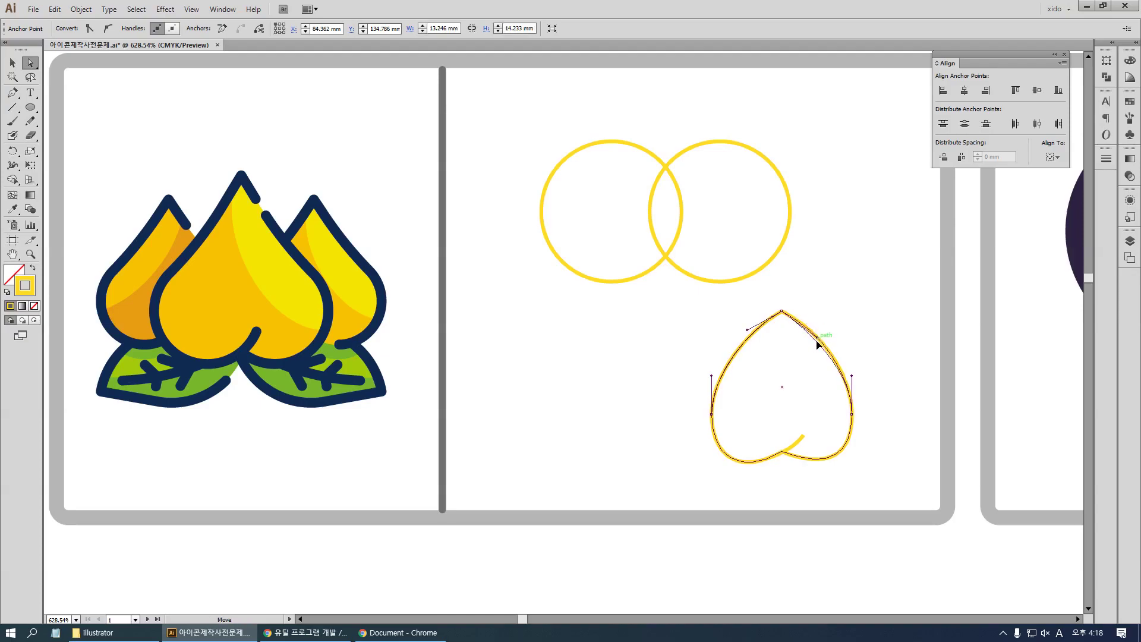
click(753, 333)
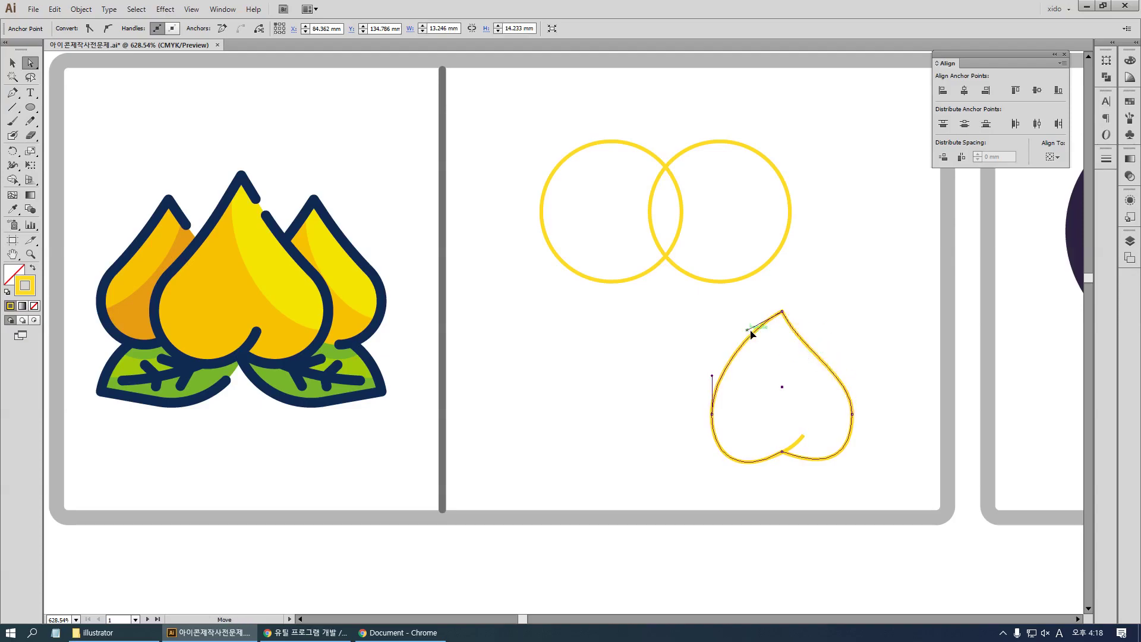
click(908, 340)
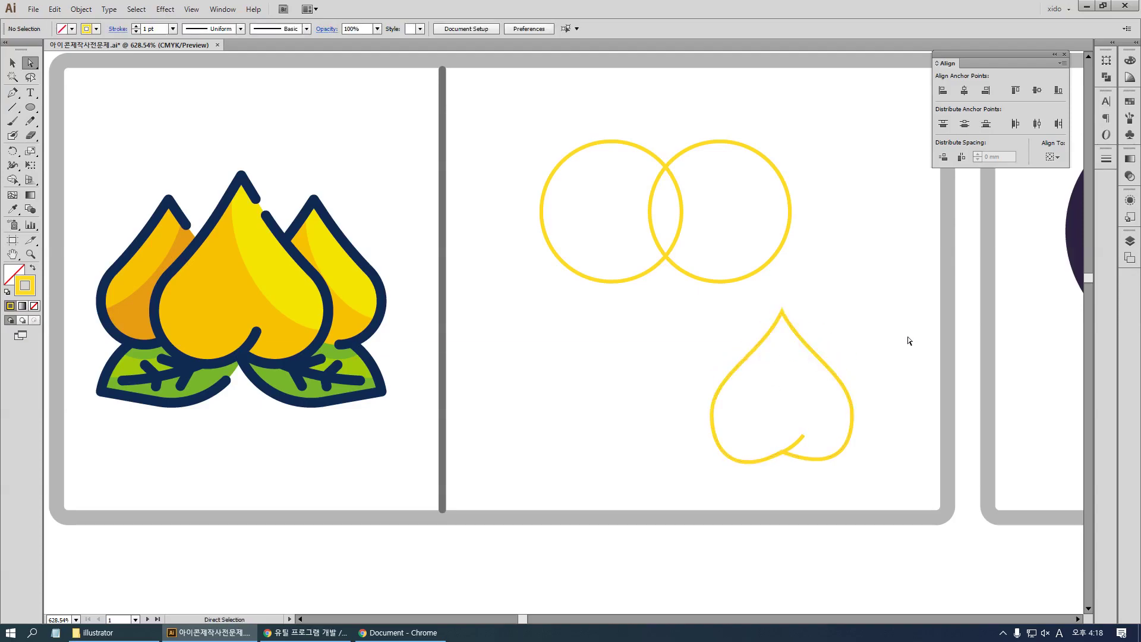
Group the peach outline with its crease and move the group below the frame
key(v)
drag(874, 482, 663, 409)
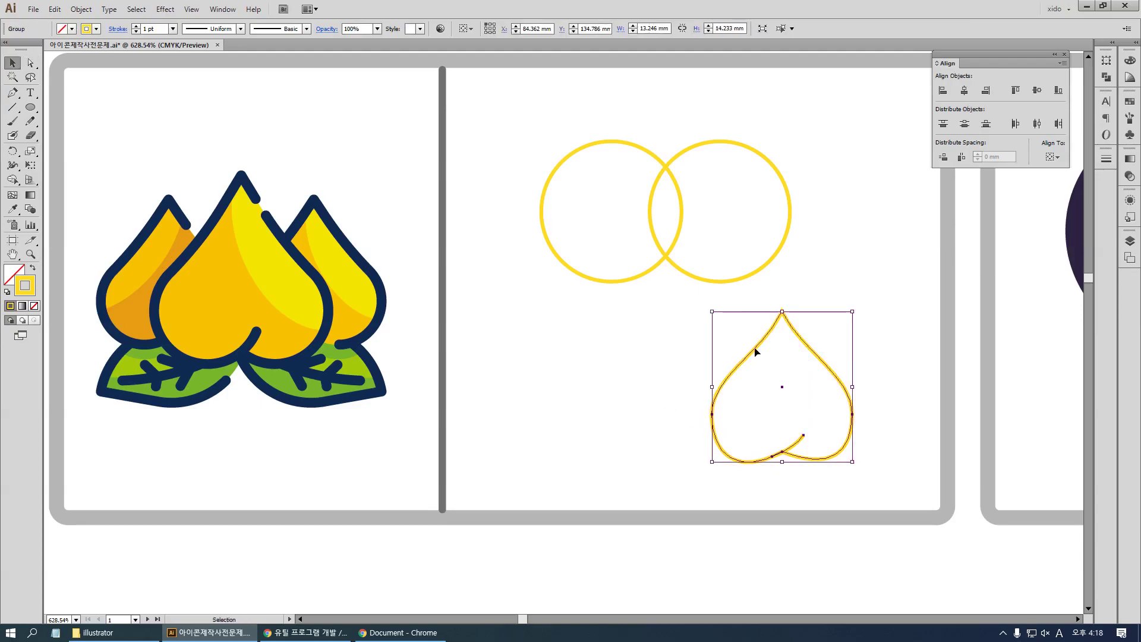
drag(782, 319, 642, 573)
click(853, 394)
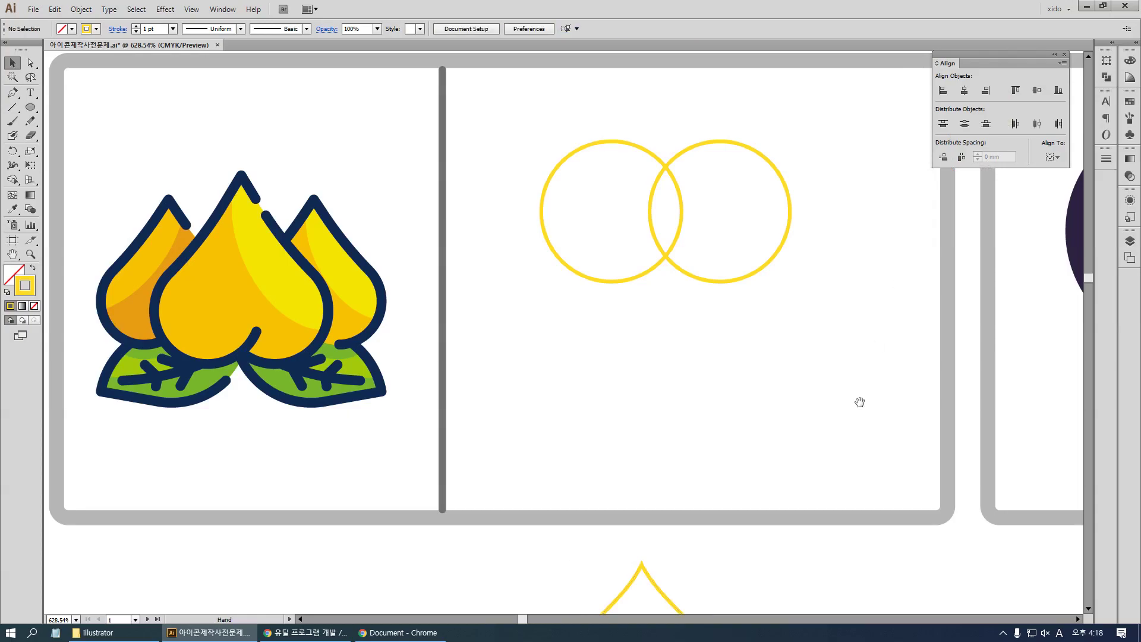
drag(860, 402, 829, 414)
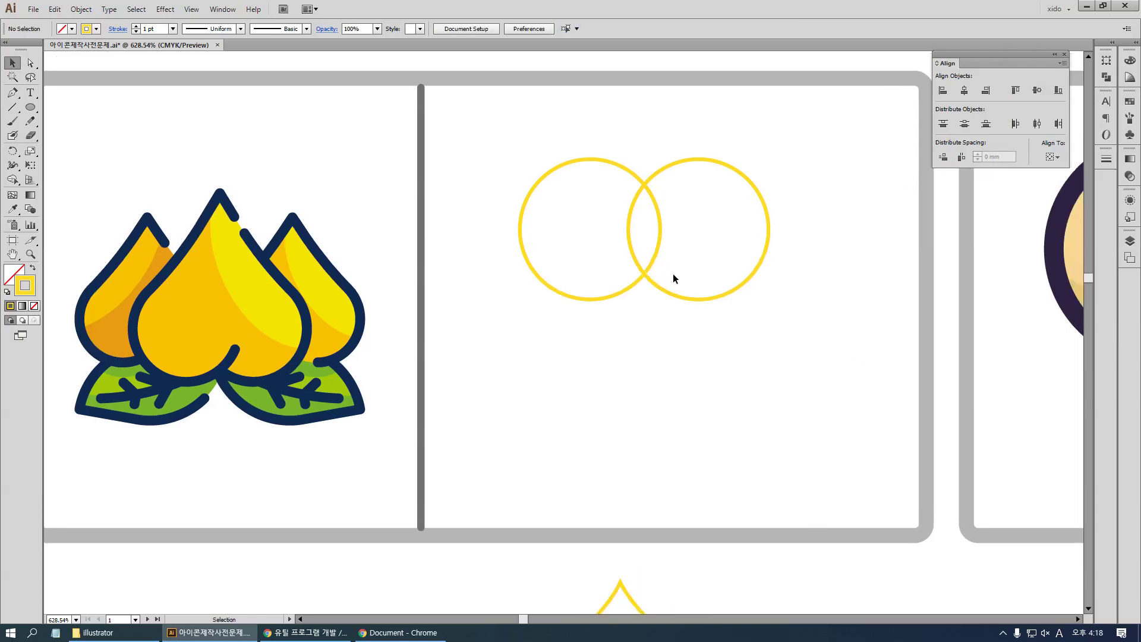
Select the two overlapping circles and show the Pathfinder options floating beside the artwork
drag(711, 357, 521, 263)
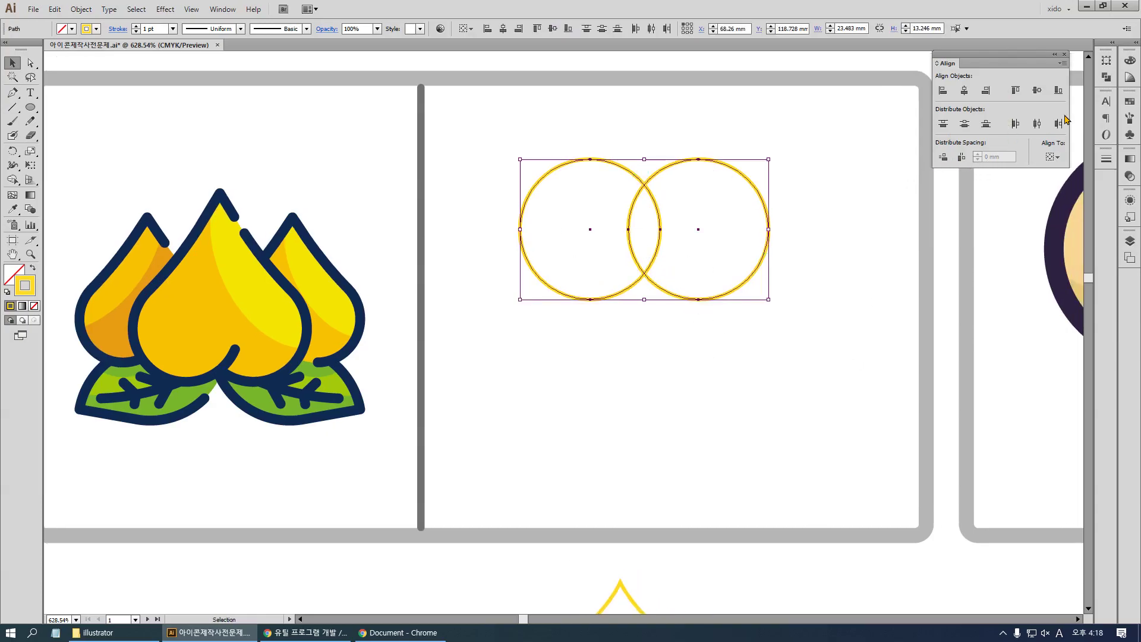
drag(1105, 78, 924, 195)
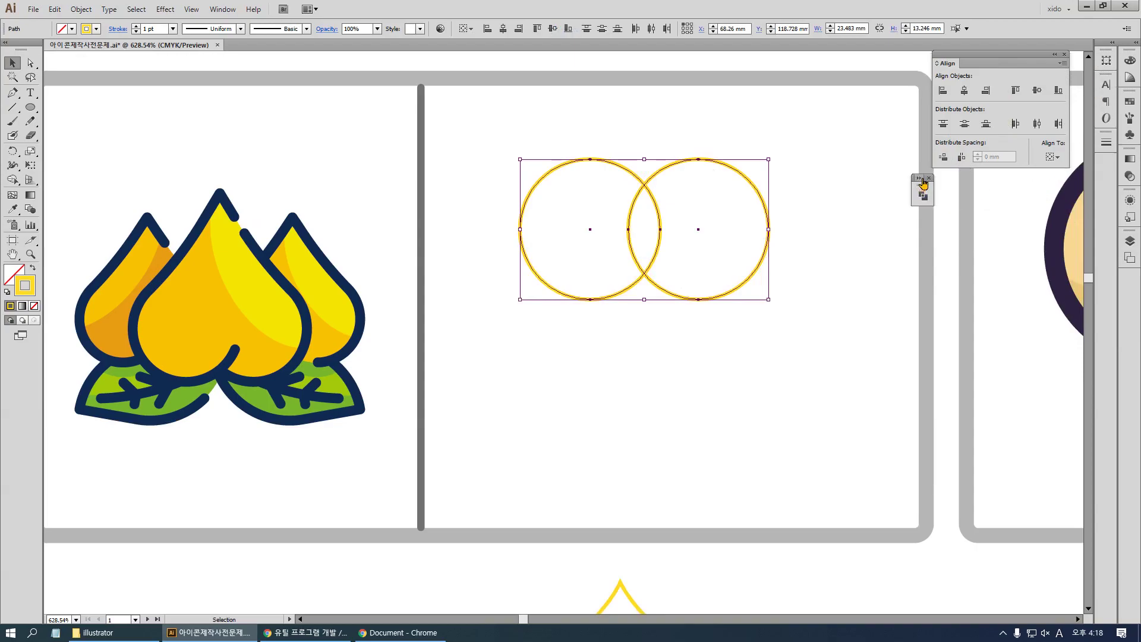
click(919, 178)
Try to unite the two overlapping circles into one outline and undo the merge
click(930, 209)
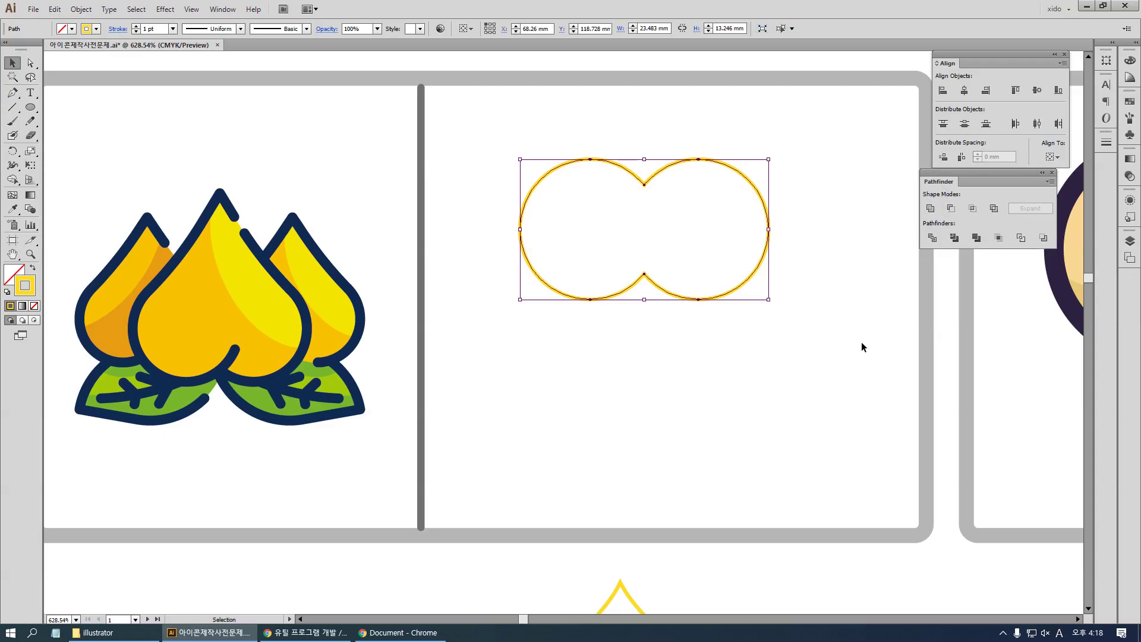
key(ctrl+z)
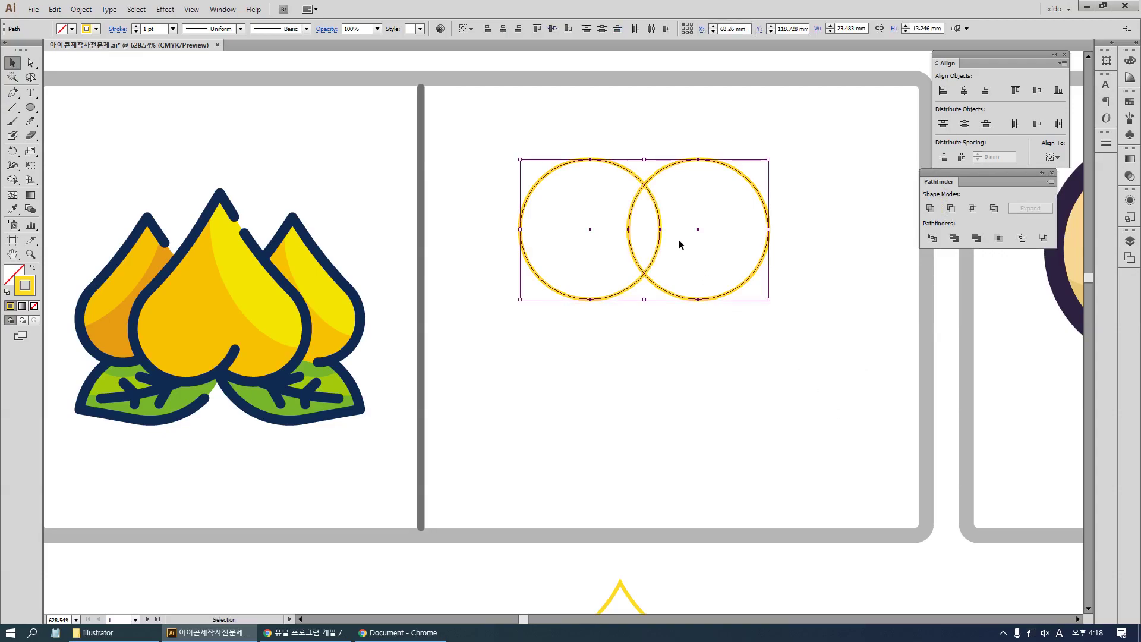
click(930, 209)
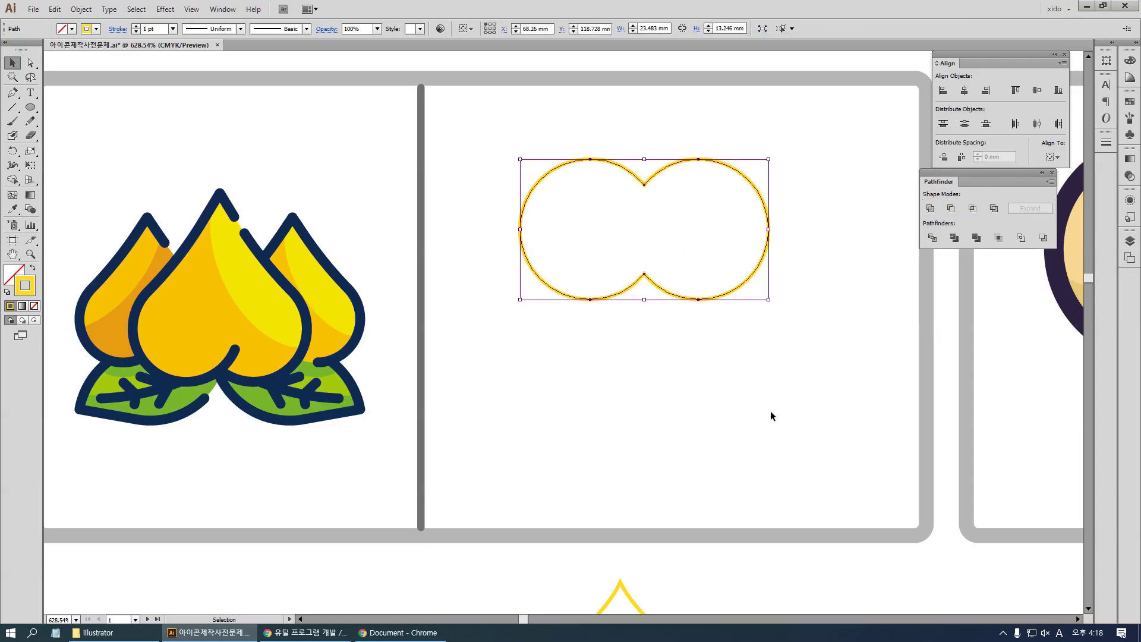
click(680, 371)
key(a)
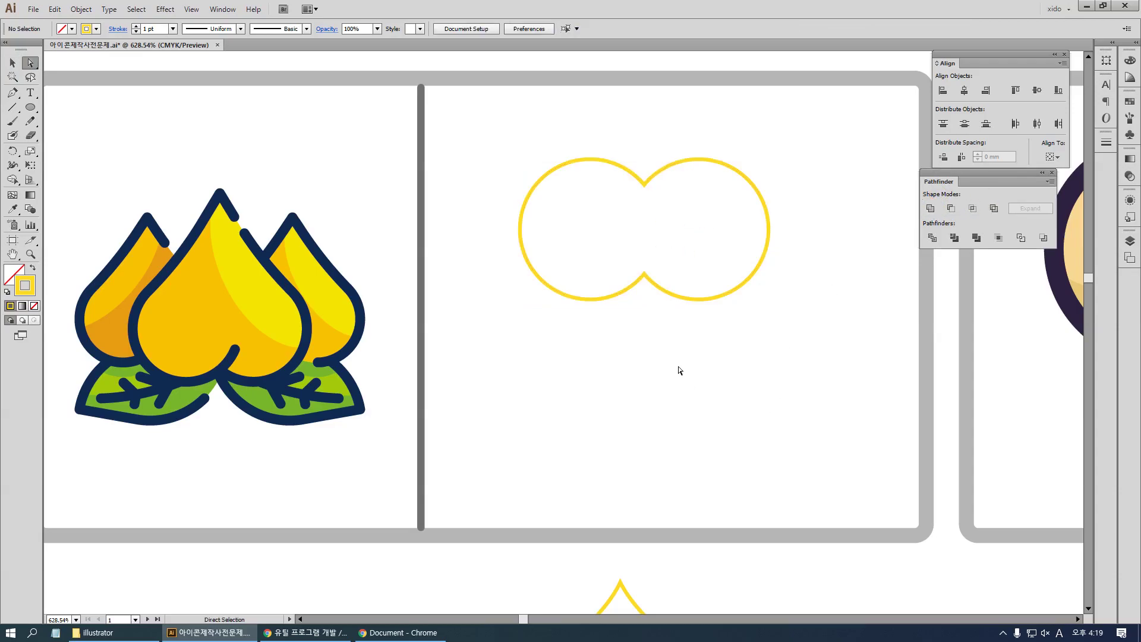
click(643, 274)
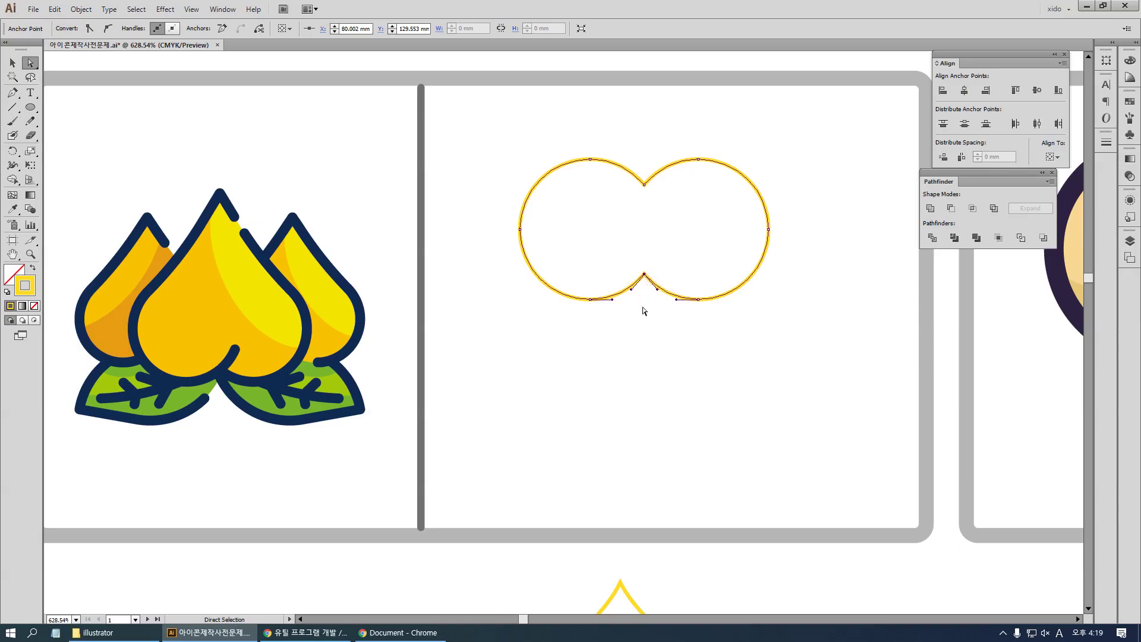
key(ctrl+z)
click(675, 403)
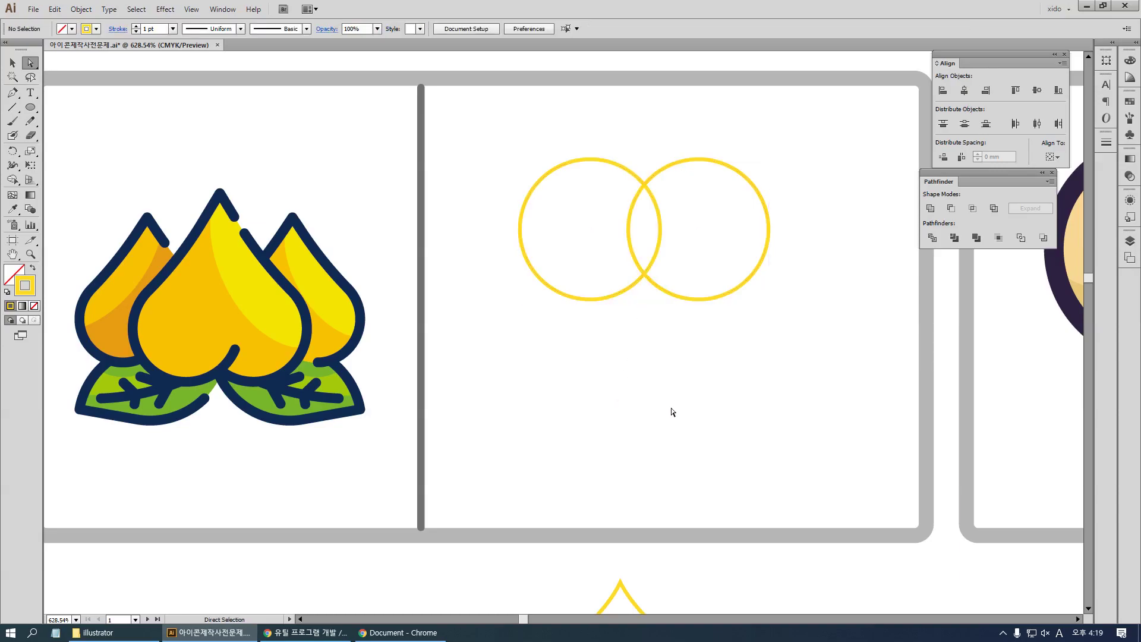
Select both overlapping circles and unite them into a single outline
key(v)
click(601, 299)
key(a)
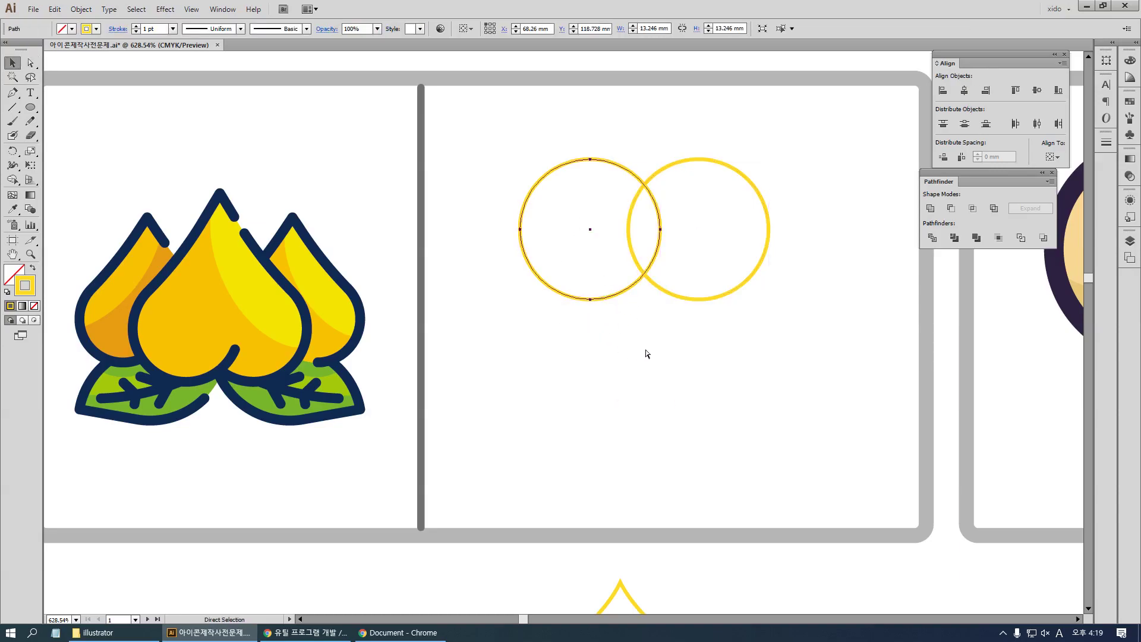
key(v)
drag(708, 351, 650, 257)
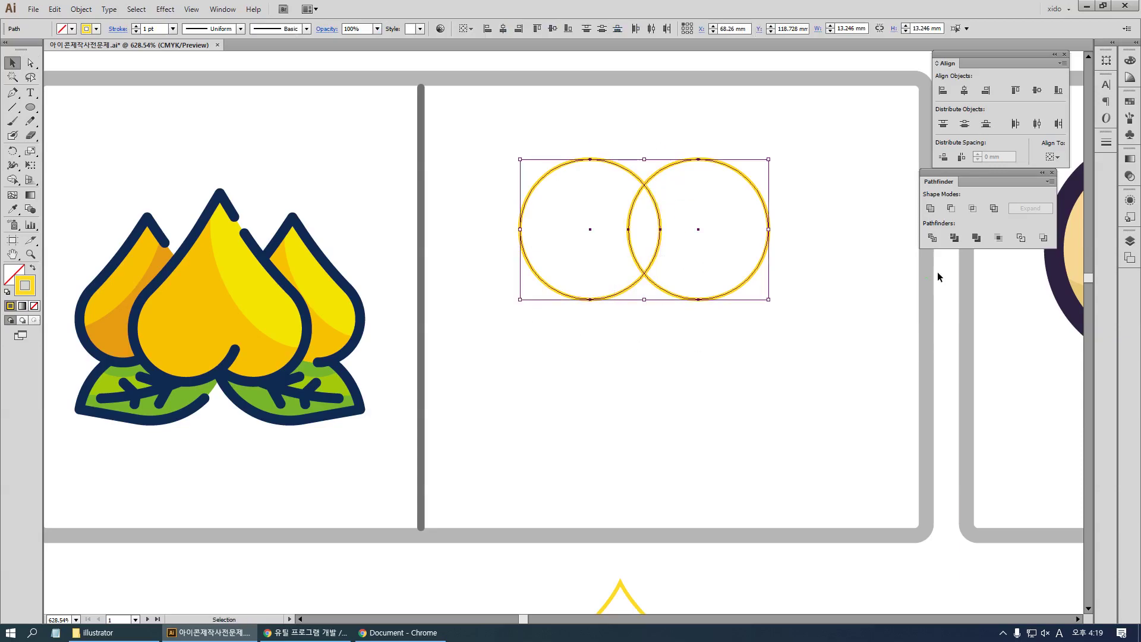
click(930, 208)
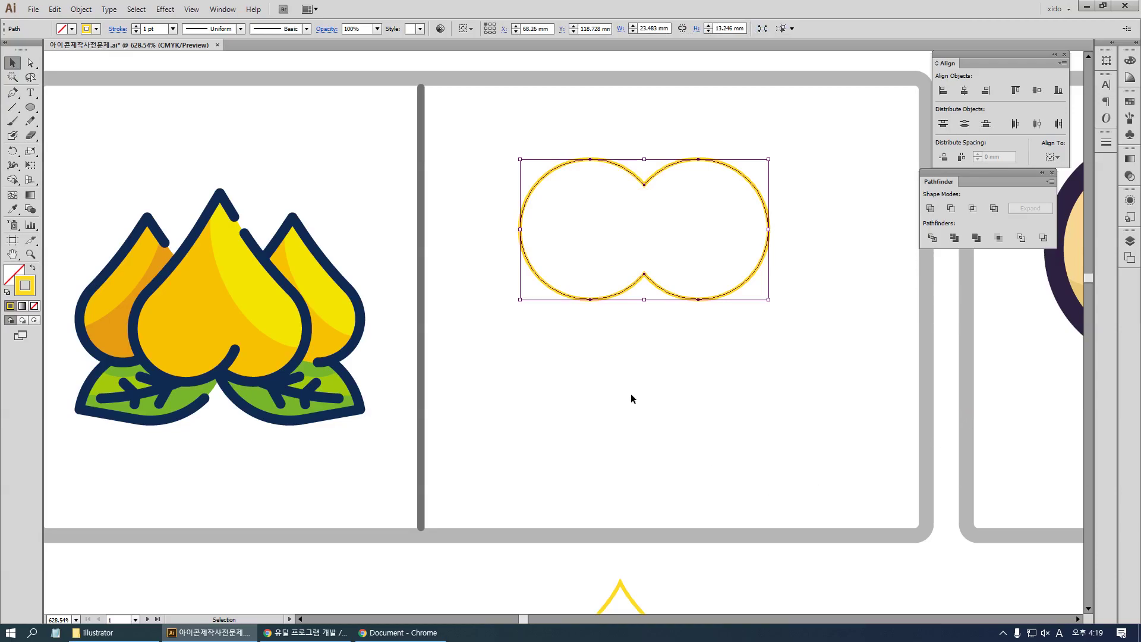
click(839, 387)
Move the merged outline's lower junction anchor straight down about 9 mm
key(a)
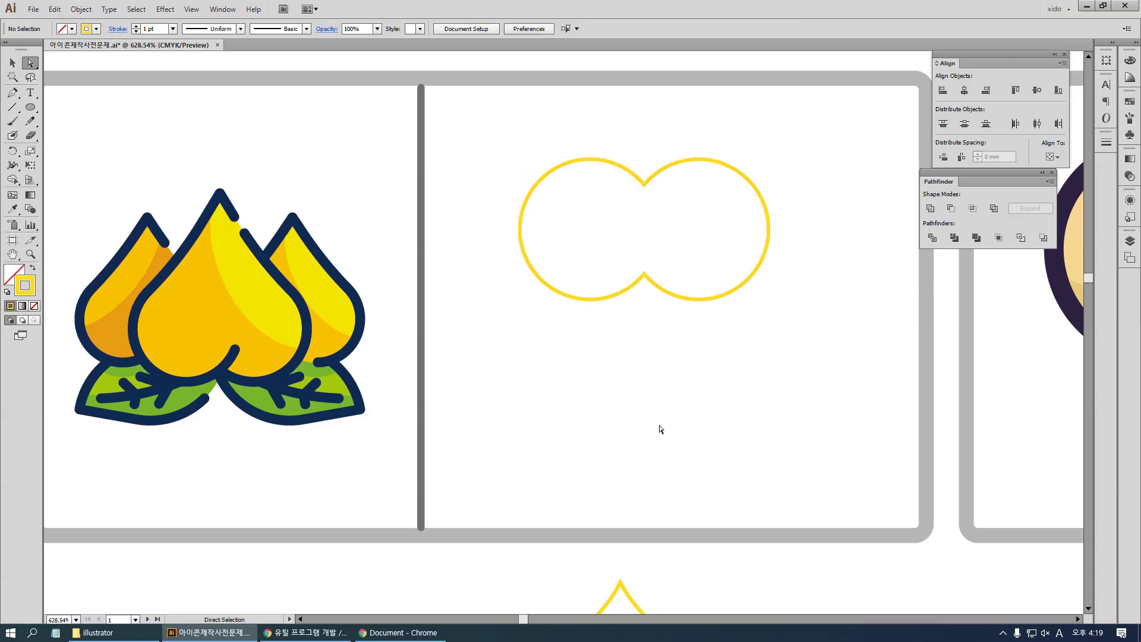
click(644, 277)
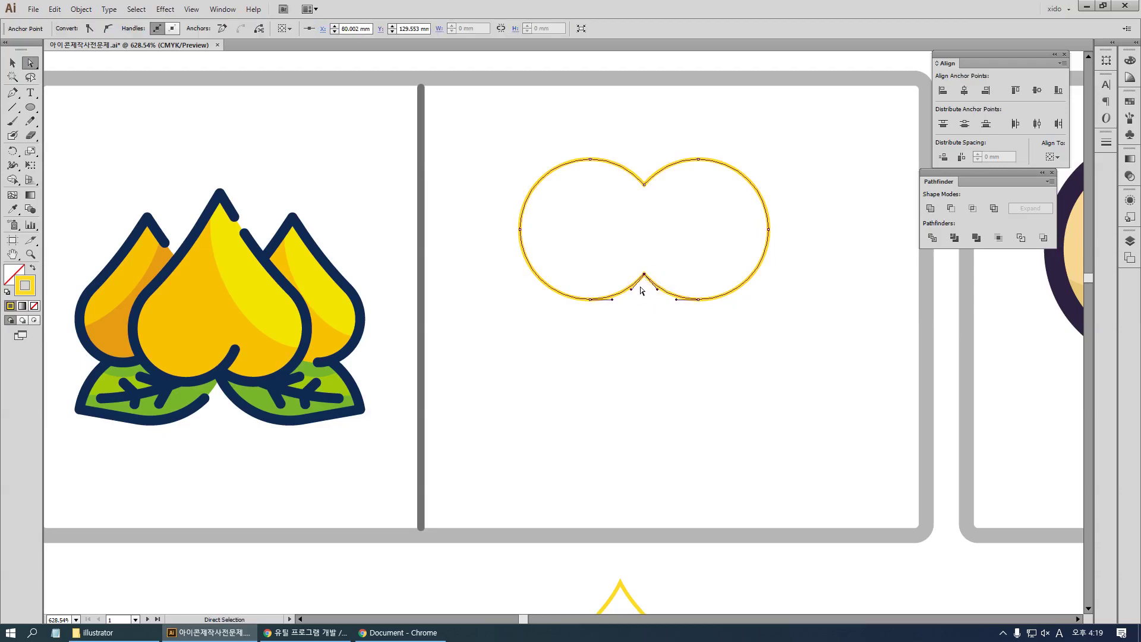
drag(644, 281, 643, 371)
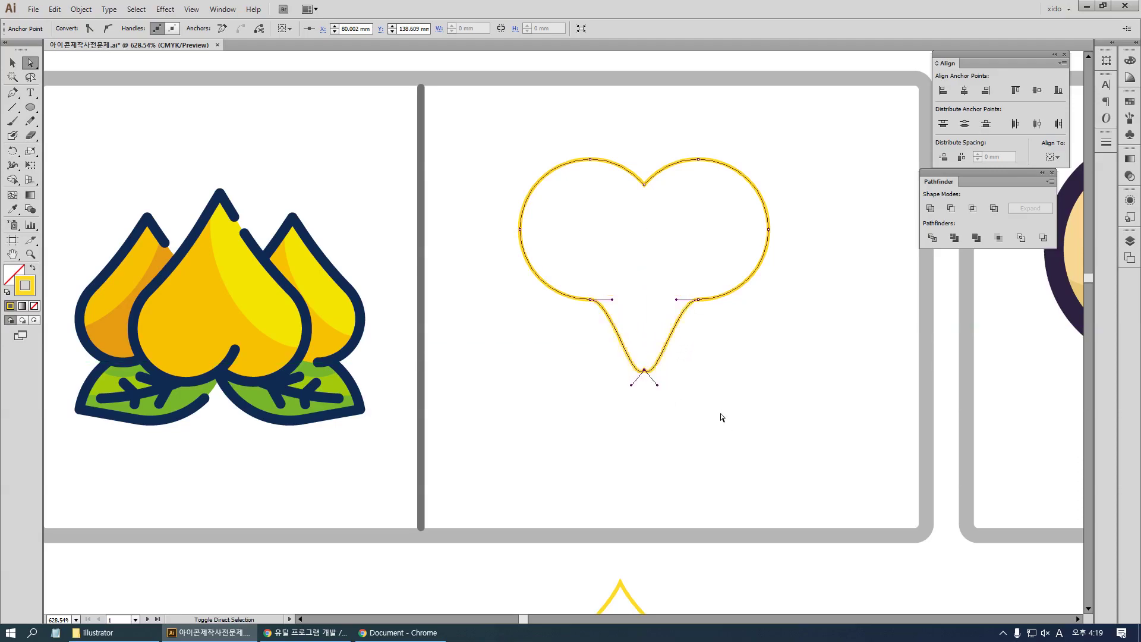
Convert the merged outline's lower tip anchor to a corner point and move it straight down about 3 mm
click(721, 416)
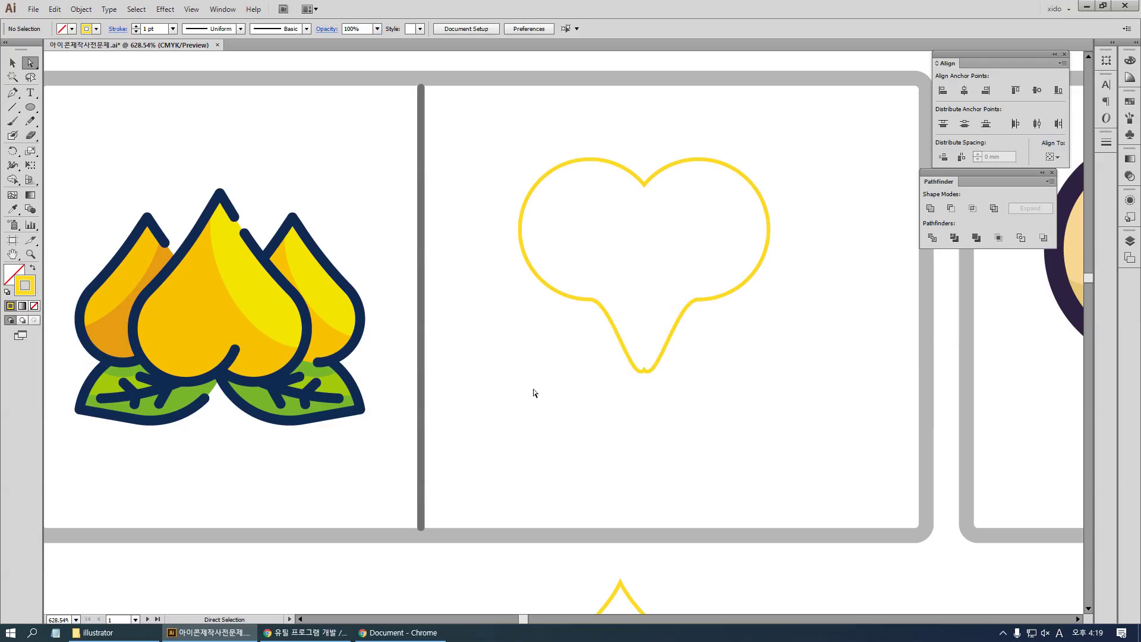
drag(677, 409, 618, 363)
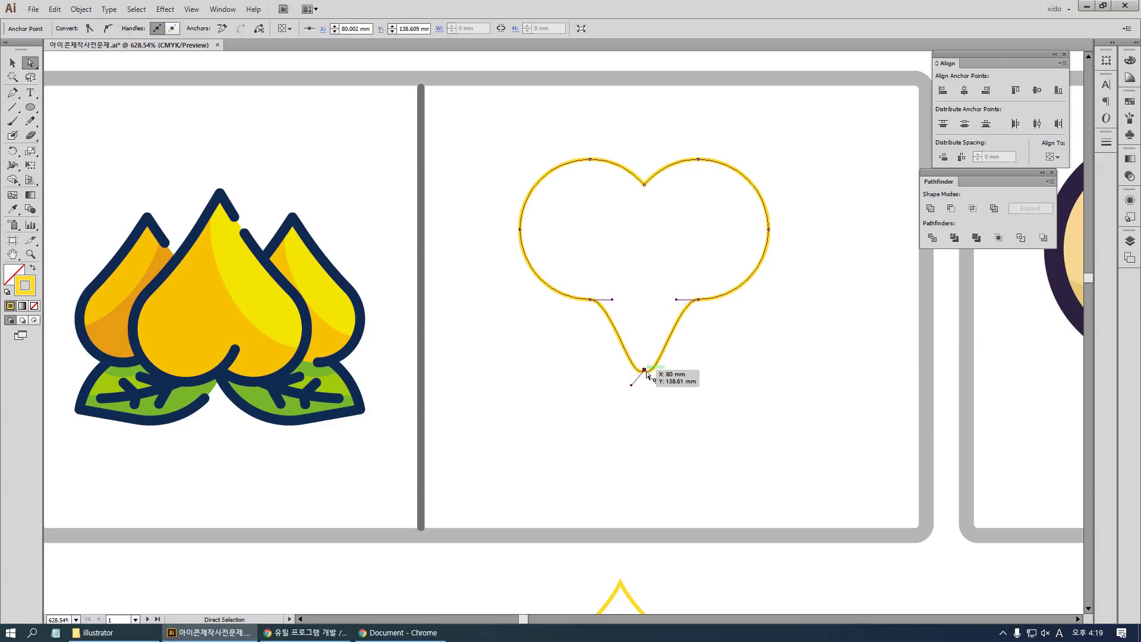
click(107, 30)
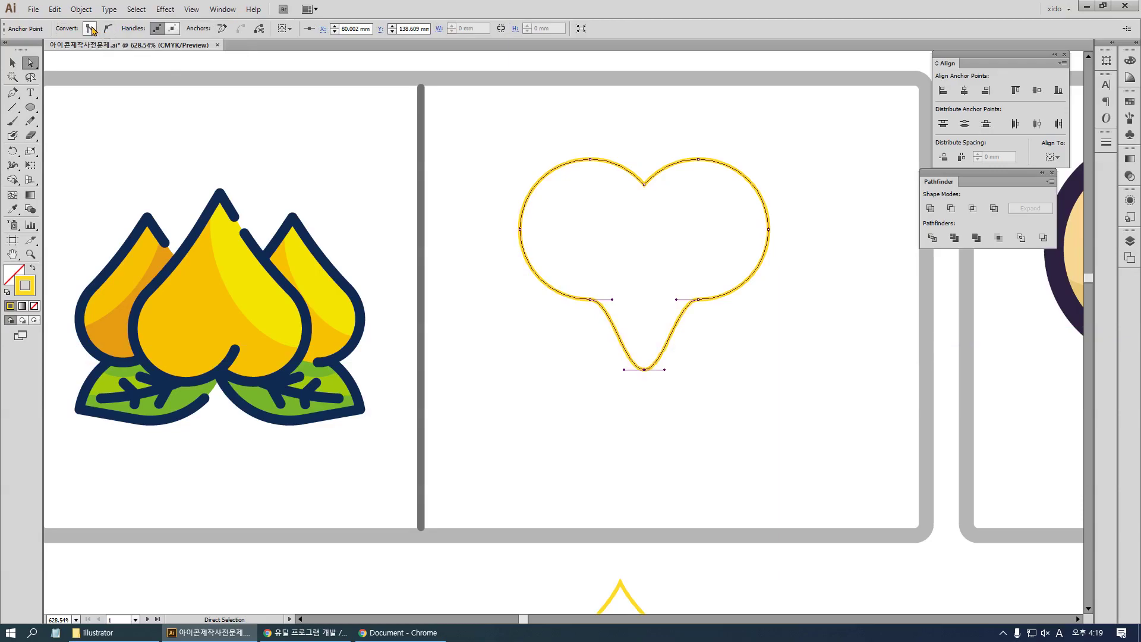
click(90, 28)
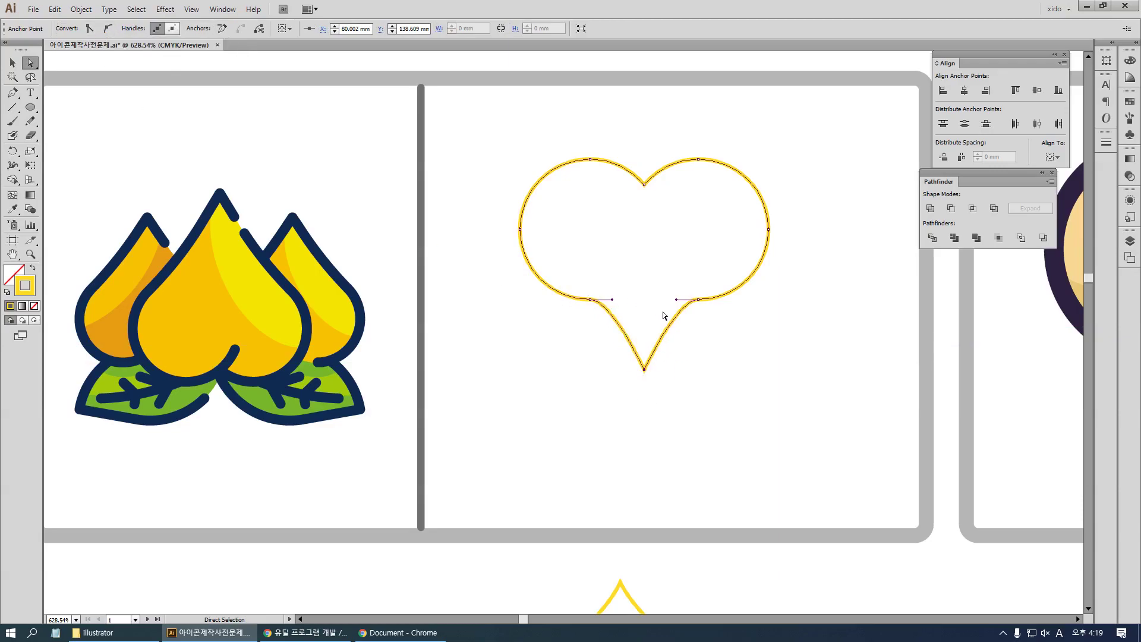
drag(650, 370, 649, 410)
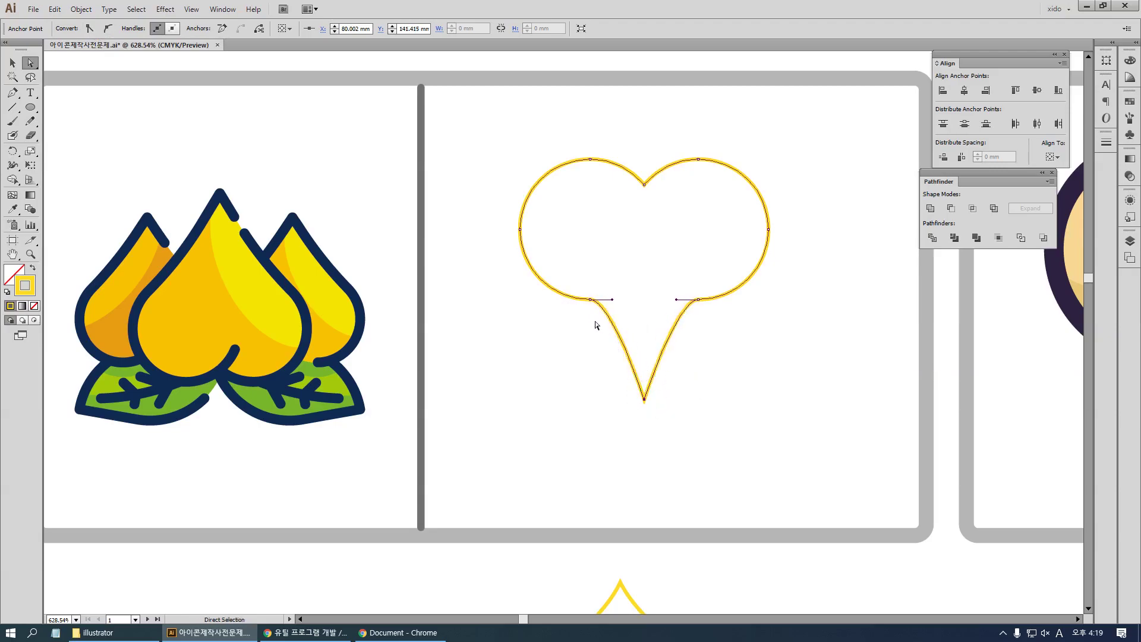
Move the two side anchors above the lower tip down about 2.4 mm to form a heart outline
drag(590, 303, 592, 331)
click(695, 300)
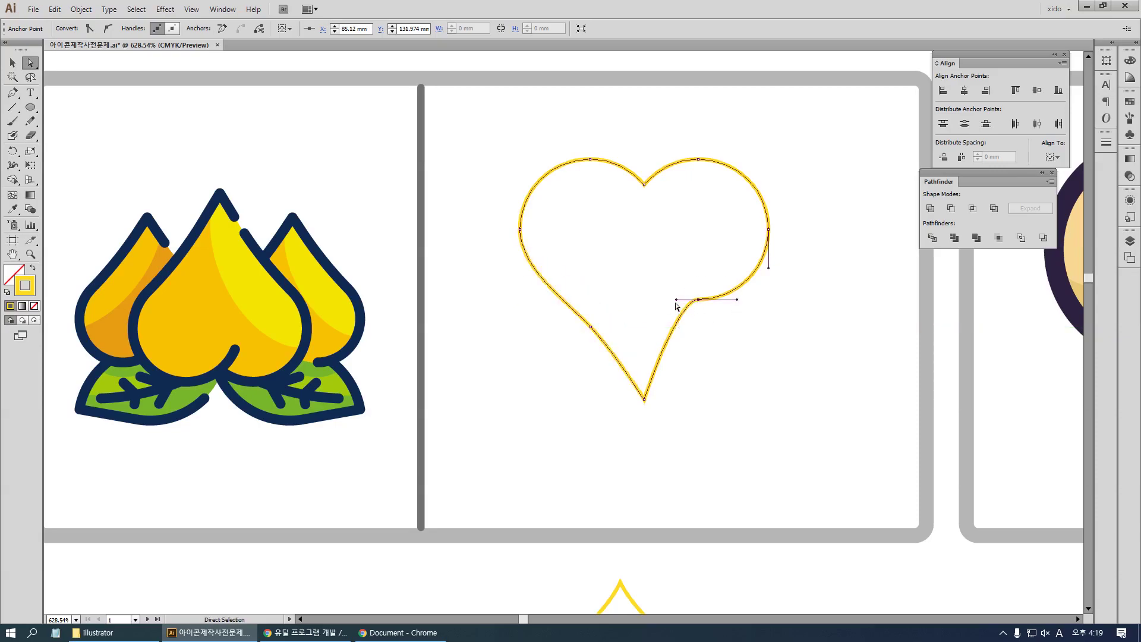
drag(677, 303, 692, 330)
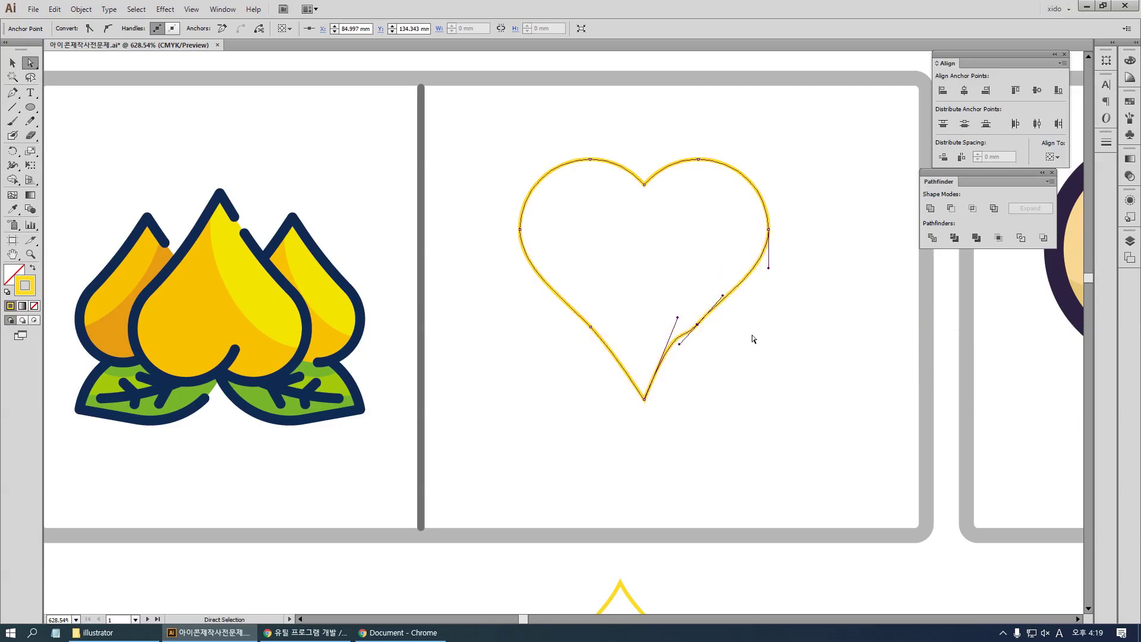
Align the two lower side anchors of the heart to the same height using vertical centre alignment
click(612, 291)
drag(753, 355, 571, 312)
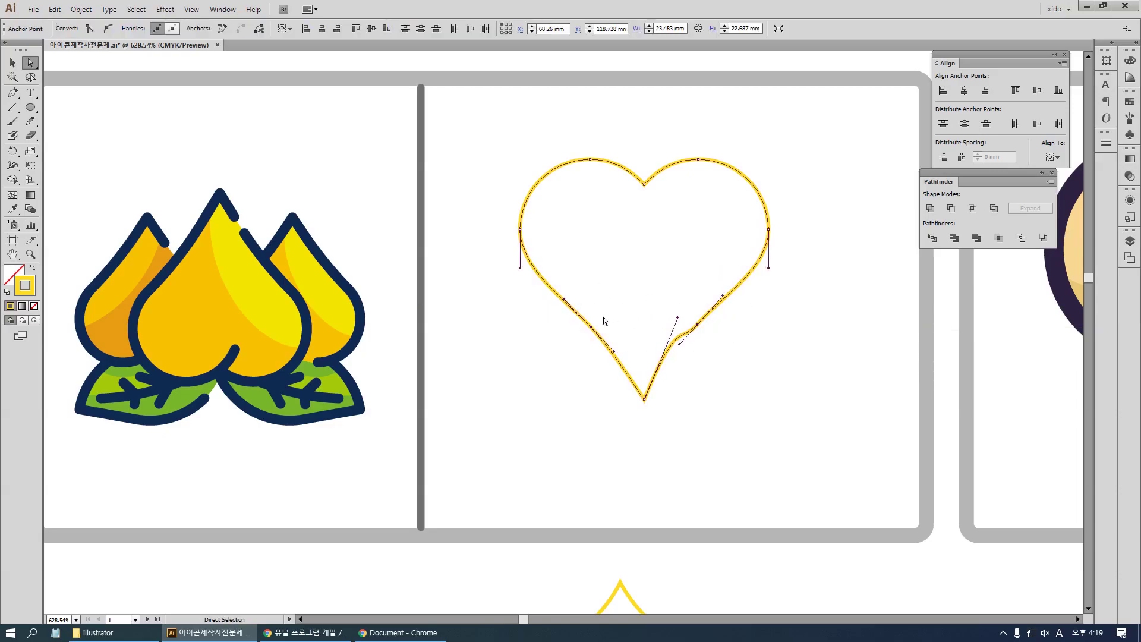
click(1037, 92)
click(737, 372)
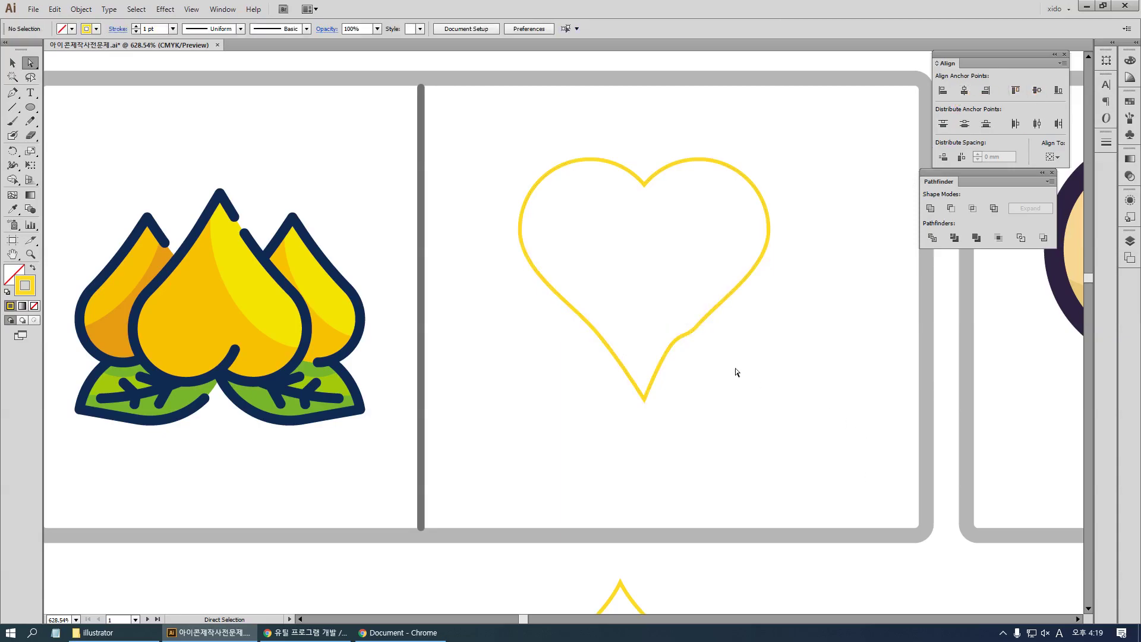
Reset the heart's lower tip anchor to a handle-free corner point so the right lower side mirrors the left
drag(694, 327, 676, 343)
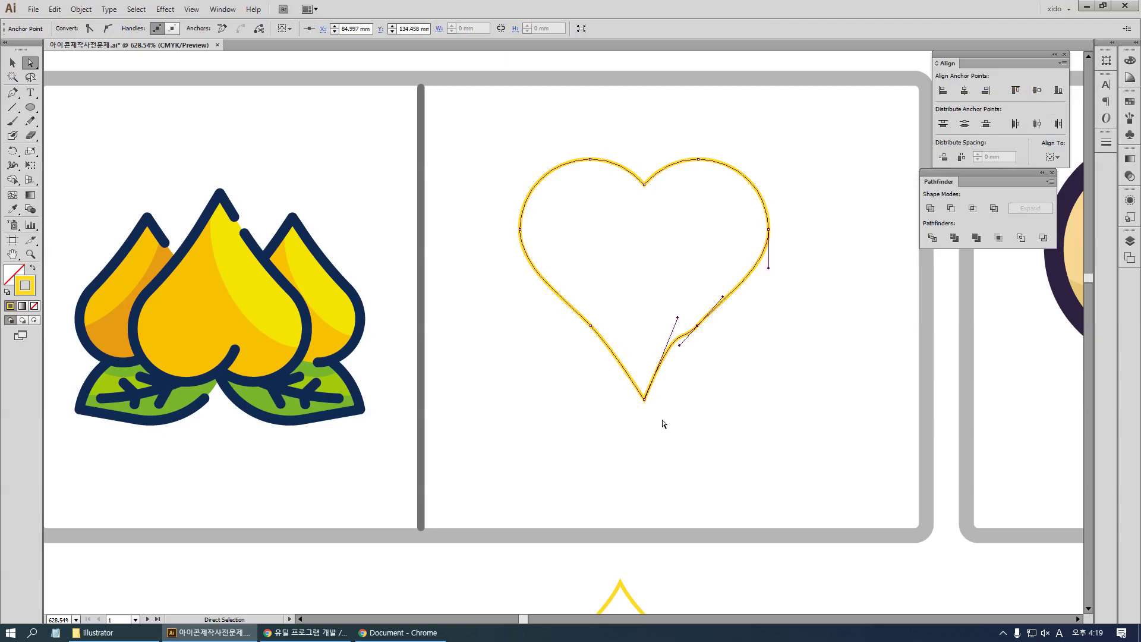
click(645, 398)
click(108, 29)
click(89, 28)
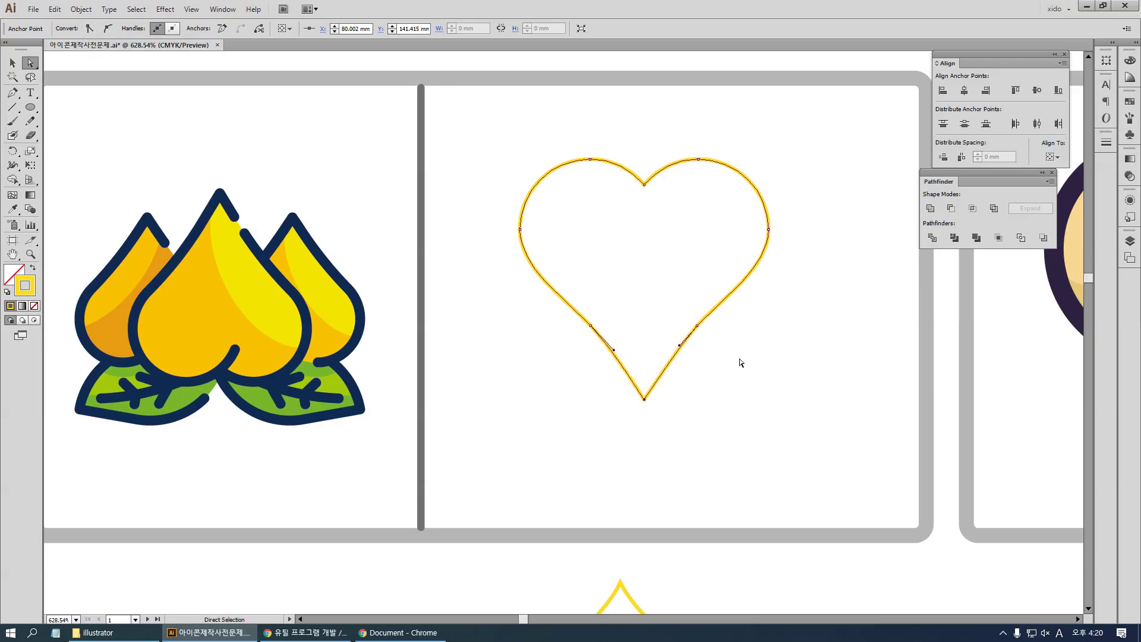
drag(741, 362, 564, 296)
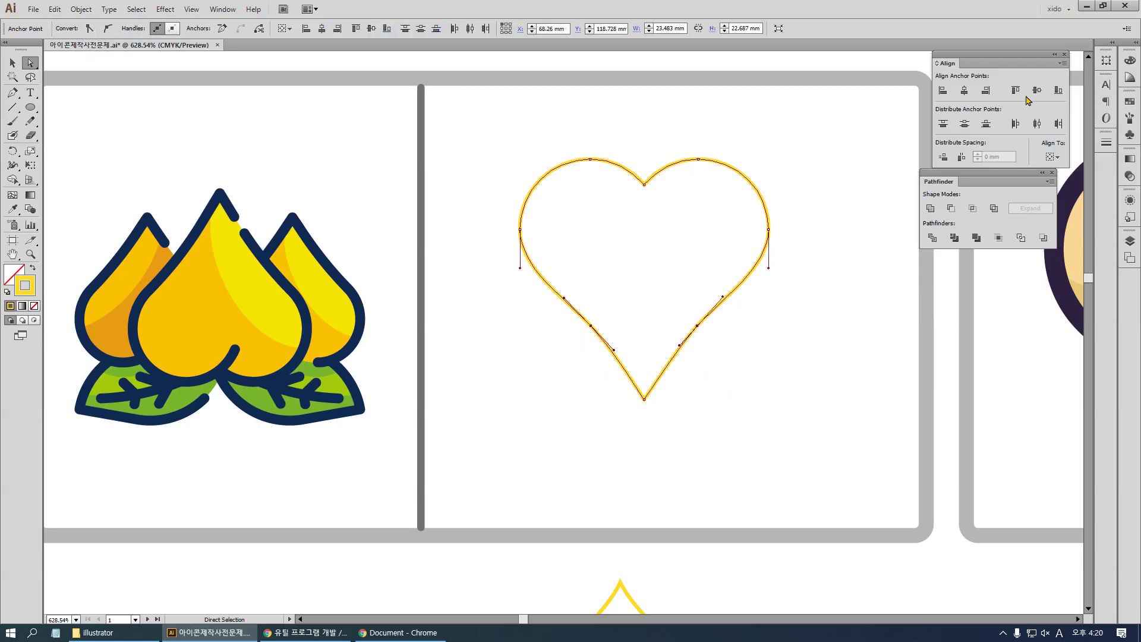
click(869, 428)
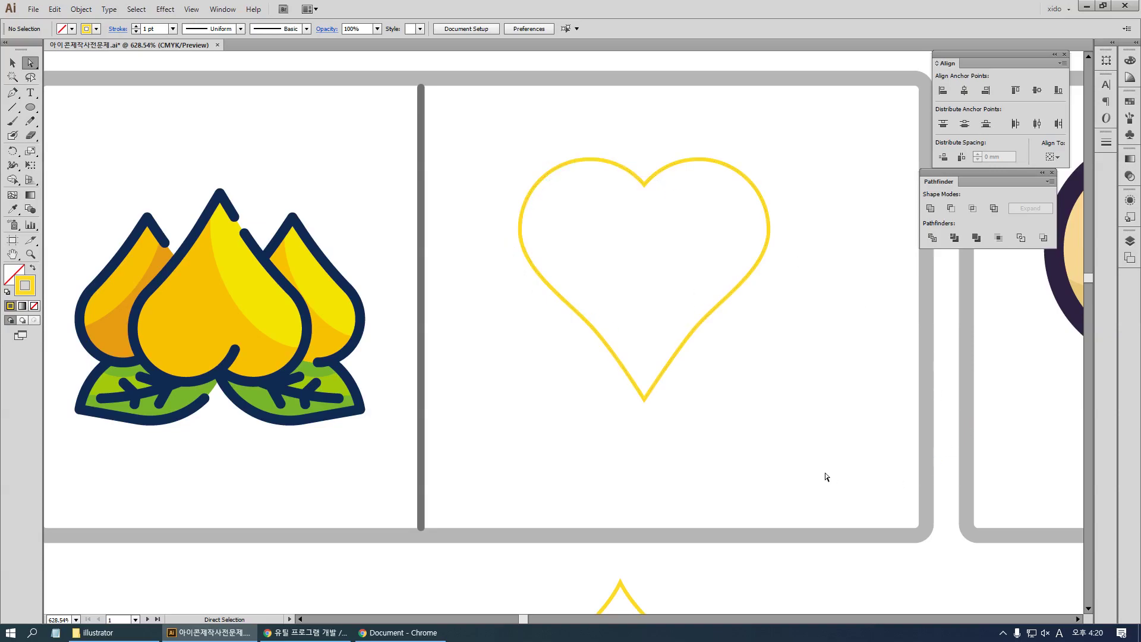
Paste the circle copy in place over the heart's left lobe and reduce it to its upper-right quarter arc
key(ctrl+f)
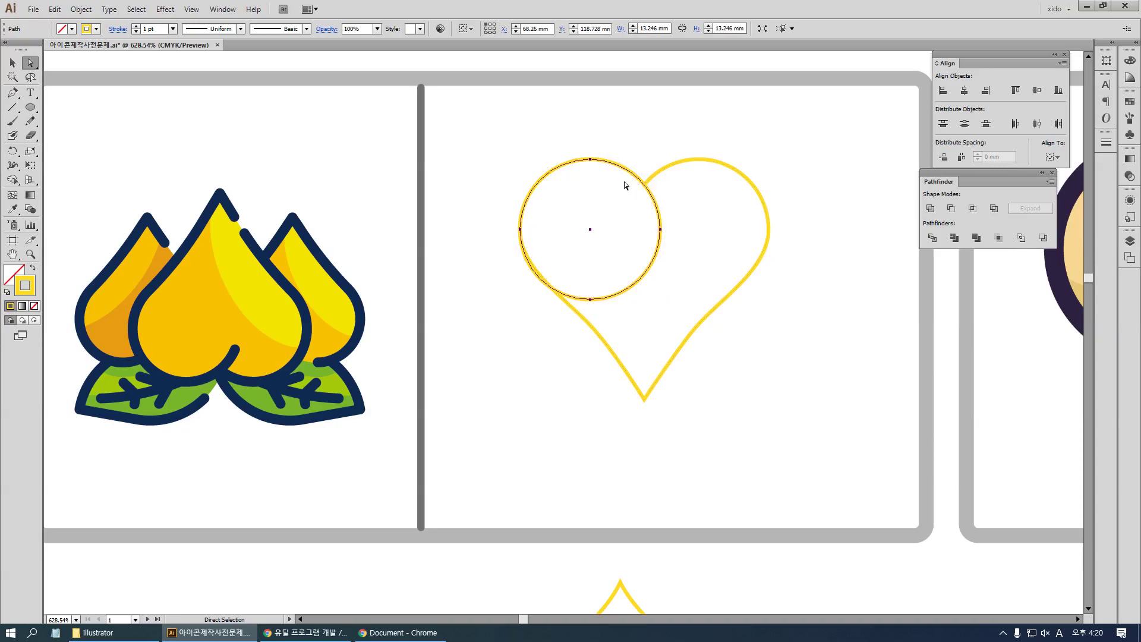
click(594, 123)
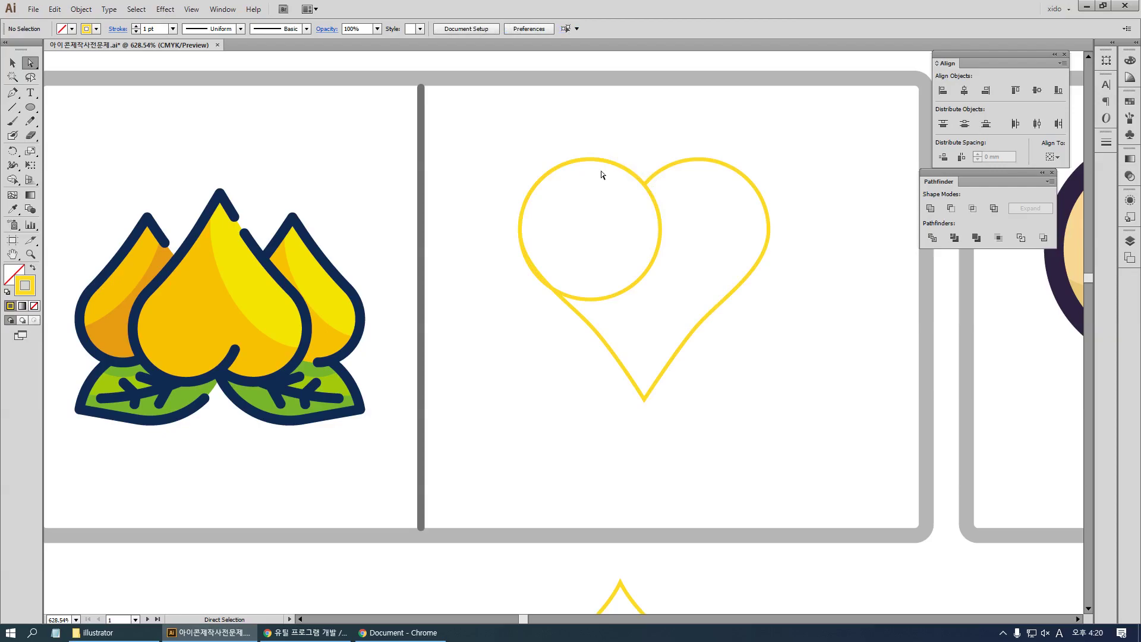
click(653, 201)
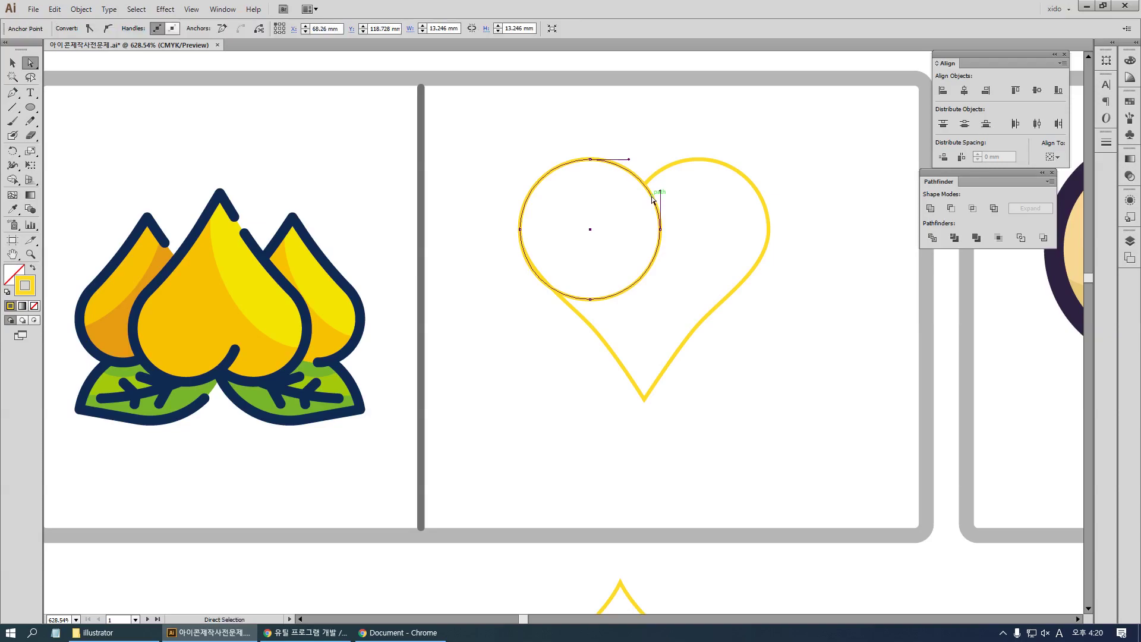
alt+click(653, 200)
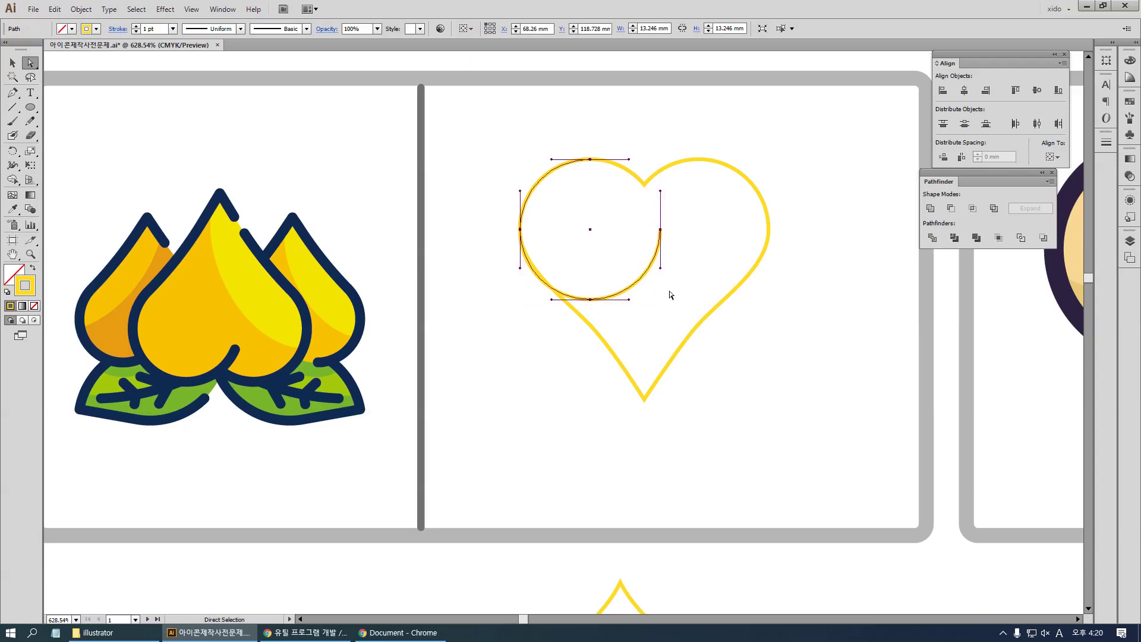
key(Delete)
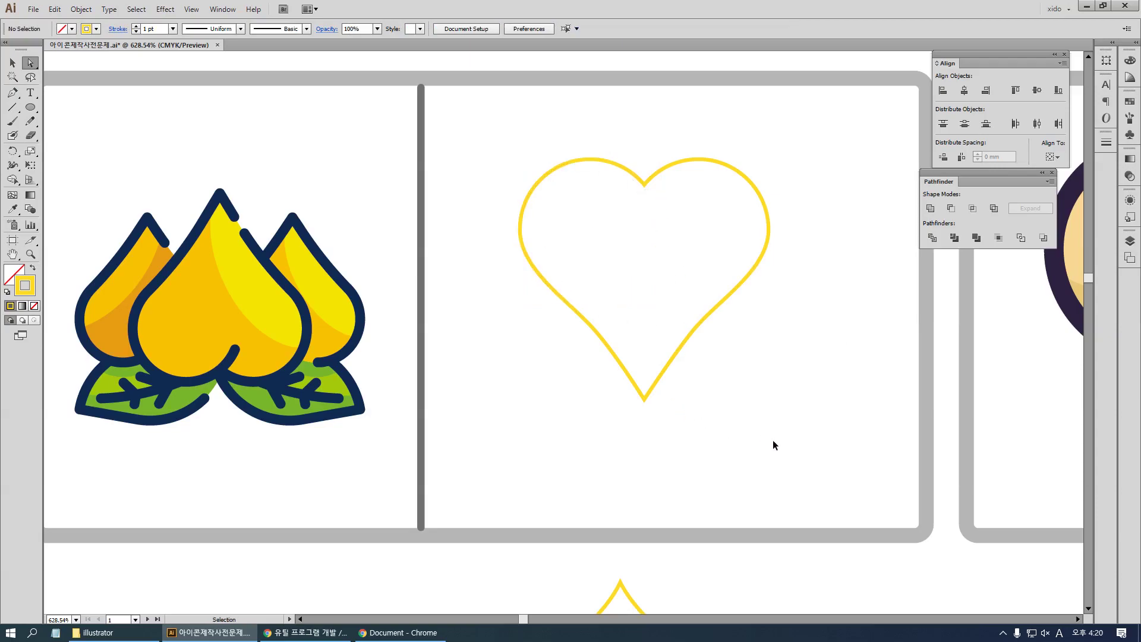
key(ctrl+z)
click(774, 445)
Rotate the heart outline together with its inner arc by 180° so the tip points up
key(v)
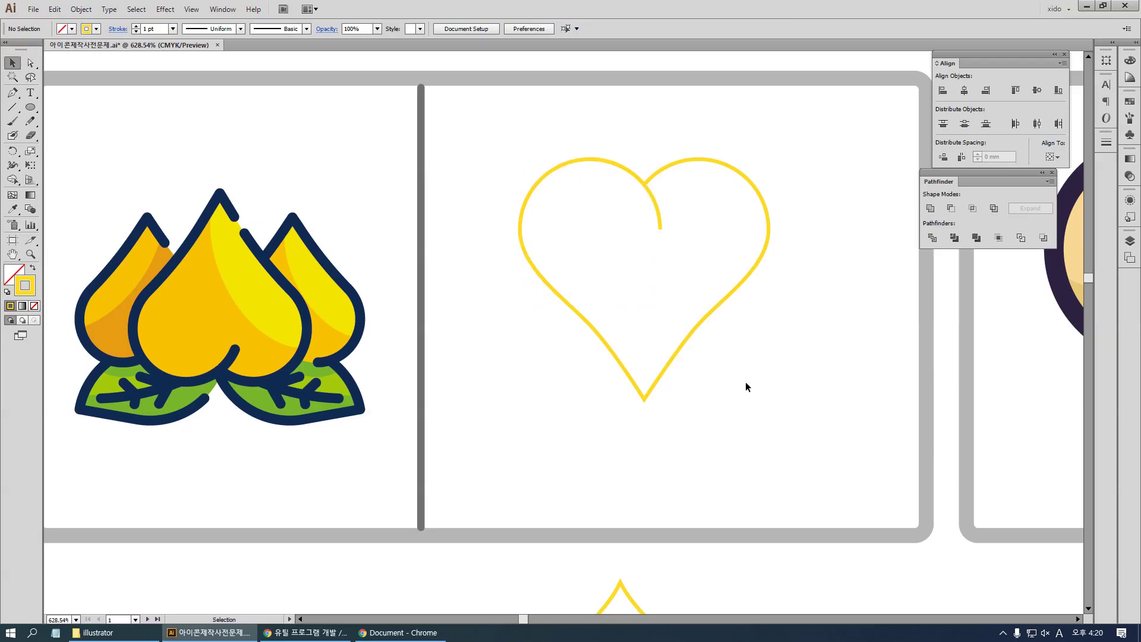
drag(745, 389, 498, 155)
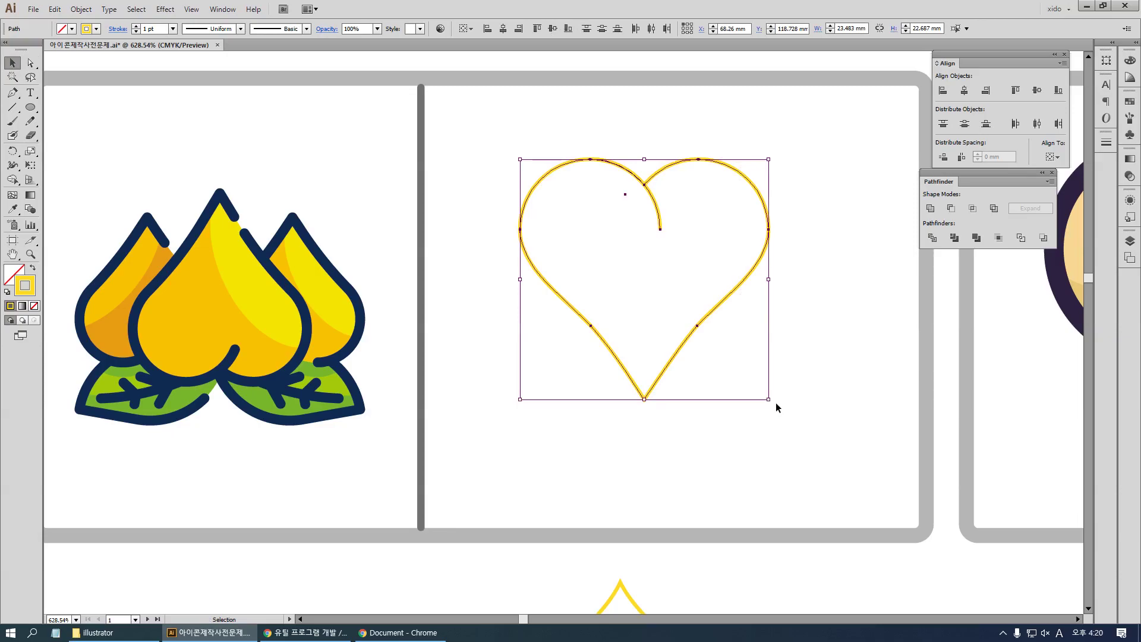
drag(776, 404, 569, 193)
click(815, 458)
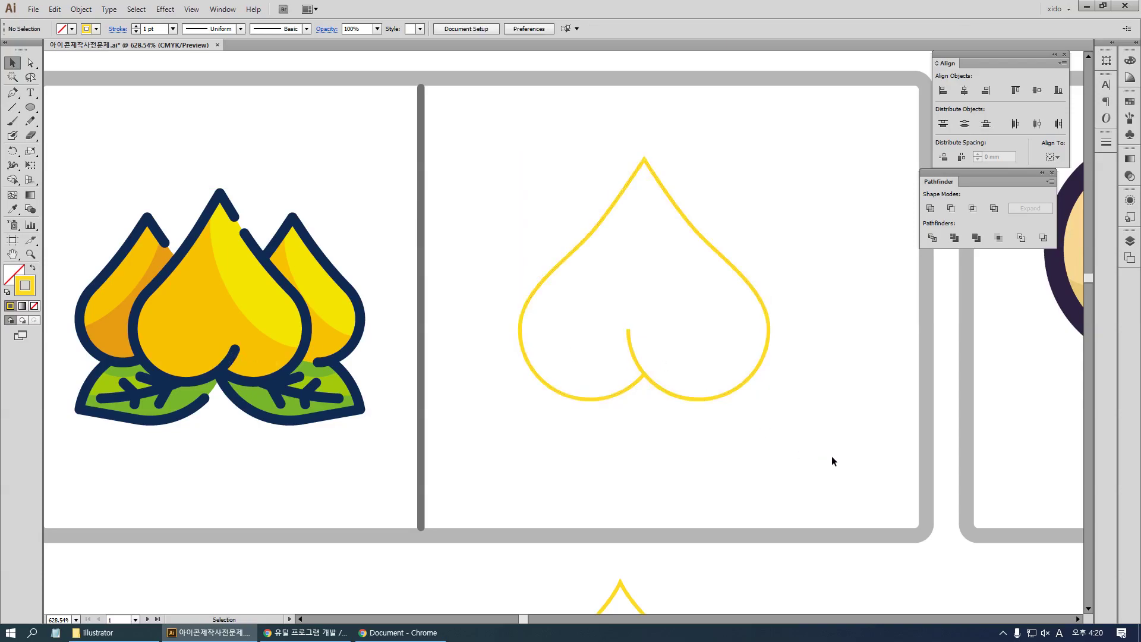
Scale the peach outline and arc to about 20.6 × 19.9 mm, try flipping them sideways across their edge and undo the flip
drag(693, 425, 572, 355)
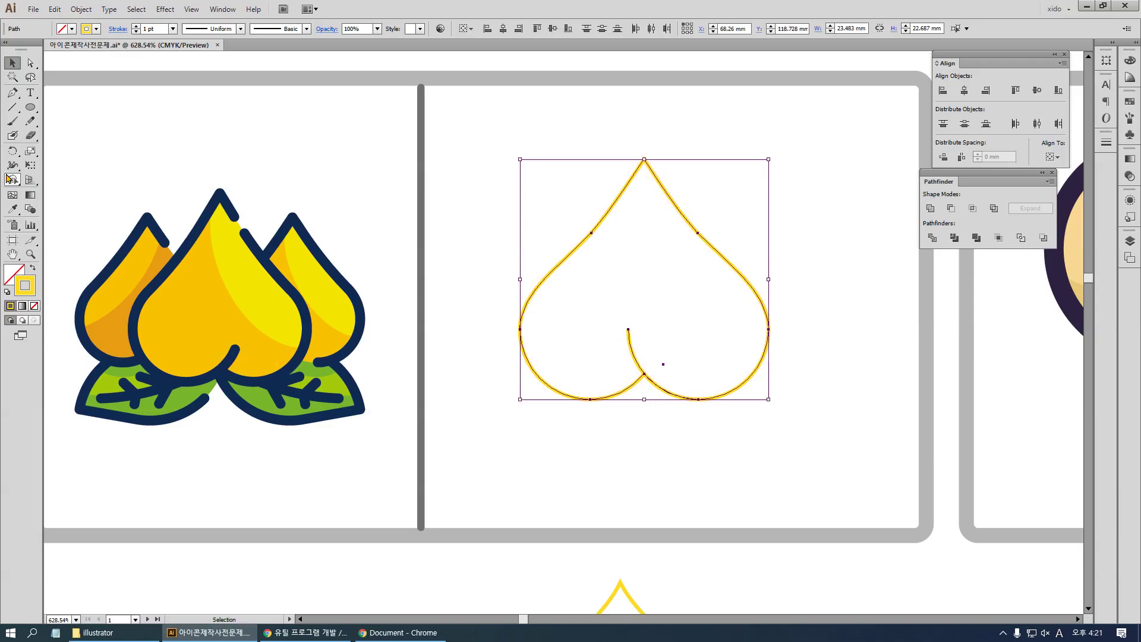
drag(12, 150, 95, 170)
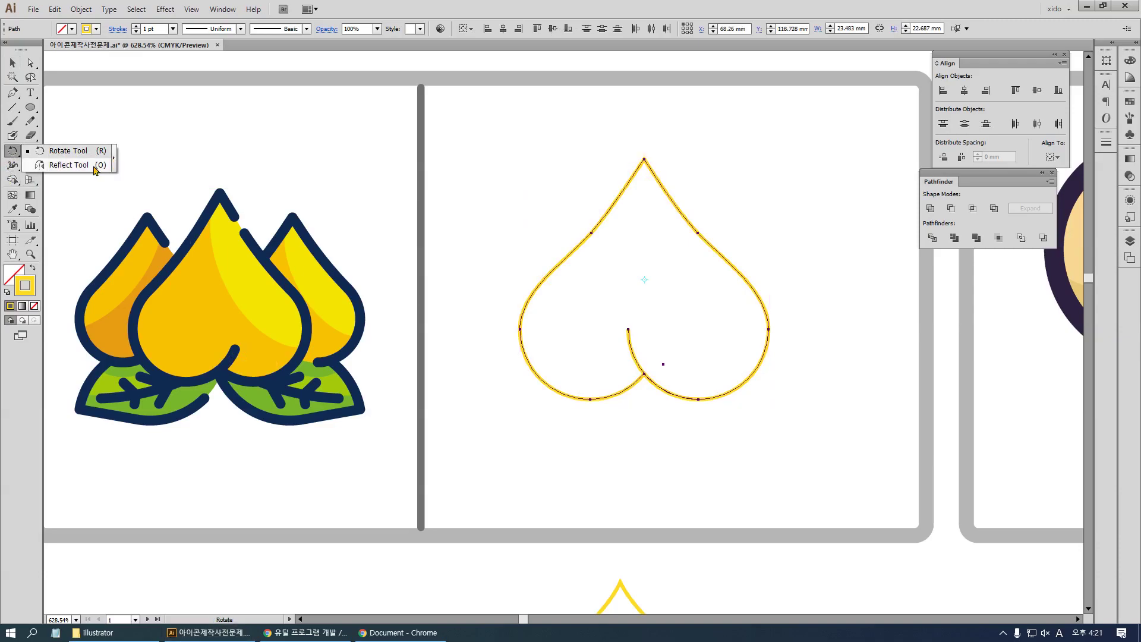
drag(95, 171, 95, 170)
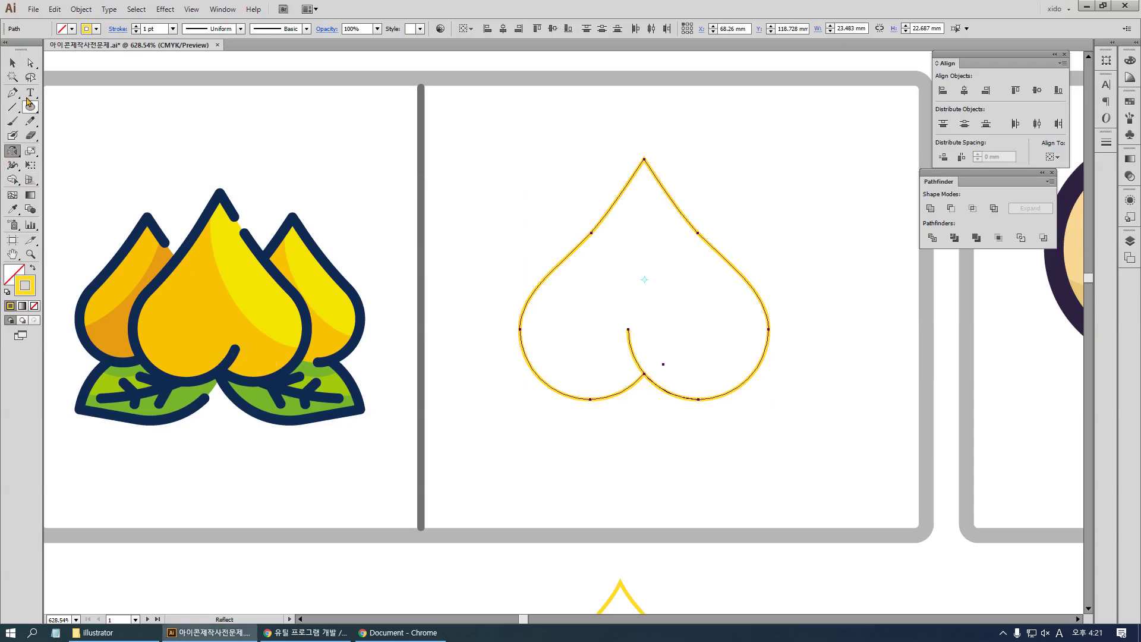
key(v)
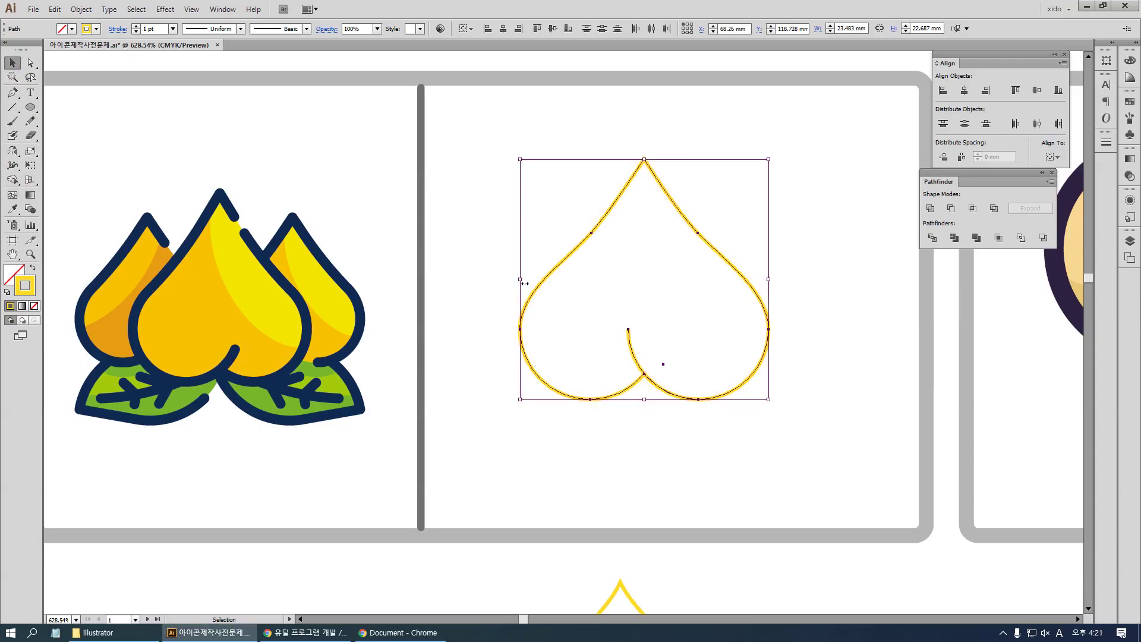
drag(525, 284, 957, 280)
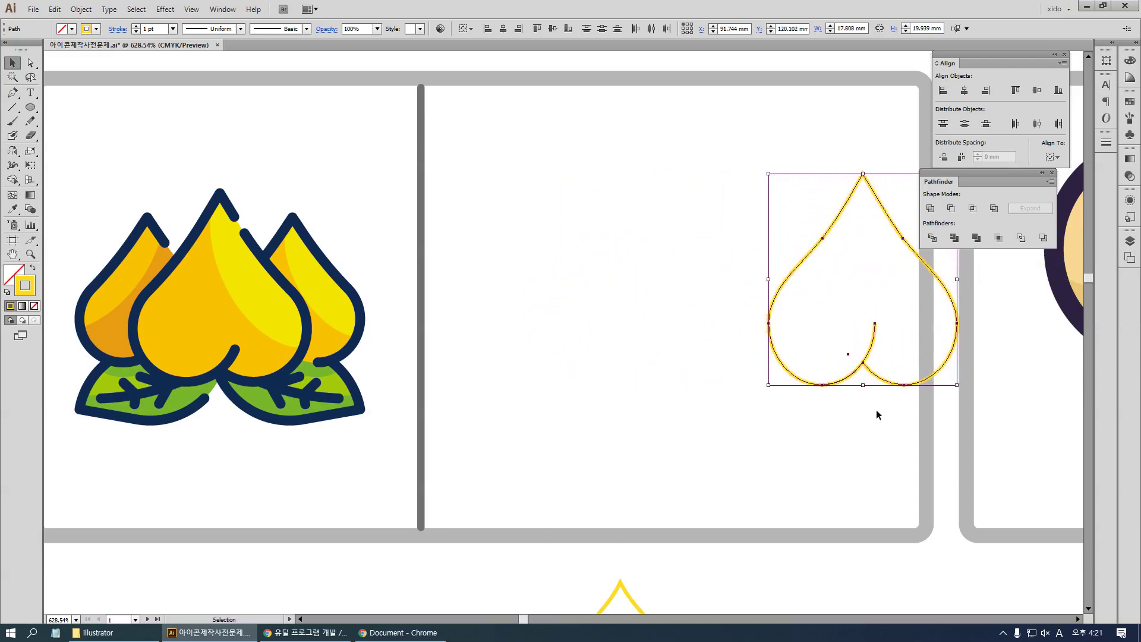
key(ctrl+z)
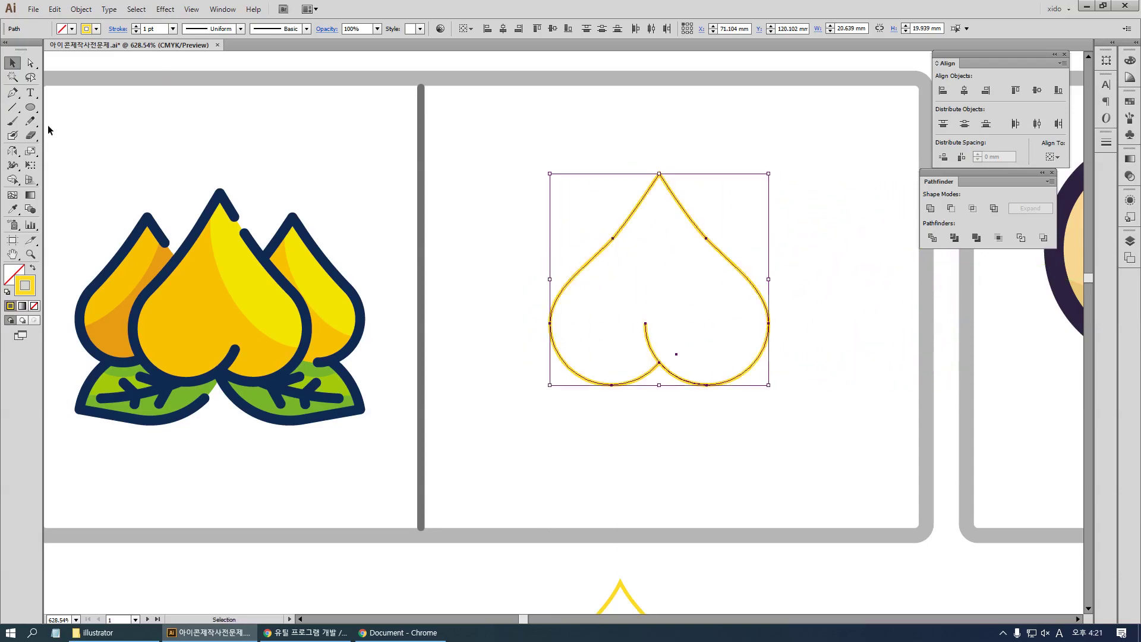
Reflect the peach outline and its arc across the vertical axis and deselect them
double_click(12, 152)
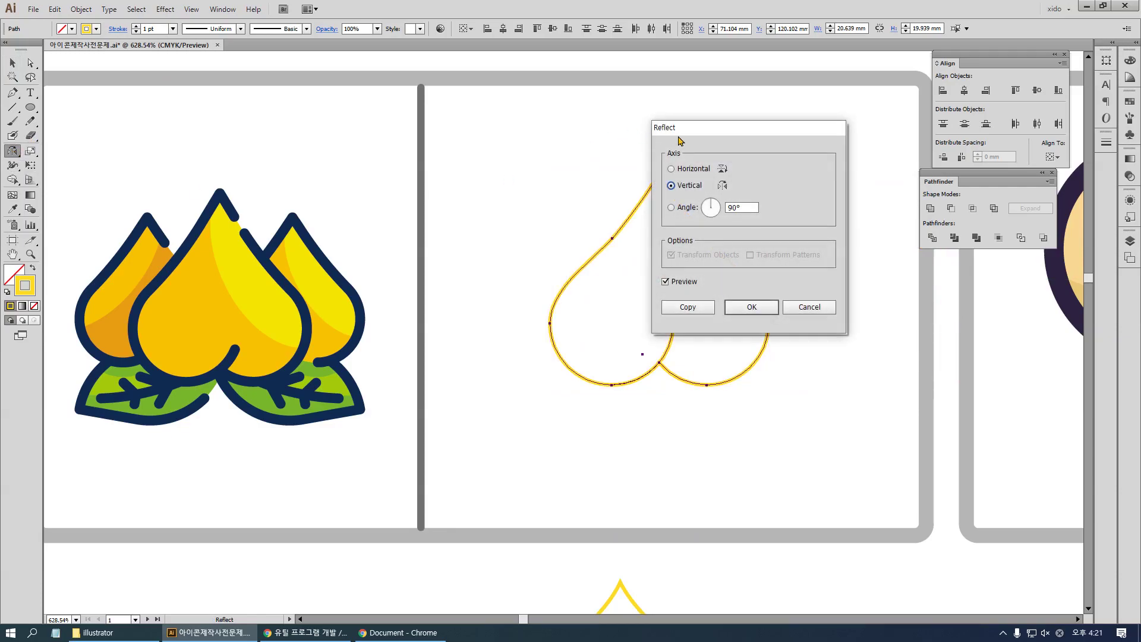
drag(688, 121, 467, 121)
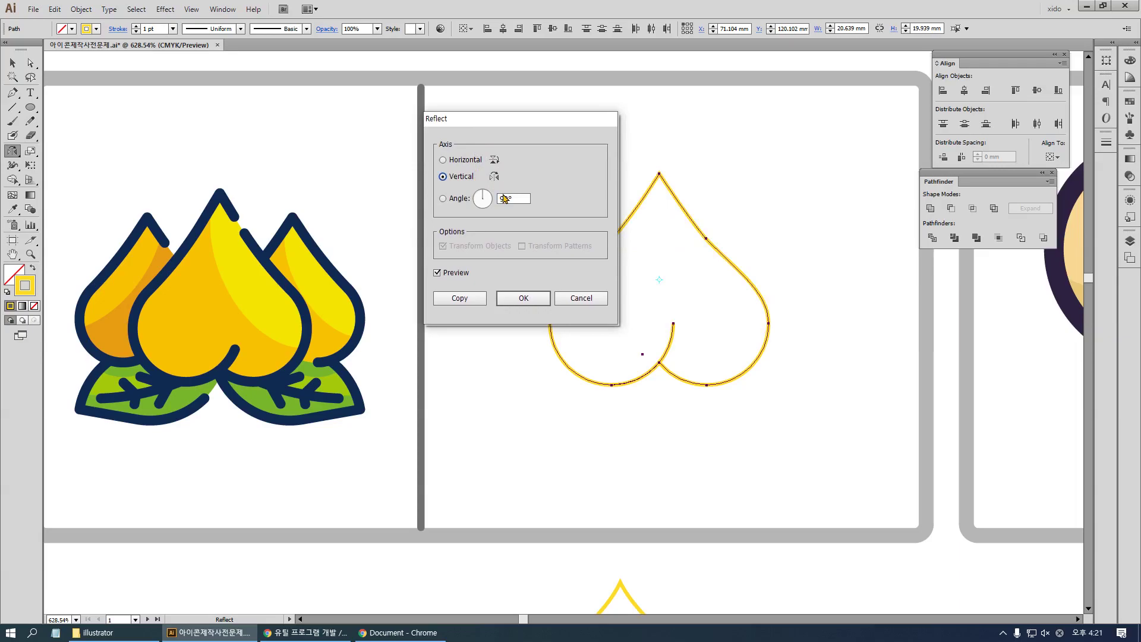
click(526, 299)
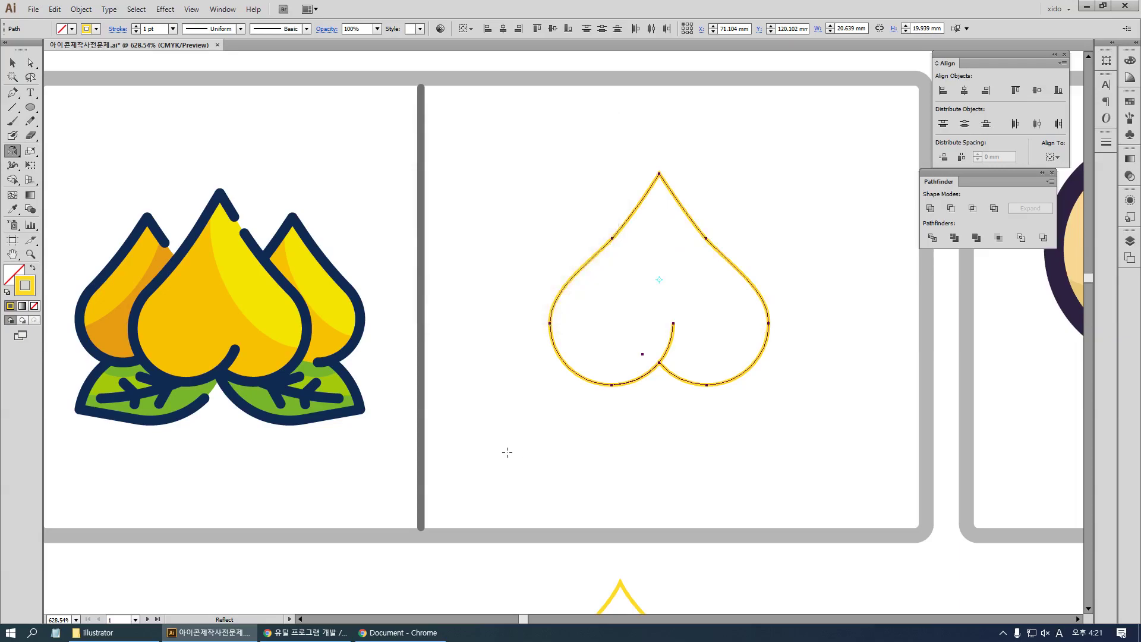
click(12, 63)
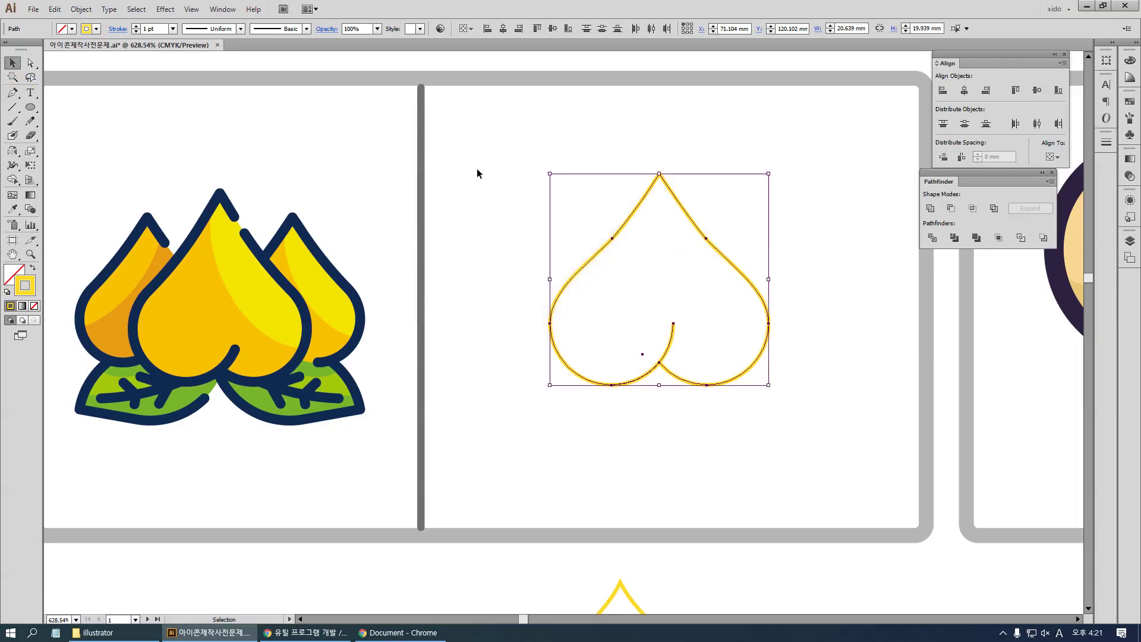
click(476, 172)
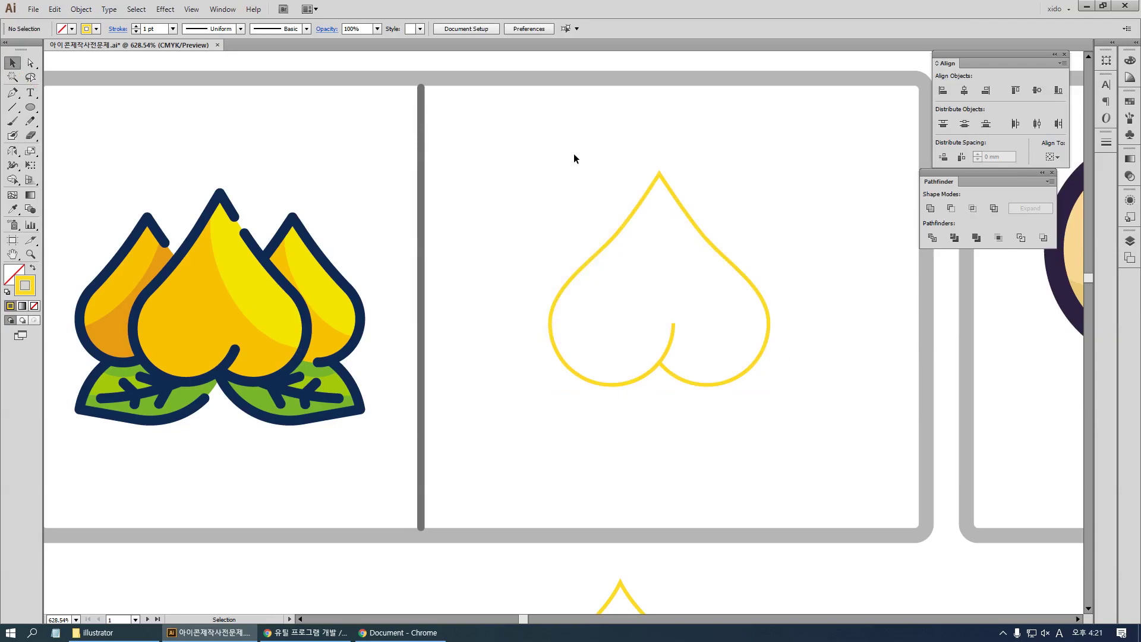
Delete the earlier small peach outline lying between the upper and lower frames
drag(708, 443, 683, 170)
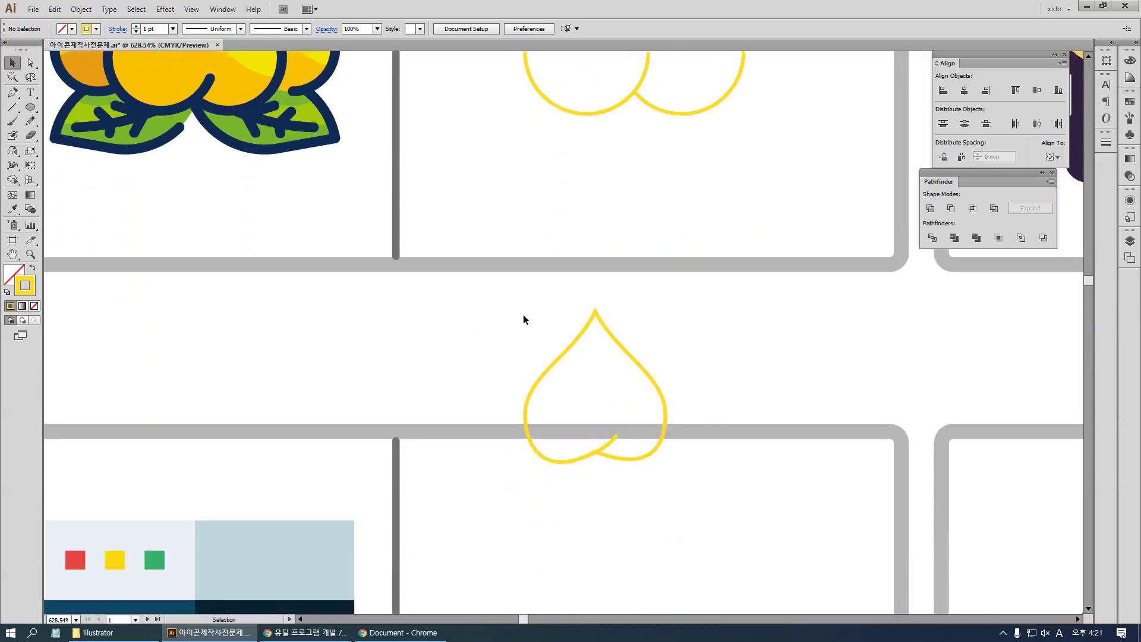
drag(521, 309, 659, 469)
key(Delete)
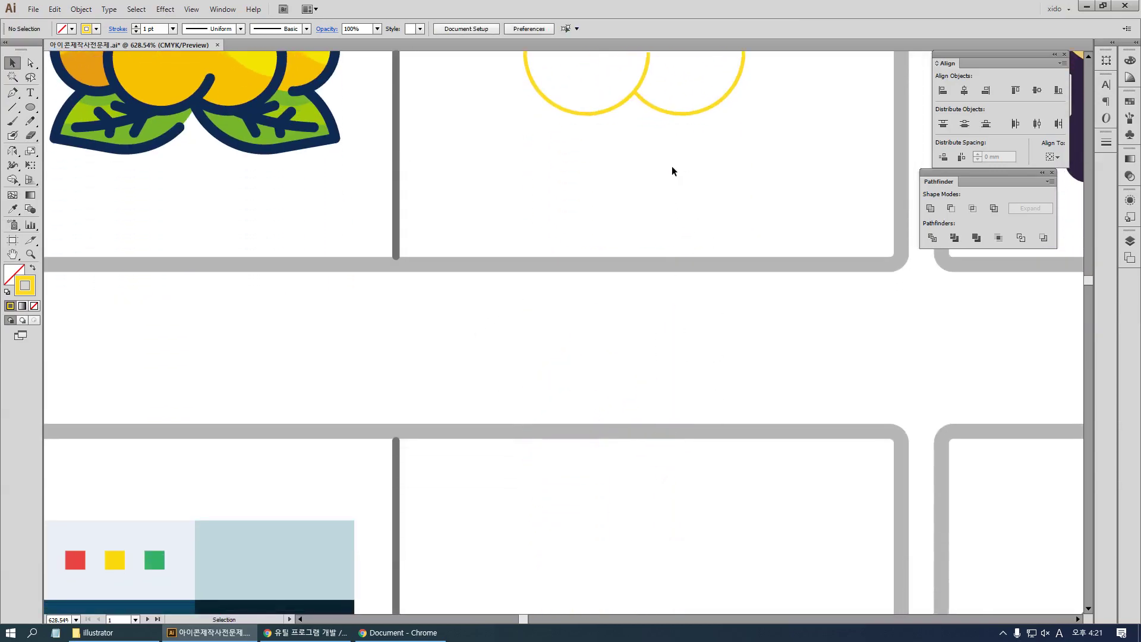
key(ctrl+z)
drag(658, 189, 645, 443)
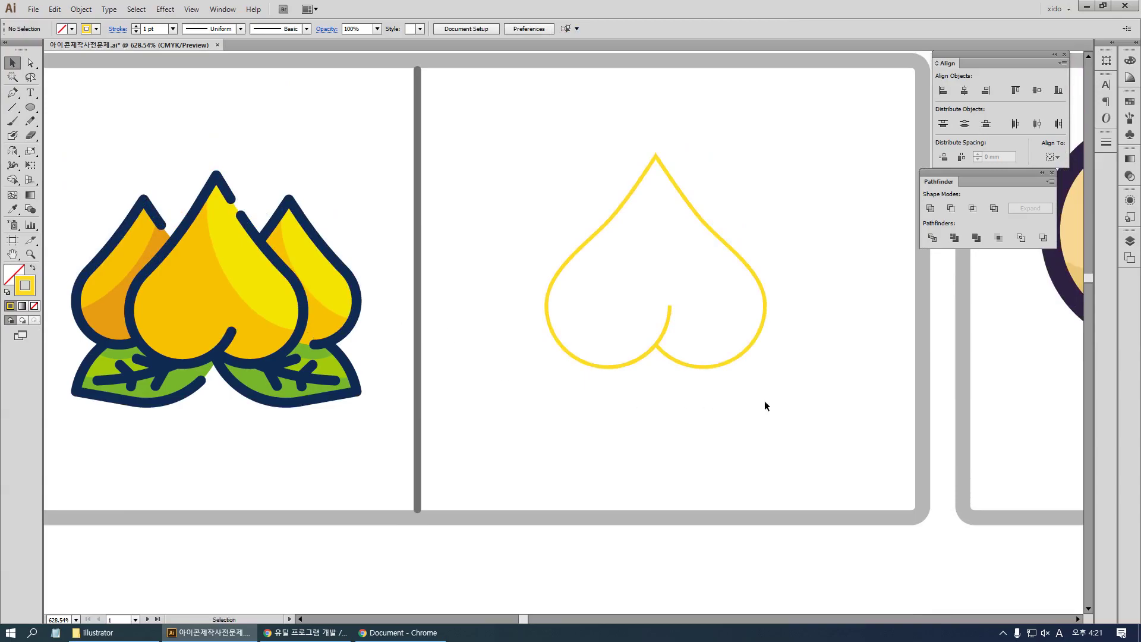
Fill the peach outline and its crease arc with the orange-yellow of the reference icon's front peach, without a stroke
click(711, 367)
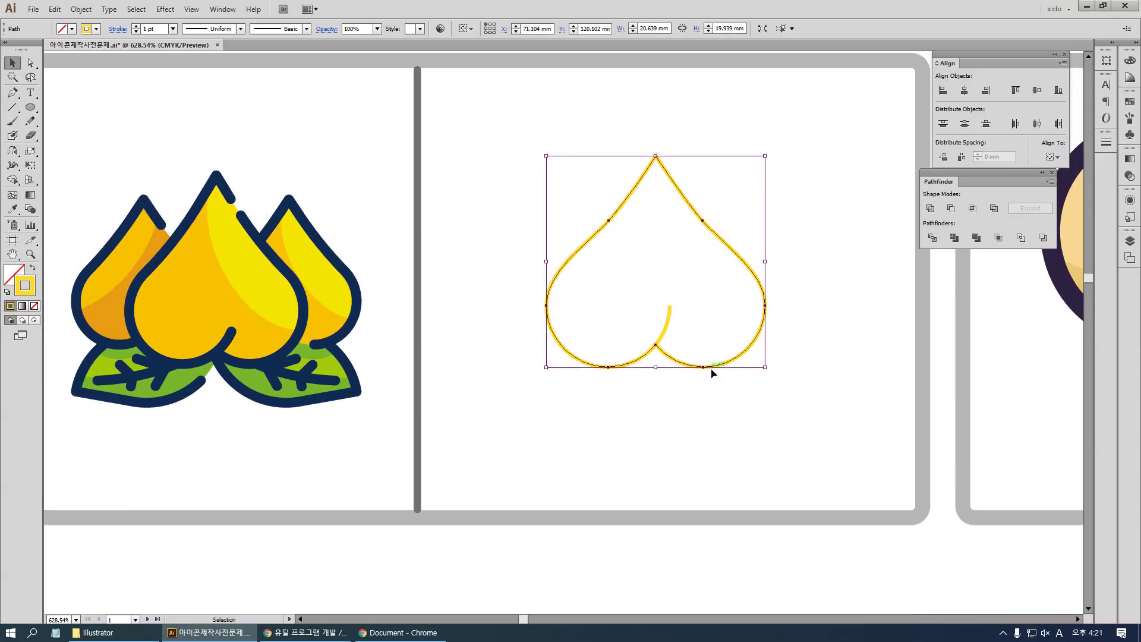
click(728, 437)
drag(693, 423, 612, 319)
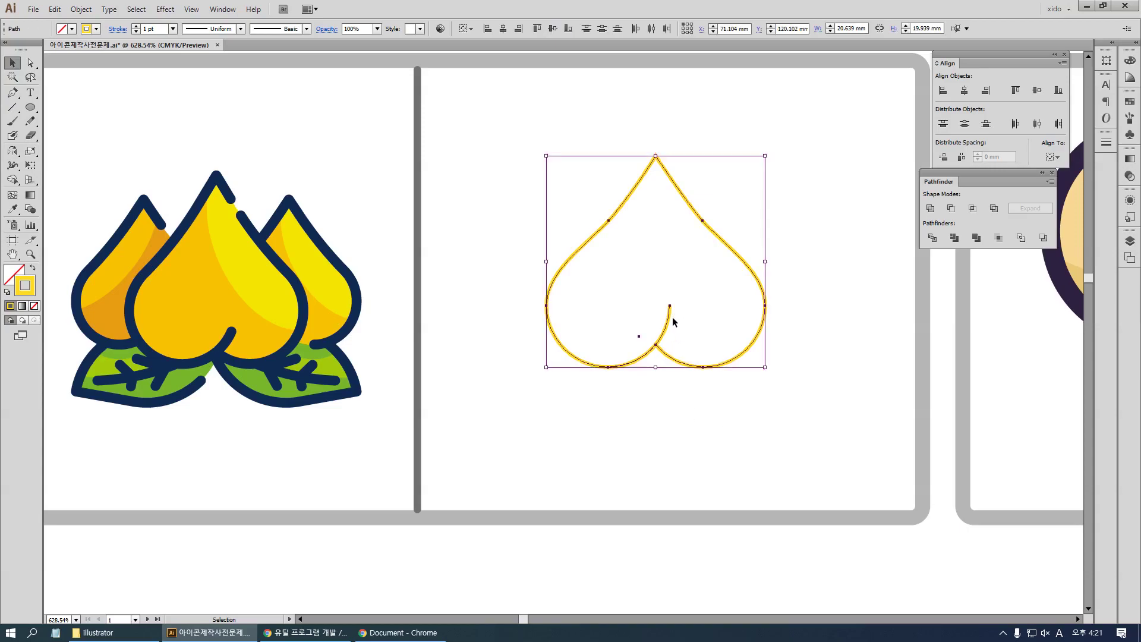
key(a)
key(v)
key(i)
click(191, 329)
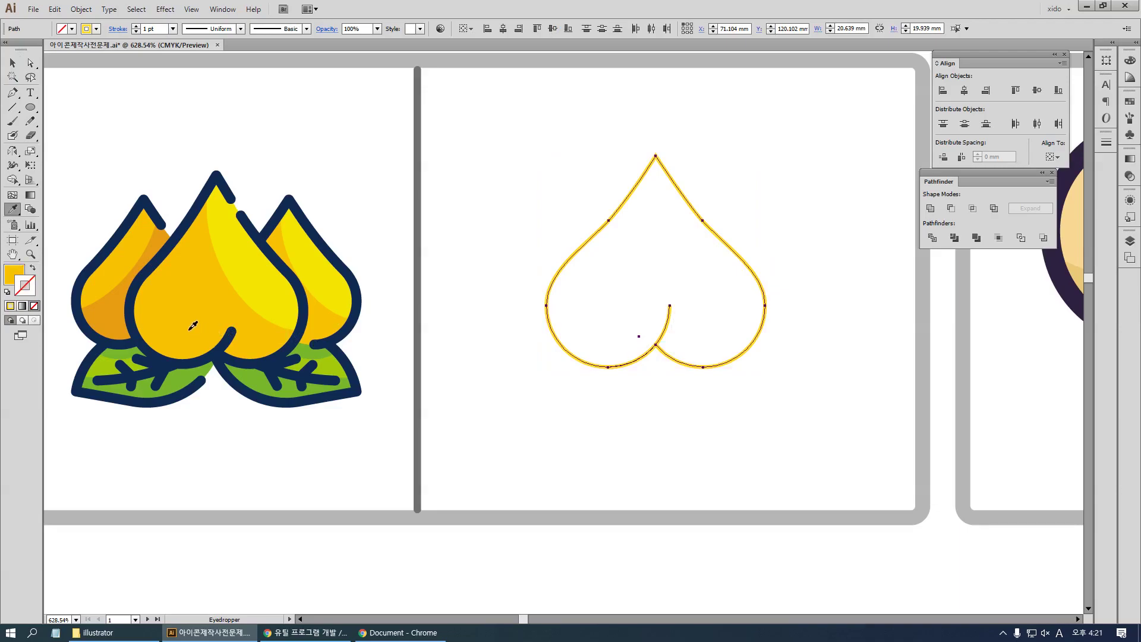
key(v)
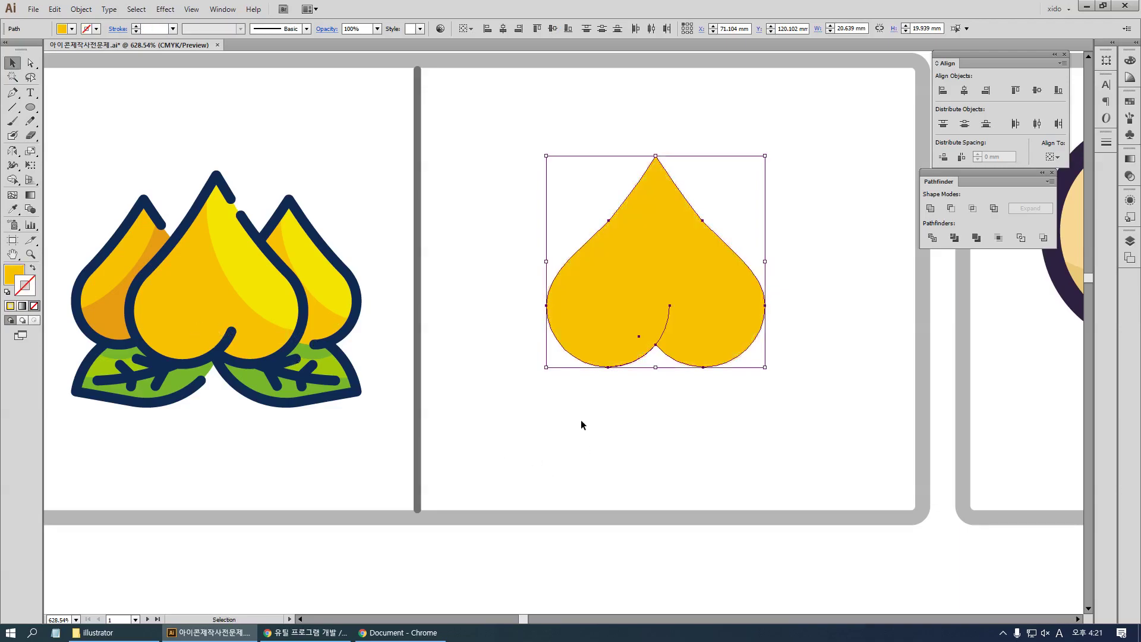
Separate the filled crease-arc shape from the peach body and delete it
click(581, 425)
click(659, 332)
drag(674, 361, 690, 432)
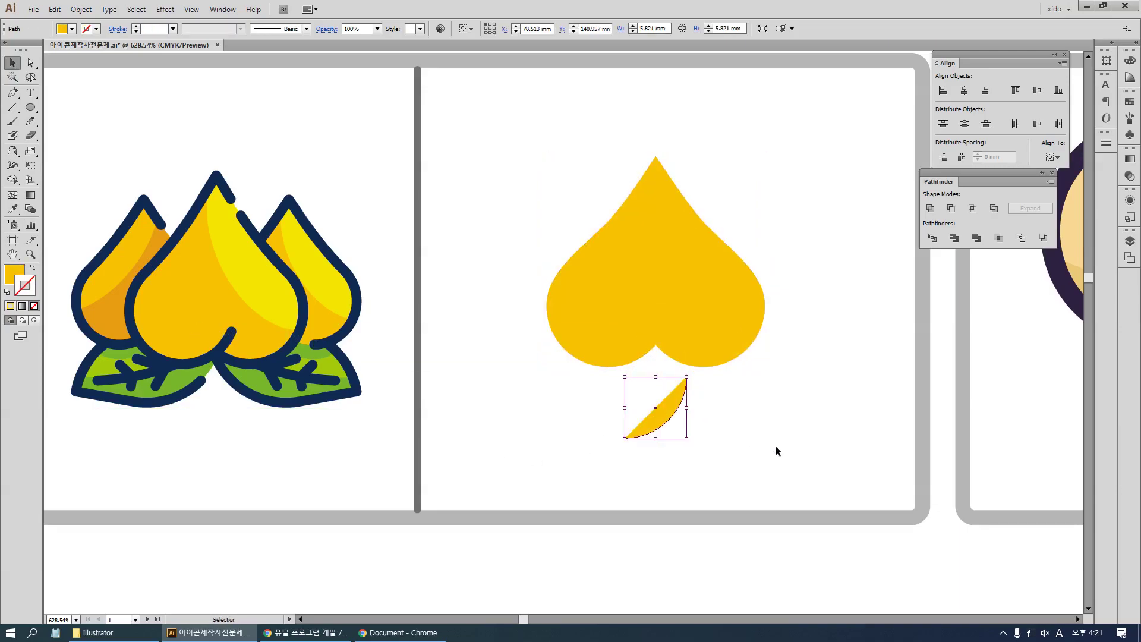
key(Delete)
Lay the unfilled peach outline and crease arc over the filled body and give them a 3 pt stroke in the bamboo icon's navy
drag(755, 479, 716, 390)
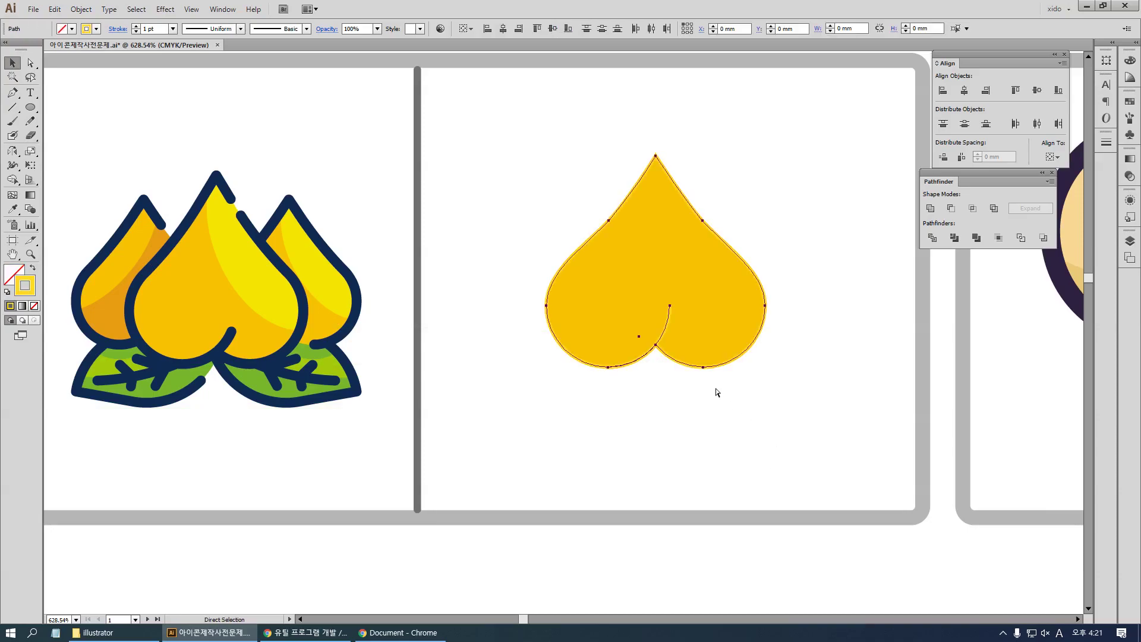
key(i)
drag(547, 158, 611, 502)
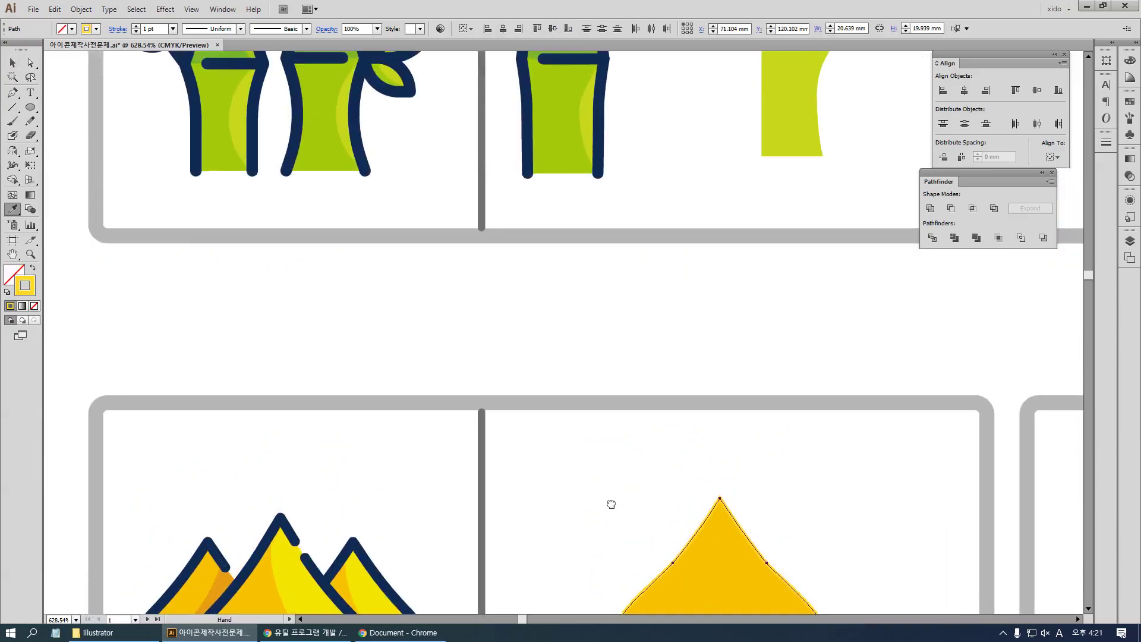
click(599, 176)
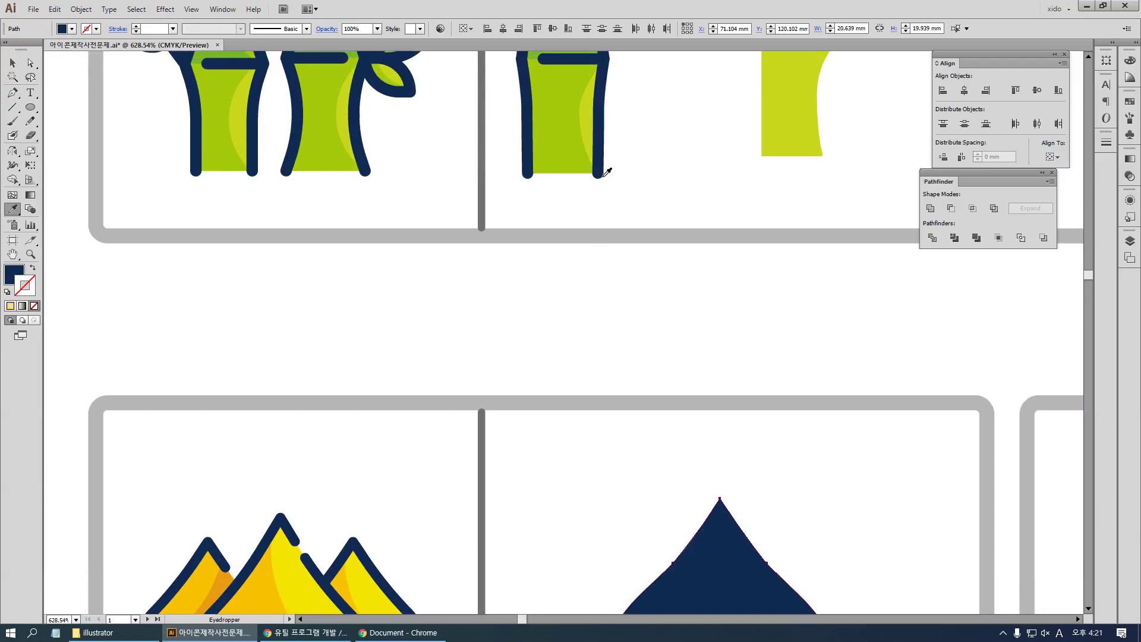
key(shift+x)
scroll(699, 375, down, 5)
scroll(746, 394, right, 2)
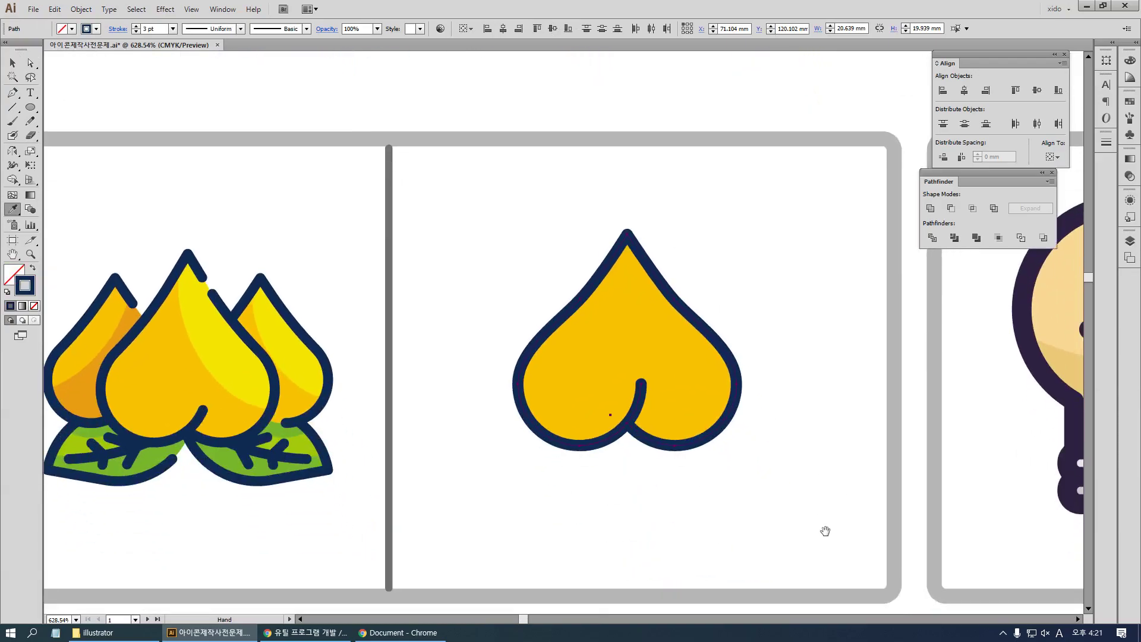
key(v)
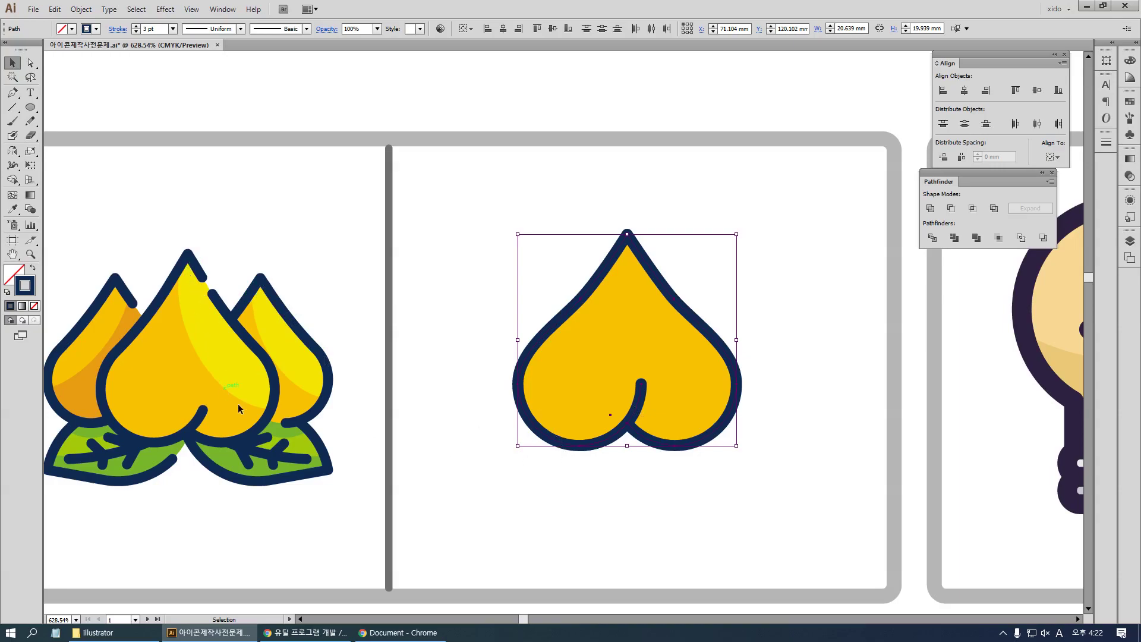
click(547, 520)
Place a bright yellow copy of the peach body, enlarged to about 47.4 × 45.8 mm, over the outlined peach's upper right area
click(643, 335)
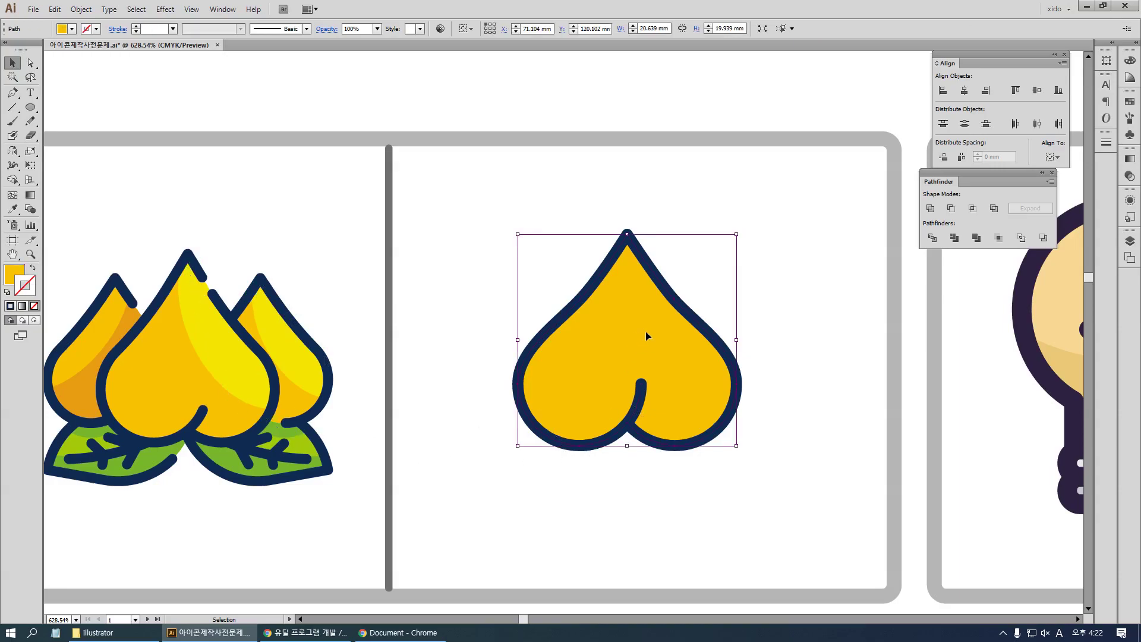
drag(574, 391, 667, 313)
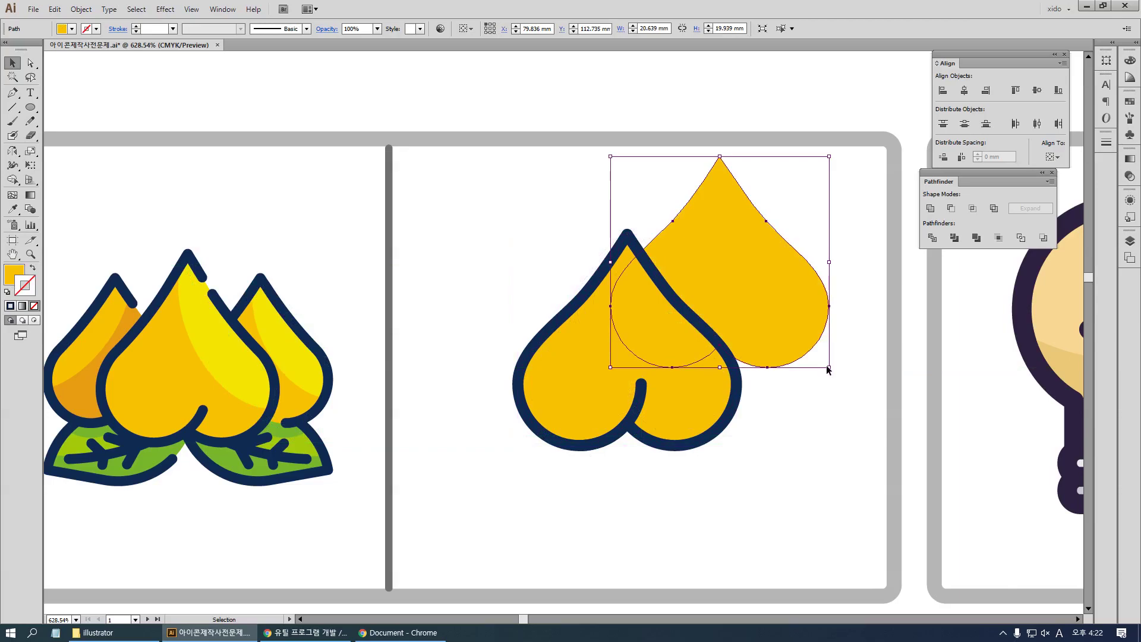
key(i)
click(221, 350)
key(v)
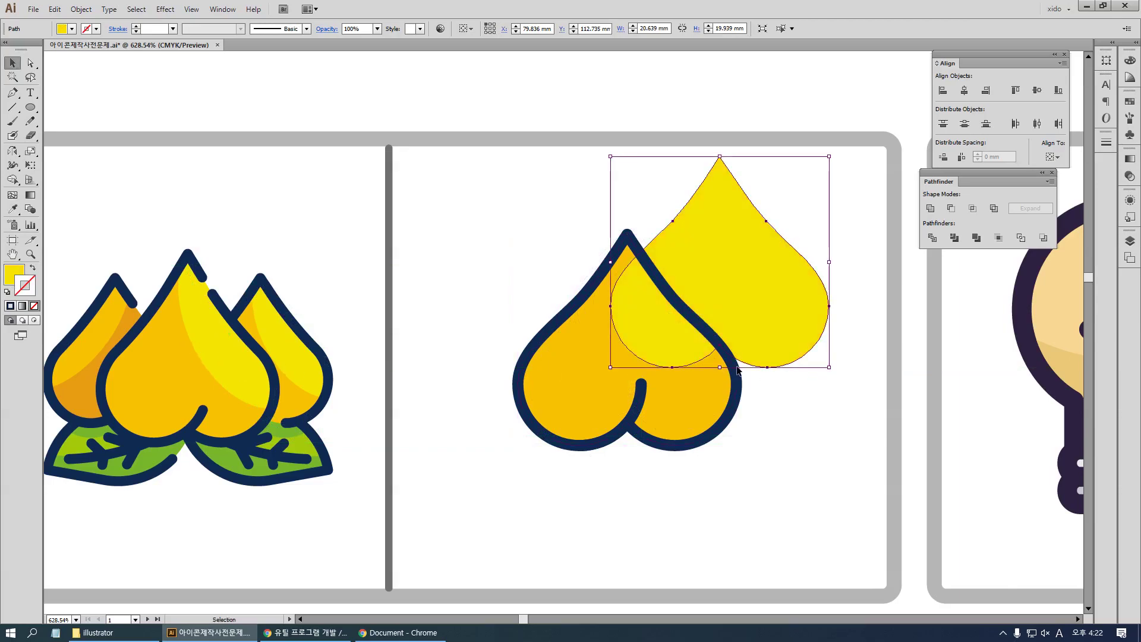
drag(829, 367, 1010, 511)
drag(573, 479, 710, 363)
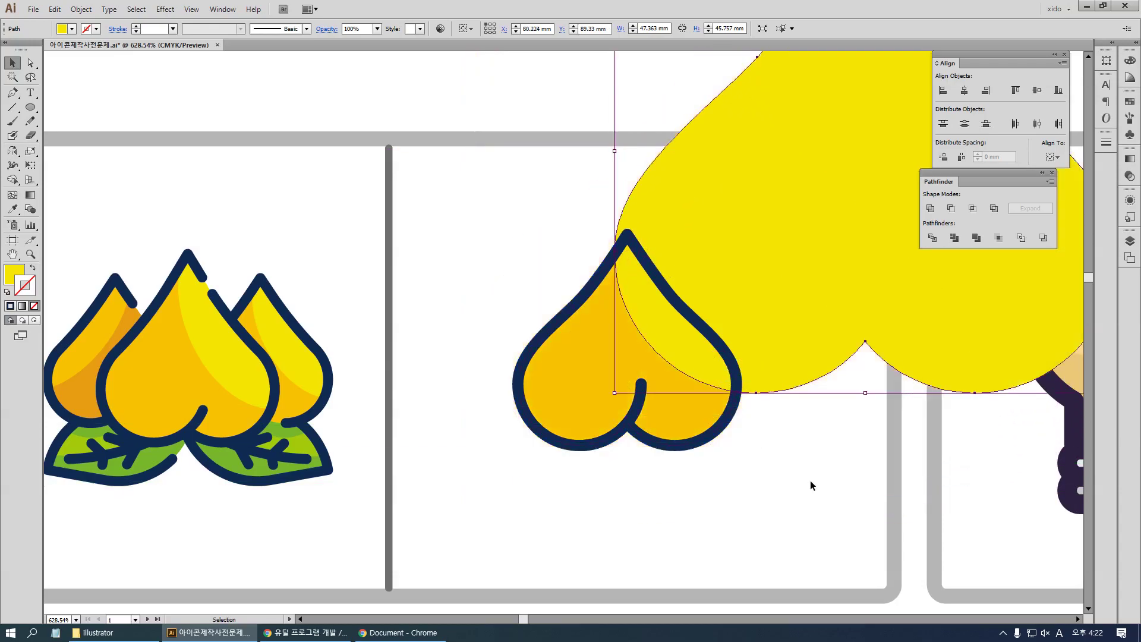
Divide the peach body with the large yellow shape and delete the excess outside it, keeping the curved highlight
shift+click(680, 405)
click(933, 238)
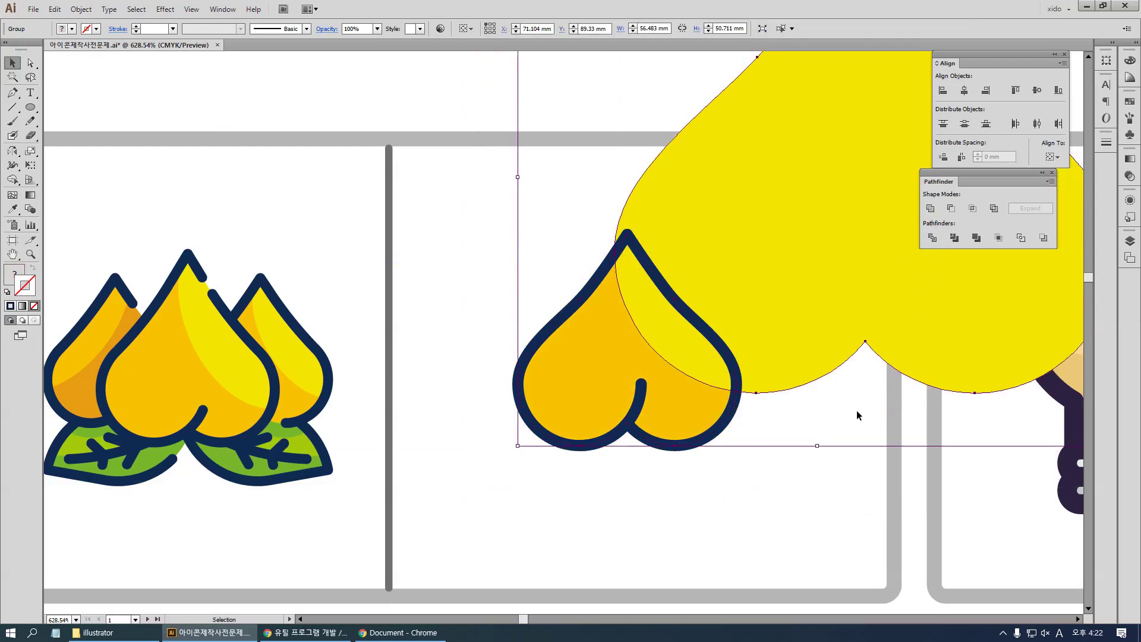
click(701, 372)
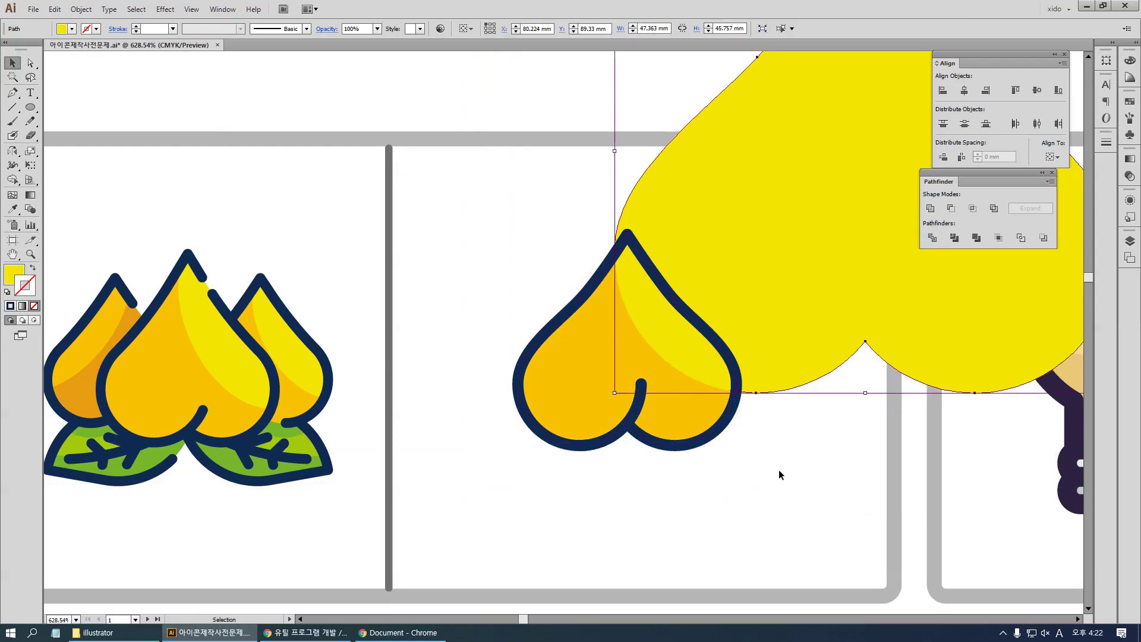
key(Delete)
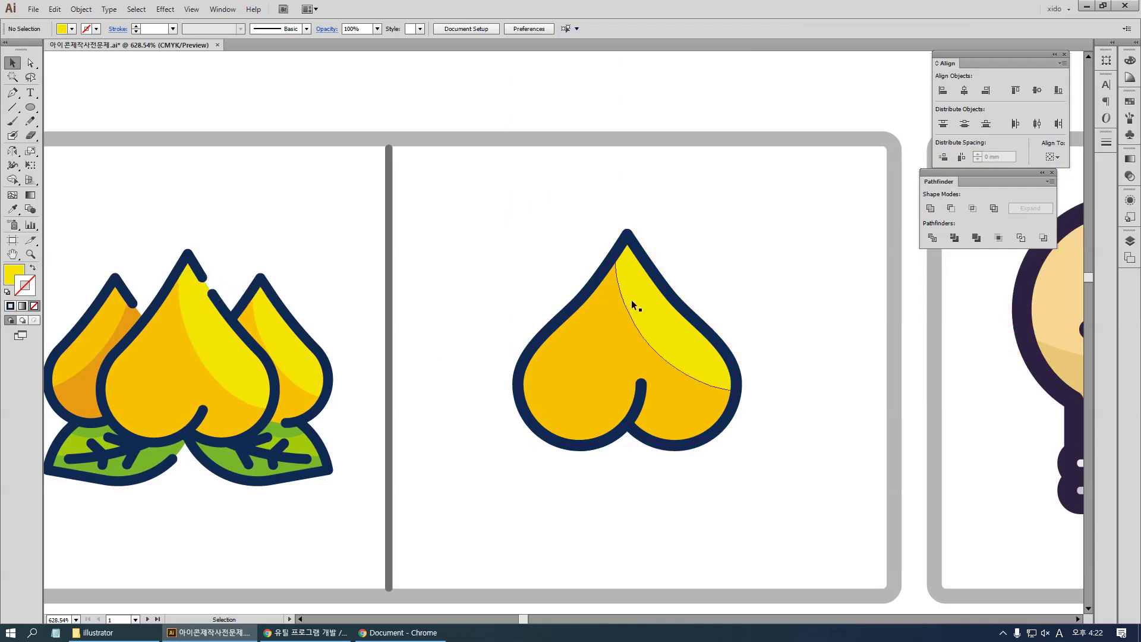
Move the finished peach down and to the right, and place a grouped duplicate overlapping its left side
mouse_move(514, 243)
mouse_down()
mouse_move(613, 386)
mouse_move(718, 453)
mouse_up()
mouse_move(683, 406)
mouse_down()
mouse_move(728, 454)
mouse_move(788, 453)
mouse_move(743, 462)
mouse_up()
drag(759, 473, 558, 473)
key(ctrl+g)
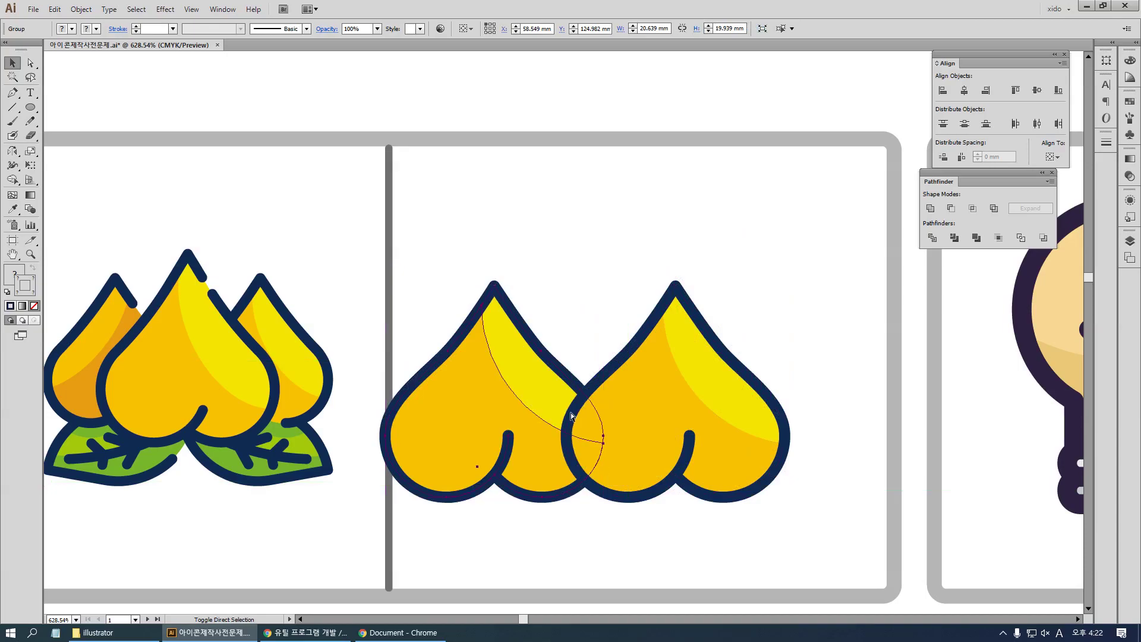
Add two anchor points to the right-hand peach's navy outline, on the right slope below its tip, working in Outline view
key(ctrl+space)
drag(642, 261, 754, 351)
key(p)
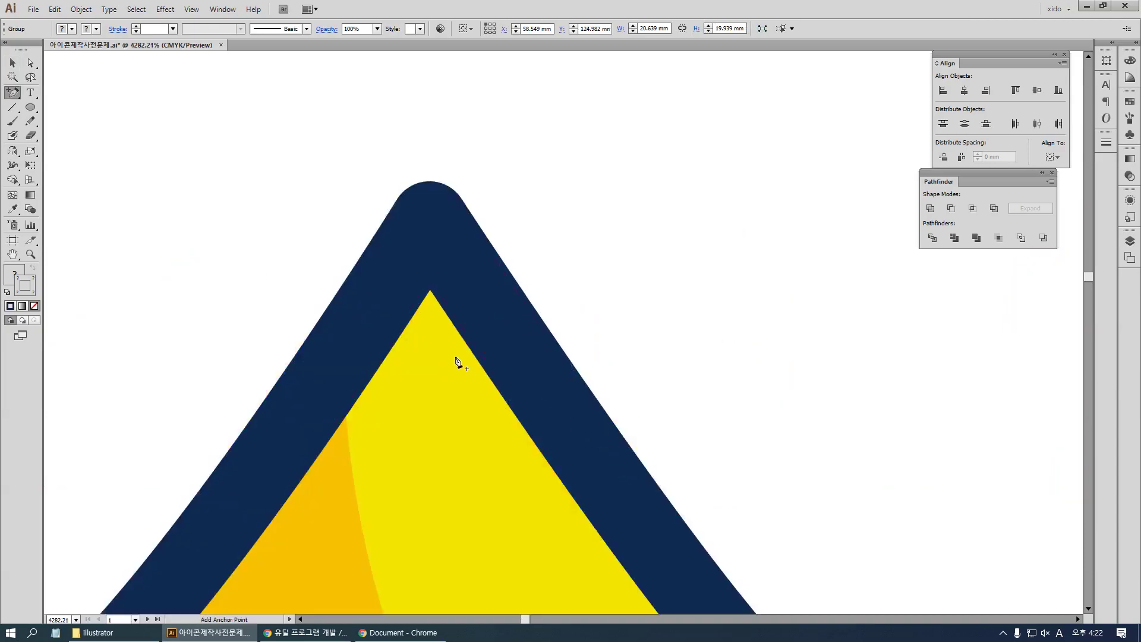
key(ctrl+y)
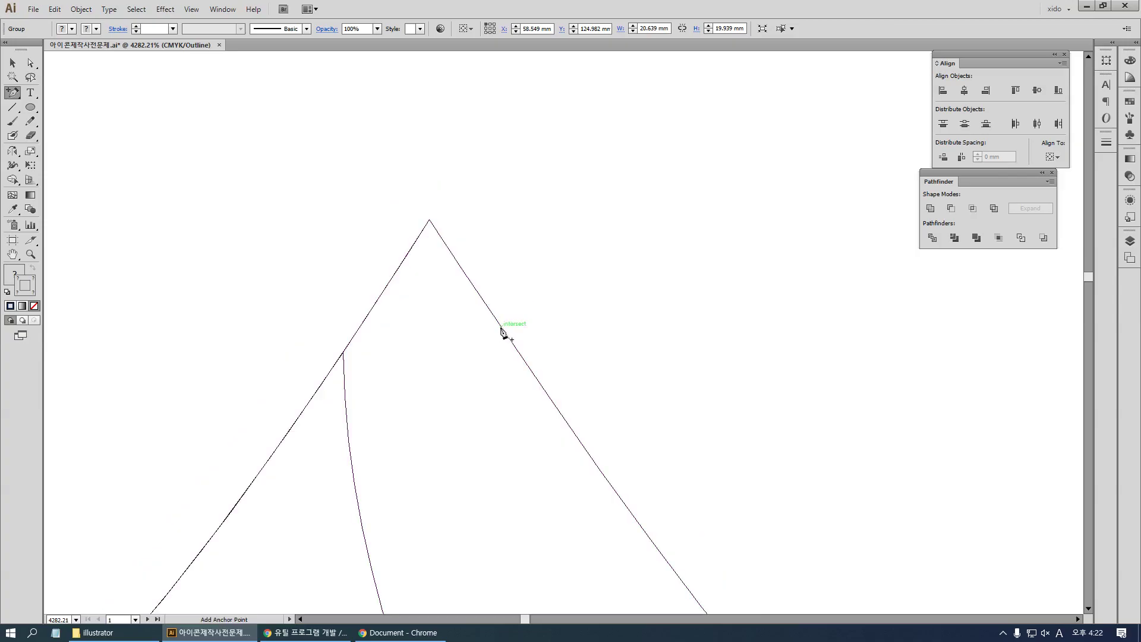
click(501, 327)
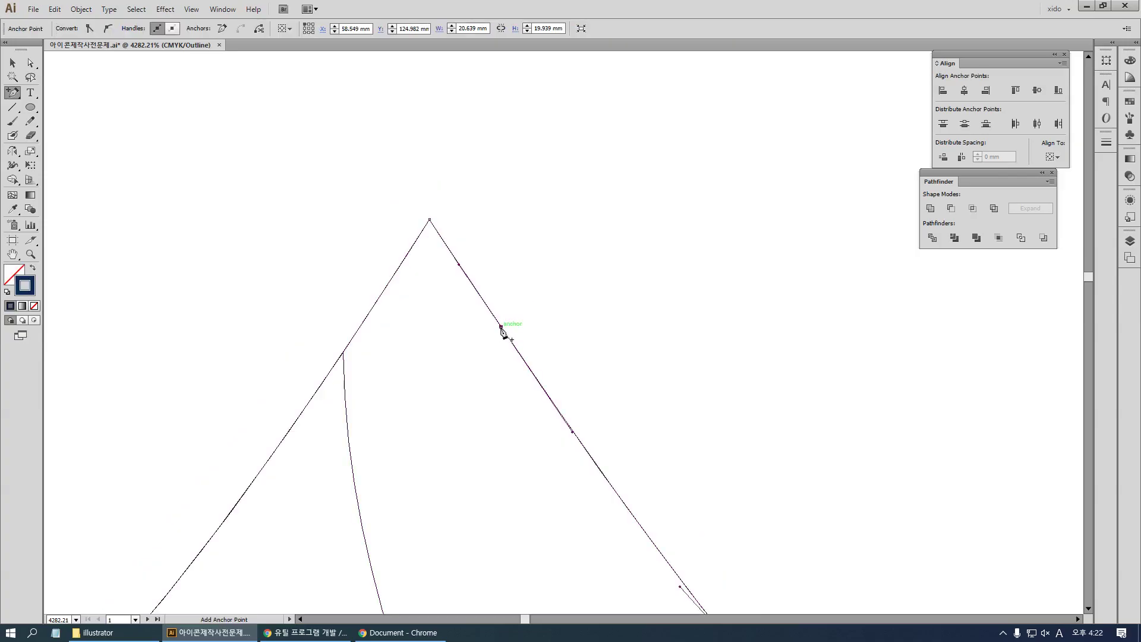
click(690, 592)
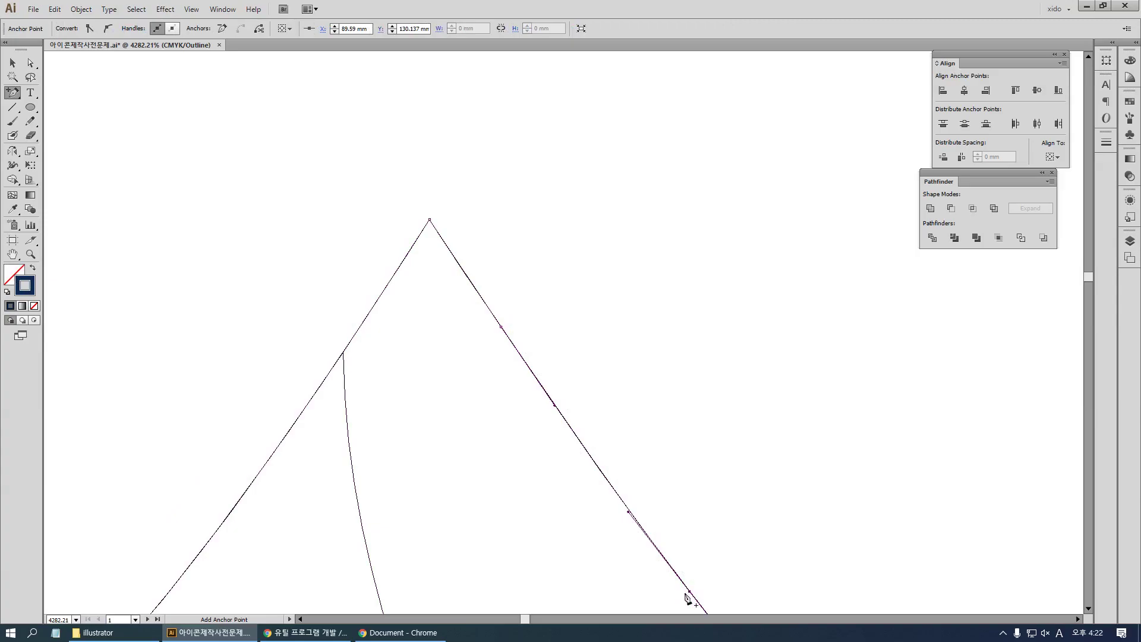
Delete the outline segment between the two new anchor points to open a gap, then return to Preview and deselect
key(a)
click(632, 387)
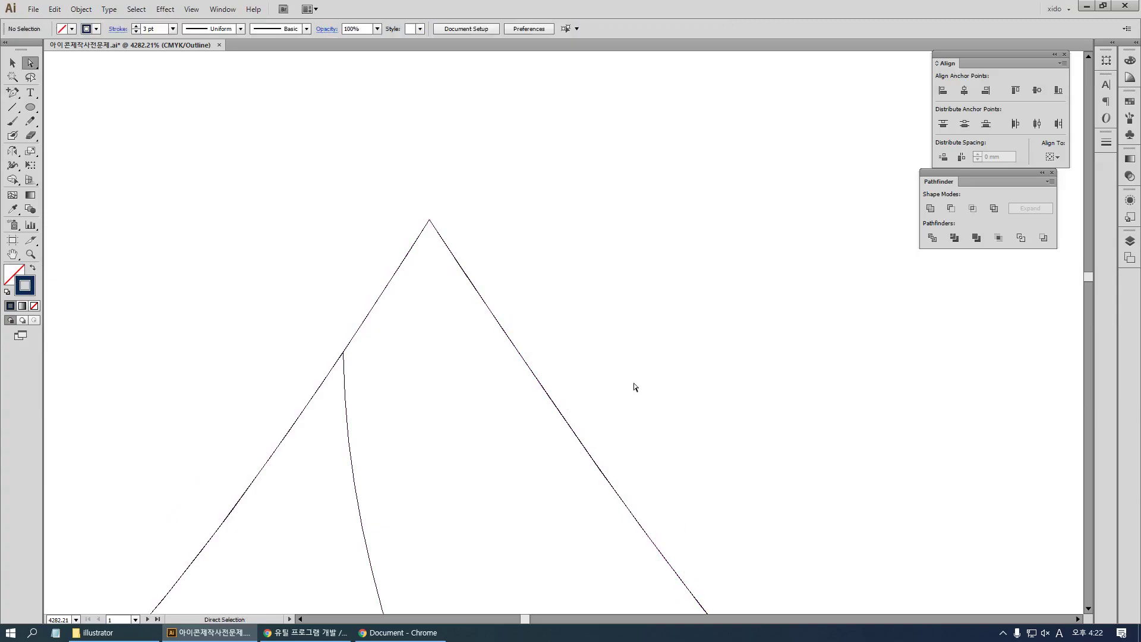
click(561, 419)
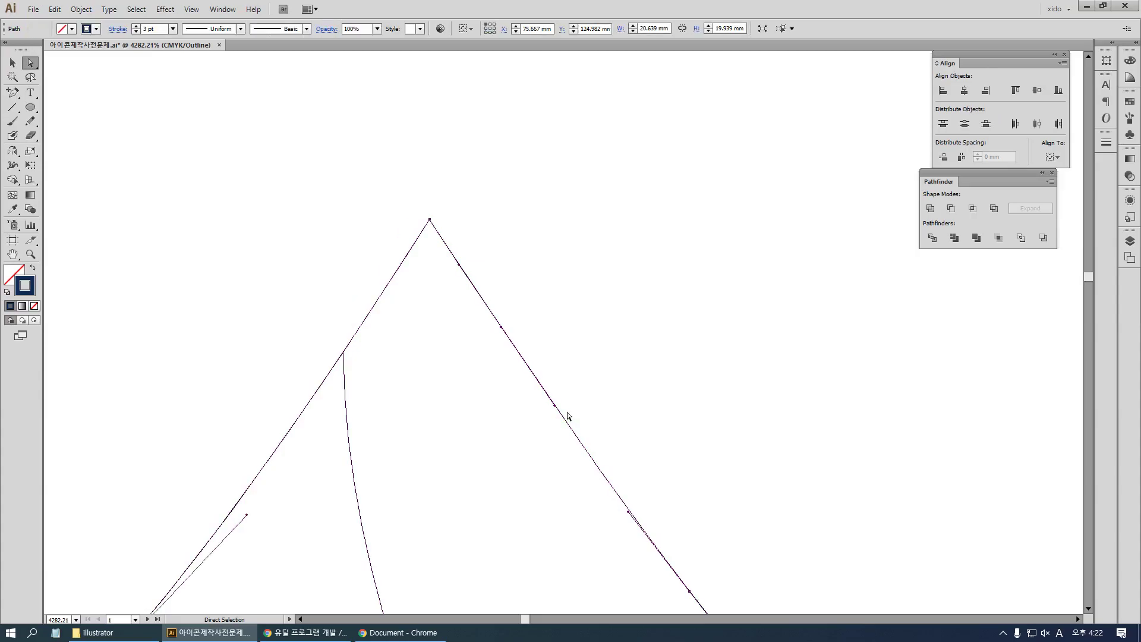
key(ctrl+y)
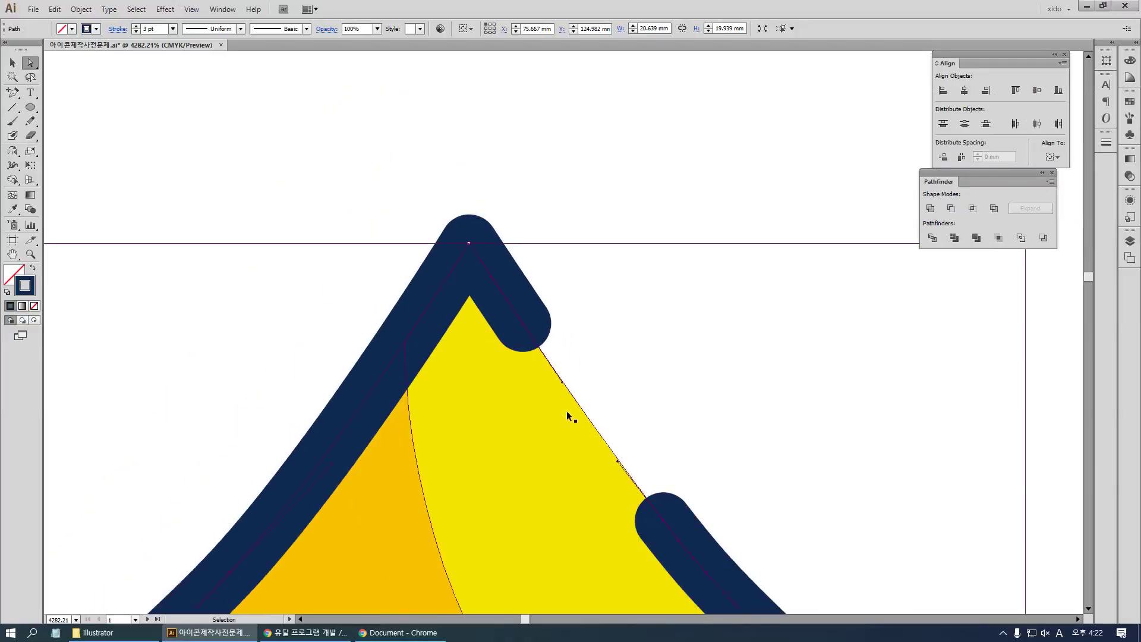
key(ctrl+minus)
key(ctrl+minus)
key(ctrl+minus)
key(ctrl+minus)
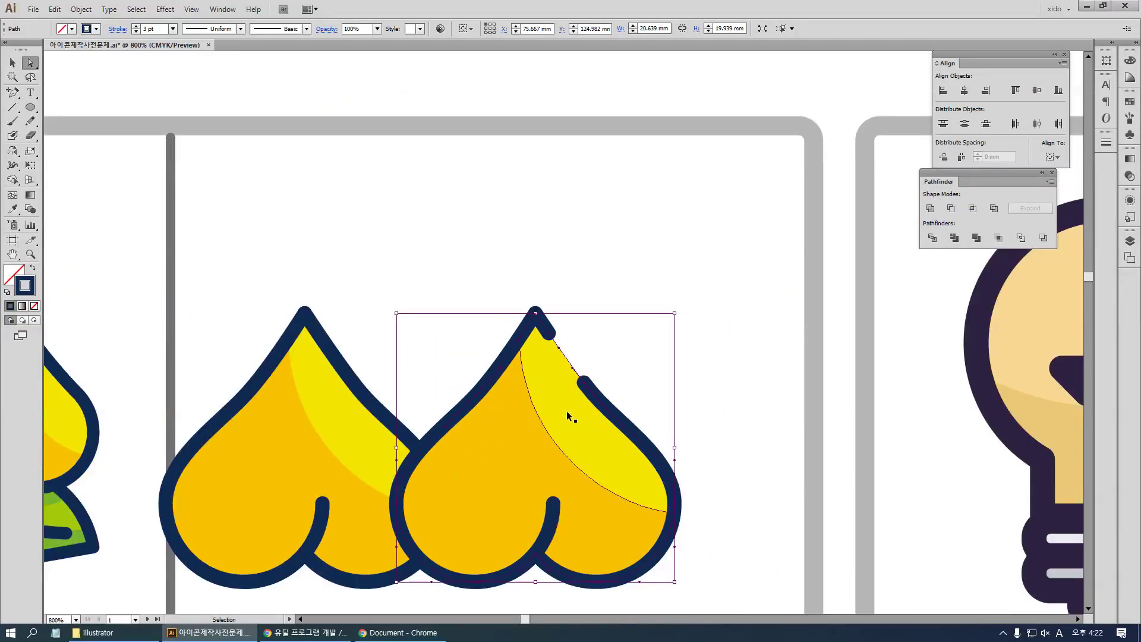
key(v)
click(692, 422)
drag(692, 422, 778, 275)
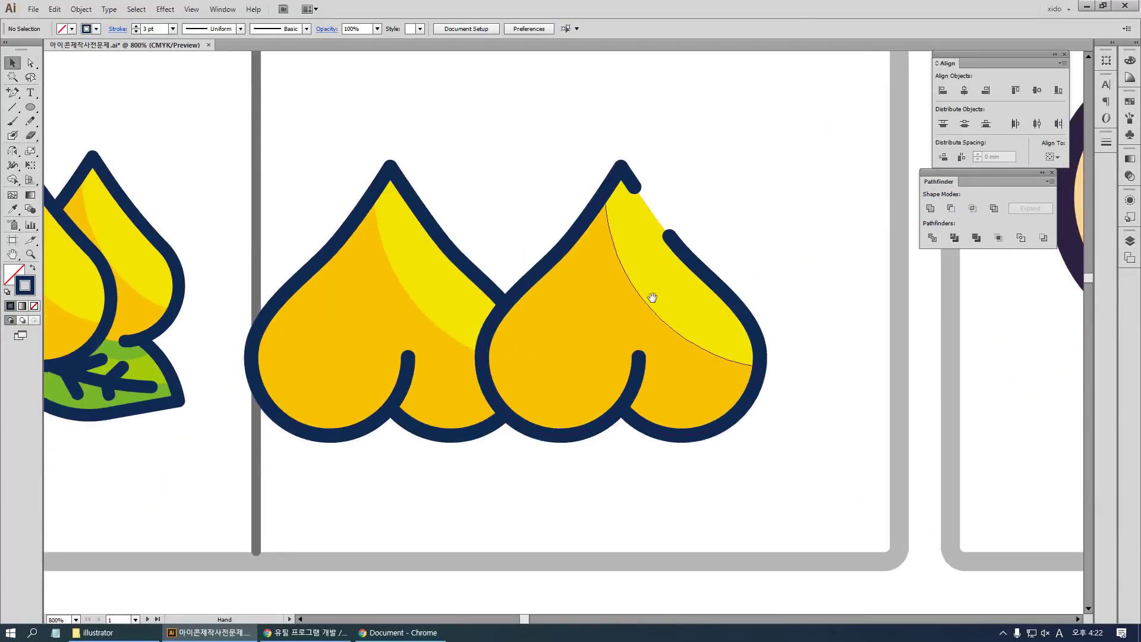
click(601, 308)
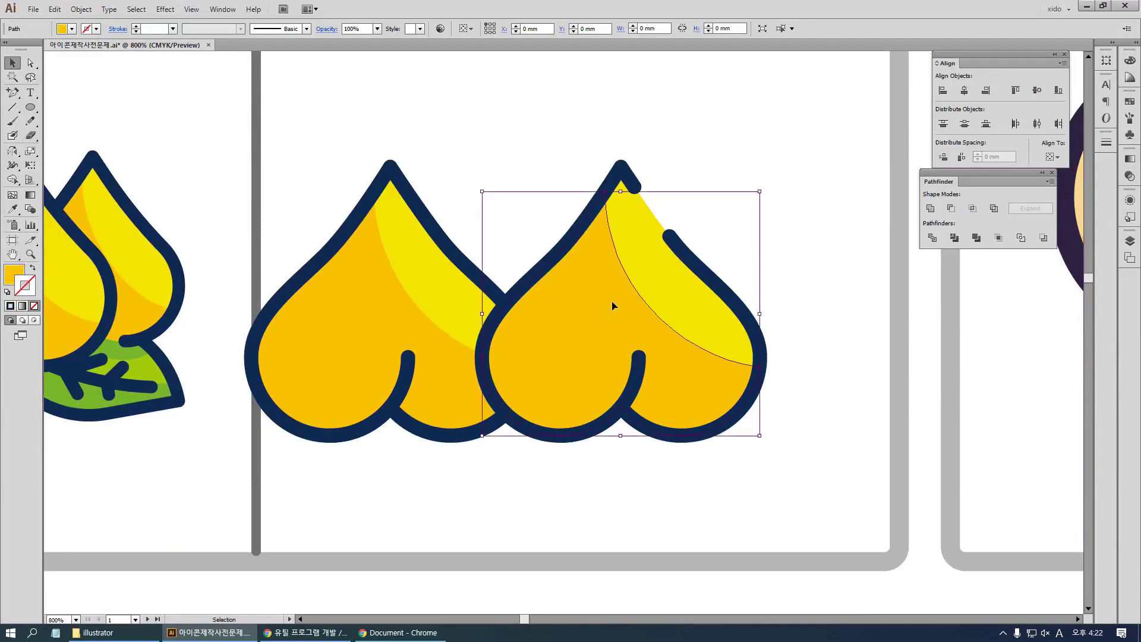
click(847, 247)
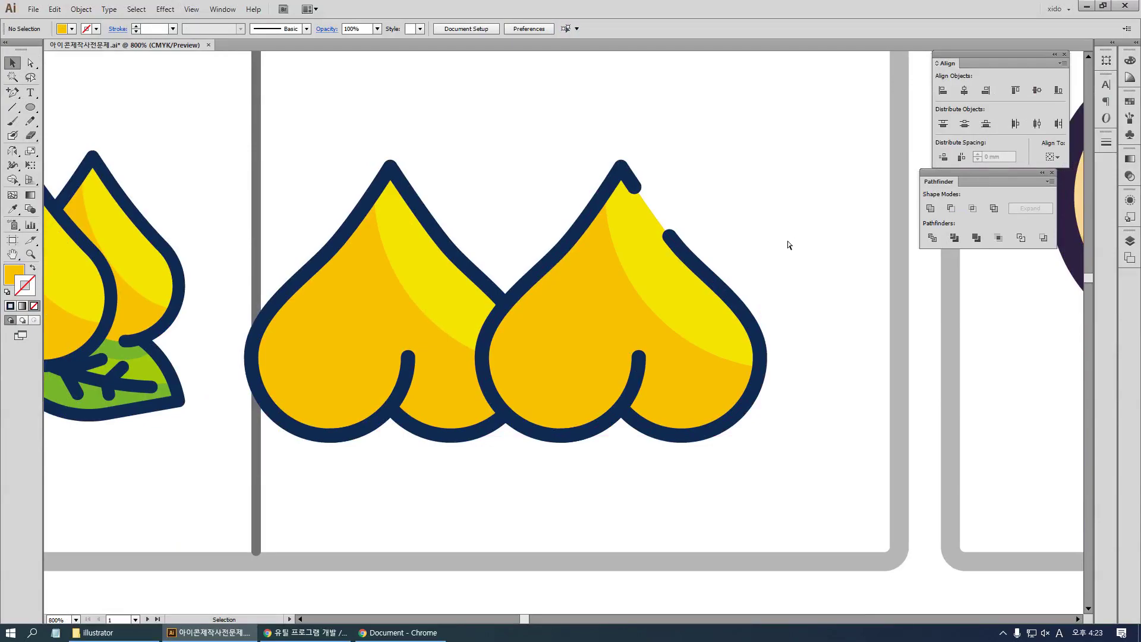
Draw a circle about 16 mm in diameter with a 3 pt orange-yellow stroke in the empty frame beside the light bulb
key(ctrl+minus)
key(ctrl+minus)
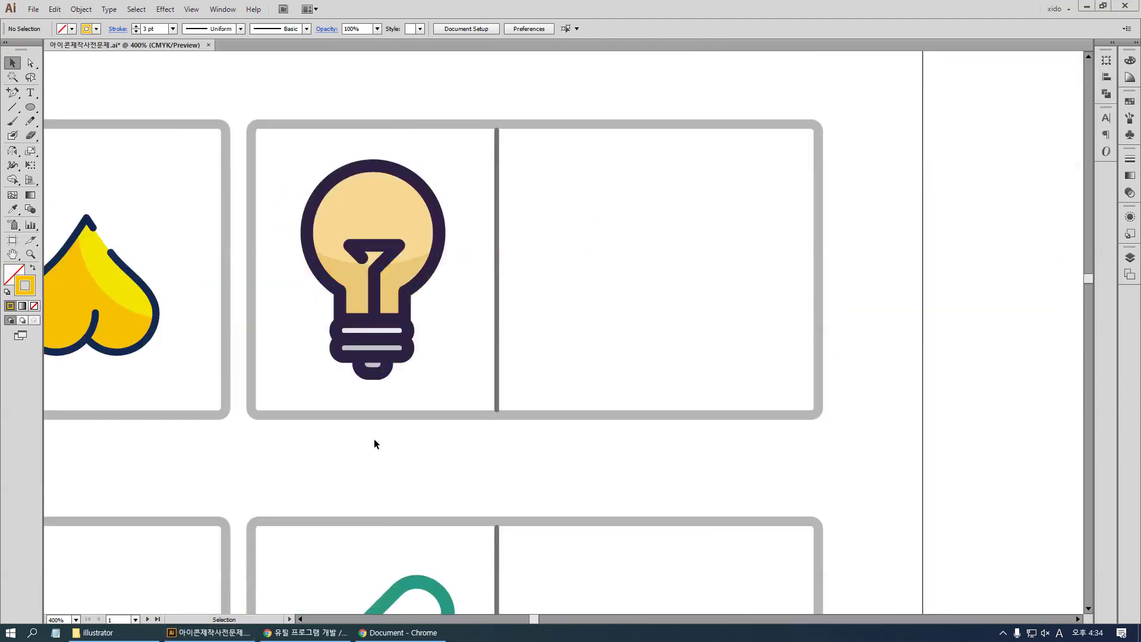
key(space)
key(ctrl+space)
drag(255, 120, 820, 417)
drag(862, 464, 797, 433)
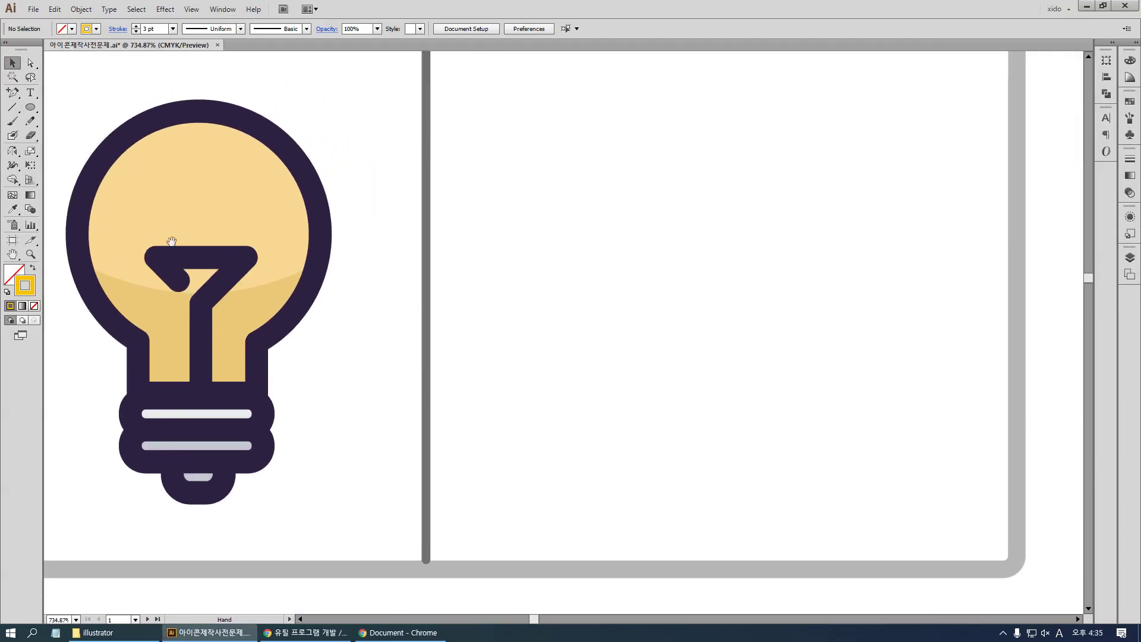
key(ctrl+space)
key(ctrl+minus)
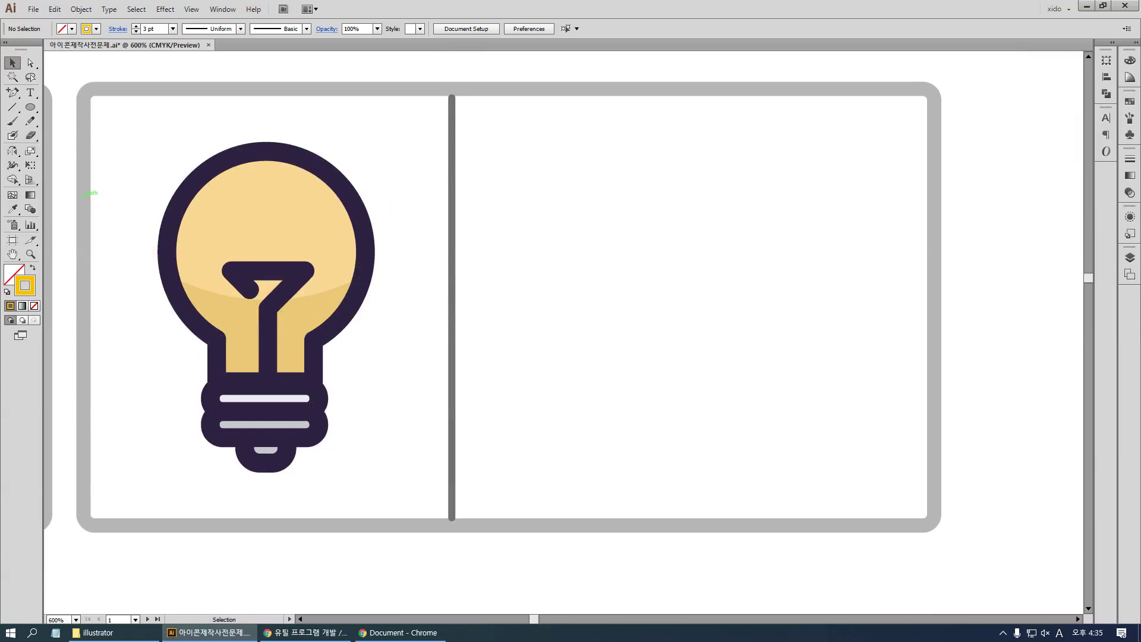
key(l)
key(alt)
drag(689, 252, 772, 297)
key(v)
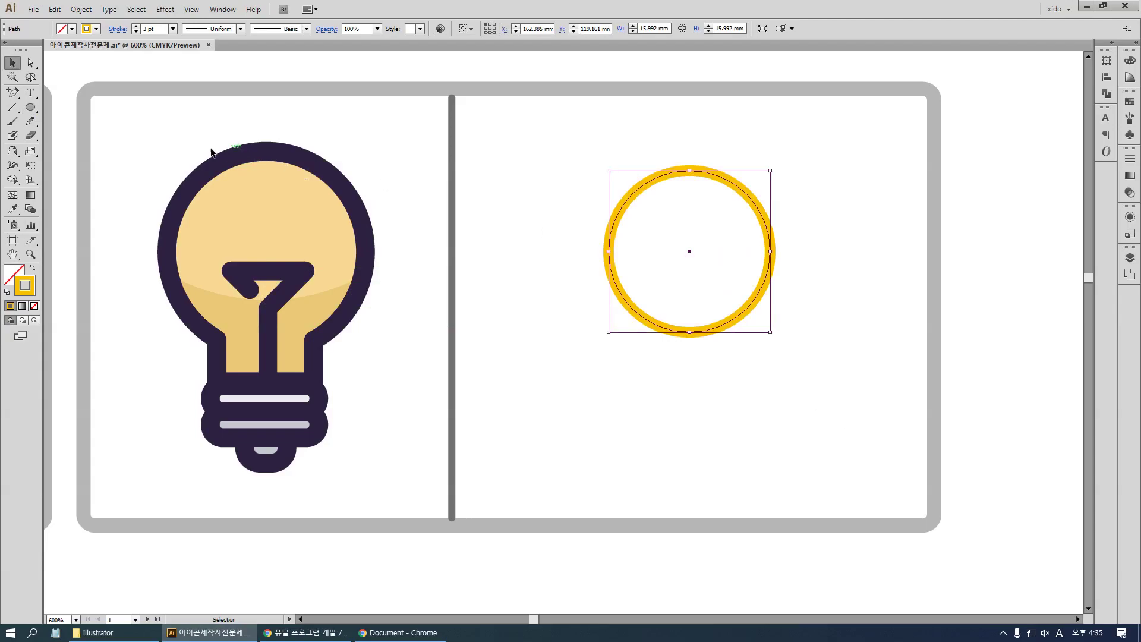
Draw a rectangle about 10.9 × 7.9 mm centred on the circle's lowest point for the bulb's neck
click(33, 108)
drag(33, 109, 91, 111)
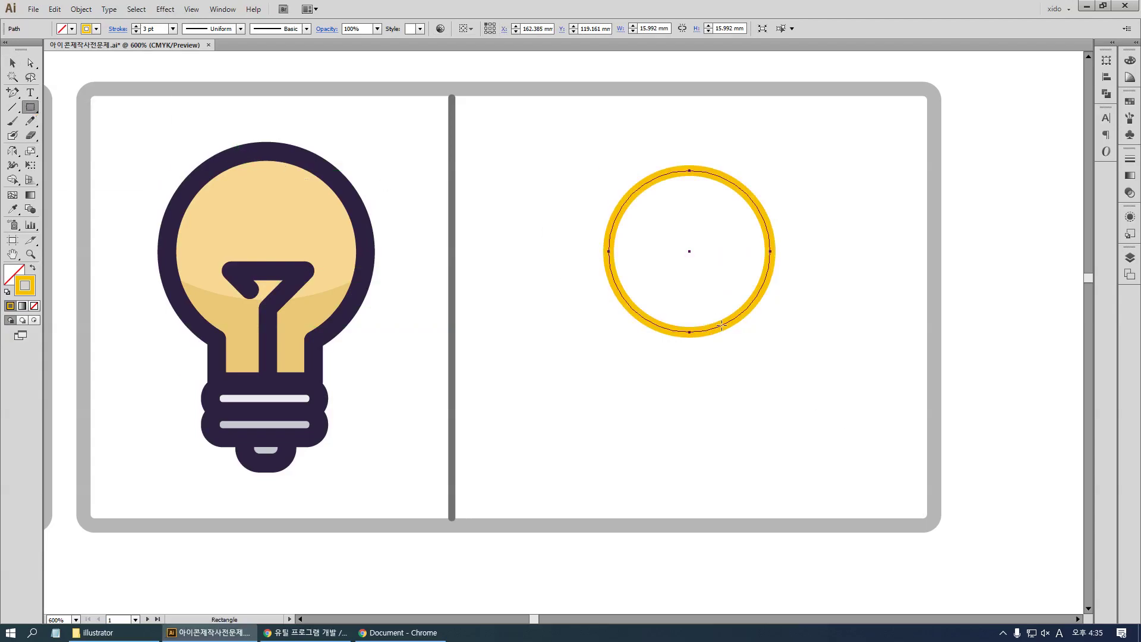
mouse_move(696, 337)
mouse_down()
mouse_move(729, 333)
mouse_move(749, 383)
mouse_move(744, 373)
mouse_up()
key(v)
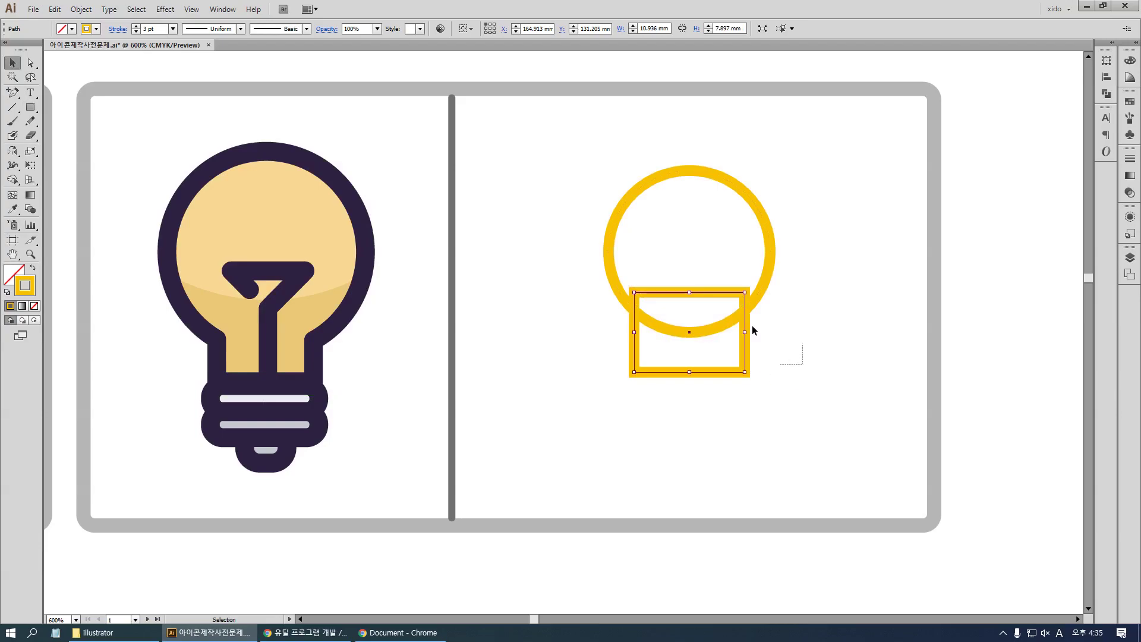
Move the circle and the neck rectangle together slightly upward in the frame, then deselect them
shift+click(719, 330)
drag(721, 324, 721, 301)
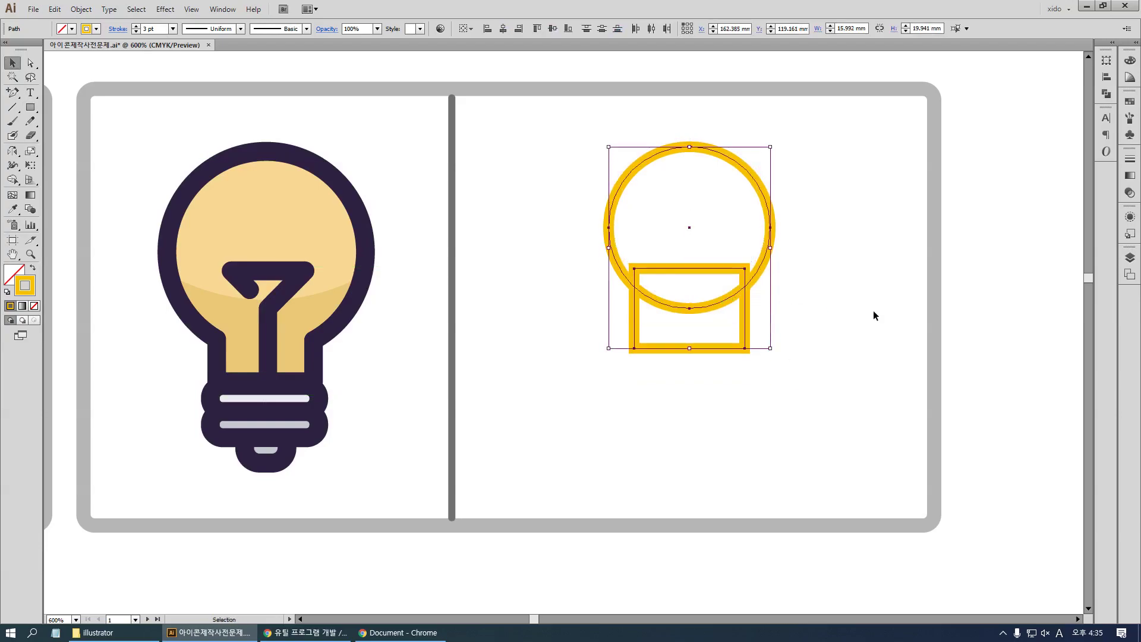
click(875, 312)
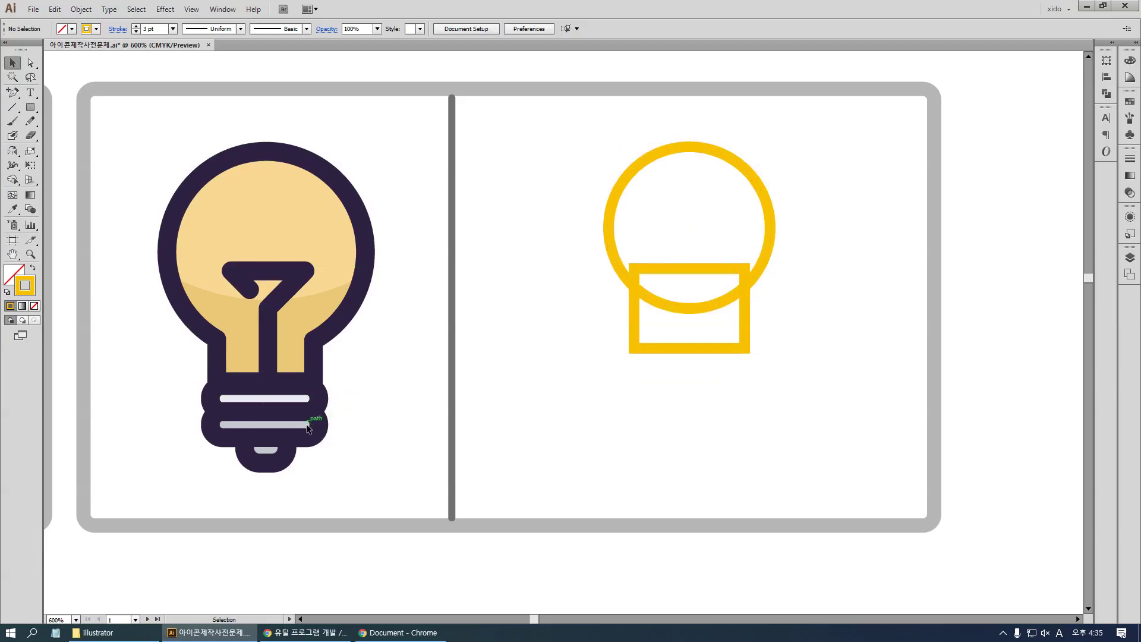
Draw a rounded rectangle about 13.9 × 2.4 mm along the lower edge of the bulb's neck as the first base band
drag(30, 107, 124, 126)
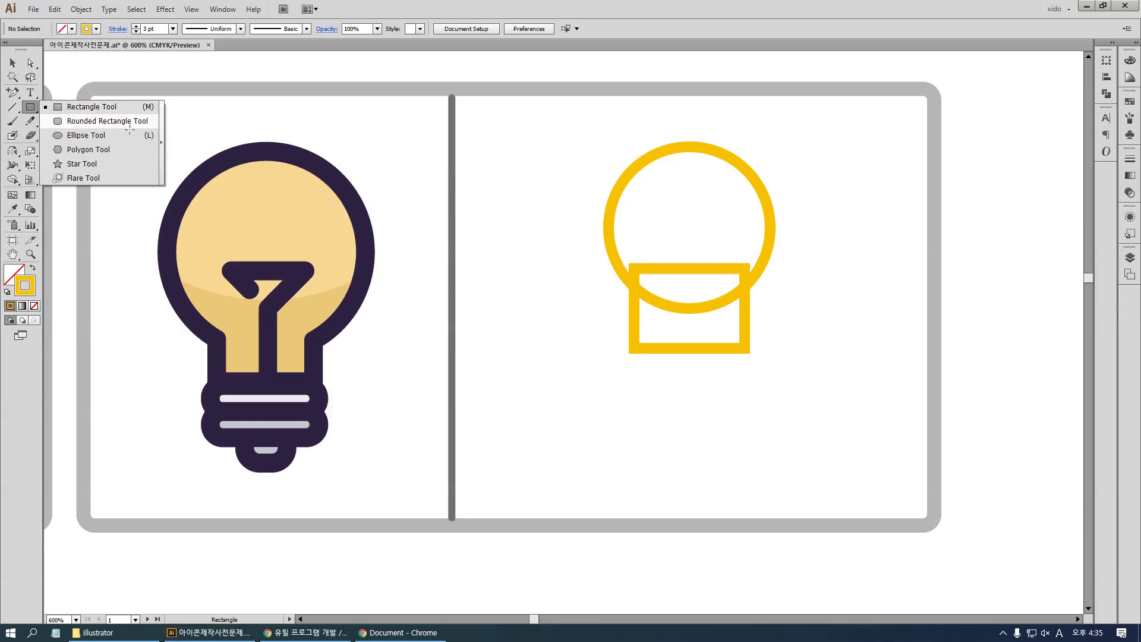
drag(129, 126, 129, 126)
drag(626, 351, 762, 373)
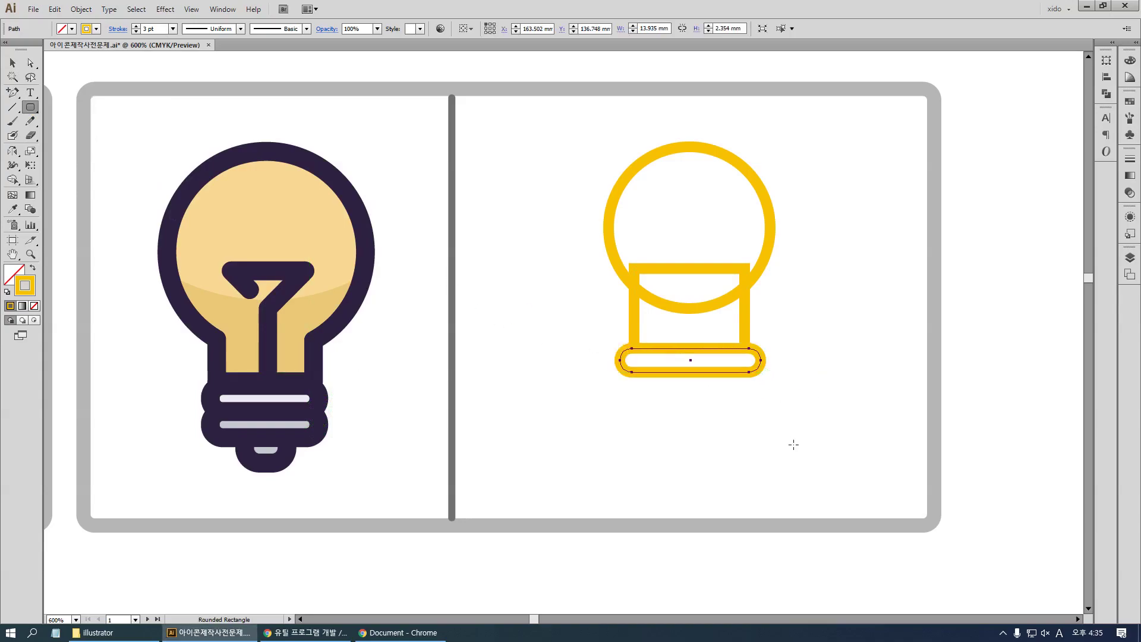
key(v)
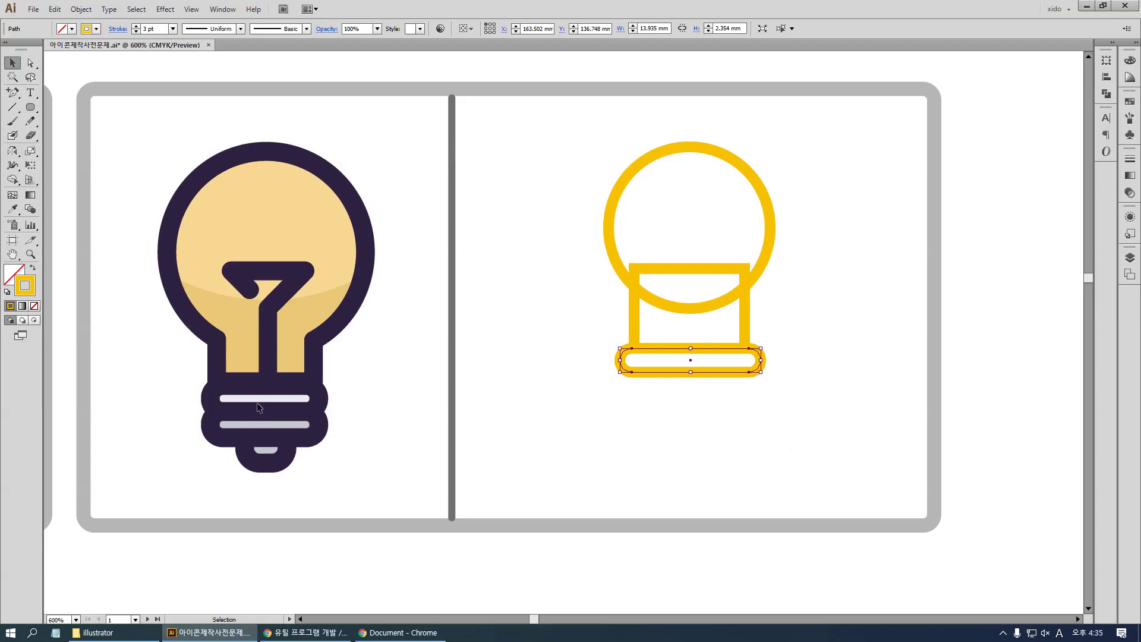
Duplicate the rounded base band straight down so the copy sits directly beneath the original
click(830, 421)
drag(741, 376, 741, 406)
click(803, 423)
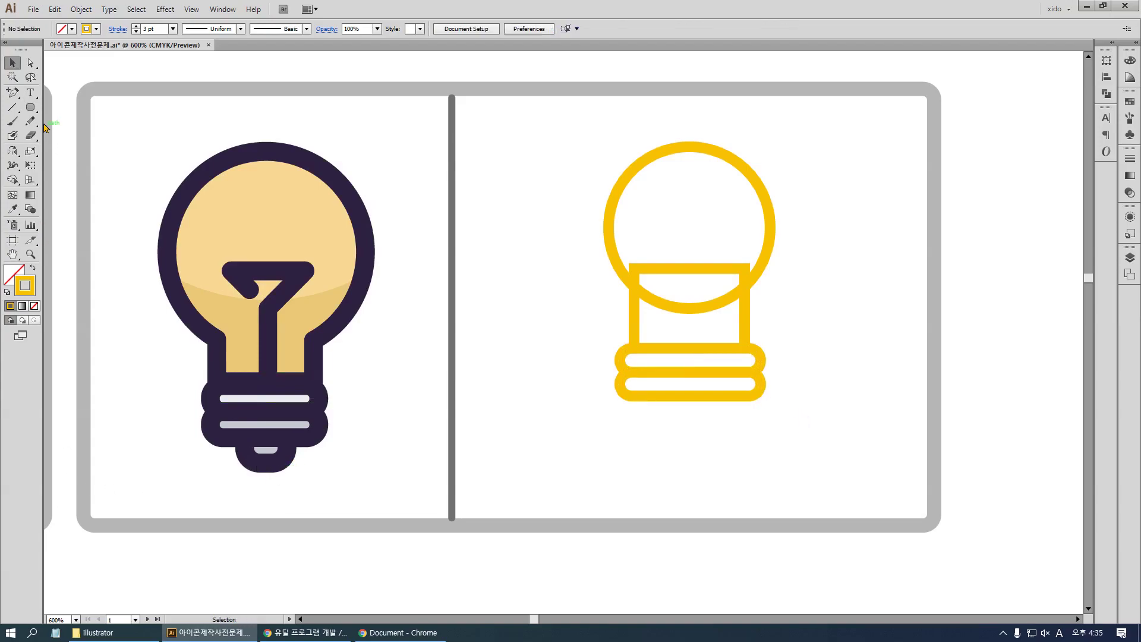
Draw a rounded rectangle about 5.2 × 3.2 mm below the base bands and nudge it up to overlap the lower band
click(31, 107)
drag(670, 420, 724, 451)
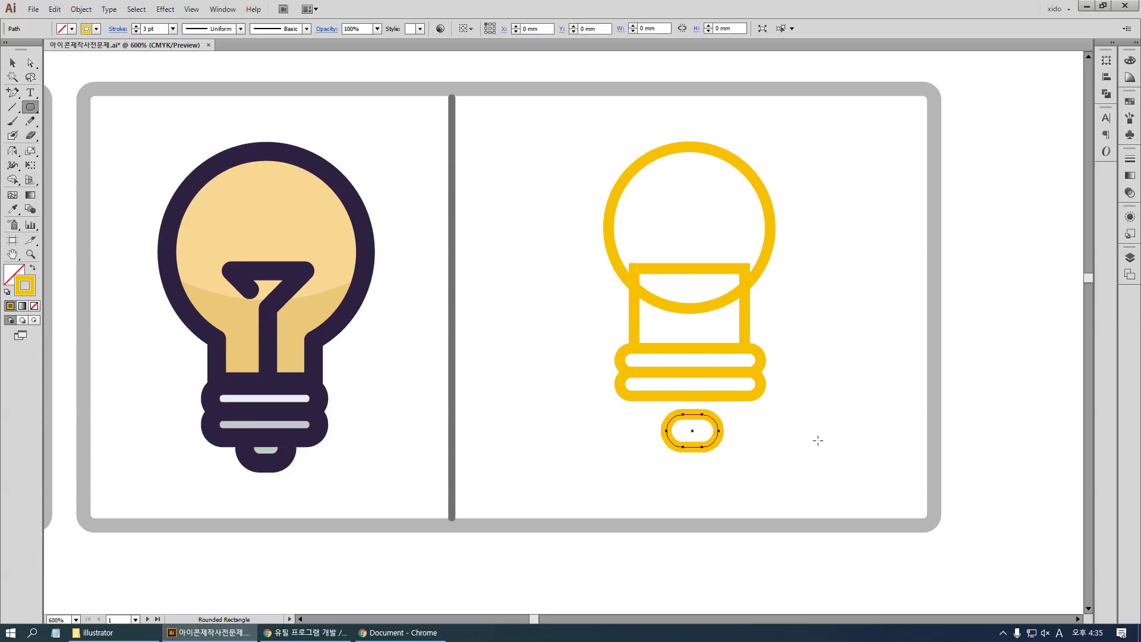
key(v)
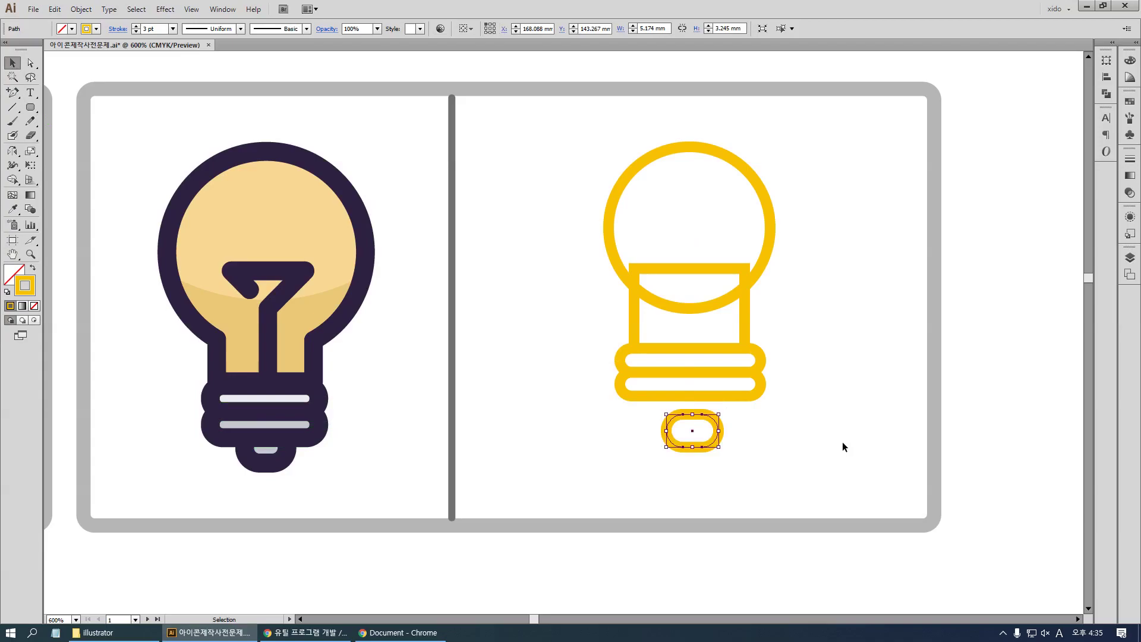
key(Up)
key(Up)
key(Up)
key(Up)
key(Up)
key(Up)
key(Up)
key(Up)
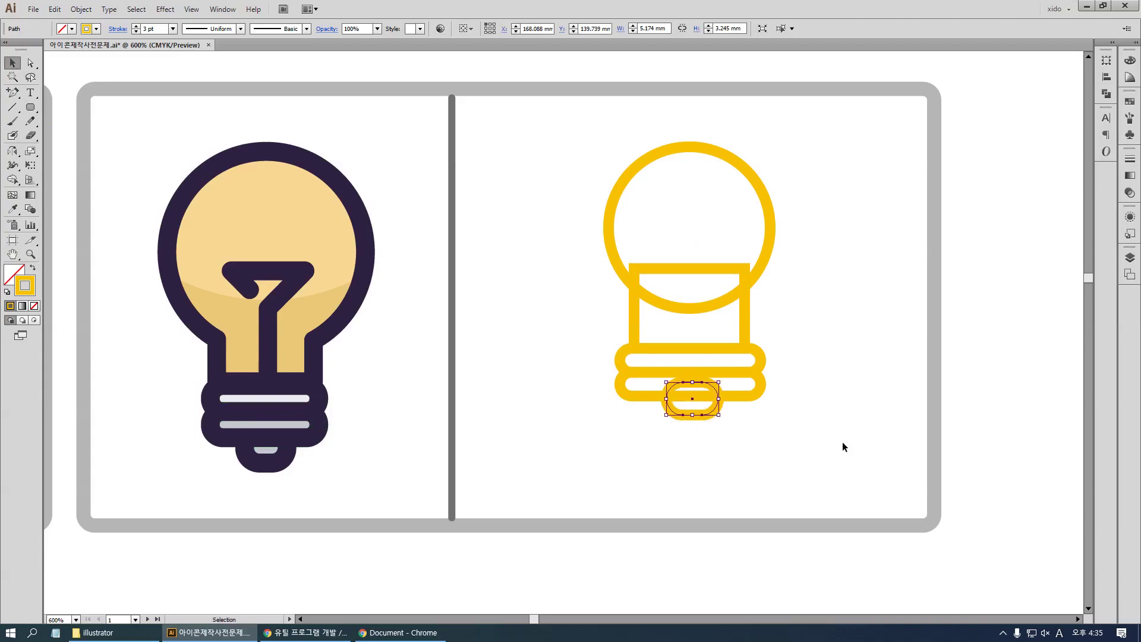
Align all the bulb's shapes to one another by their horizontal centres
drag(800, 466, 565, 196)
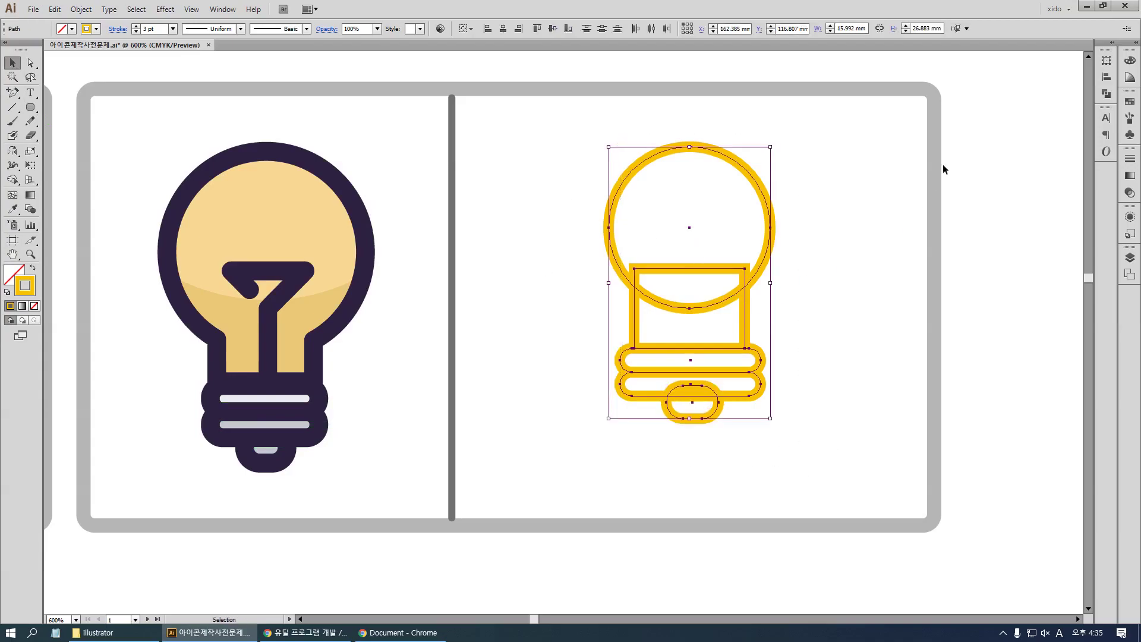
click(1106, 77)
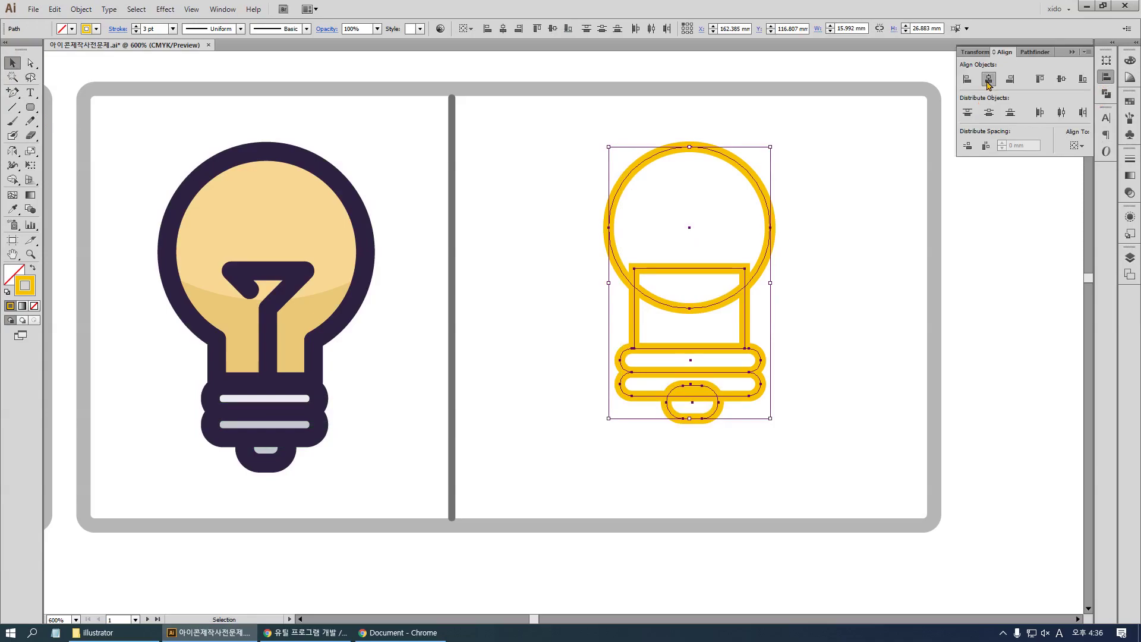
click(988, 79)
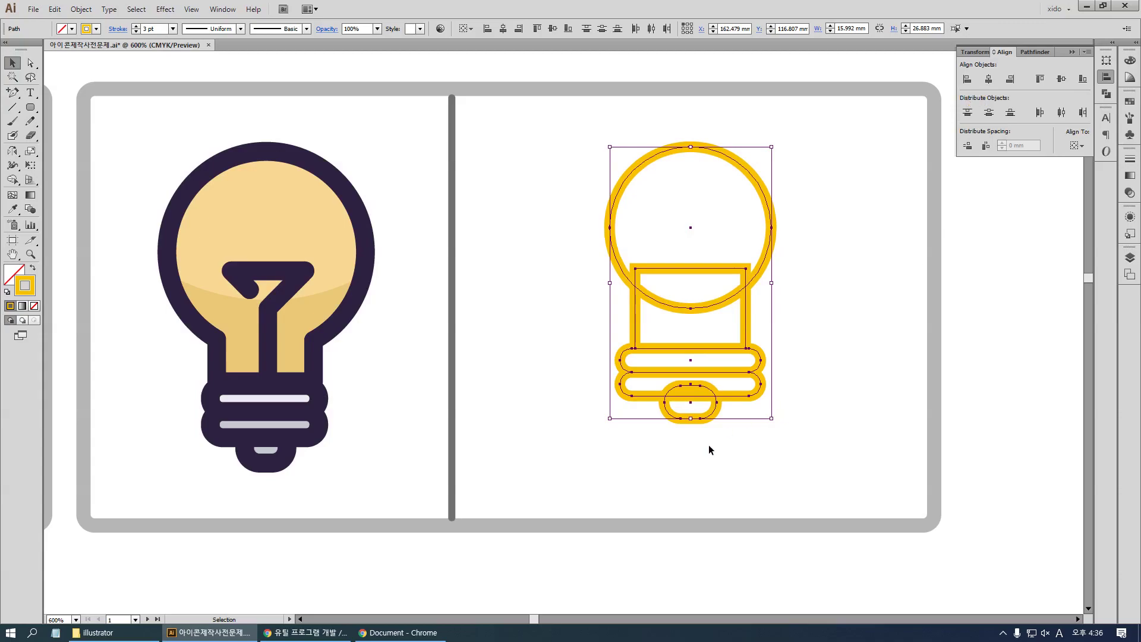
Enlarge the whole bulb to about 16.8 × 28.2 mm, shift it slightly down, centre its parts horizontally again and deselect
drag(694, 425, 693, 438)
drag(706, 319, 707, 337)
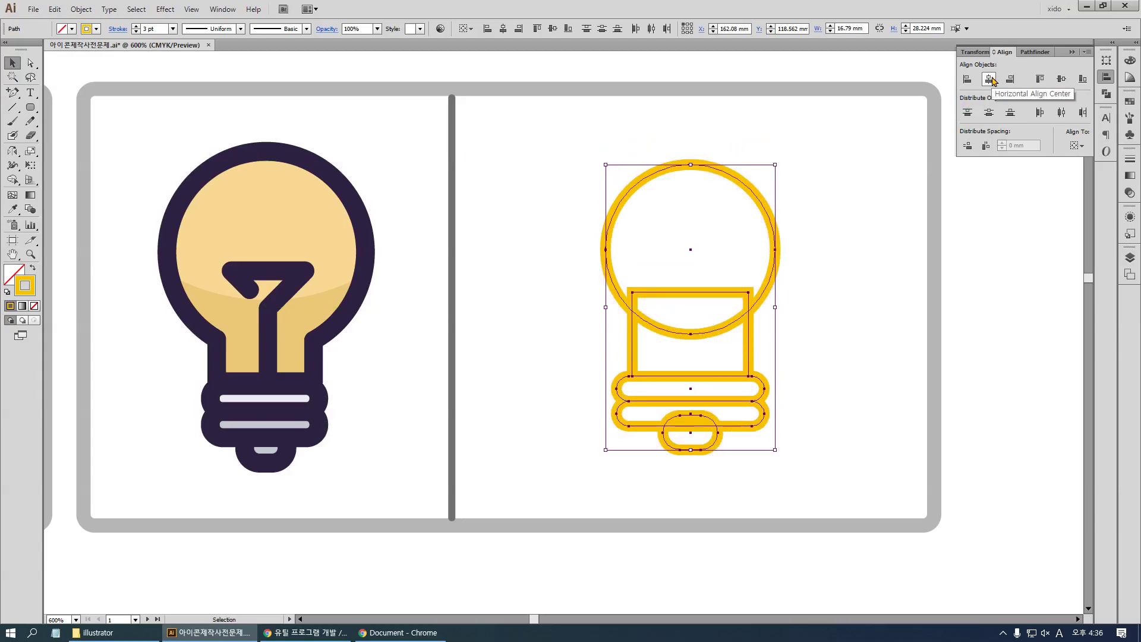
click(990, 79)
click(857, 287)
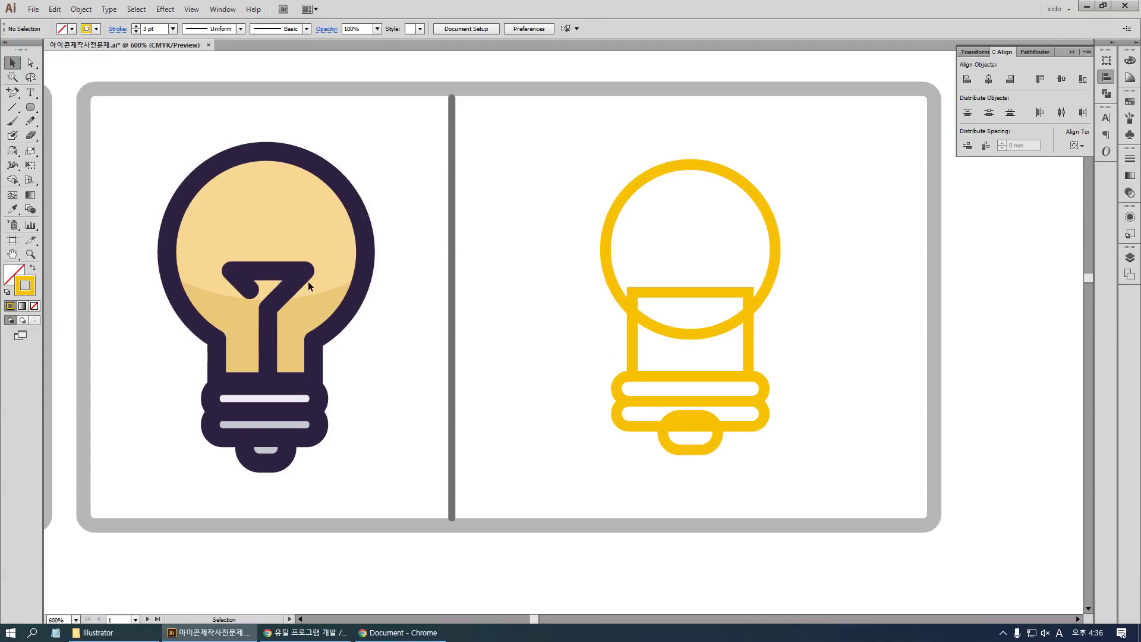
Unite the circle and the neck rectangle into a single bulb outline with Pathfinder
click(610, 225)
shift+click(672, 295)
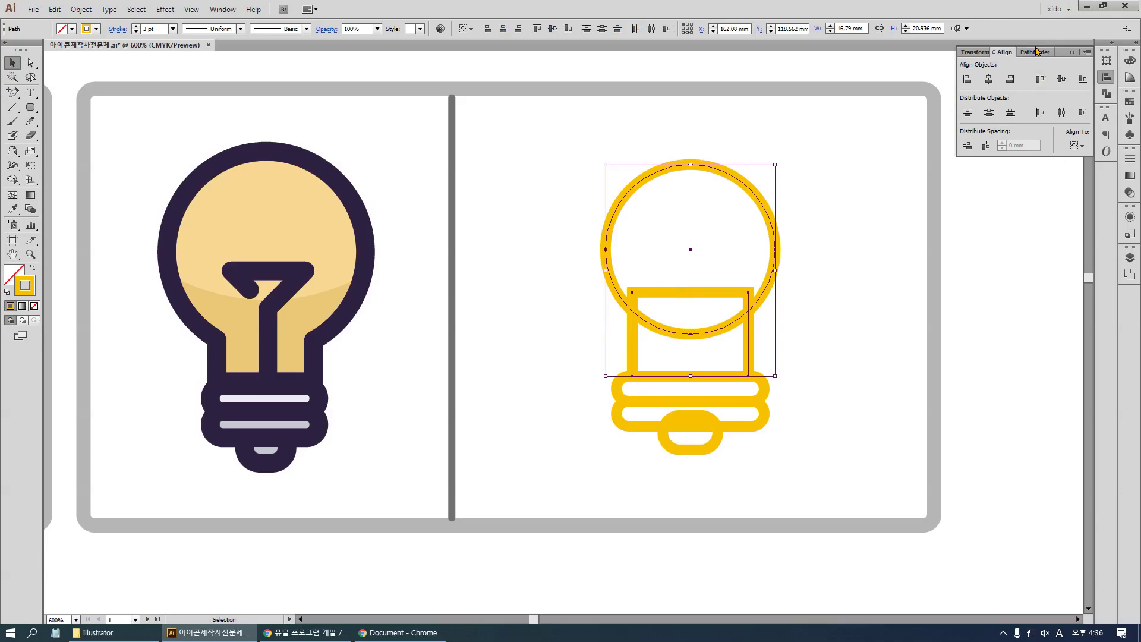
click(1037, 52)
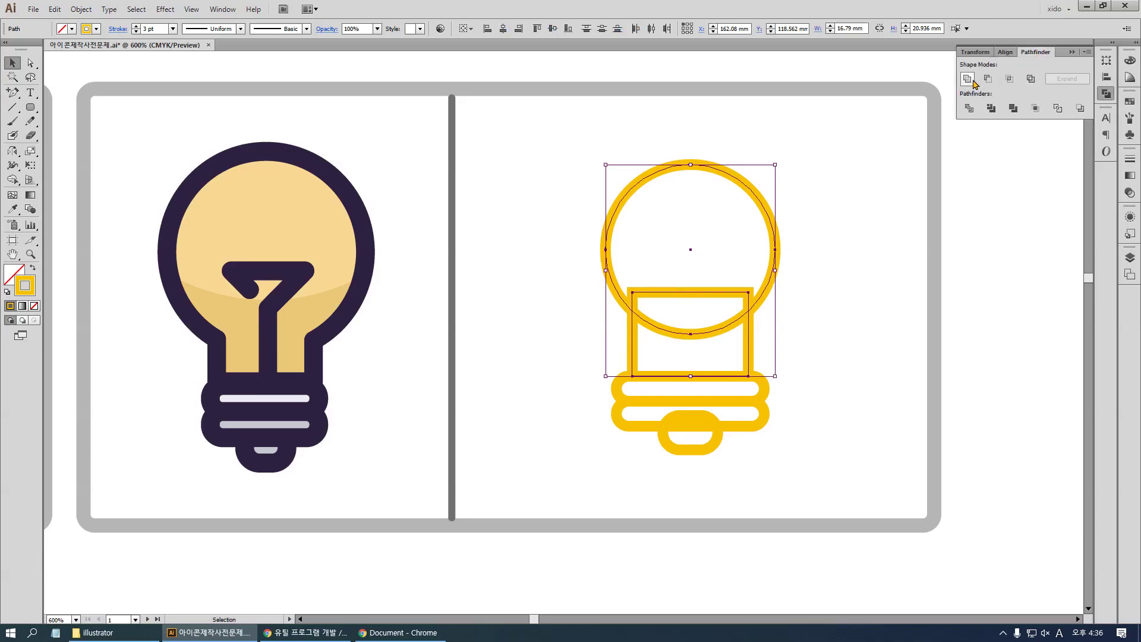
click(969, 80)
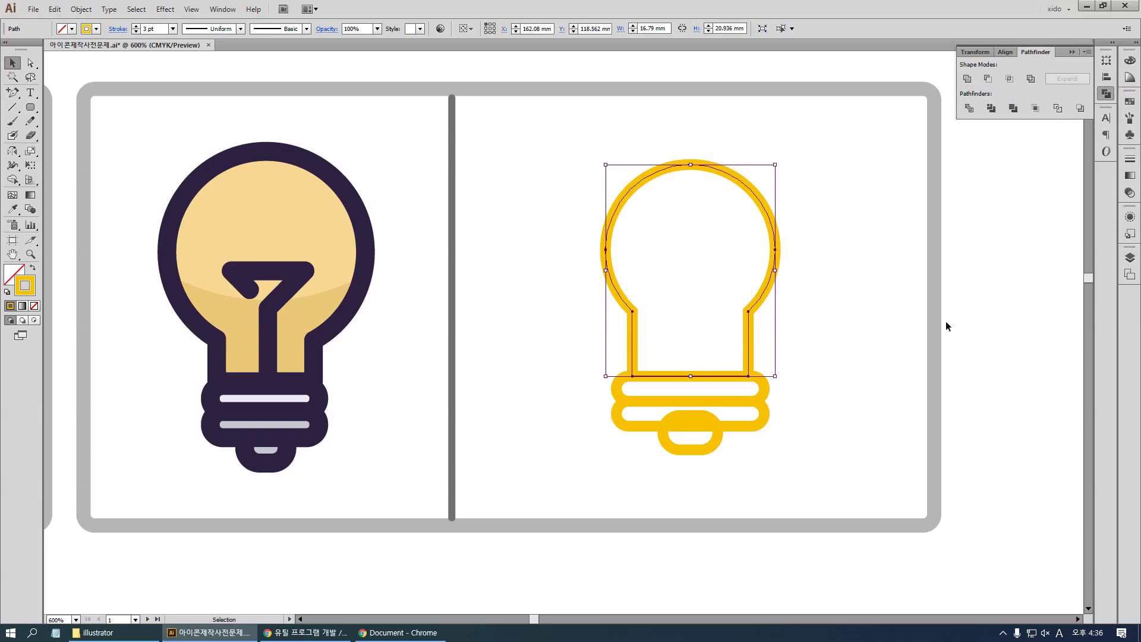
click(810, 420)
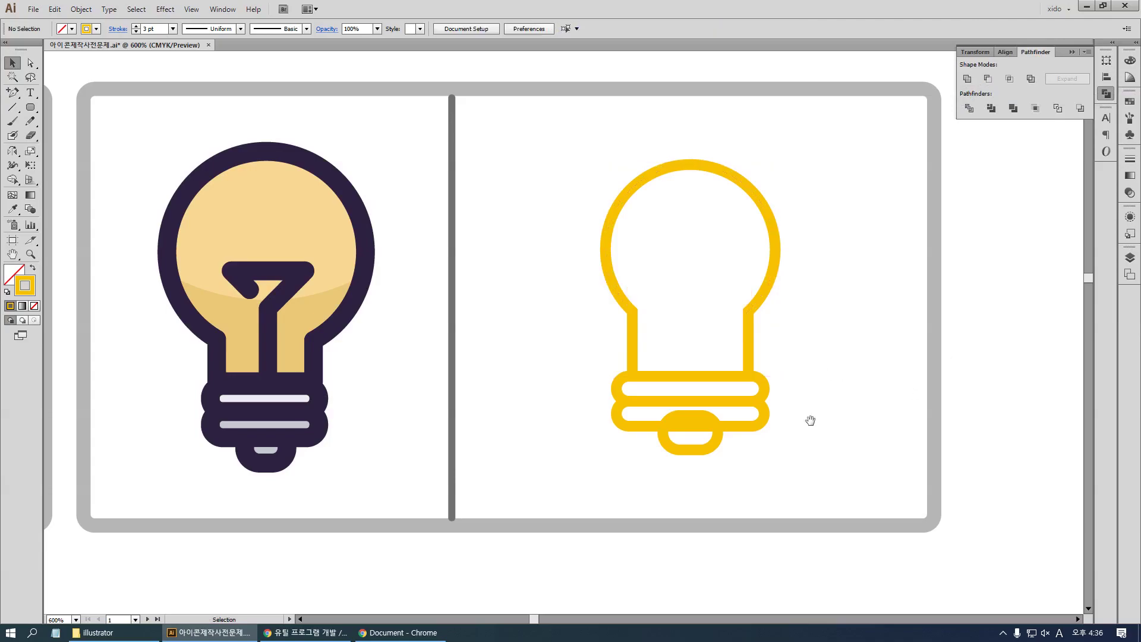
Swap the bulb outline's stroke to a fill and give it the pale yellow sampled from the reference bulb
scroll(785, 301, down, 1)
click(710, 232)
key(shift+x)
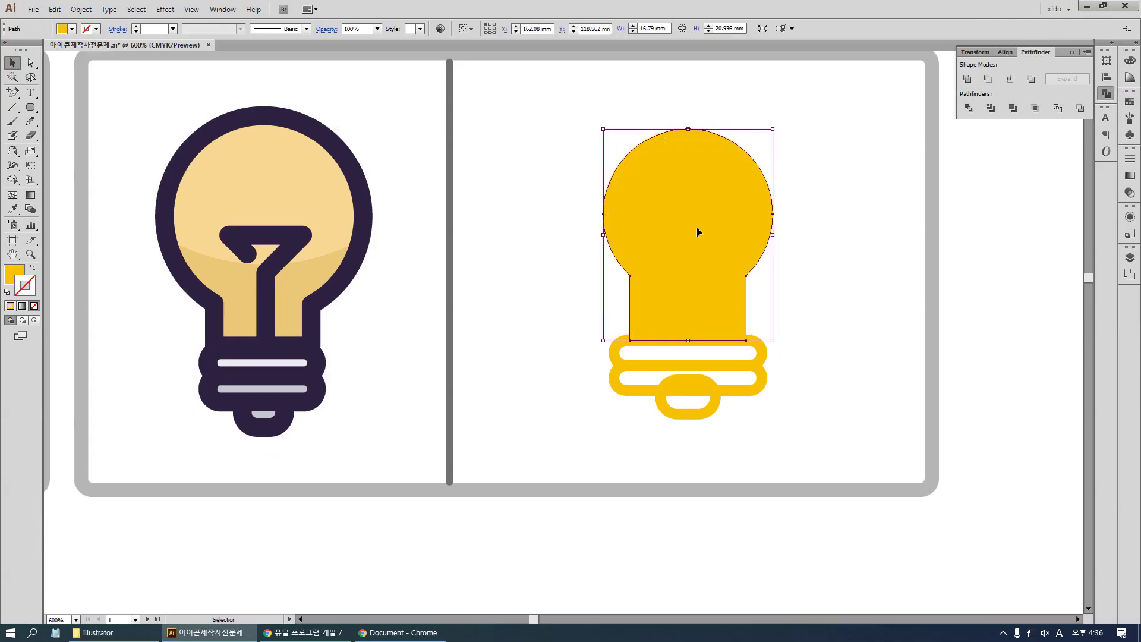
key(i)
click(298, 195)
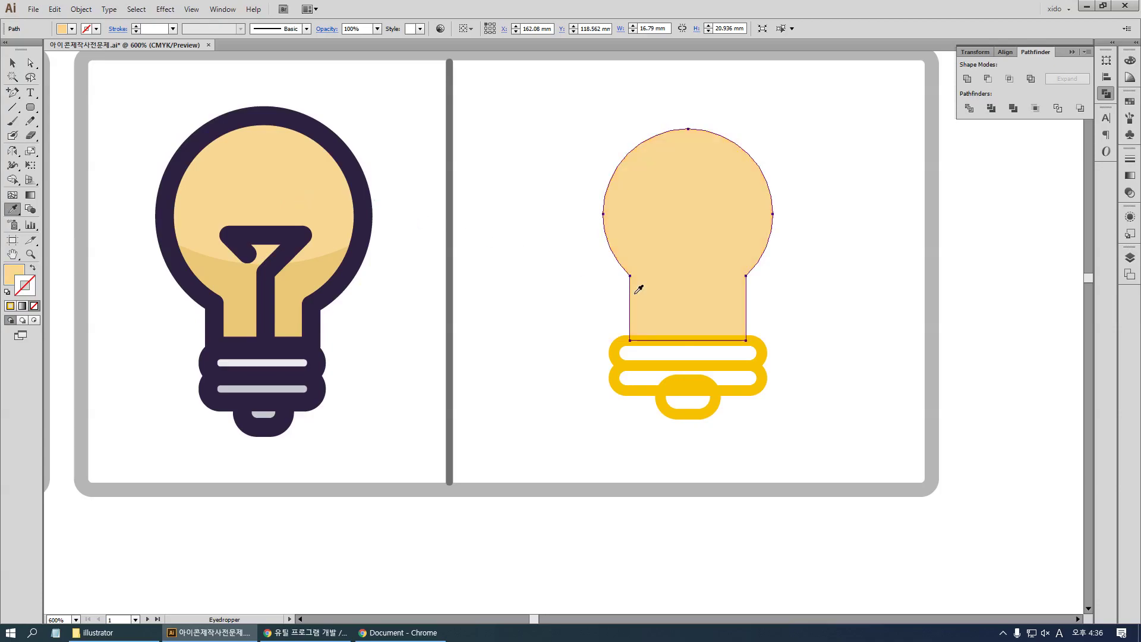
key(v)
click(783, 350)
Swap both base bands' strokes to fills and colour the upper band with the reference's light grey
click(761, 353)
shift+click(760, 381)
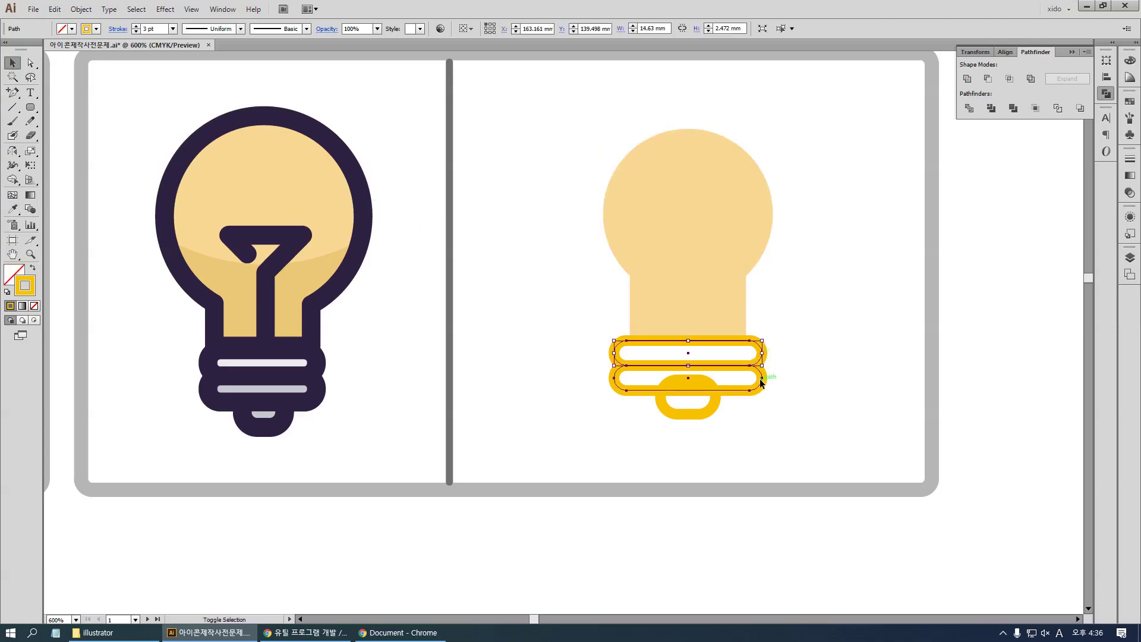
key(shift+x)
key(ctrl+z)
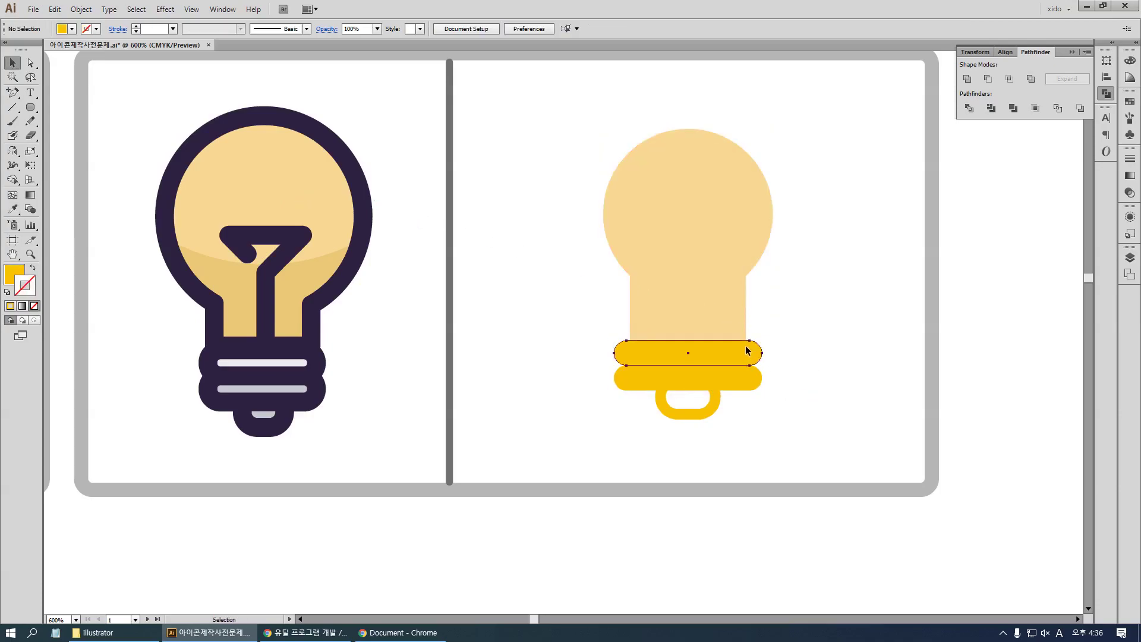
key(ctrl+shift+z)
click(650, 348)
key(i)
click(290, 363)
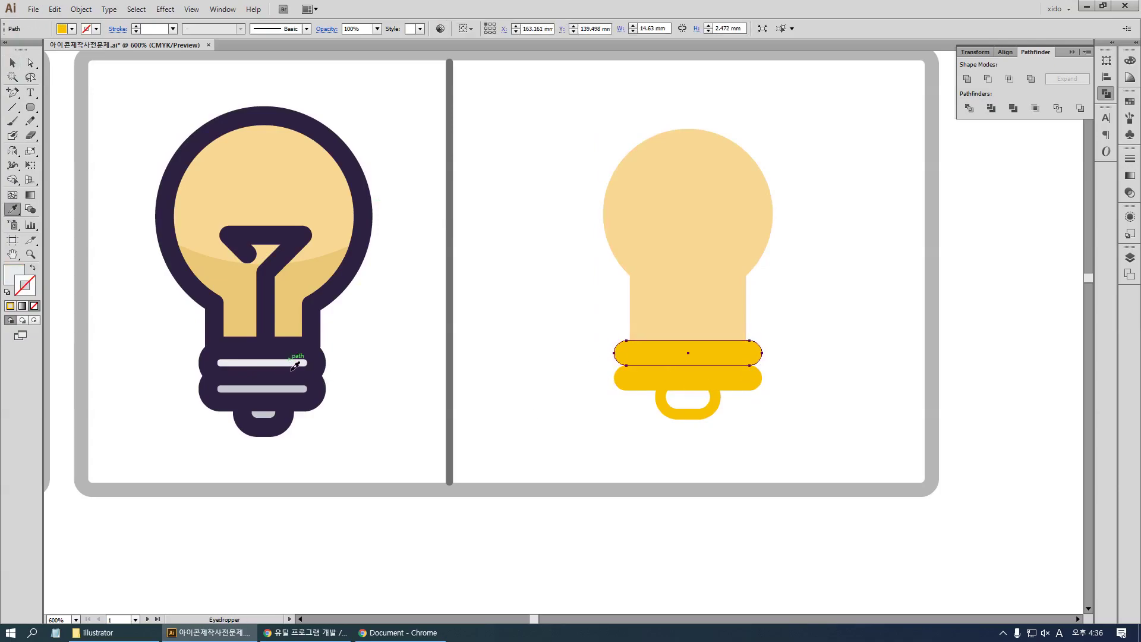
Fill the lower base band with the reference's darker grey and set its black (K) value to 34%
ctrl+click(741, 384)
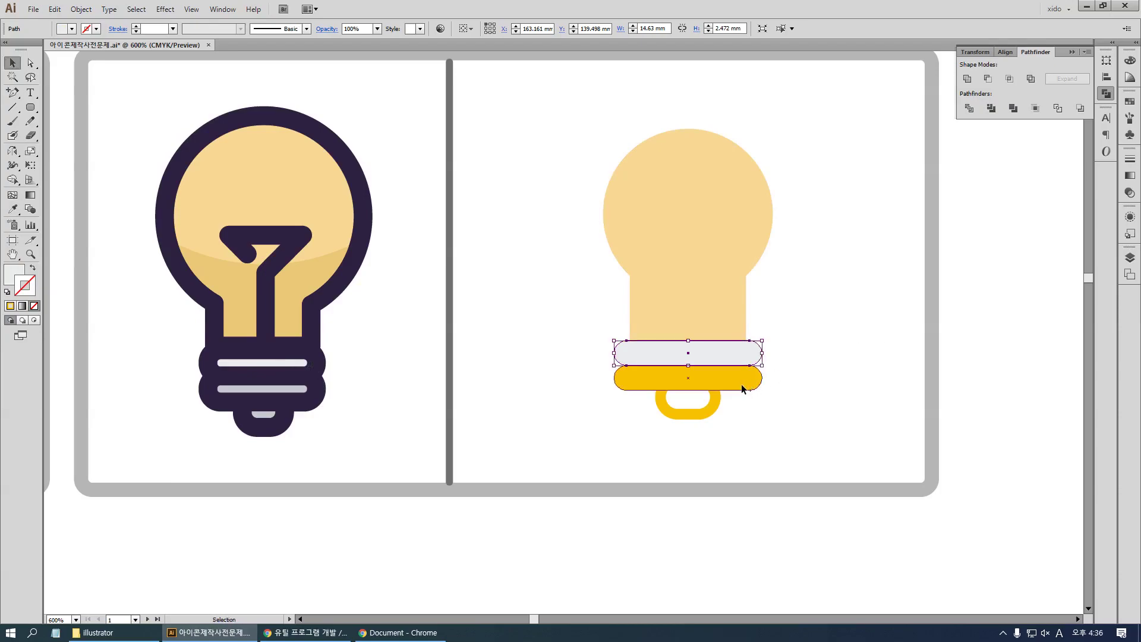
click(302, 388)
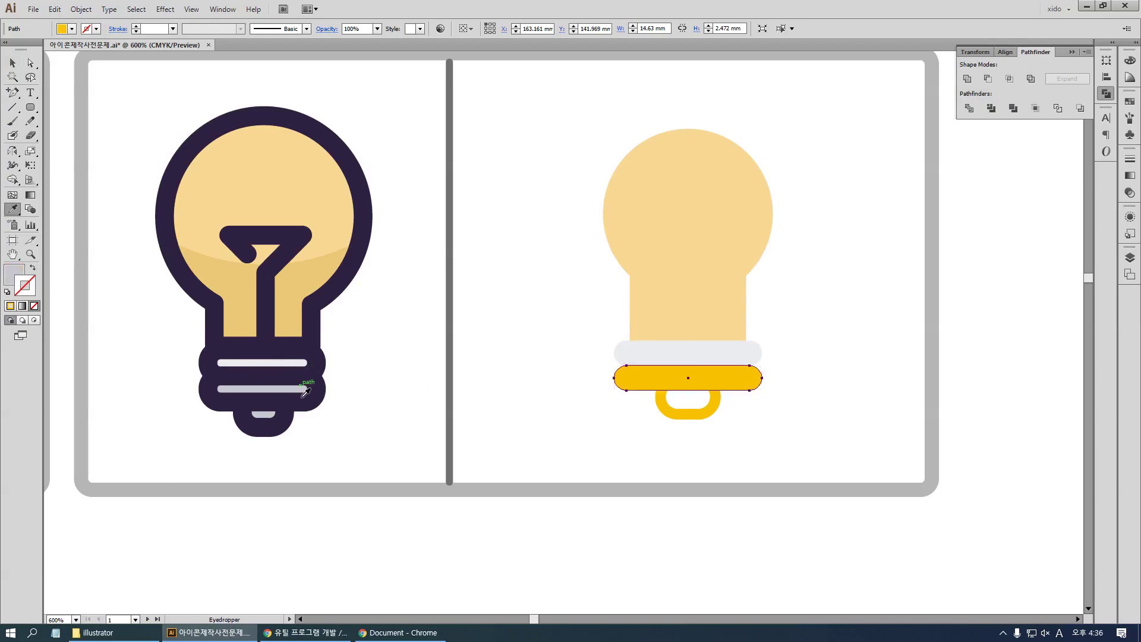
click(1127, 67)
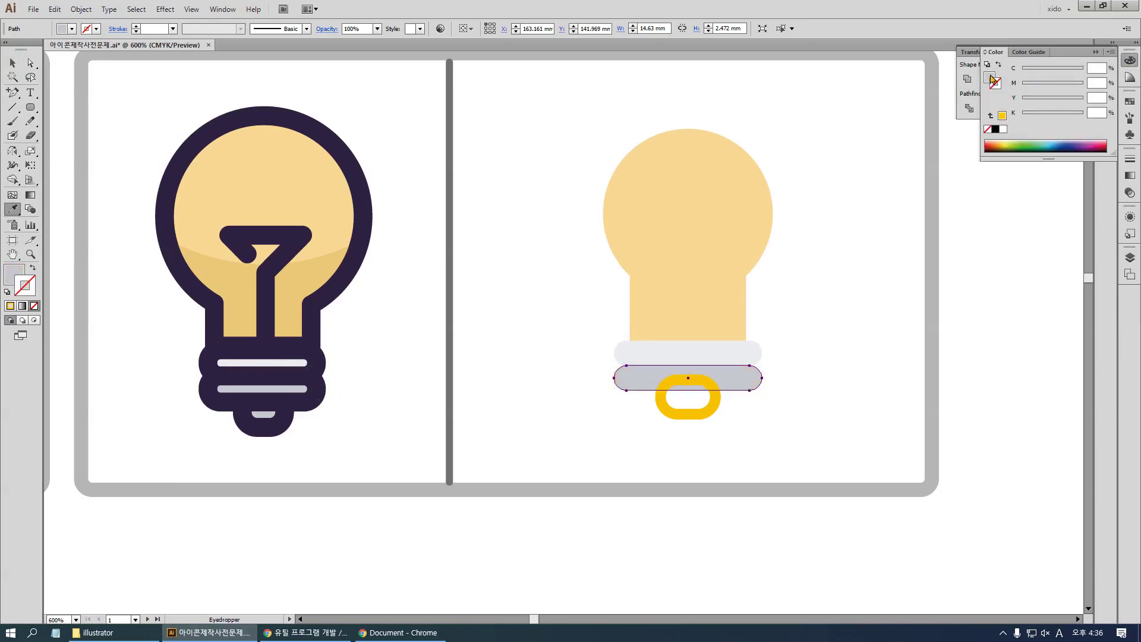
drag(1031, 114, 1043, 116)
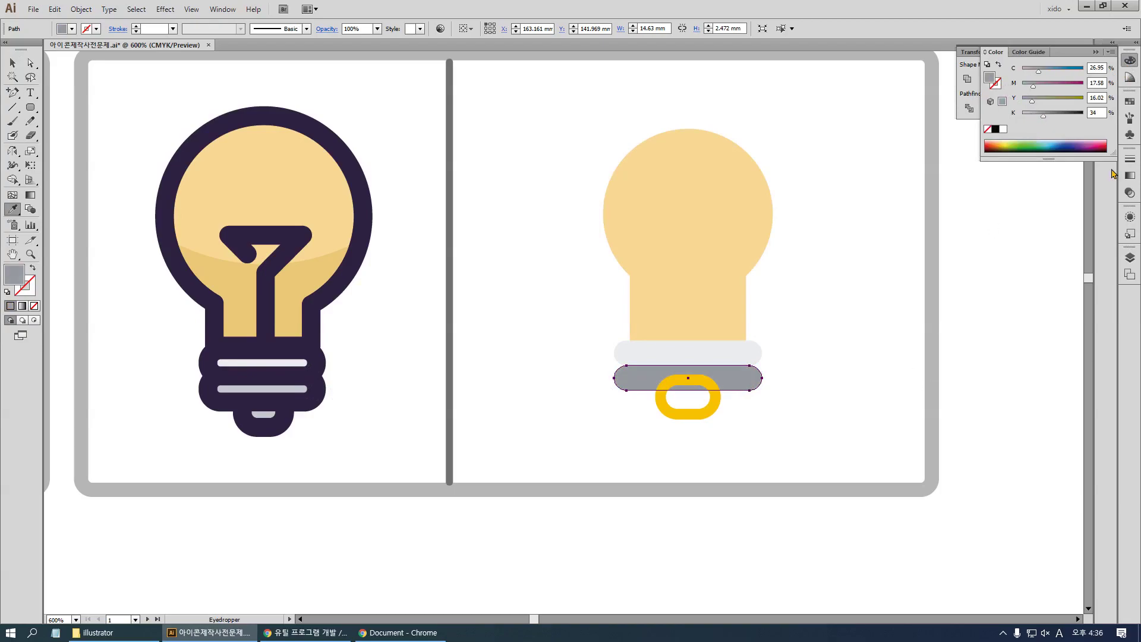
key(ctrl+z)
key(ctrl+shift+z)
ctrl+click(758, 423)
Colour the small cap at the bulb's base with the upper band's light grey fill and no stroke
ctrl+click(703, 415)
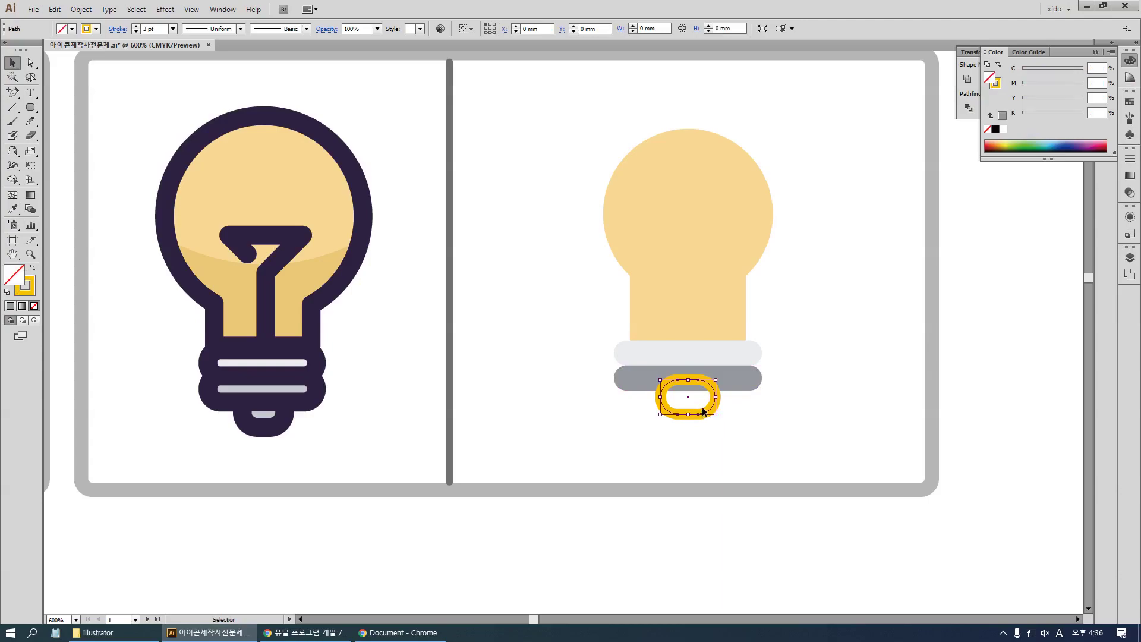
click(736, 360)
key(v)
click(800, 408)
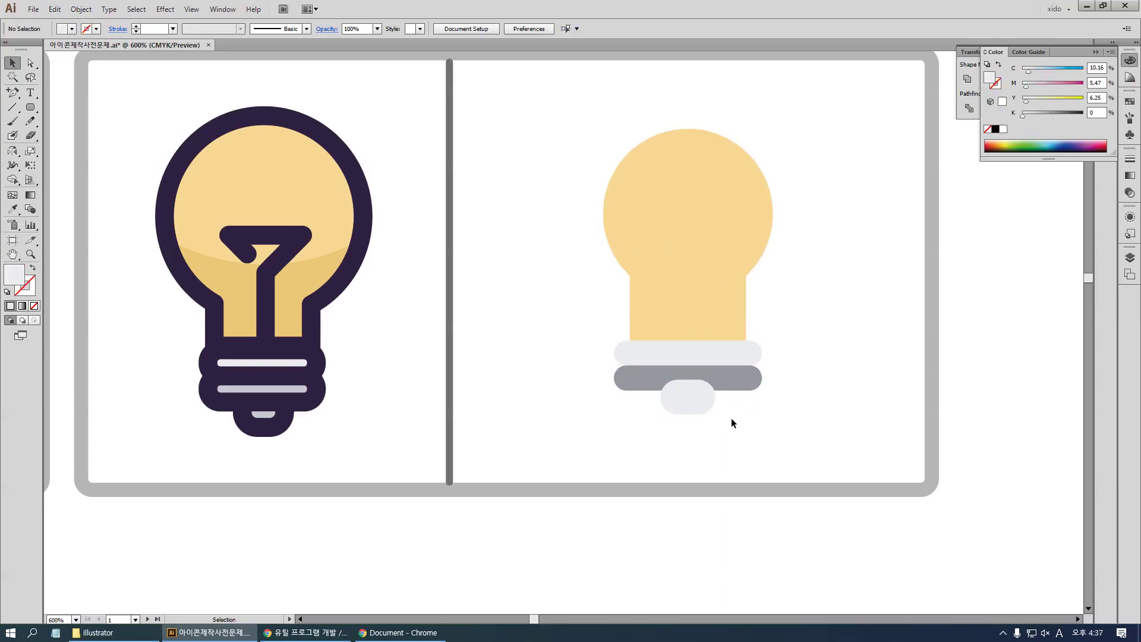
Draw a circle about 19.95 mm across centred on the bulb's head and give it the bulb's pale yellow fill
drag(739, 426, 693, 408)
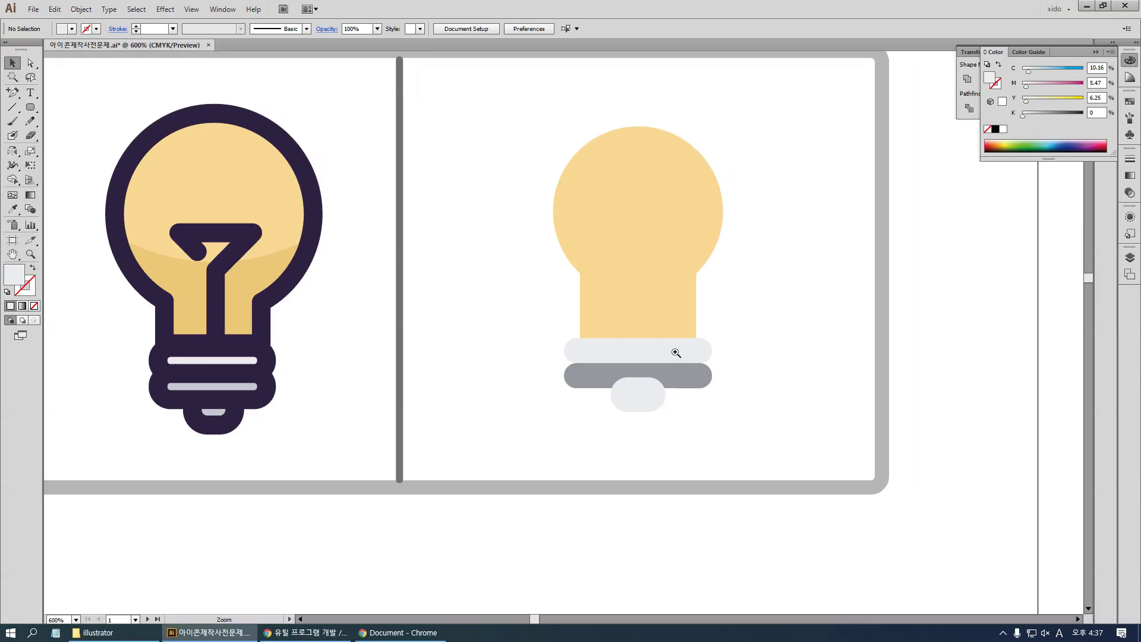
click(675, 342)
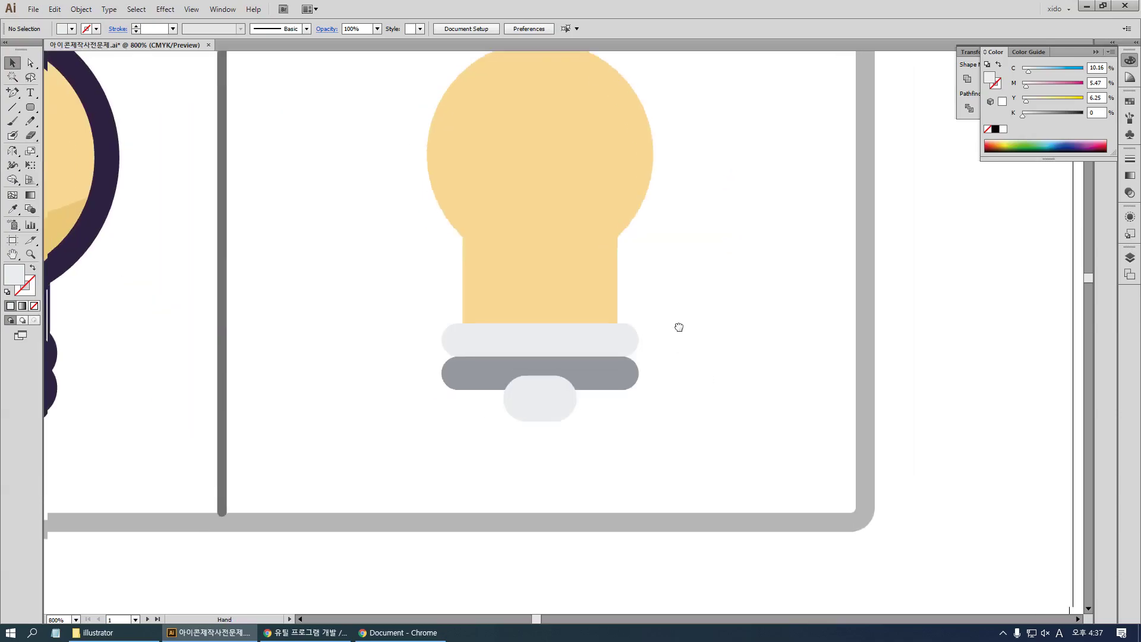
drag(706, 129, 765, 200)
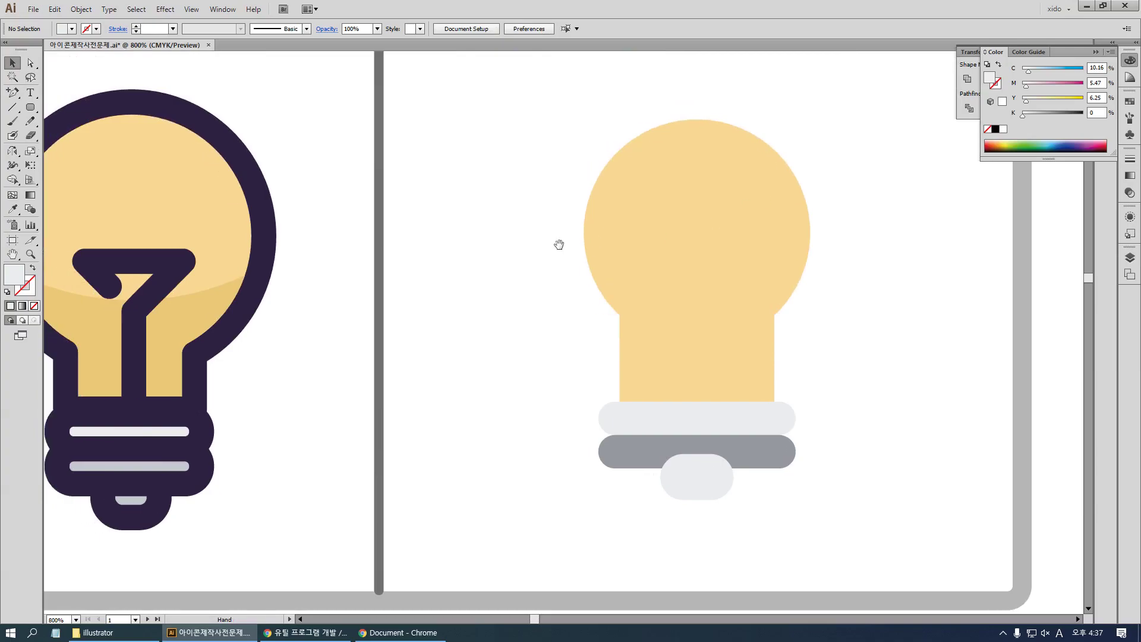
drag(651, 236, 659, 190)
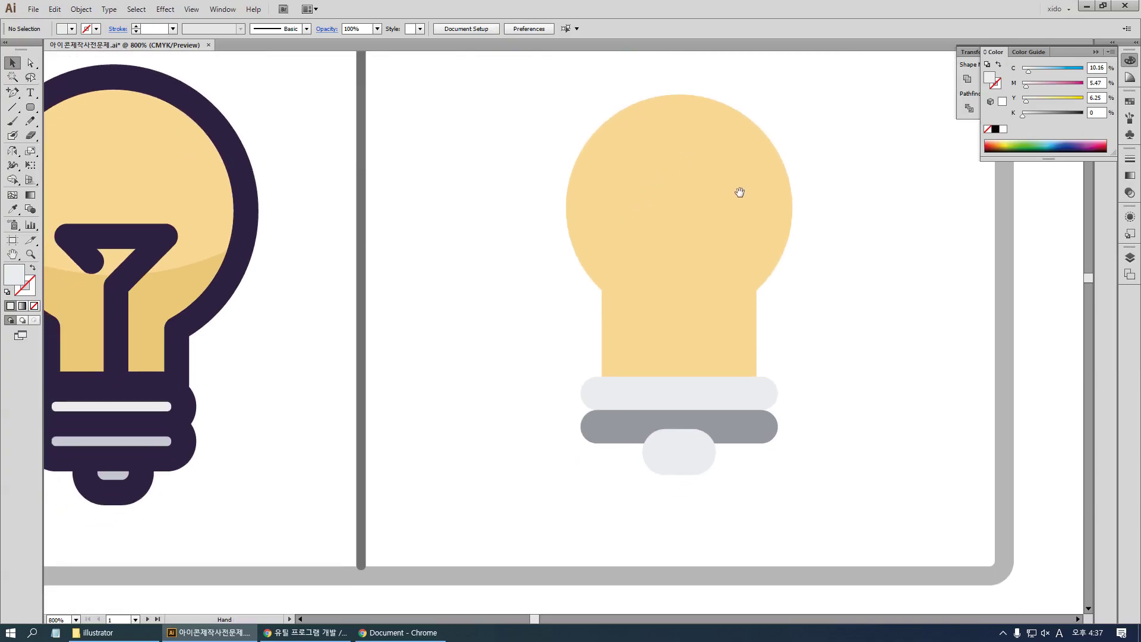
drag(275, 277, 314, 261)
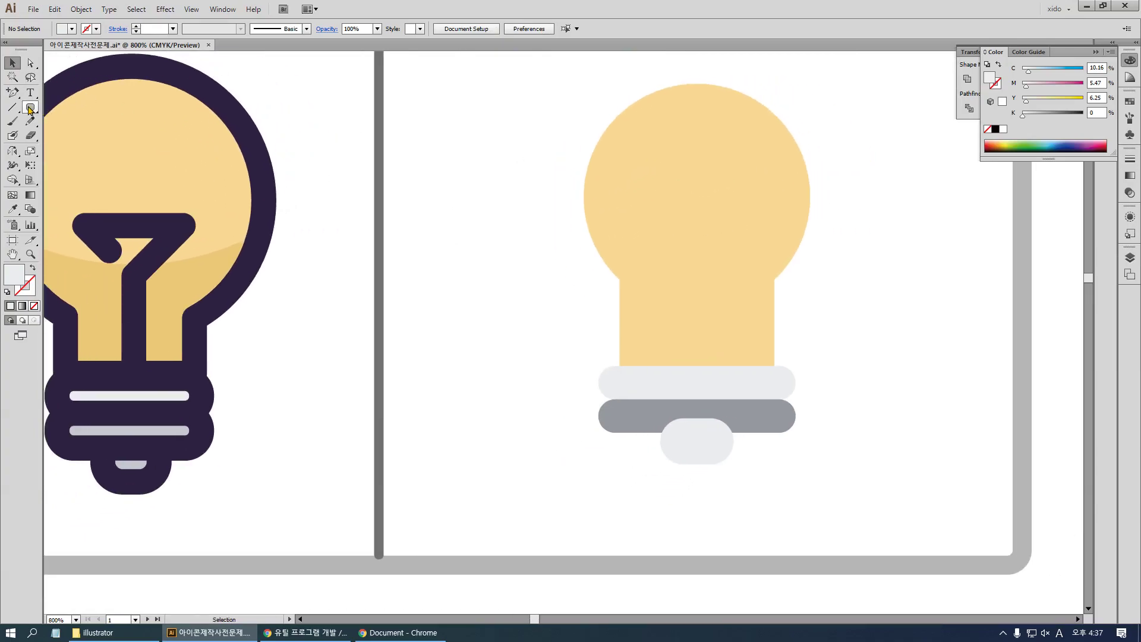
drag(31, 107, 99, 137)
drag(697, 194, 837, 275)
key(i)
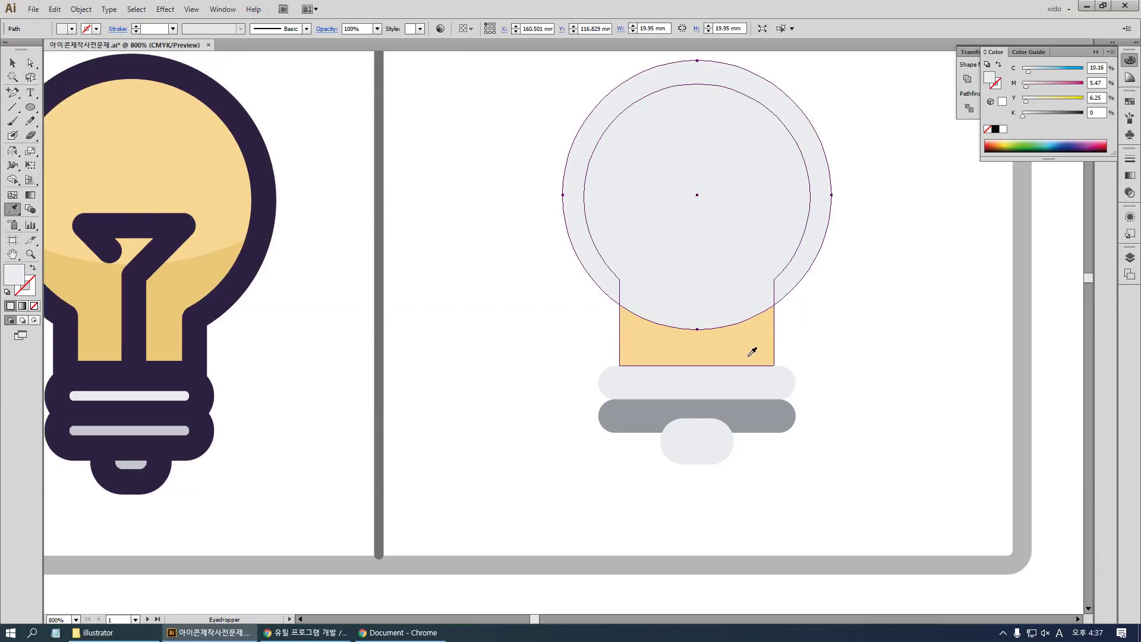
click(748, 356)
key(v)
click(848, 342)
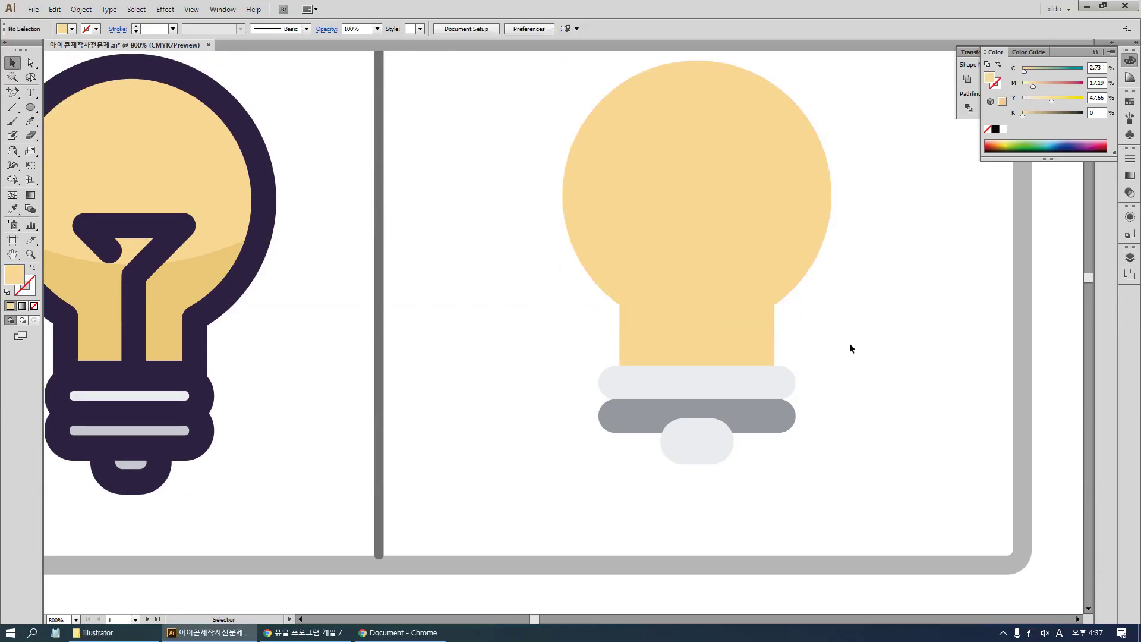
Centre all bulb parts horizontally and unite the new circle with the yellow bulb shape
drag(825, 492, 626, 236)
click(964, 94)
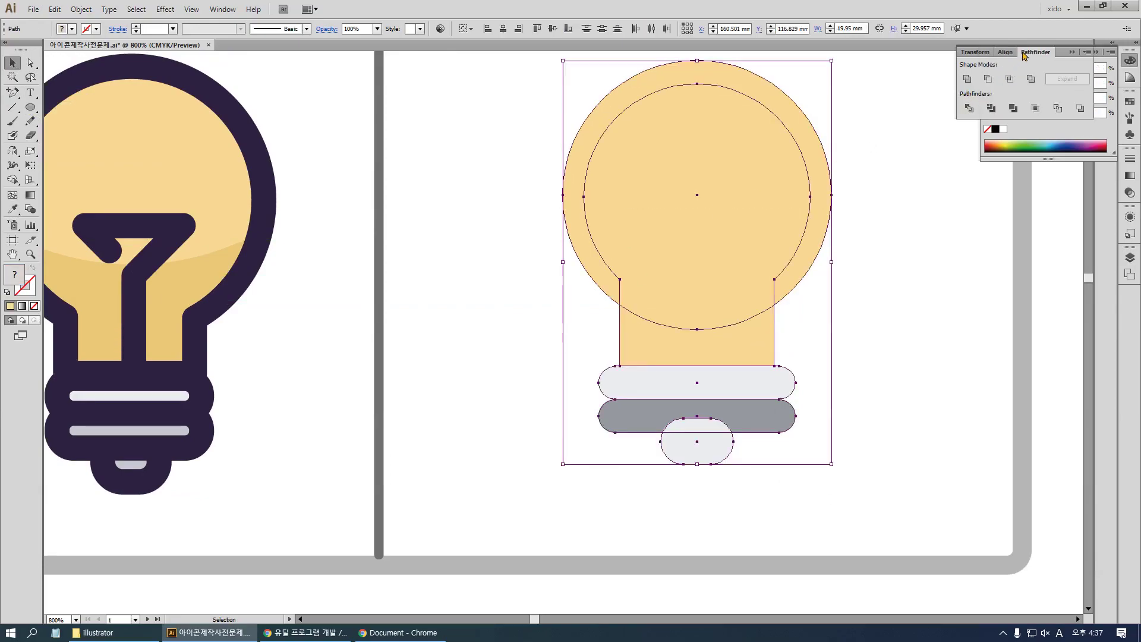
click(1005, 52)
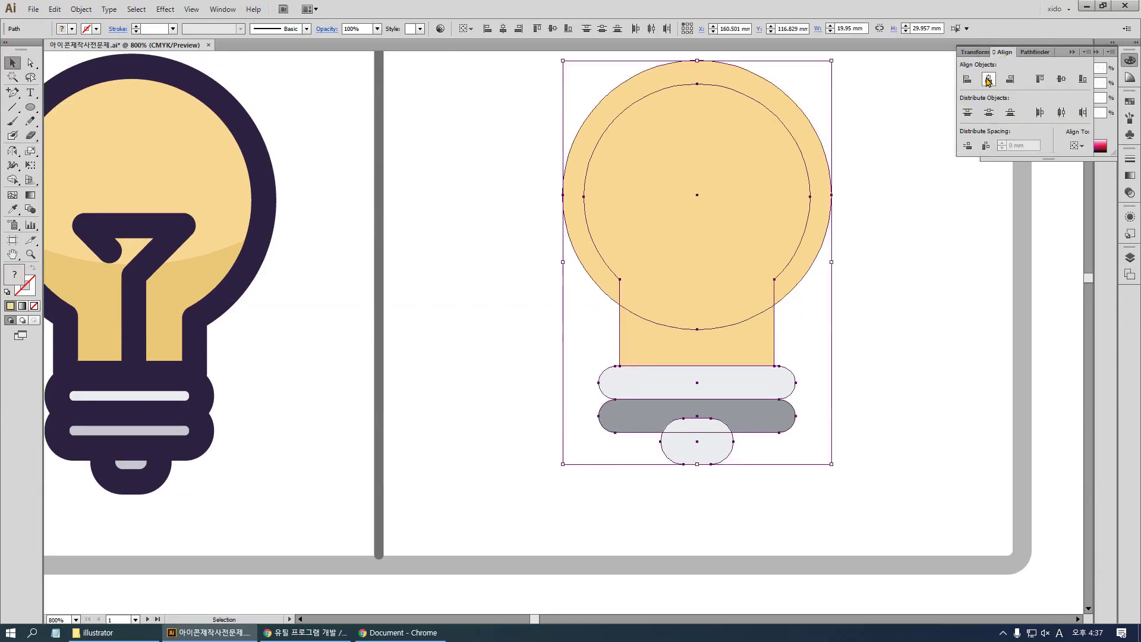
click(858, 284)
click(698, 156)
click(1036, 52)
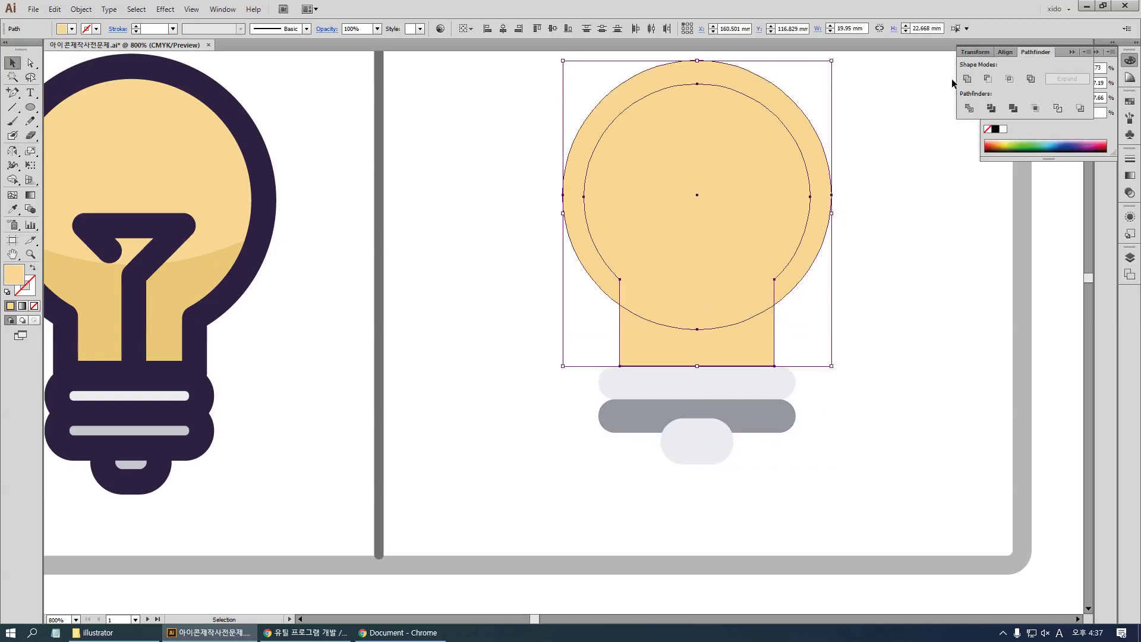
click(967, 78)
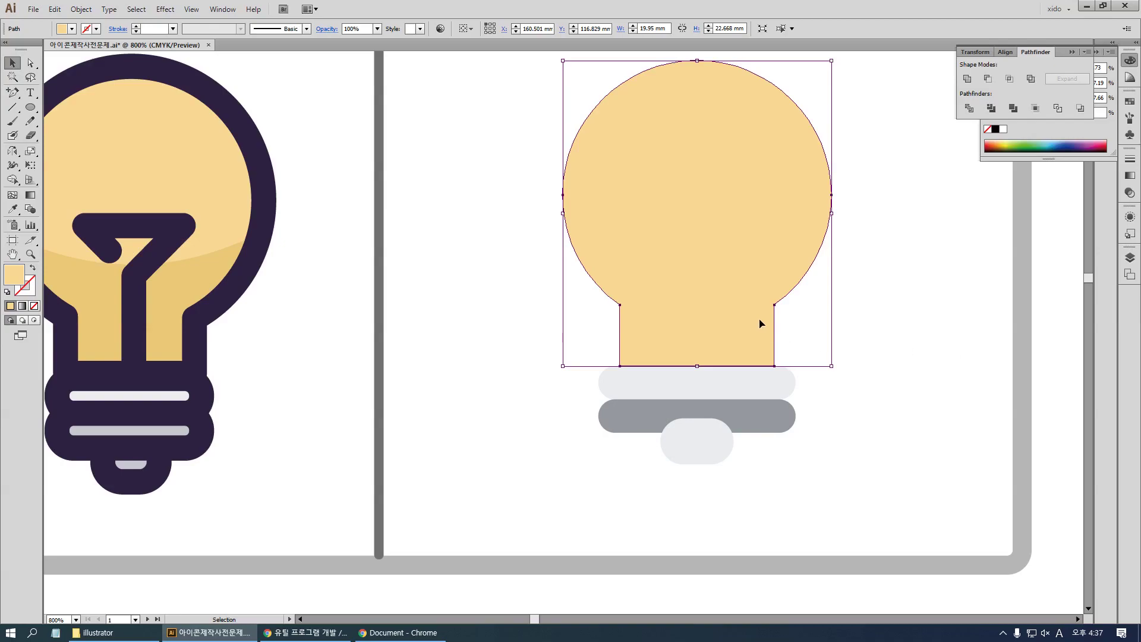
Show the artwork as outlines with the bulb's base in close-up
drag(705, 384, 712, 338)
drag(554, 277, 772, 378)
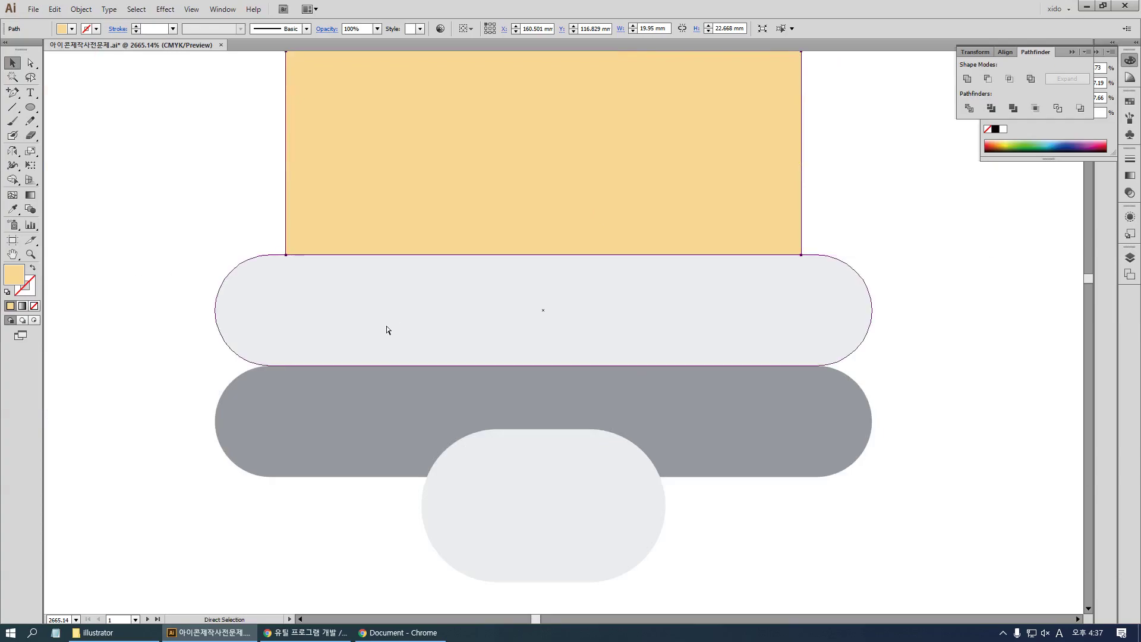
key(ctrl+y)
Try to narrow both base bands together by scaling them inward from both sides
click(265, 313)
drag(165, 183, 279, 520)
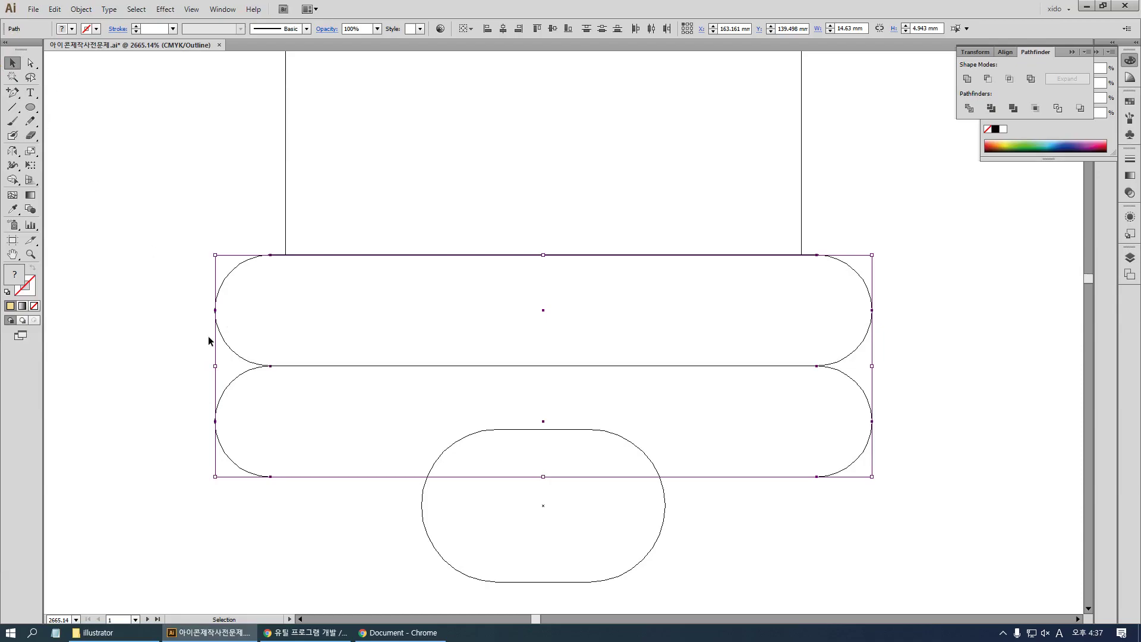
drag(219, 371, 263, 372)
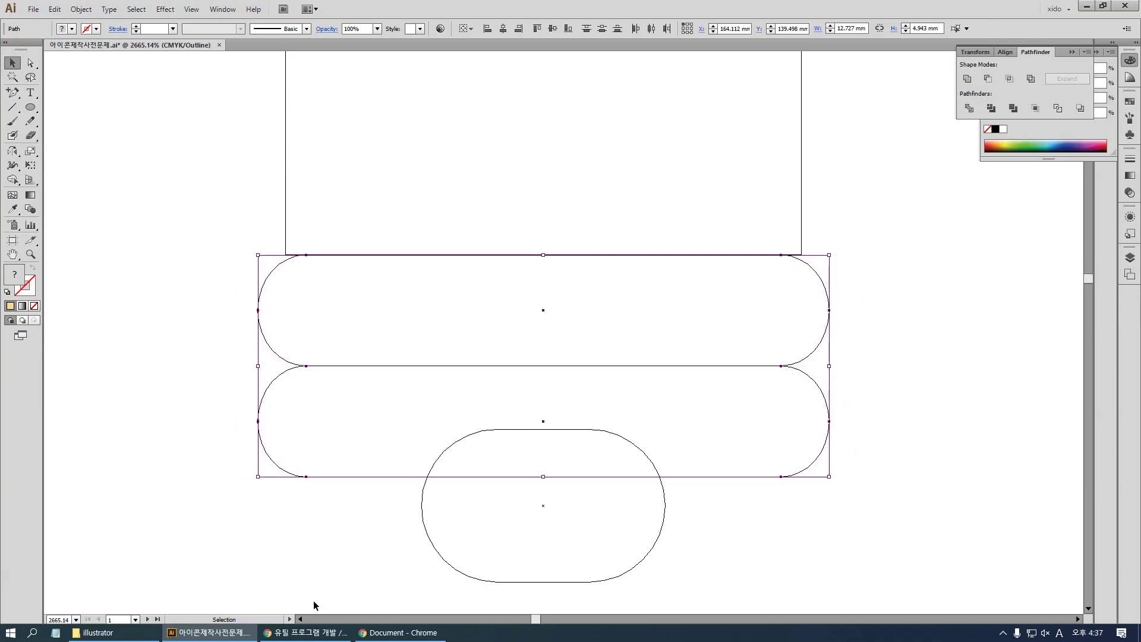
key(ctrl+z)
Shift the left-end anchor points of both base bands inward, shortening the bands to 13.924 mm wide
click(30, 63)
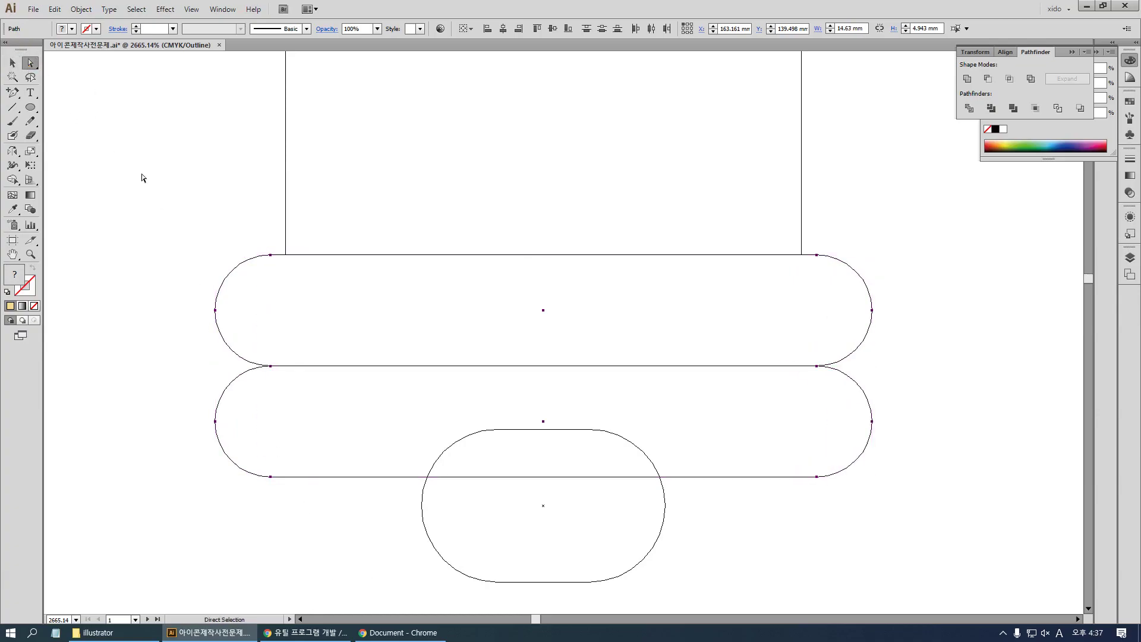
drag(112, 168, 291, 521)
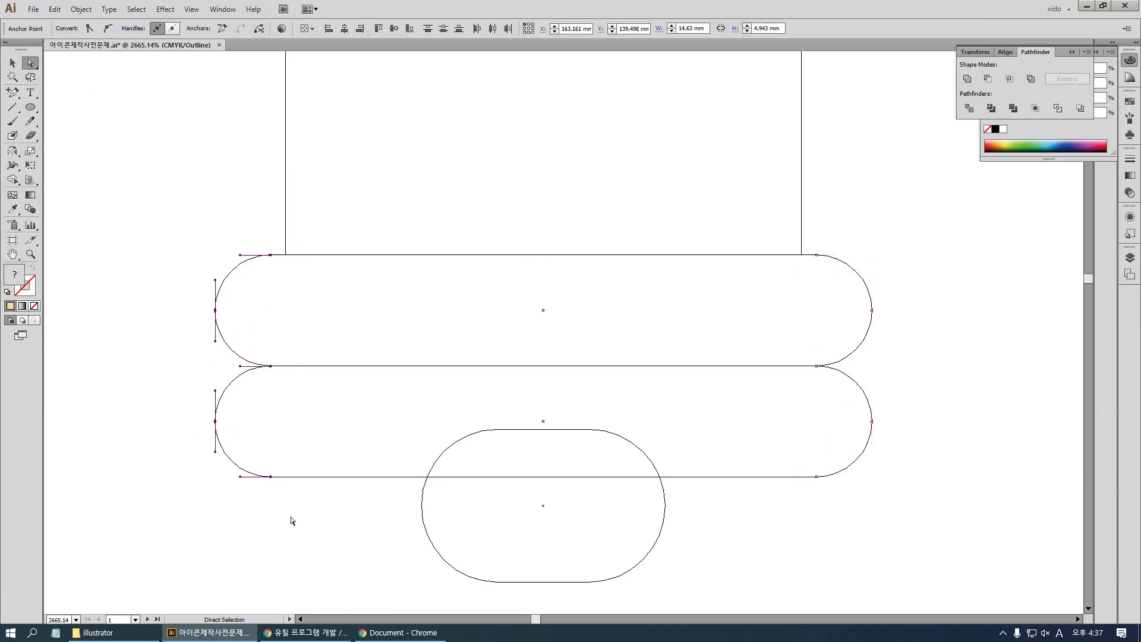
key(Right)
key(Right)
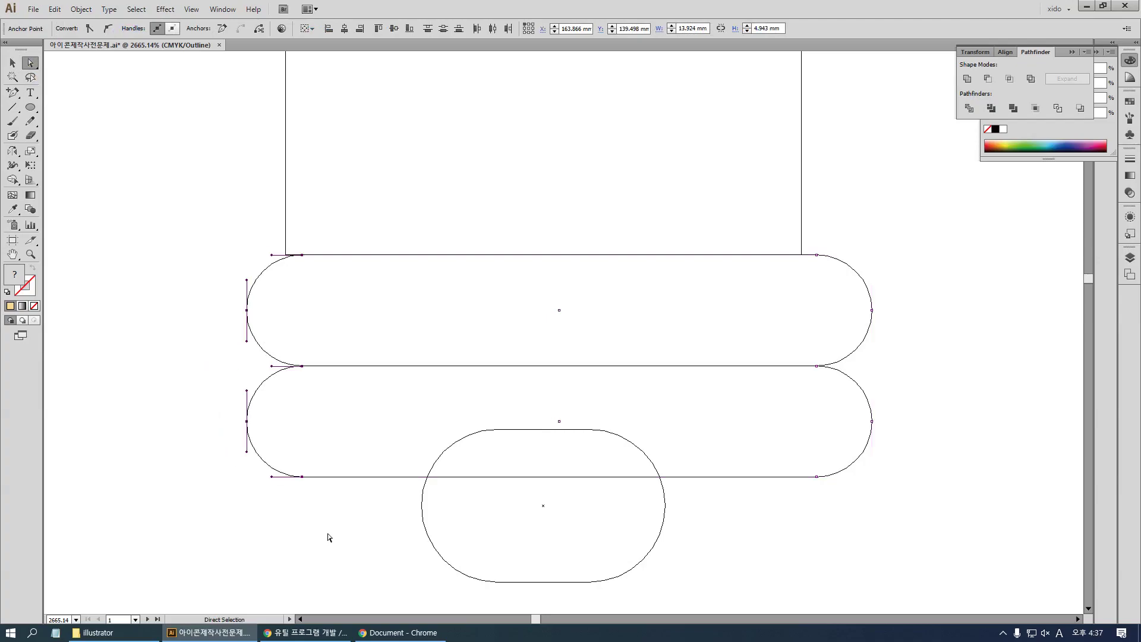
Align the bulb, both base bands and the cap to a common horizontal centre
click(13, 64)
key(ctrl+minus)
key(ctrl+minus)
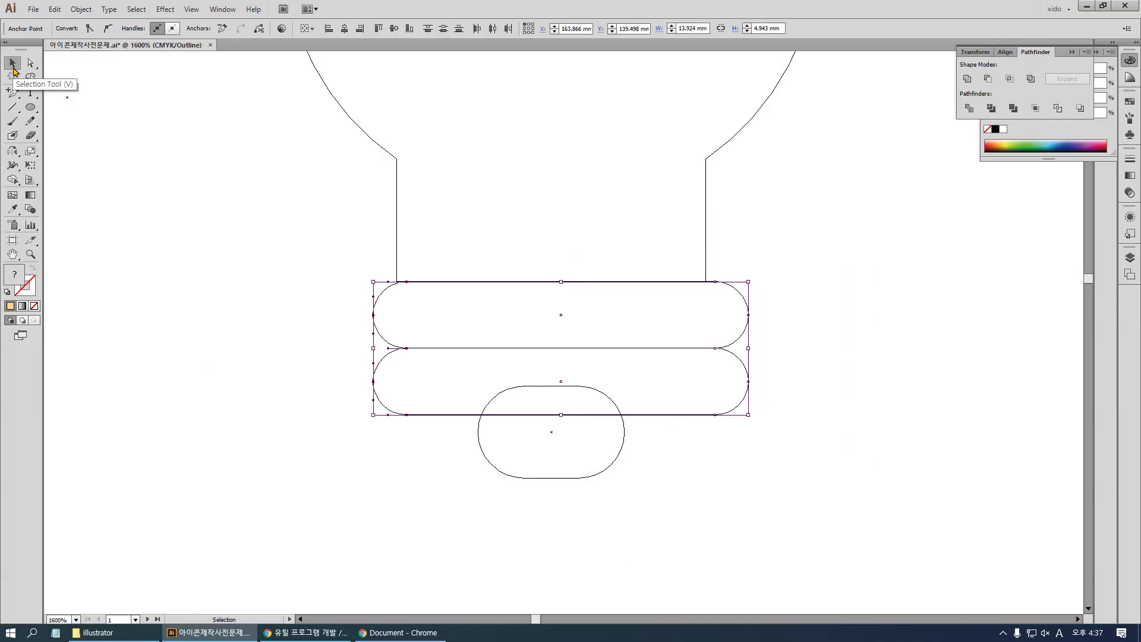
drag(238, 145, 699, 491)
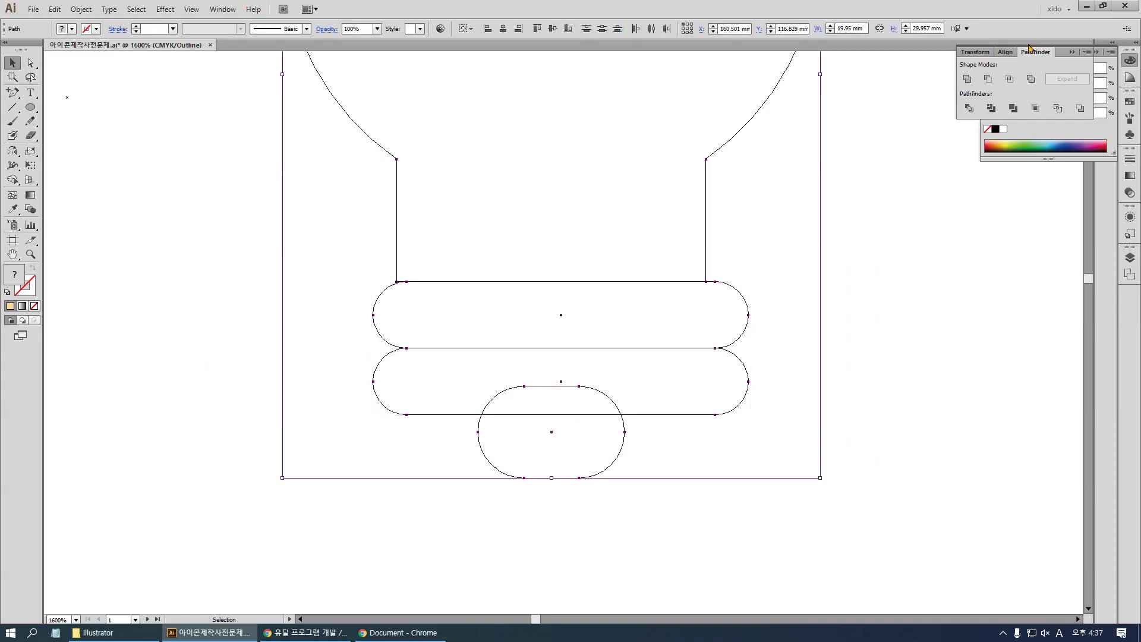
click(1005, 52)
click(988, 79)
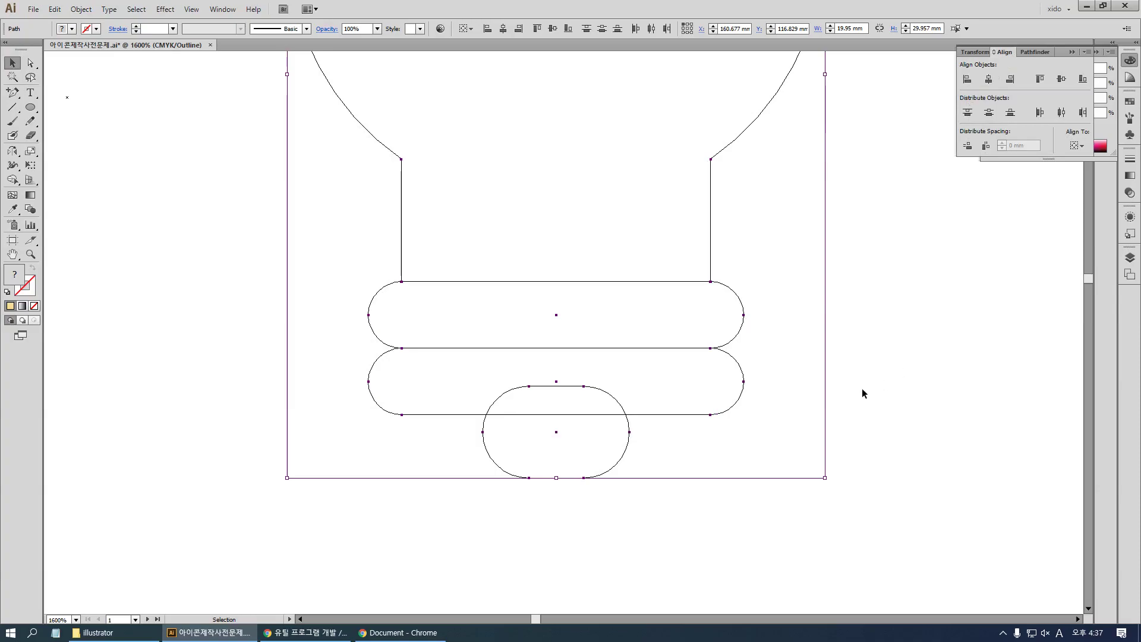
click(710, 205)
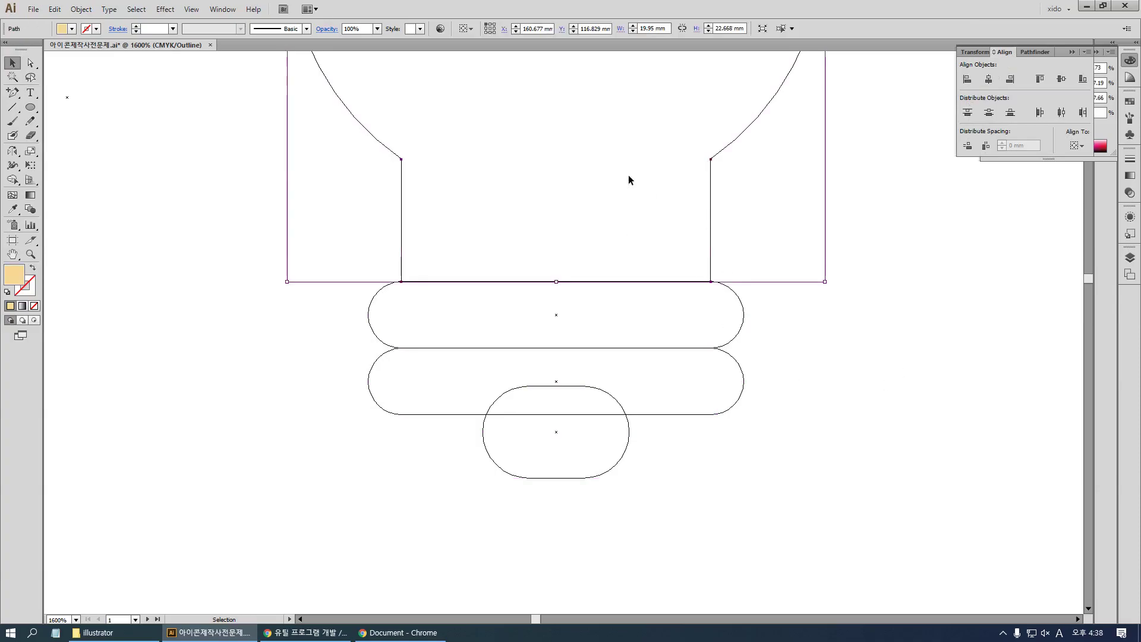
key(Down)
key(Up)
Return to the filled preview, send the small cap behind the base bands and raise it slightly
key(ctrl+y)
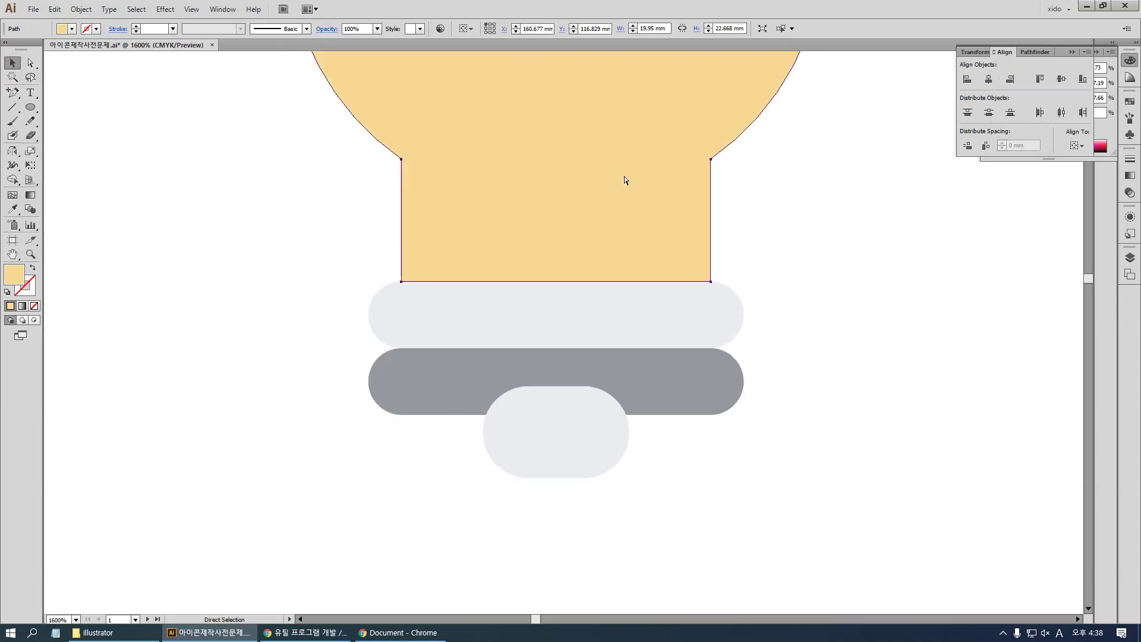
click(546, 450)
key(ctrl+shift+bracketleft)
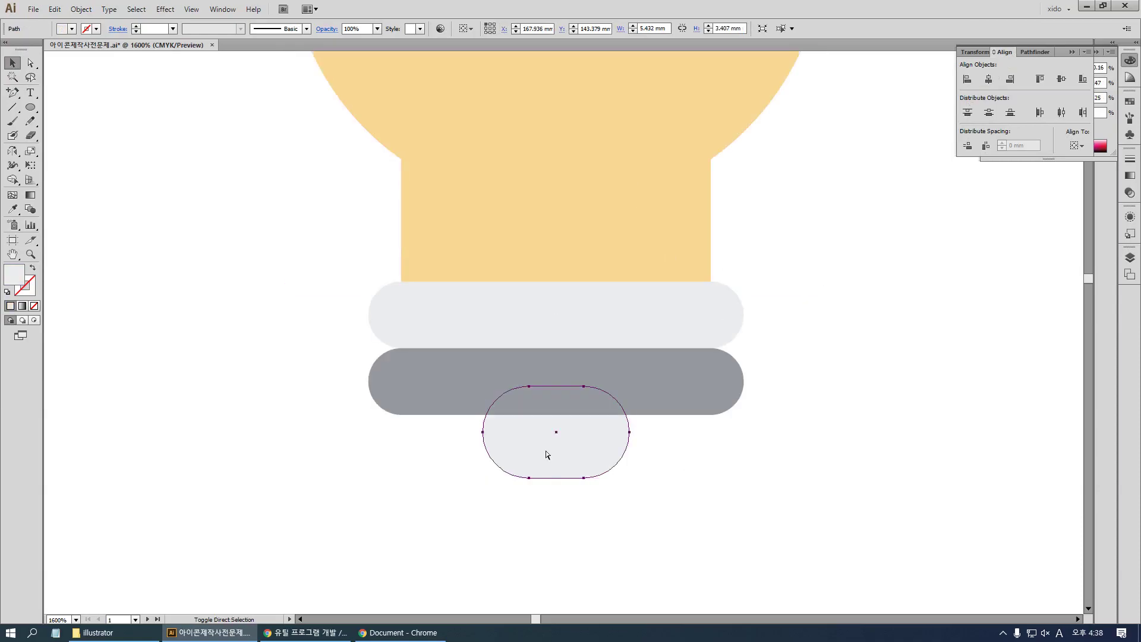
drag(560, 463, 561, 460)
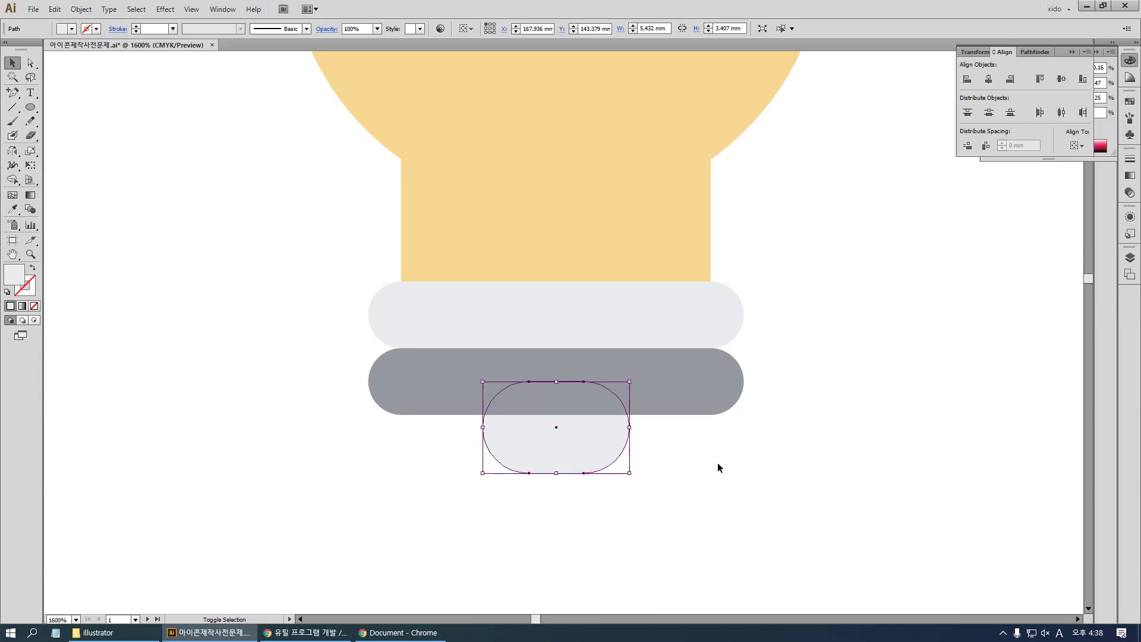
click(737, 461)
Move the finished bulb closer to the divider line and place a copy of all its parts to its right
key(ctrl+minus)
key(ctrl+minus)
key(ctrl+minus)
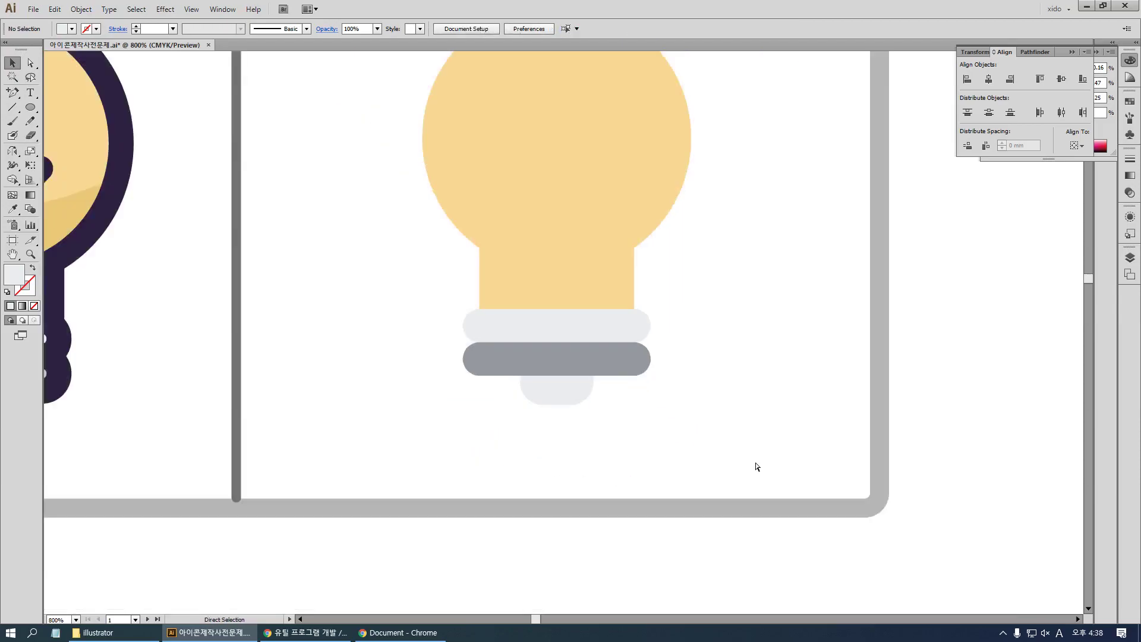
drag(653, 439, 777, 433)
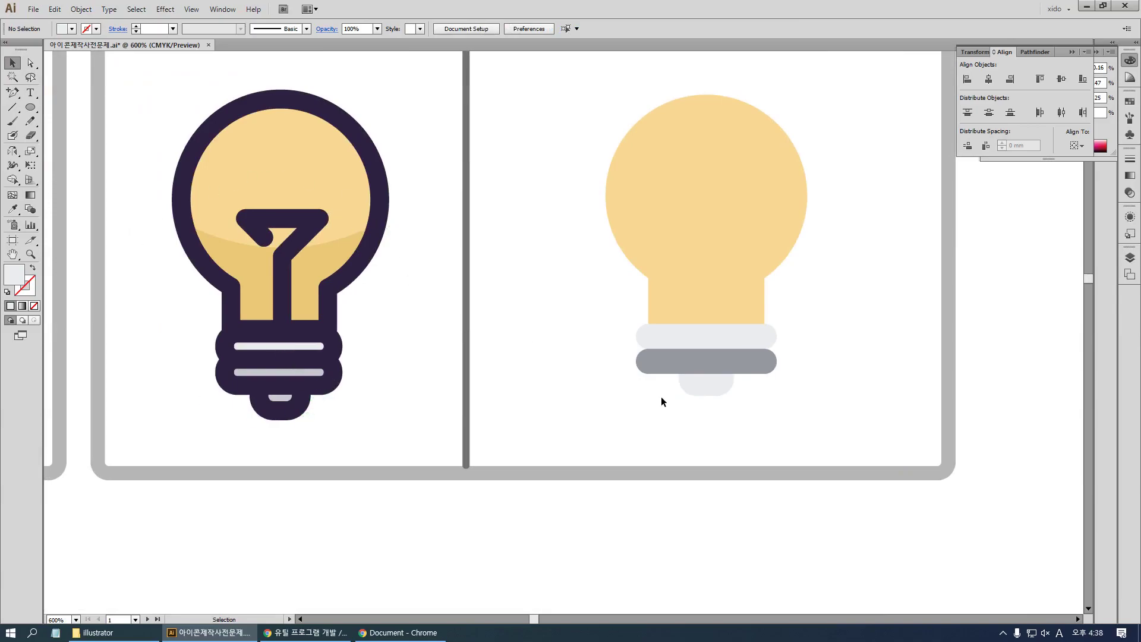
drag(764, 464, 639, 286)
drag(728, 244, 868, 279)
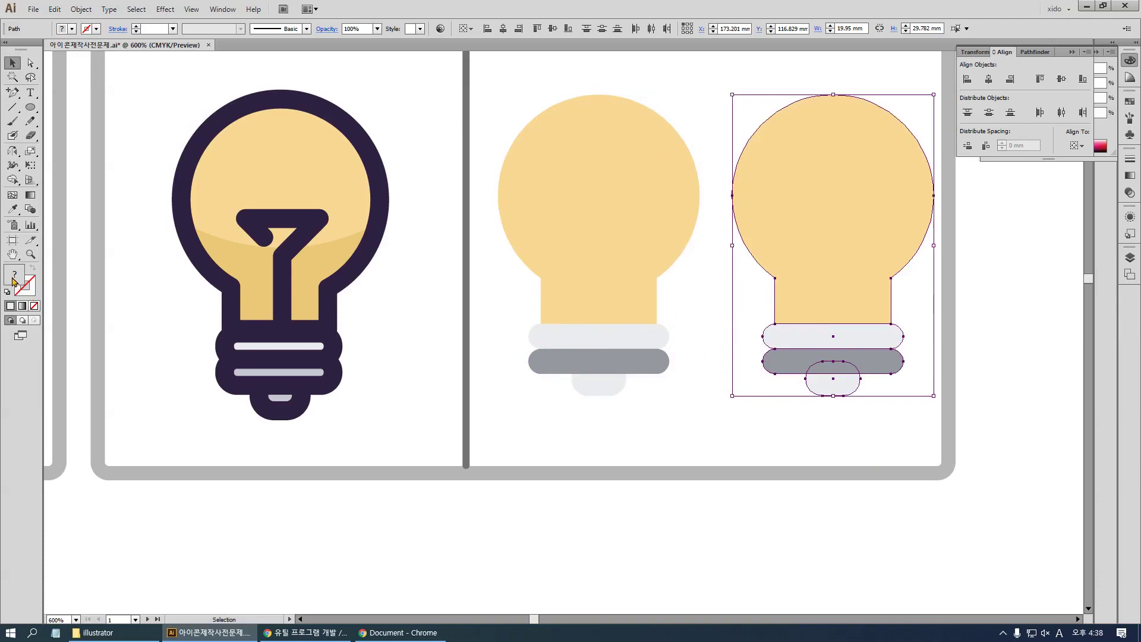
Remove the copied bulb's fills and give its paths a 3 pt black stroke
click(34, 307)
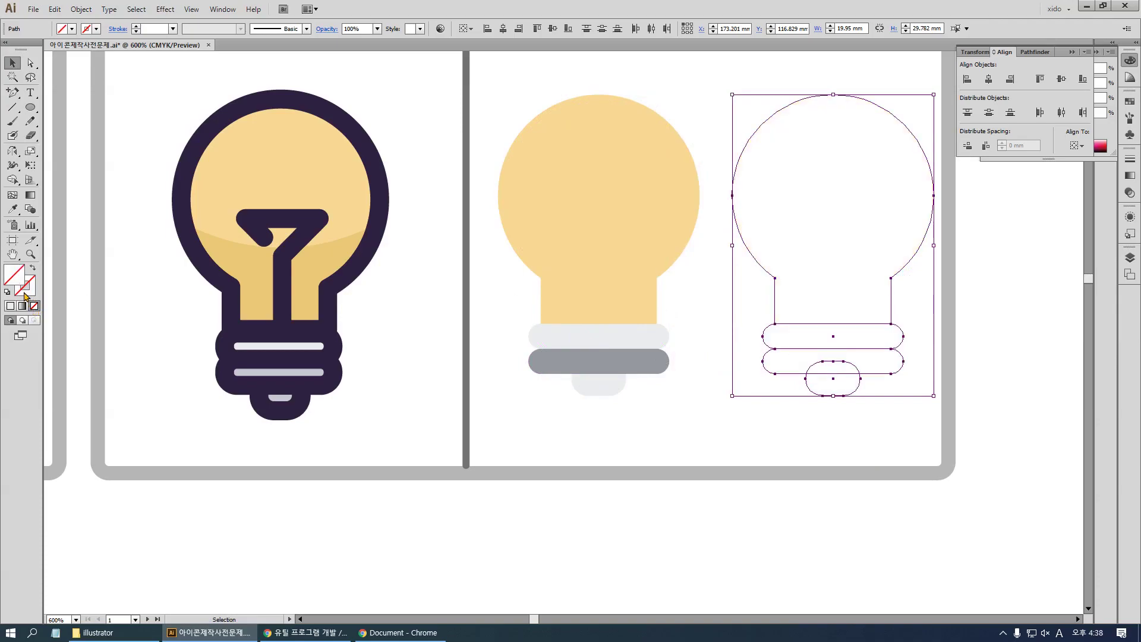
click(1130, 159)
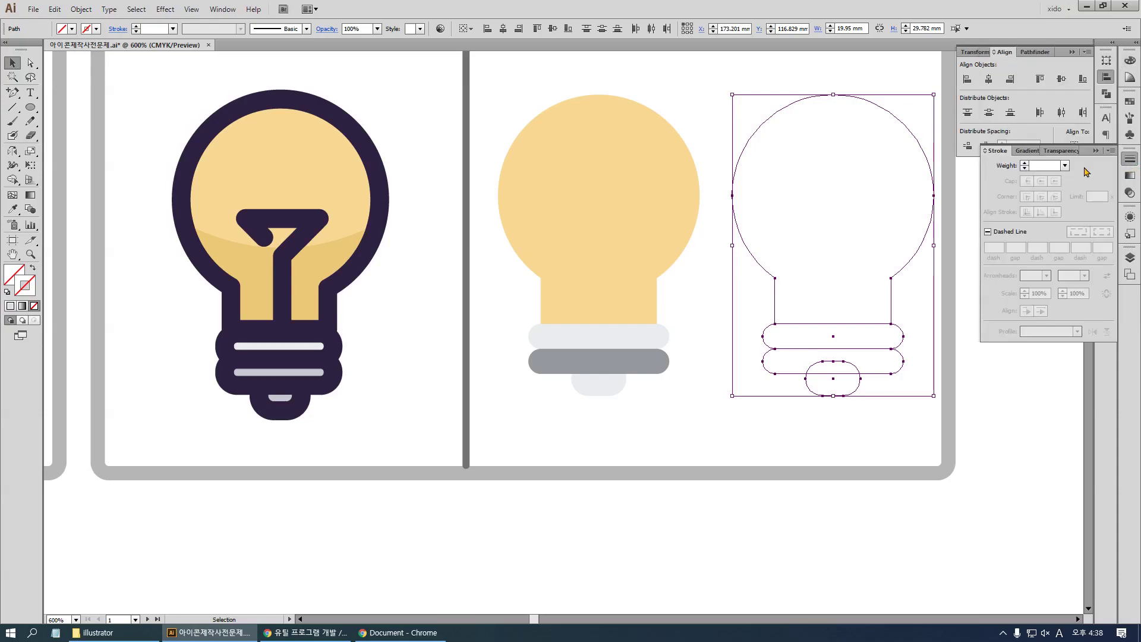
click(1025, 164)
click(1025, 165)
click(1025, 165)
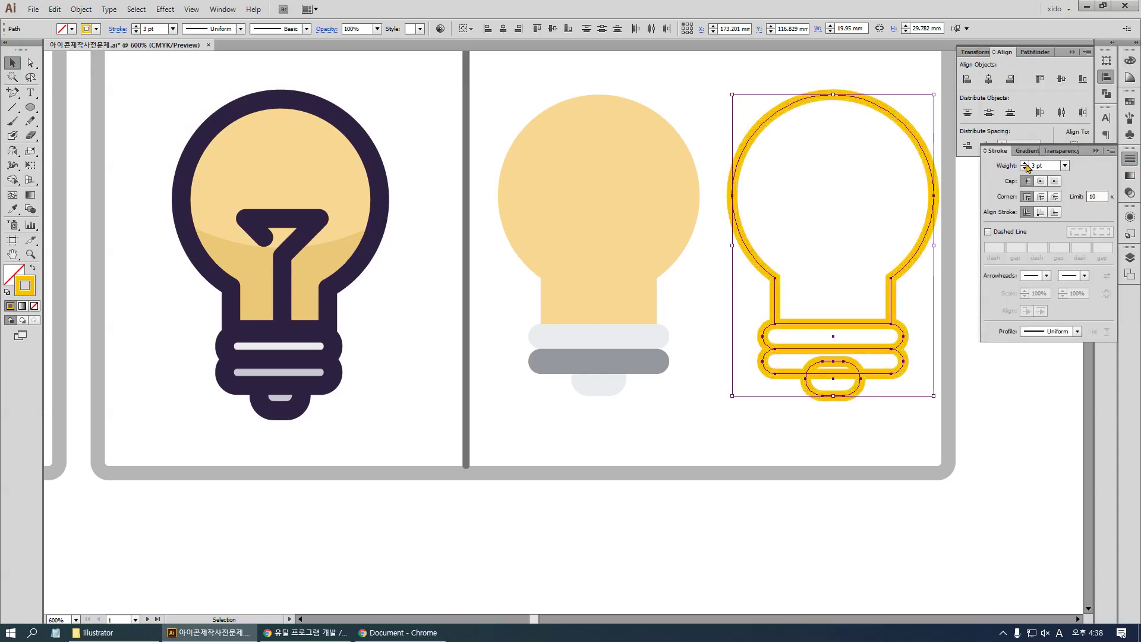
click(1129, 60)
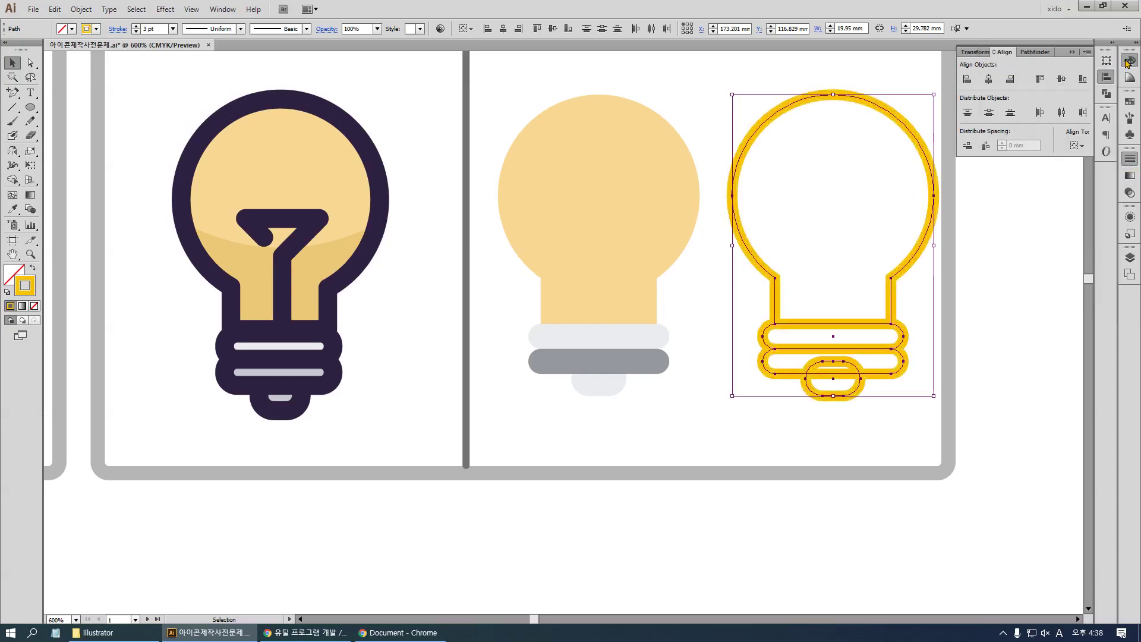
click(1051, 112)
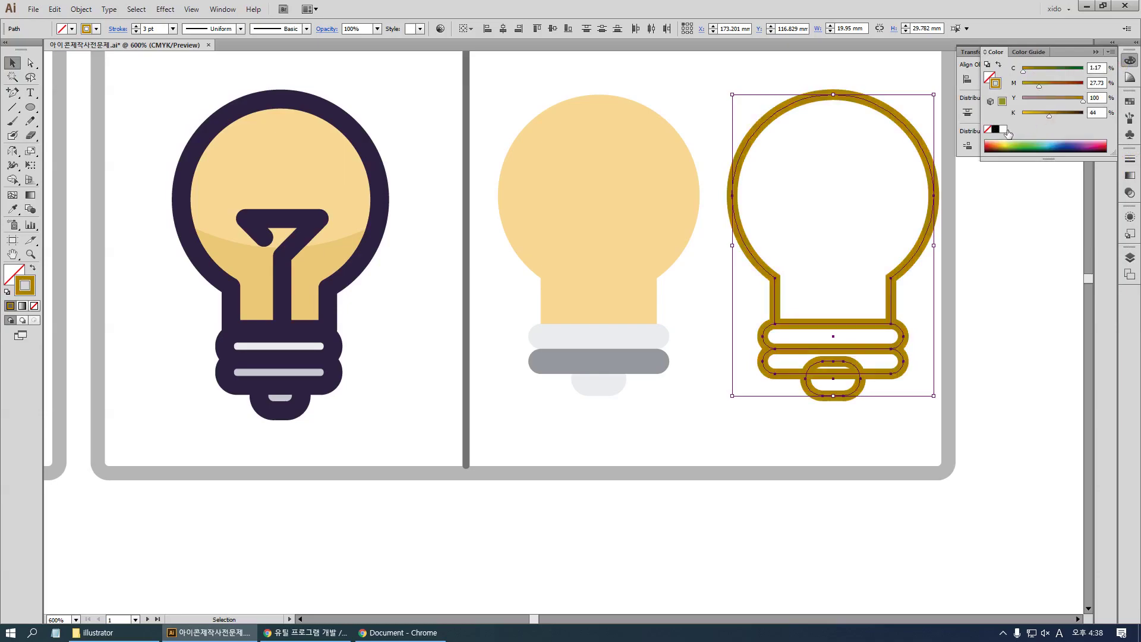
click(995, 130)
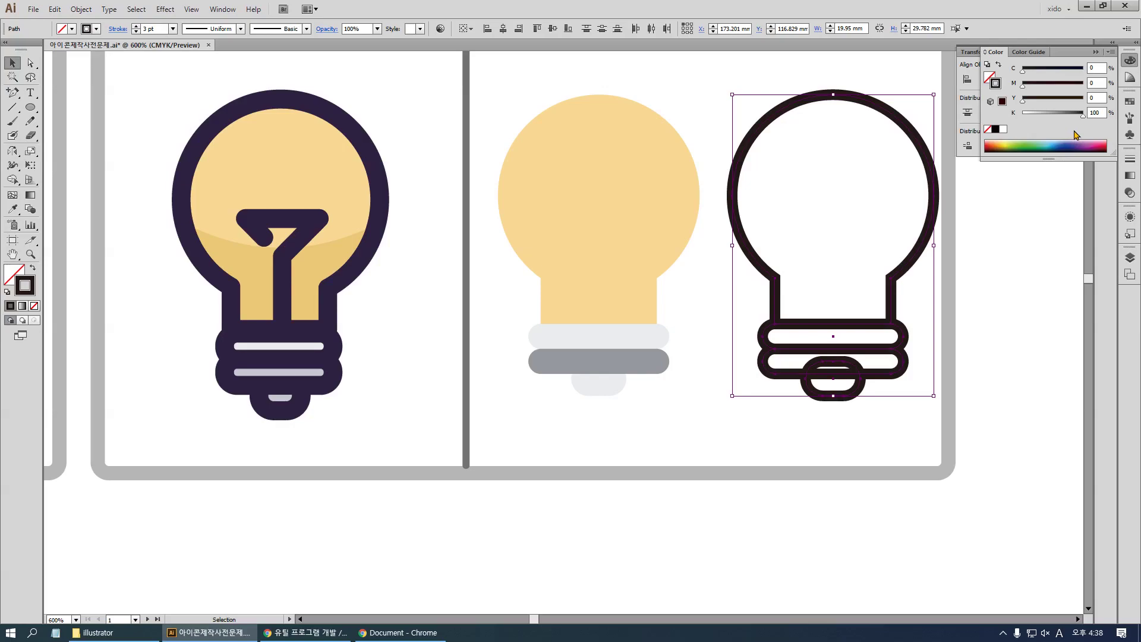
Increase the stroke weight of the copied bulb's outlines to 4 pt
click(984, 423)
drag(954, 457, 797, 212)
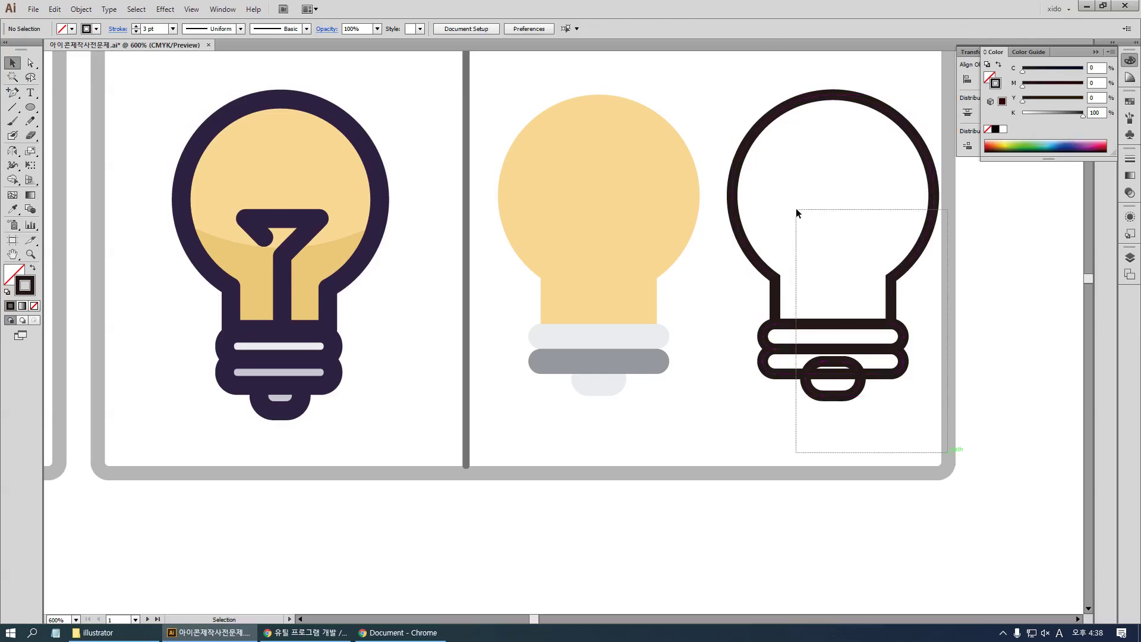
click(1129, 158)
click(1025, 163)
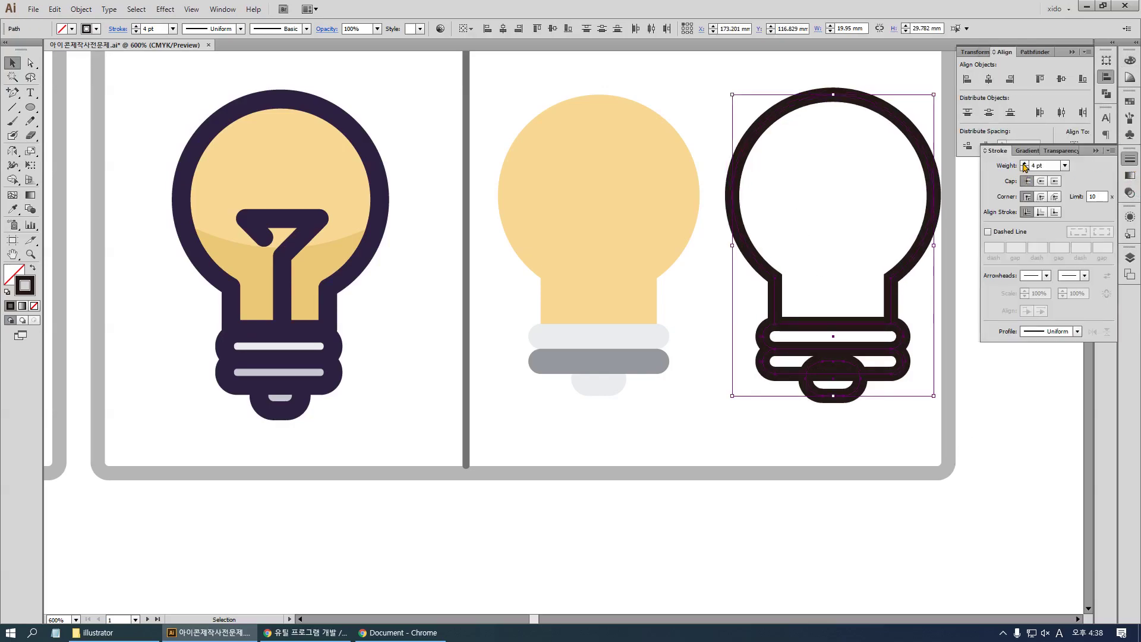
Increase the copied bulb's outlines to 5 pt and nudge both its small cap and the filled bulb's cap down slightly
click(1025, 163)
click(932, 465)
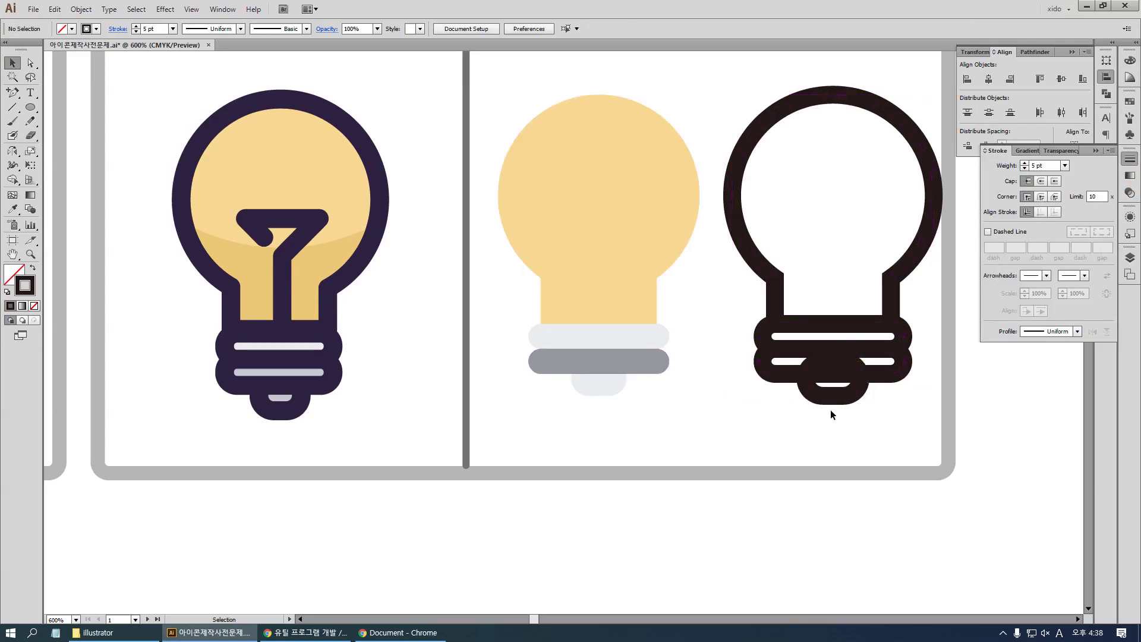
click(841, 396)
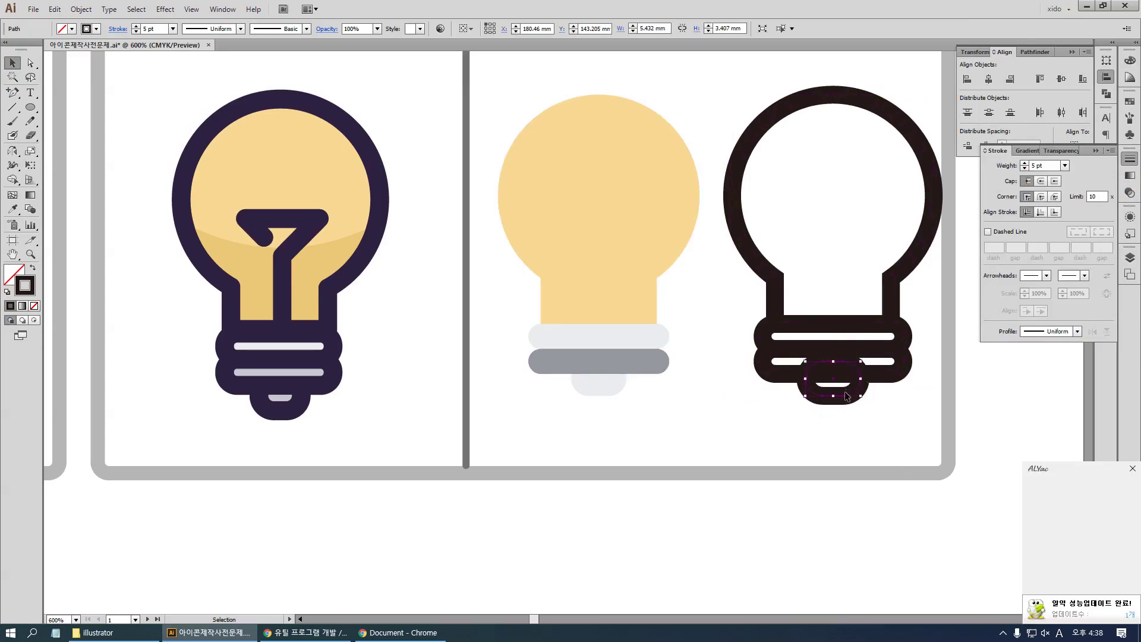
key(Down)
click(606, 394)
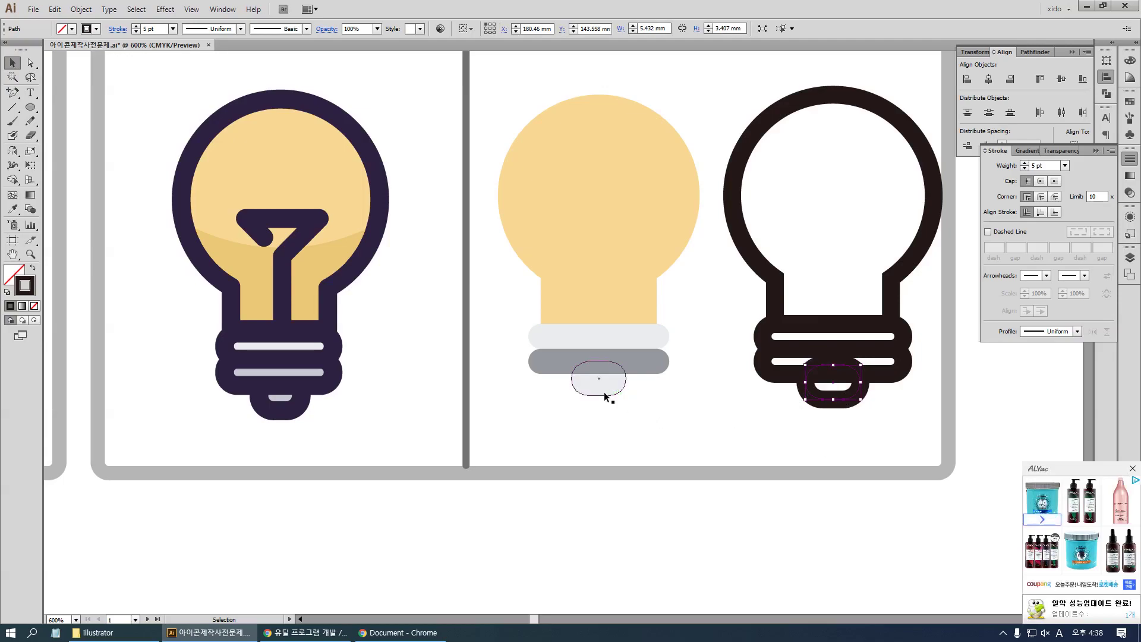
click(822, 461)
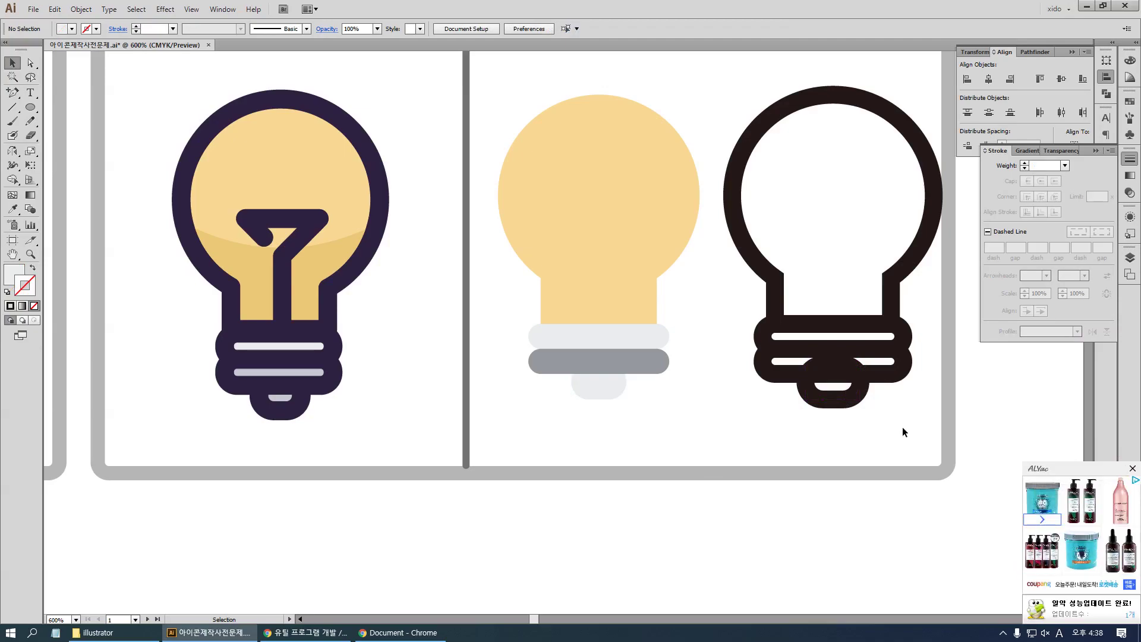
Align all parts of the filled bulb and the outlined bulb on their horizontal centres so they overlap
drag(800, 414, 535, 179)
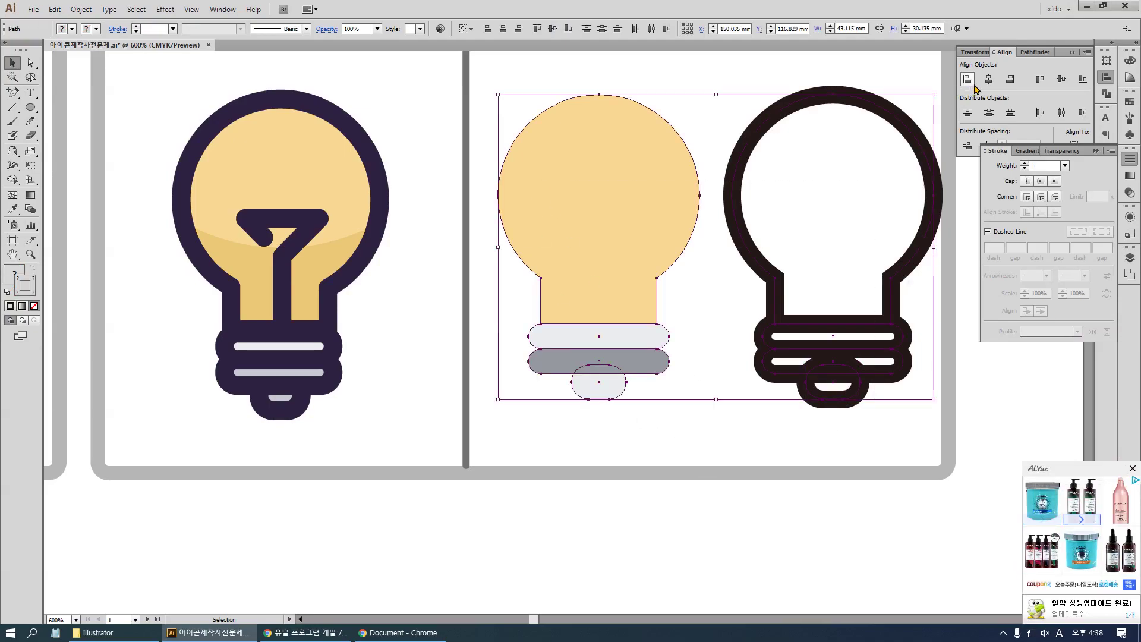
click(990, 82)
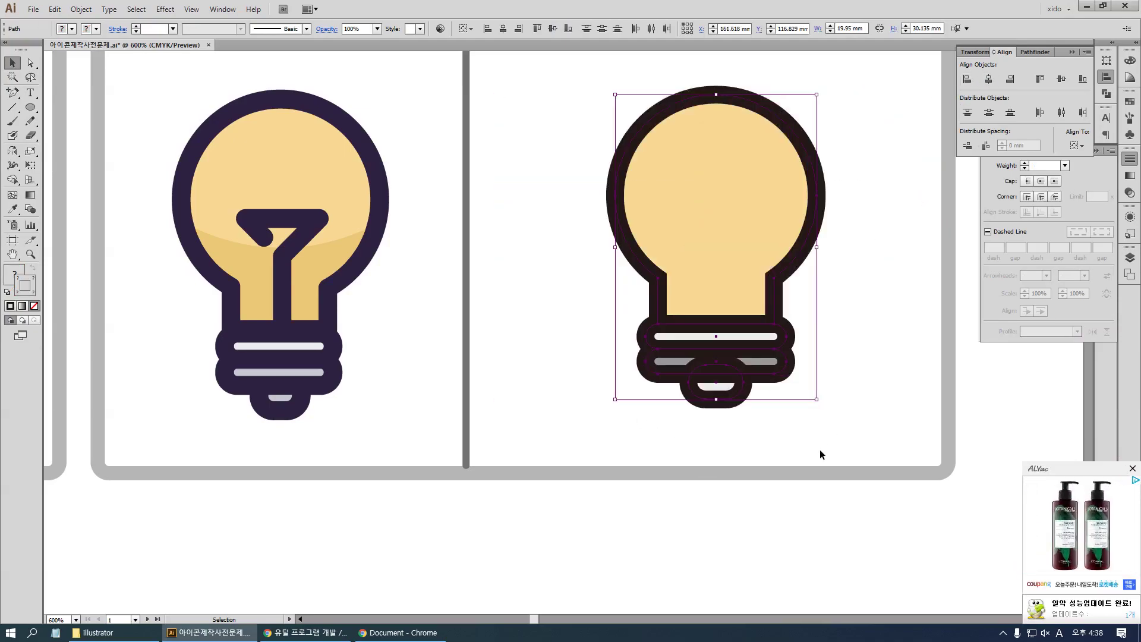
click(818, 449)
Send the small cap's fill and outline at the bulb's base behind the base bands
key(ctrl+space)
drag(573, 282, 900, 465)
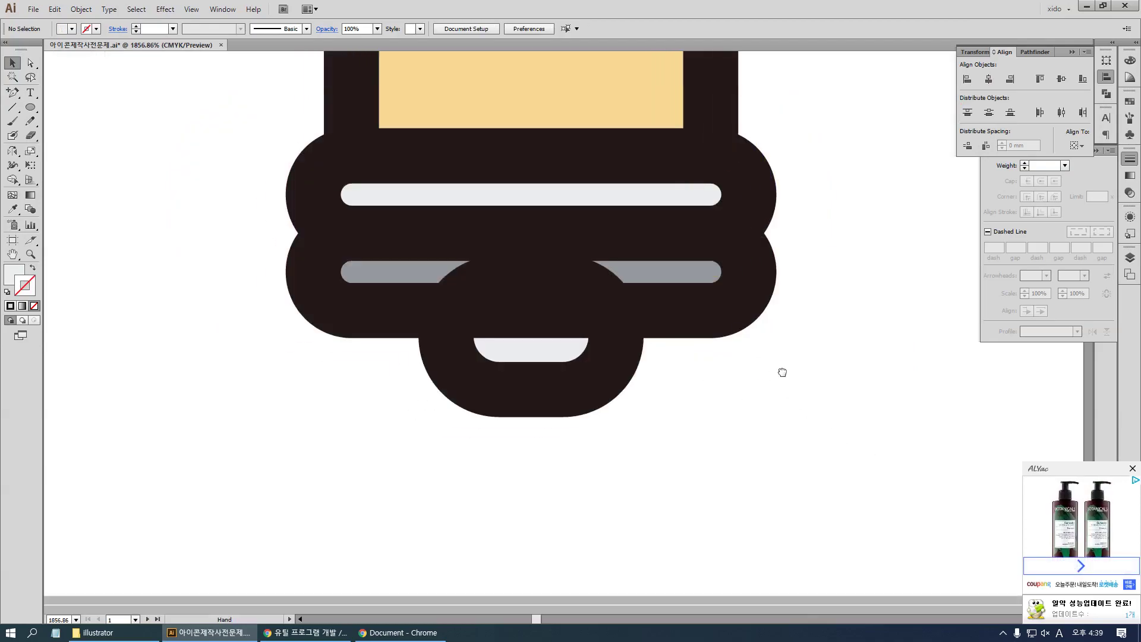
drag(697, 415, 538, 309)
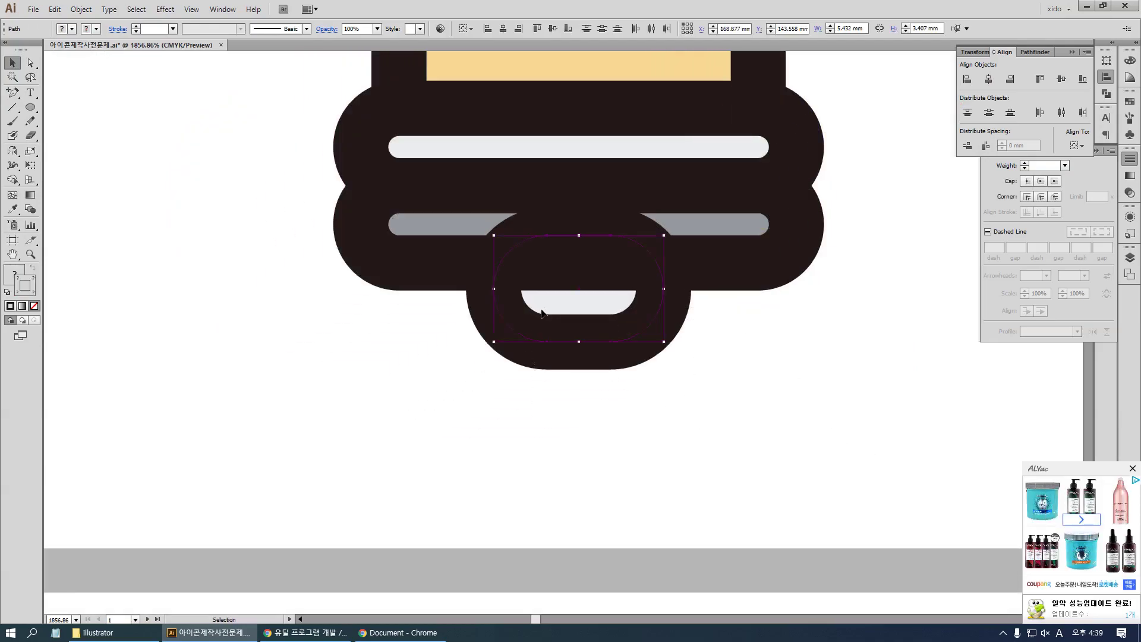
key(ctrl+[)
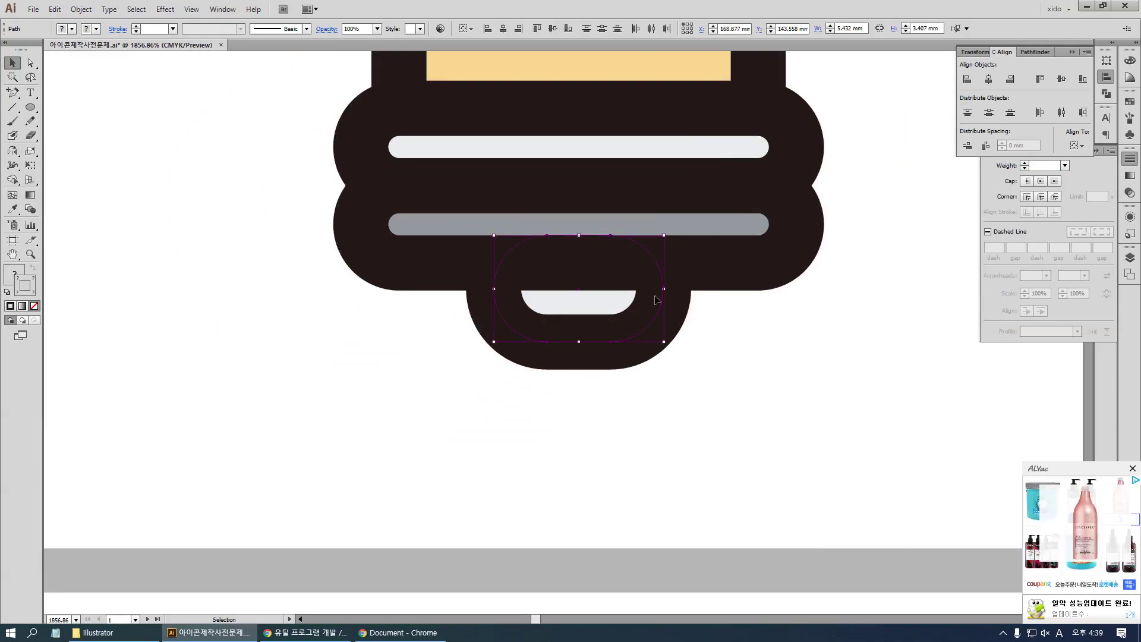
click(745, 361)
Nudge the small cap's fill and outline down slightly together
drag(506, 312, 508, 315)
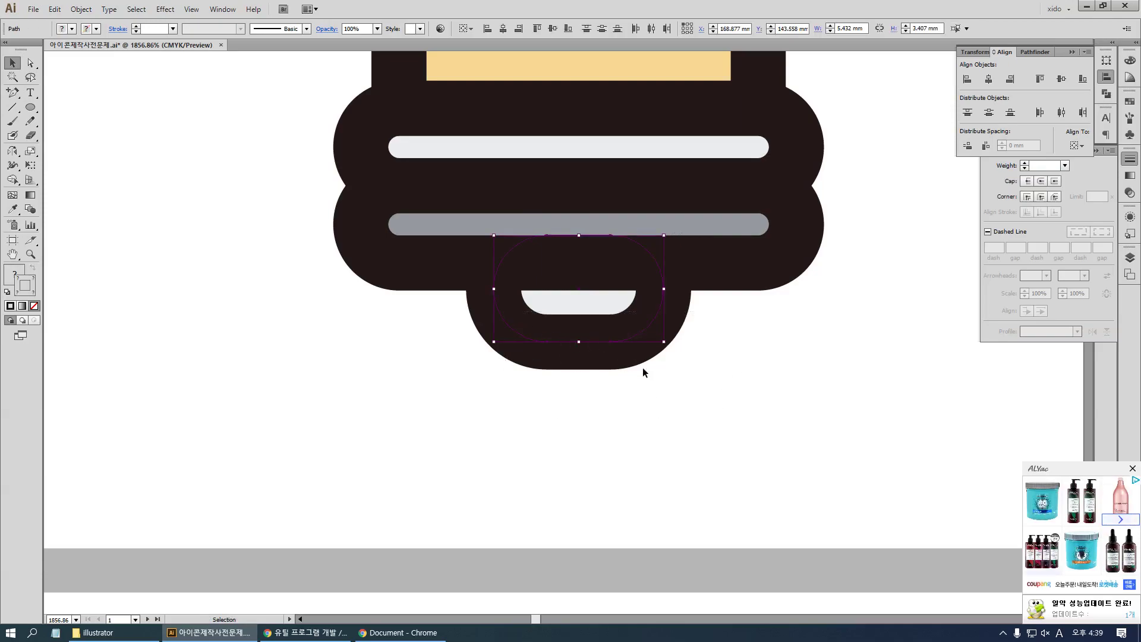
key(Down)
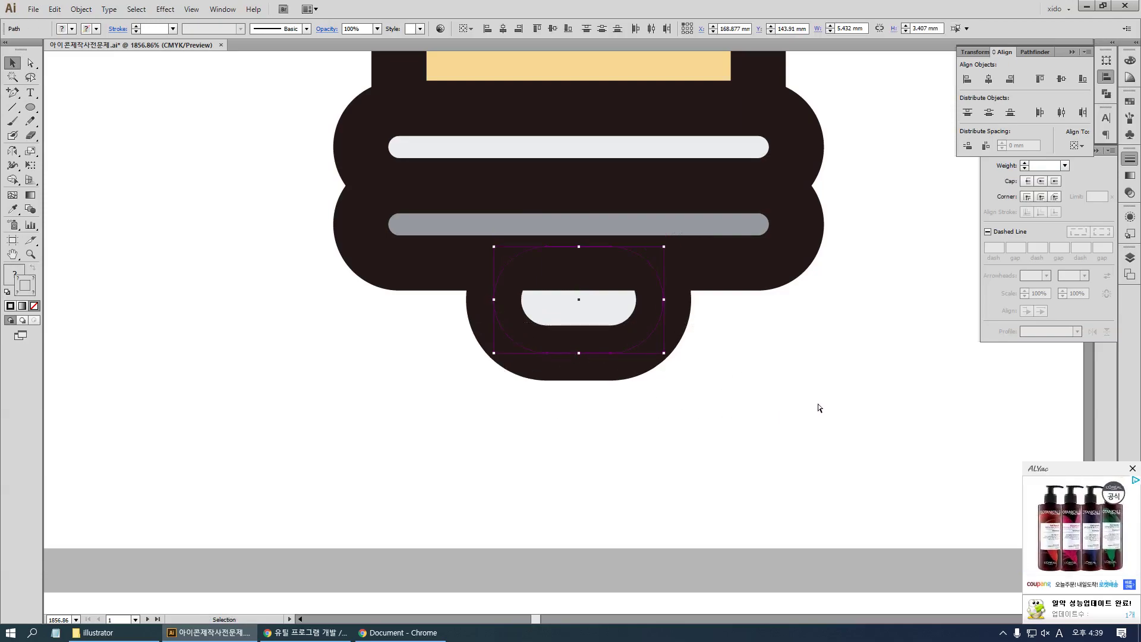
key(ctrl+minus)
key(ctrl+minus)
key(ctrl+minus)
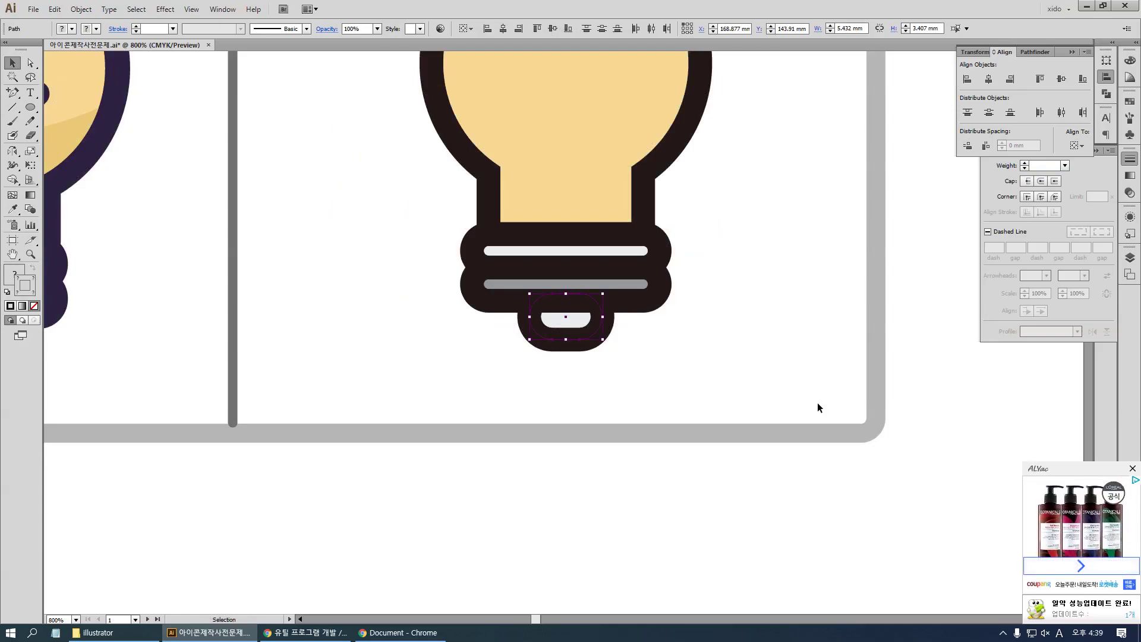
click(751, 386)
drag(714, 308, 915, 436)
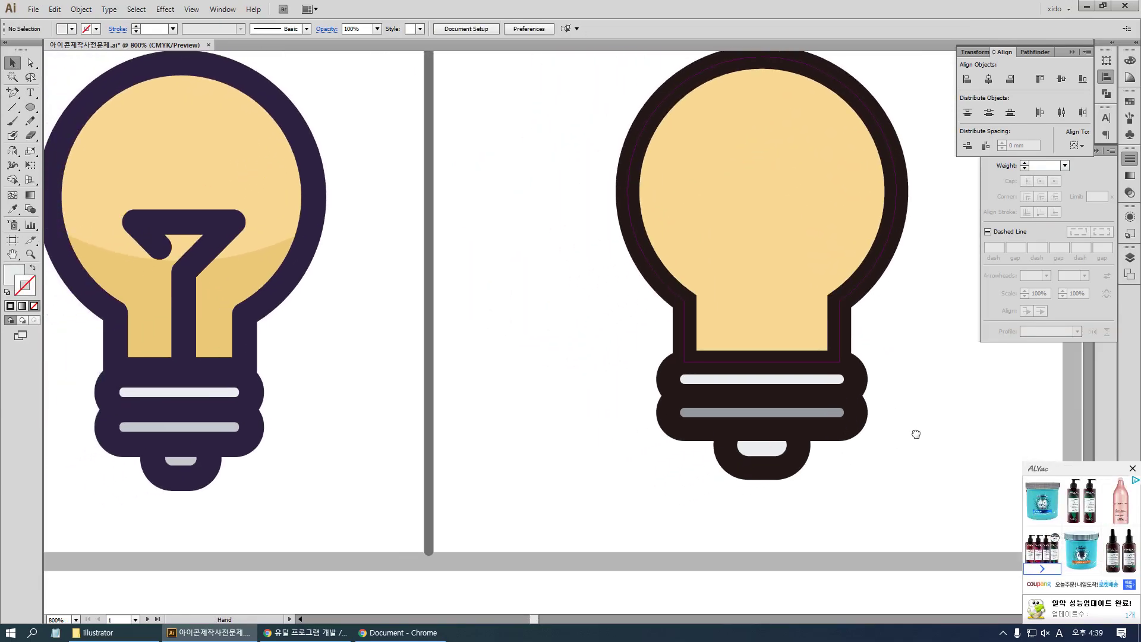
Dismiss the advertisement pop-up and give all of the assembled bulb's strokes round caps
click(1133, 469)
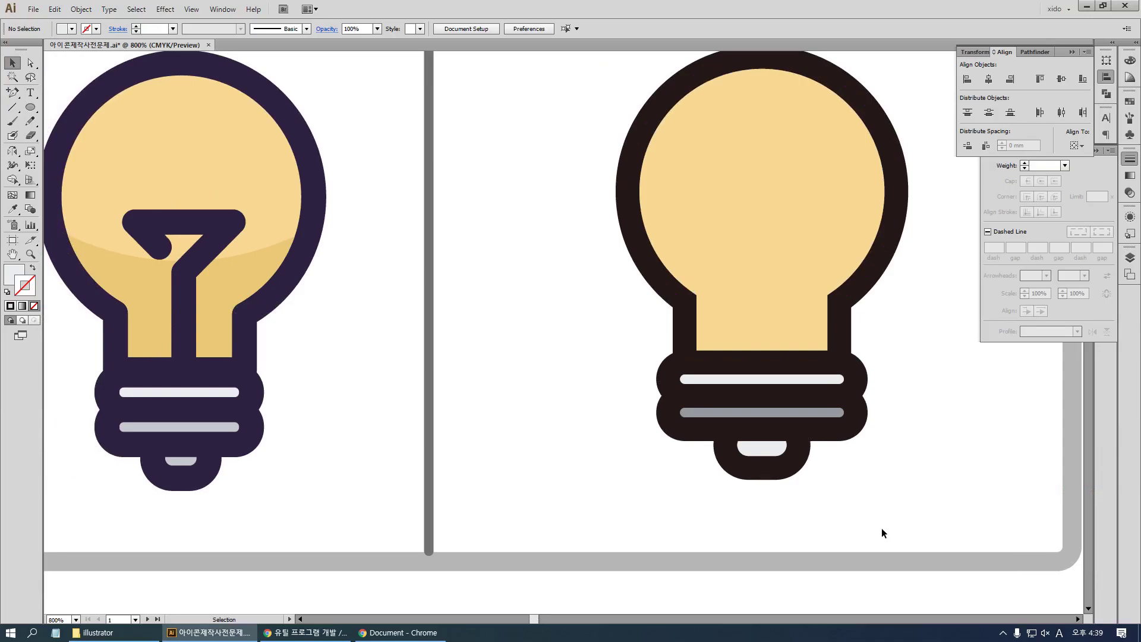
drag(882, 528, 595, 233)
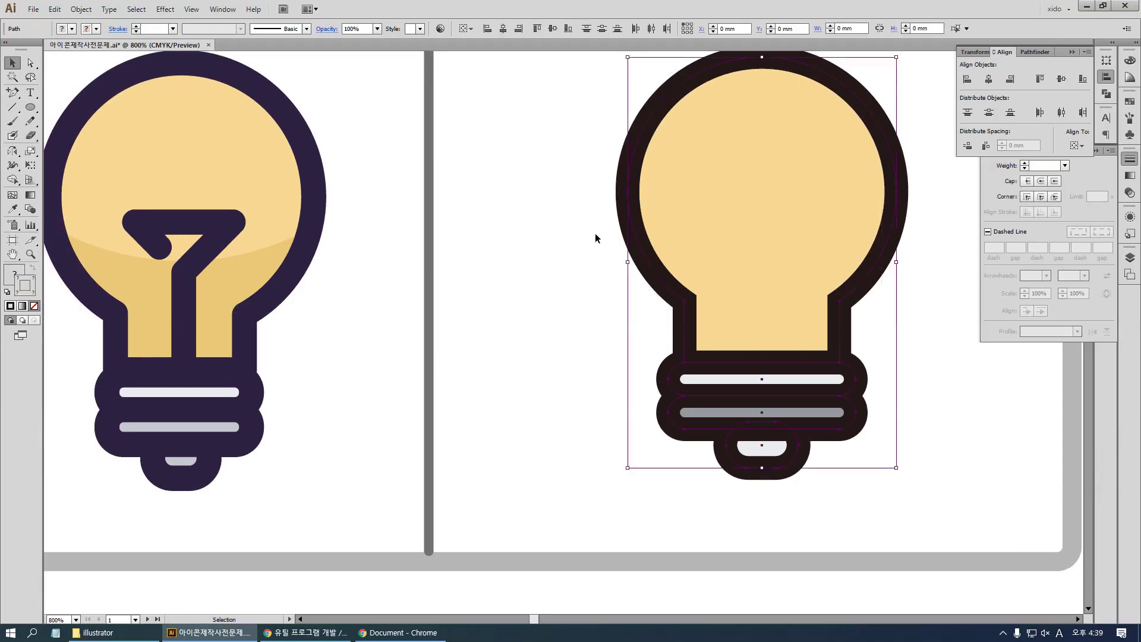
click(1131, 160)
click(1131, 160)
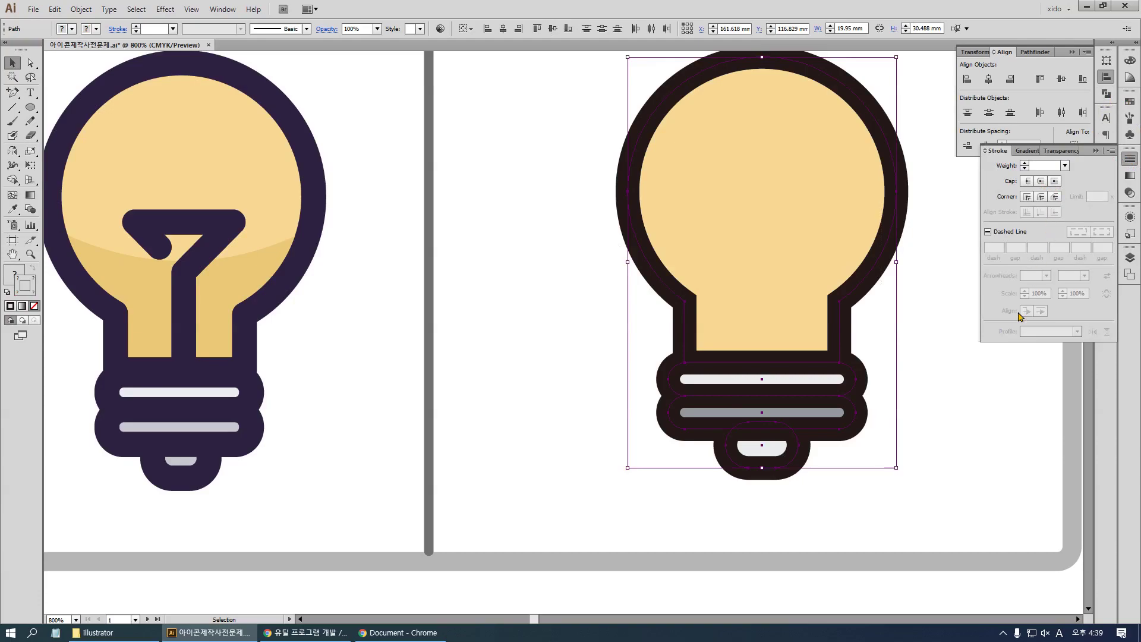
click(918, 288)
Place a copy of the glass outline on the empty canvas to the right of the frame and give its stroke round joins
click(756, 233)
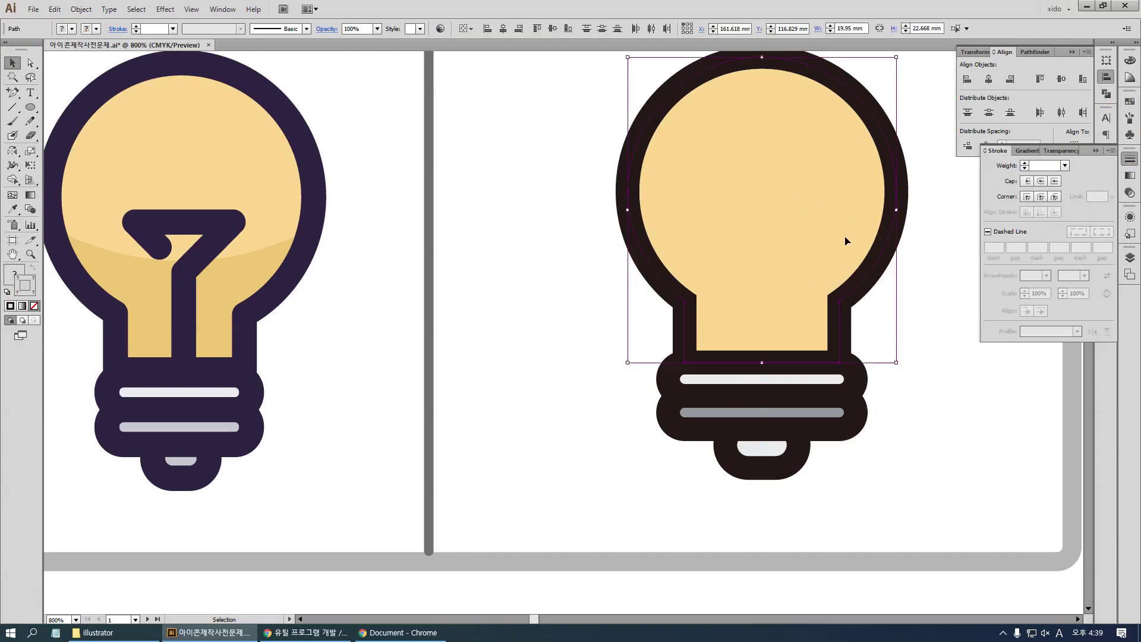
click(962, 261)
click(888, 253)
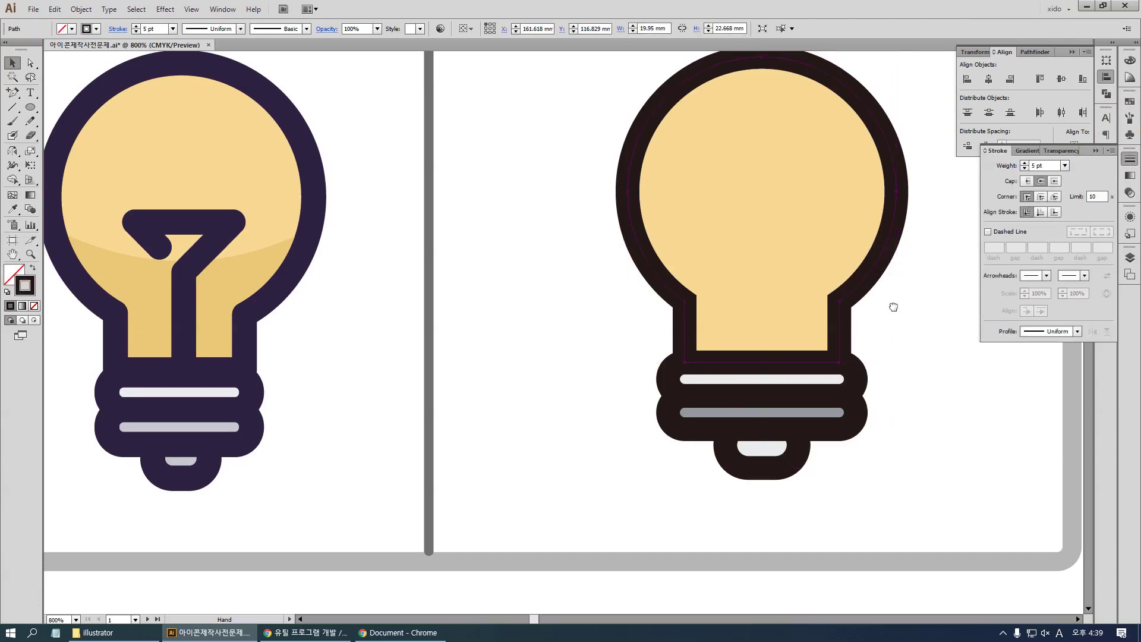
mouse_move(891, 306)
mouse_down()
mouse_move(724, 278)
mouse_move(238, 271)
mouse_move(917, 297)
mouse_up()
click(903, 431)
drag(904, 430, 259, 301)
drag(250, 255, 622, 436)
click(654, 415)
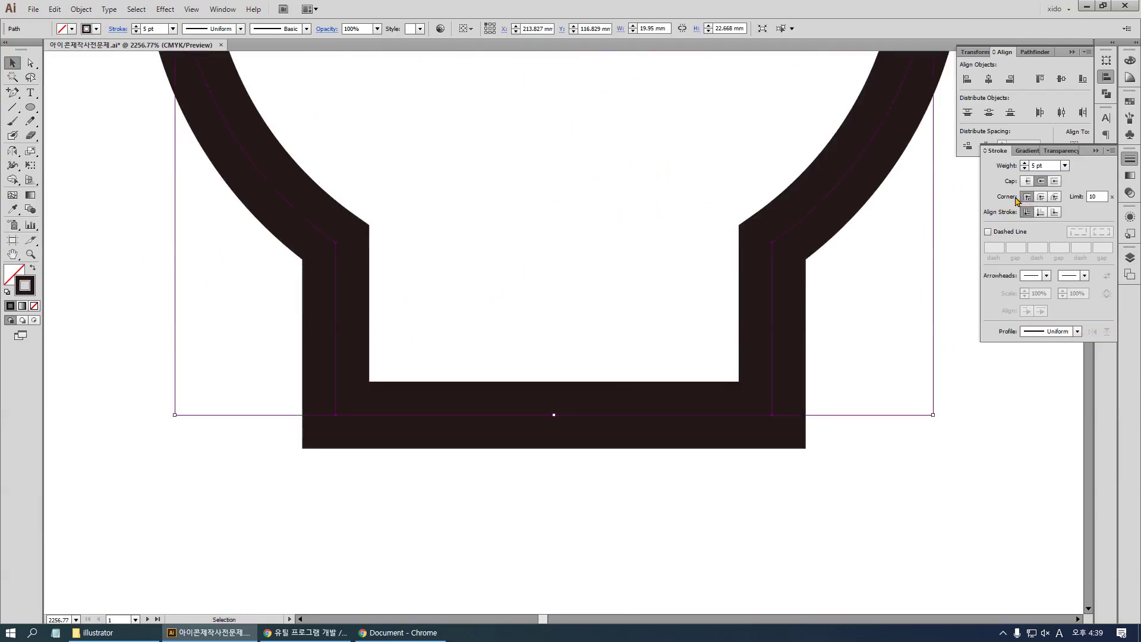
click(1041, 197)
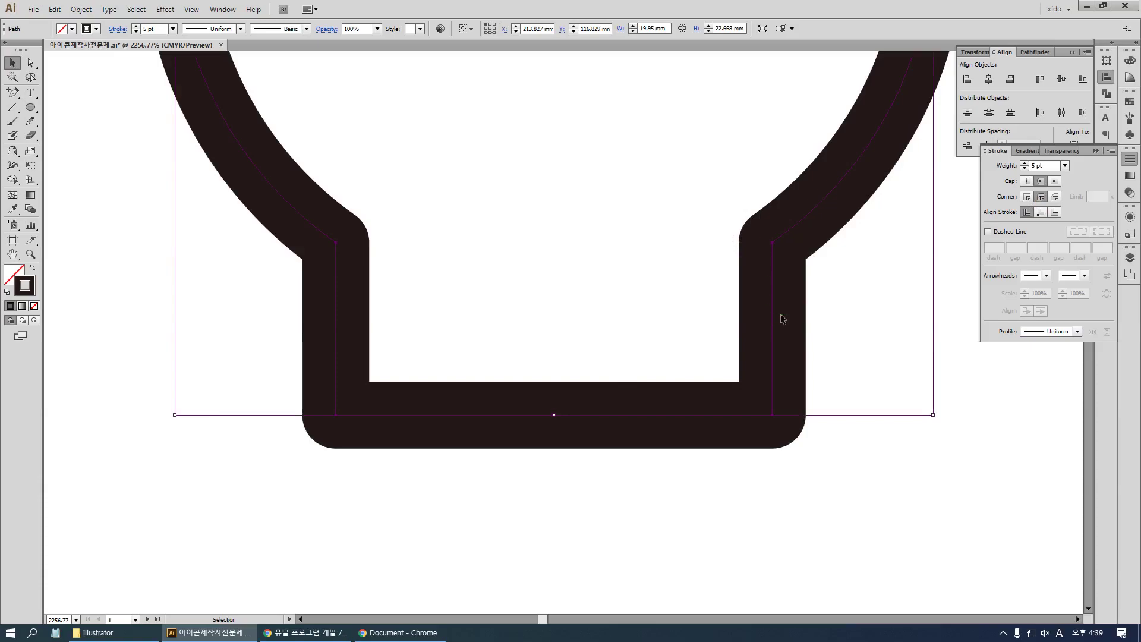
key(a)
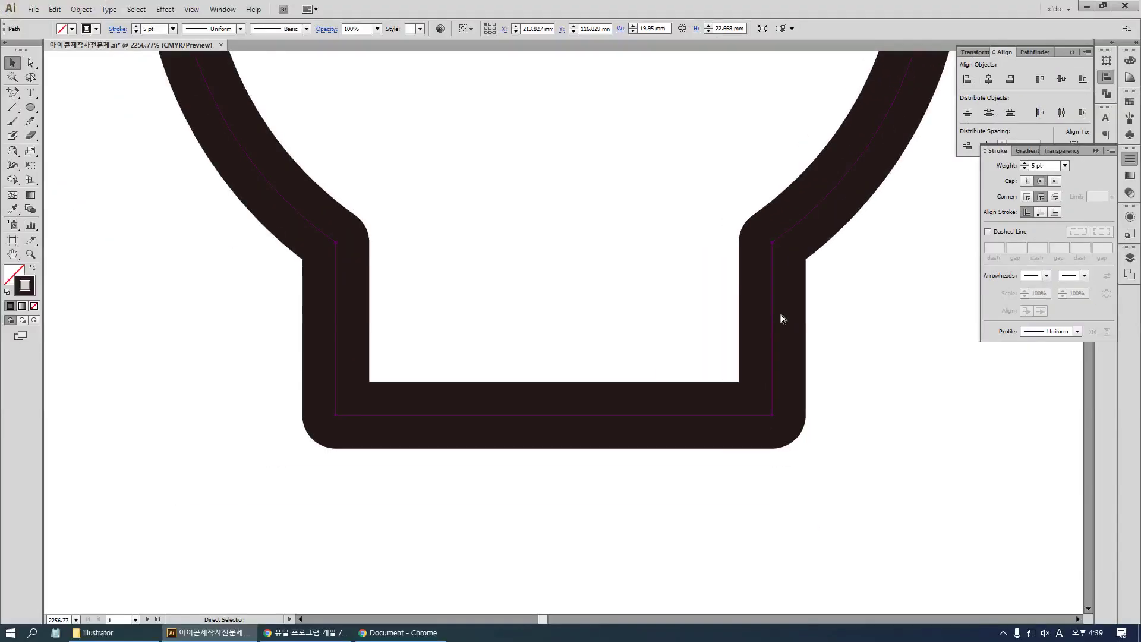
key(XF86Calculator)
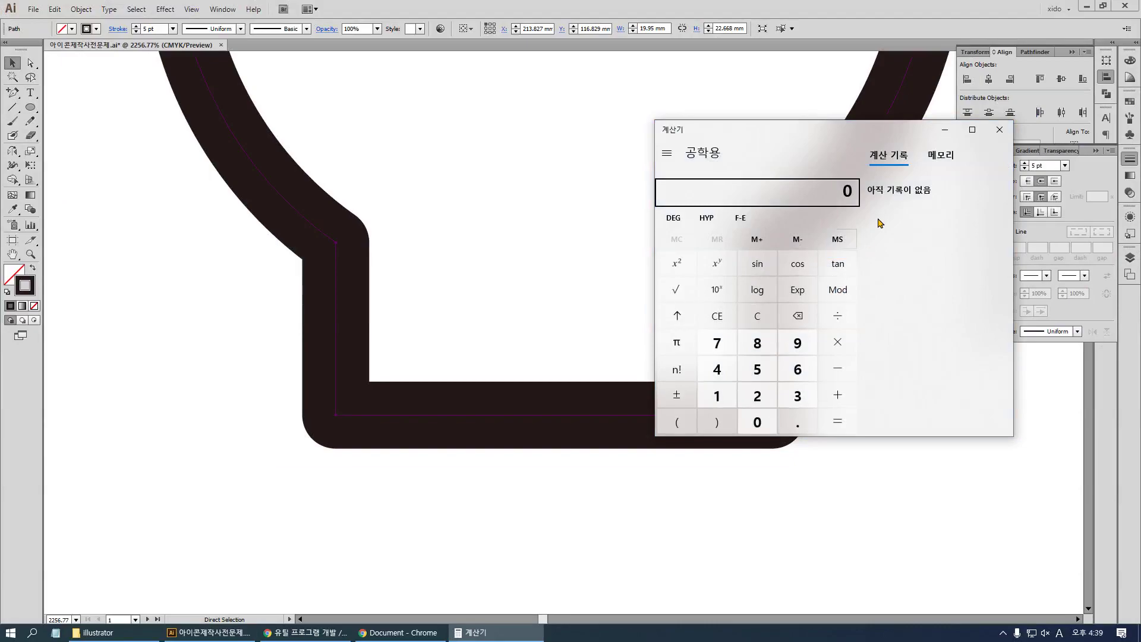
click(1000, 129)
key(v)
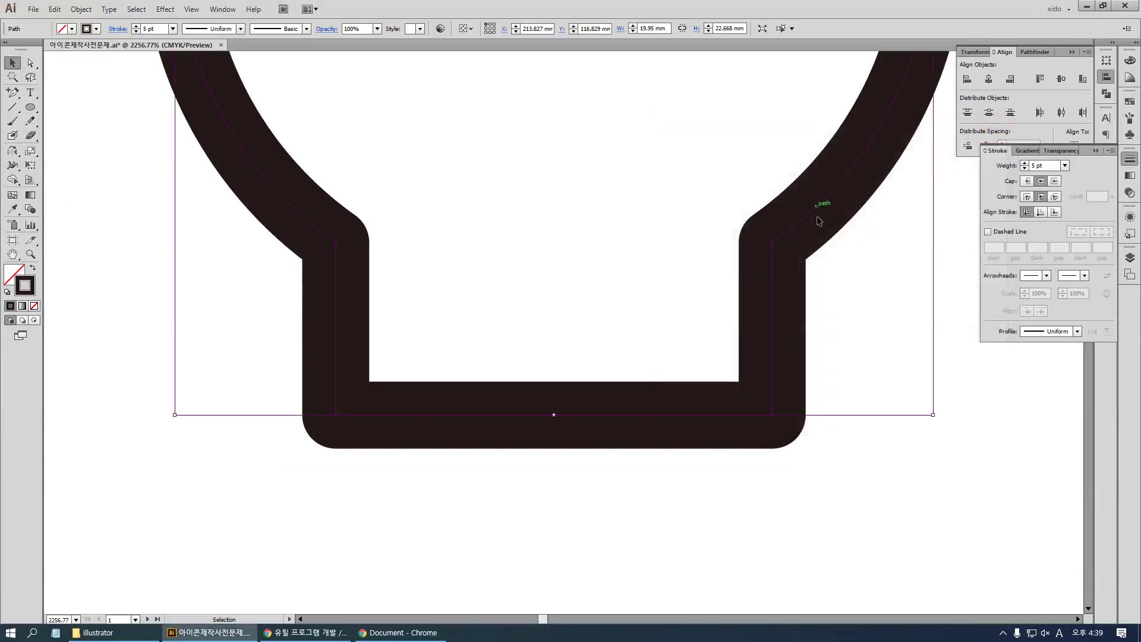
Try aligning the copied glass outline's stroke to the outside of its path, and undo it
click(1055, 212)
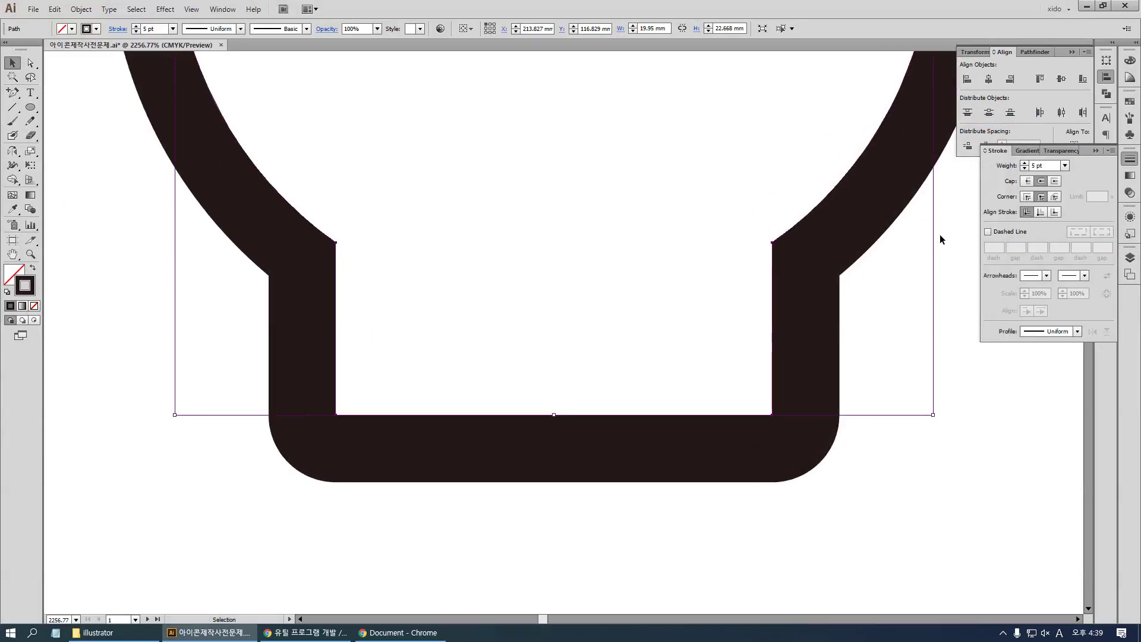
key(ctrl+z)
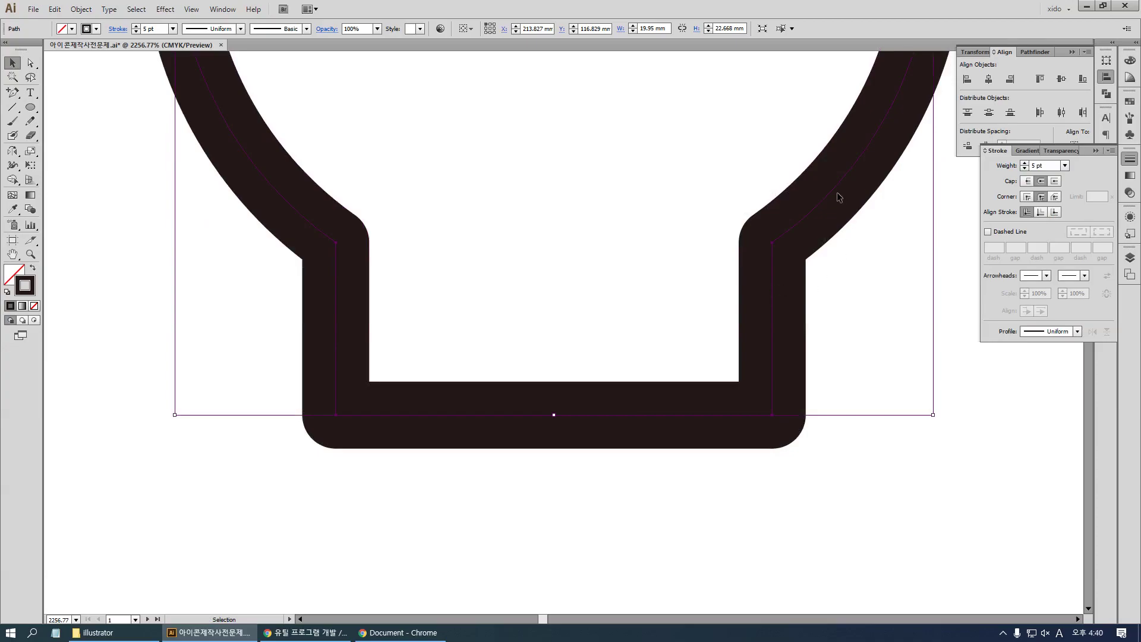
Duplicate the rounded-join glass outline horizontally to the right, partly overlapping the first copy
drag(838, 311, 515, 387)
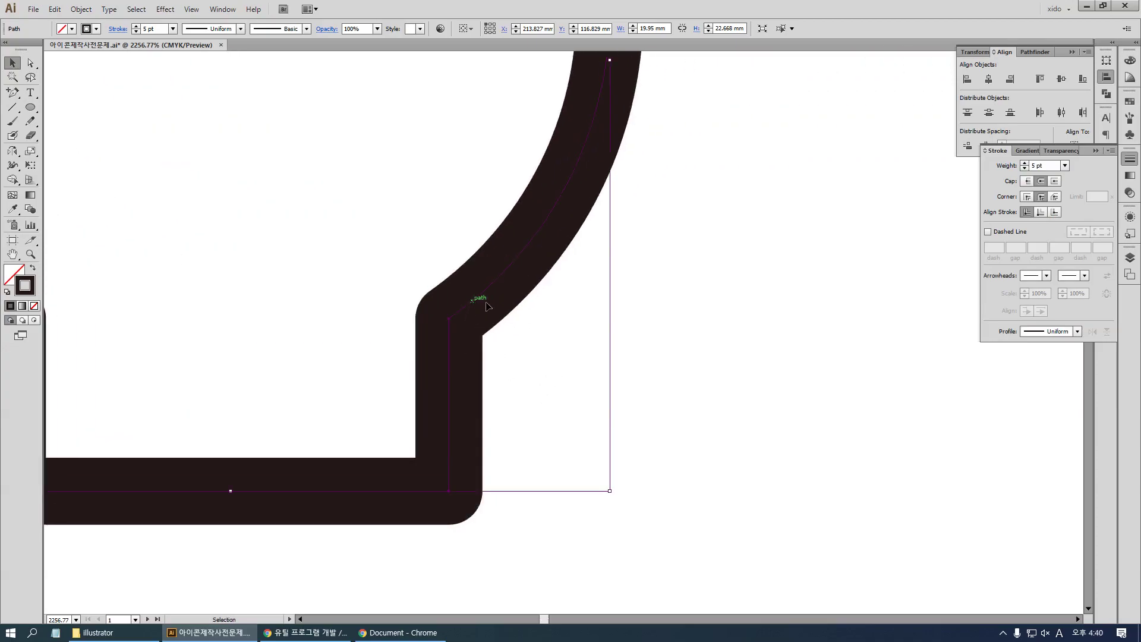
drag(488, 306, 890, 306)
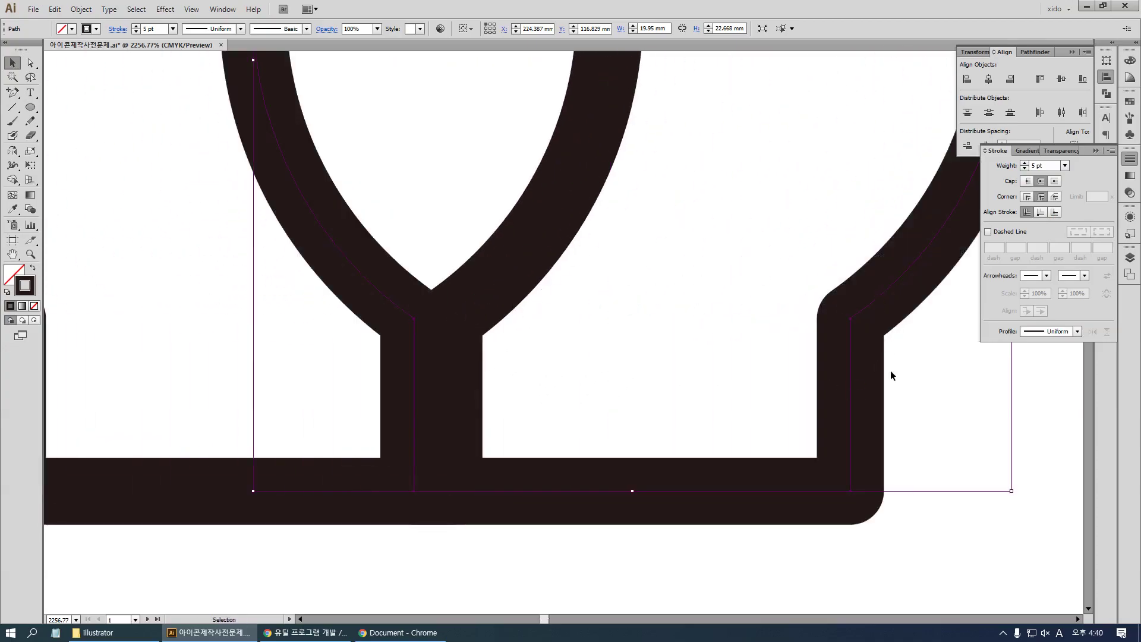
drag(889, 374, 464, 370)
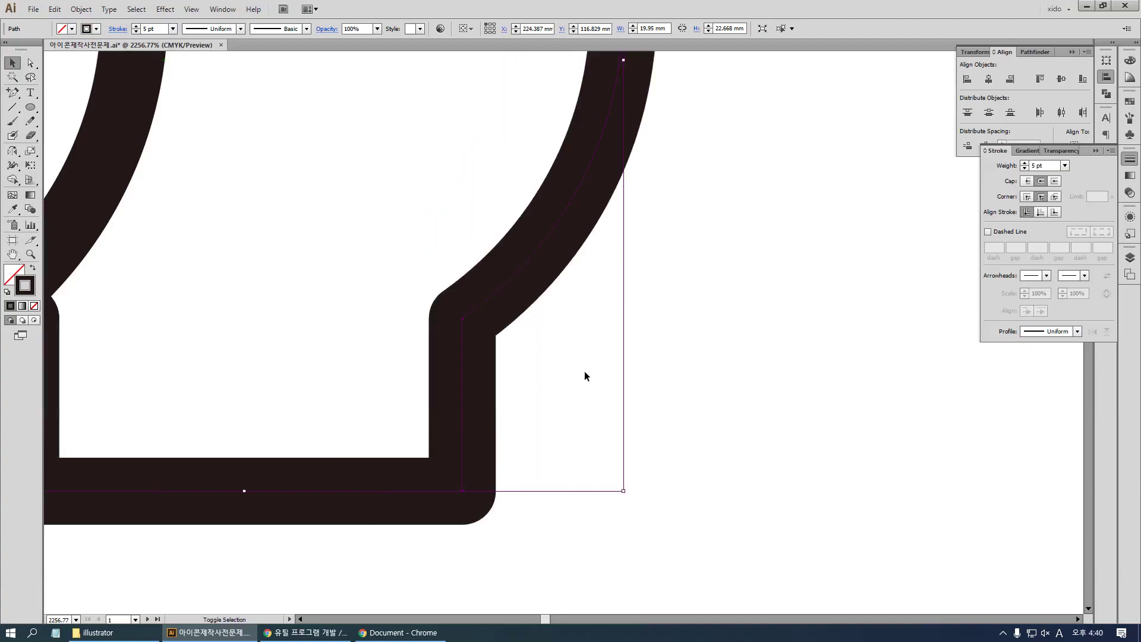
click(587, 370)
In outline view, add an anchor point on each side of the corner where the new copy's glass meets its right neck
key(ctrl+y)
drag(344, 224, 515, 172)
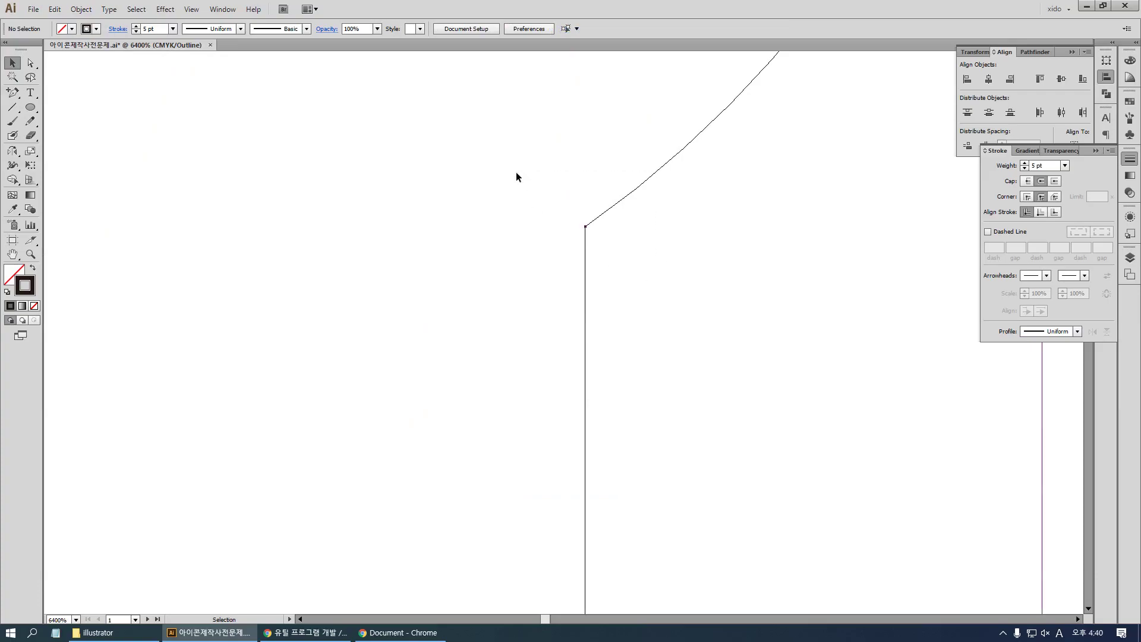
drag(13, 92, 77, 105)
click(668, 162)
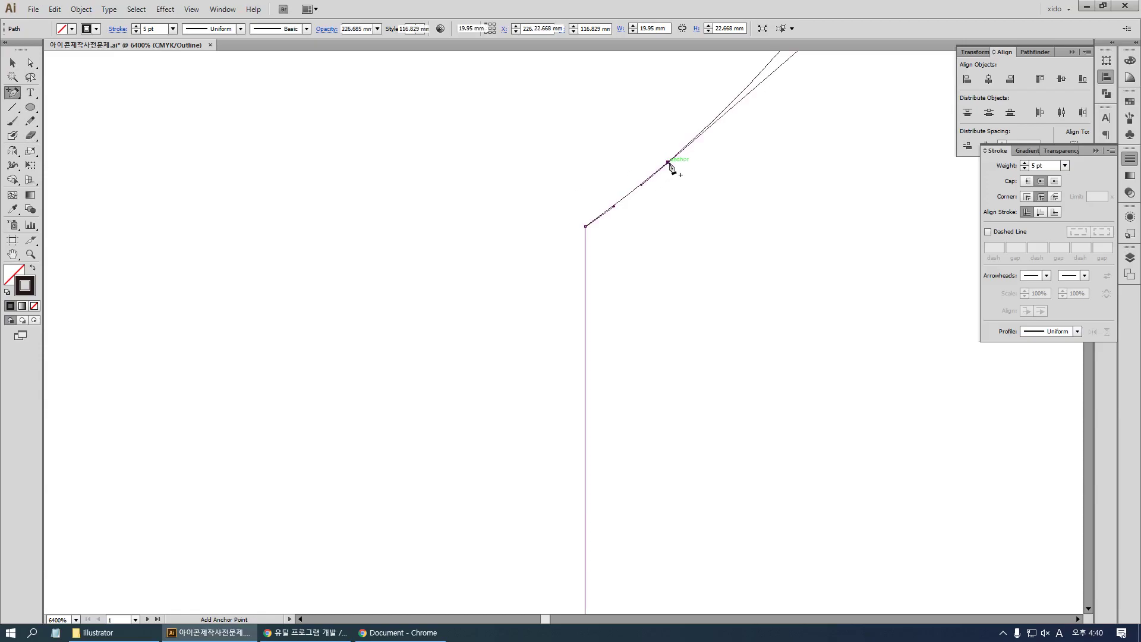
click(585, 344)
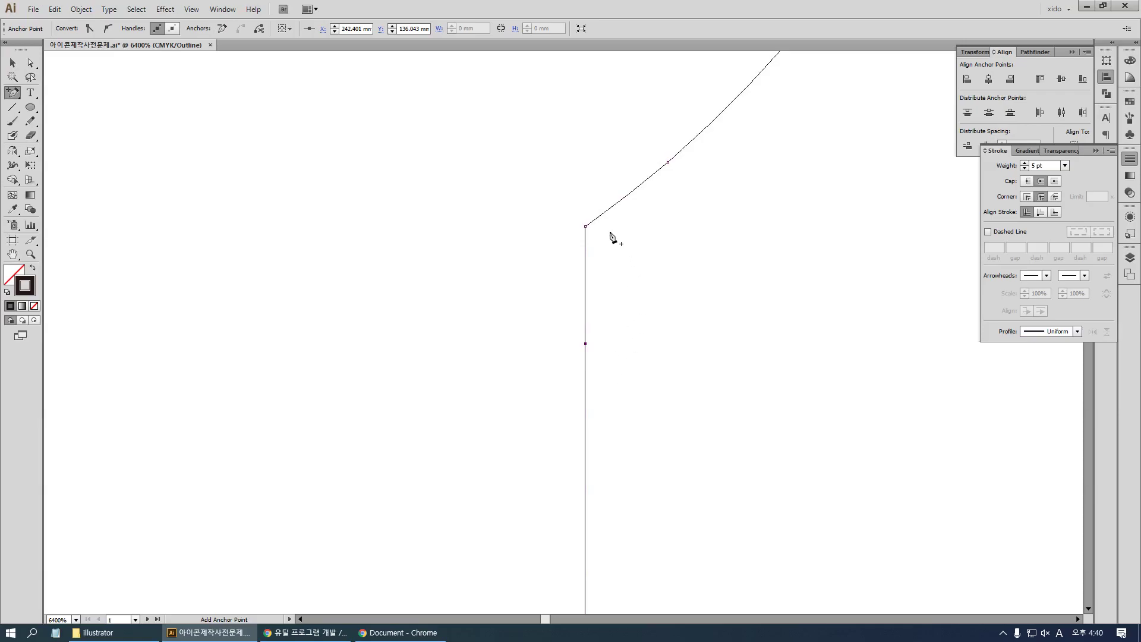
Convert the right neck's corner anchor and the added anchor below it to smooth points
key(a)
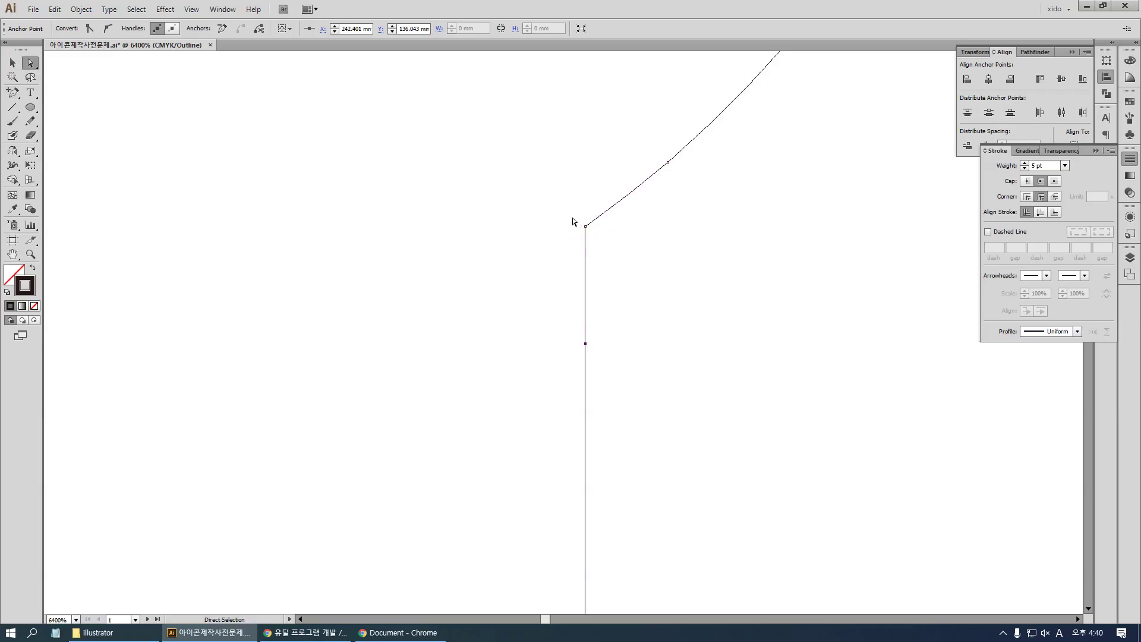
drag(566, 208, 603, 248)
click(108, 28)
drag(625, 378, 549, 315)
click(108, 28)
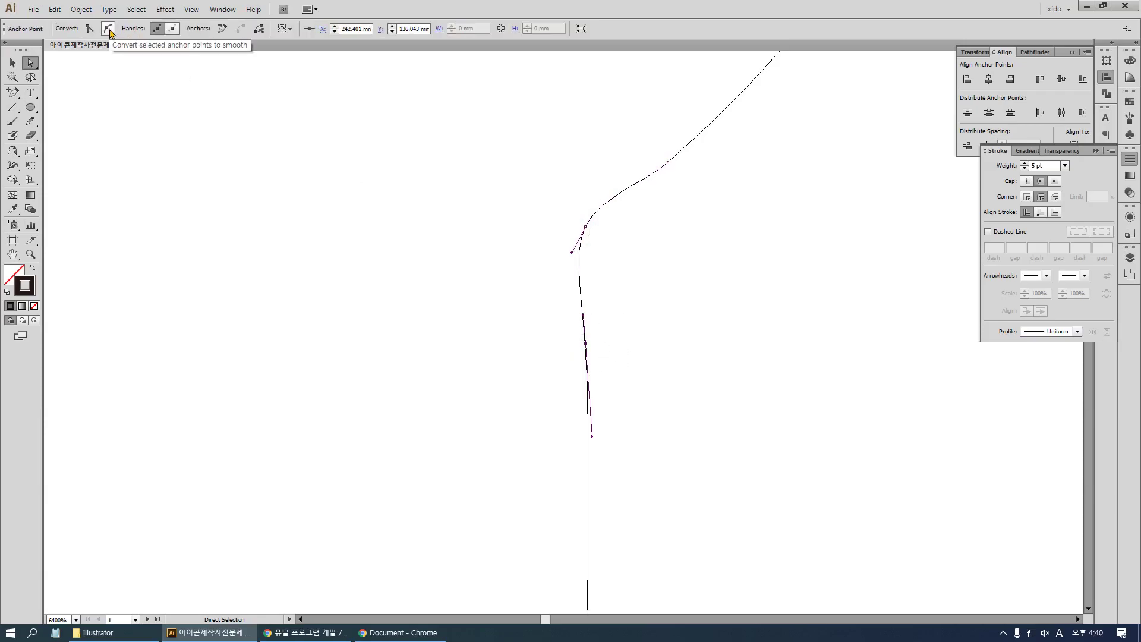
Make the lower anchor's handles vertical and shift the corner anchor down and to the right to round the neck bend
drag(592, 437, 584, 438)
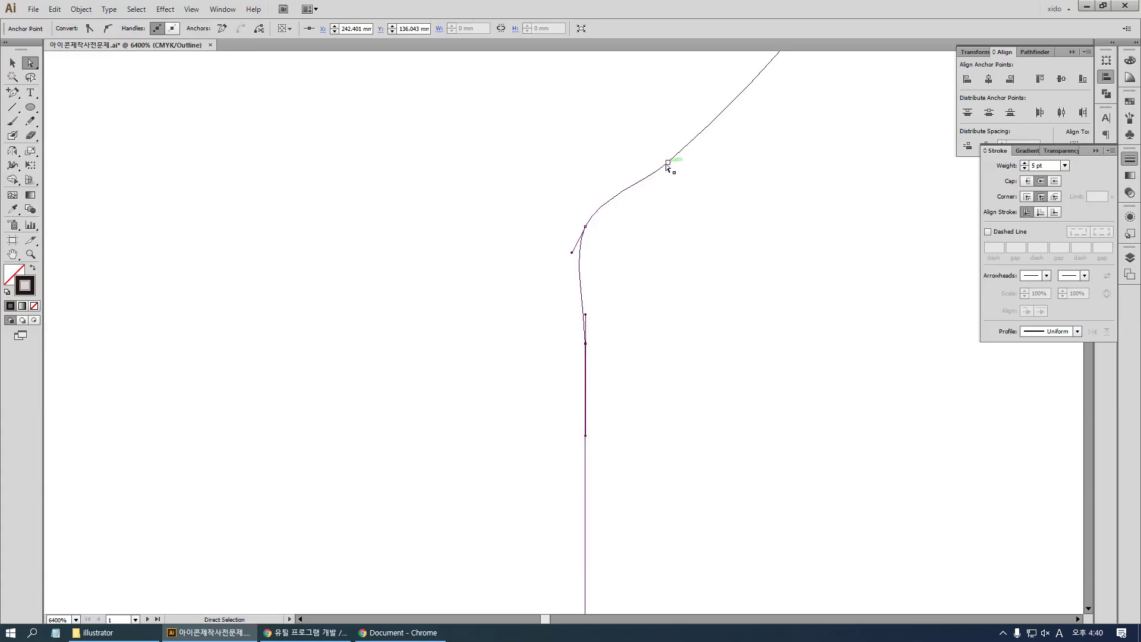
click(686, 351)
drag(586, 226, 602, 251)
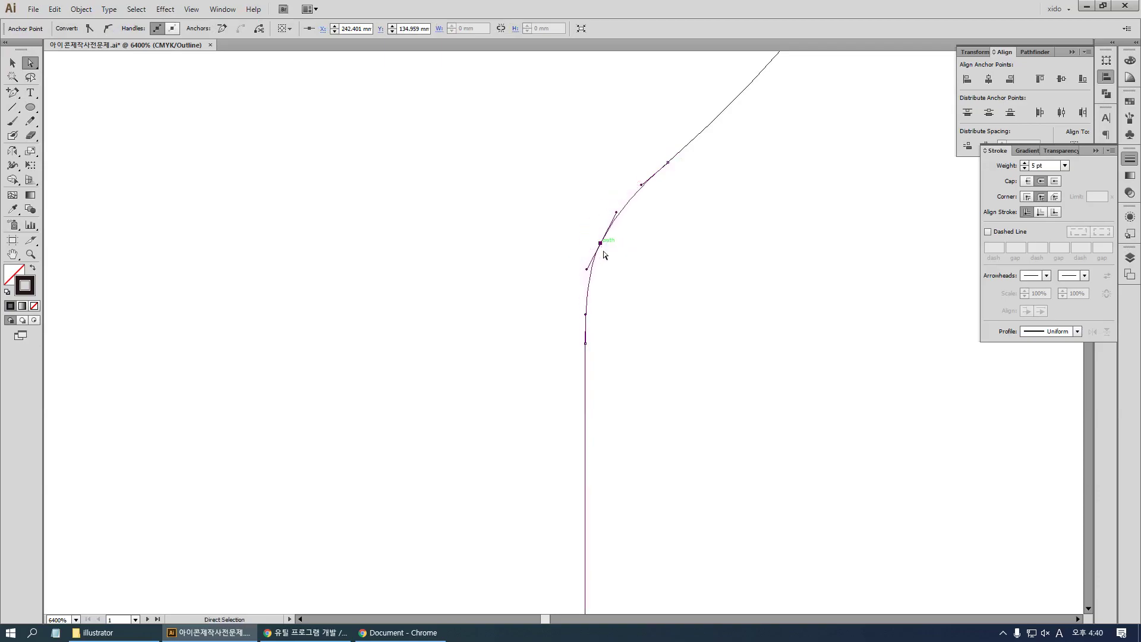
Remove the middle anchor from the right neck bend, lengthen the lower anchor's vertical handle upward, and return to preview
click(690, 325)
drag(691, 327, 582, 233)
click(223, 29)
click(626, 315)
click(601, 294)
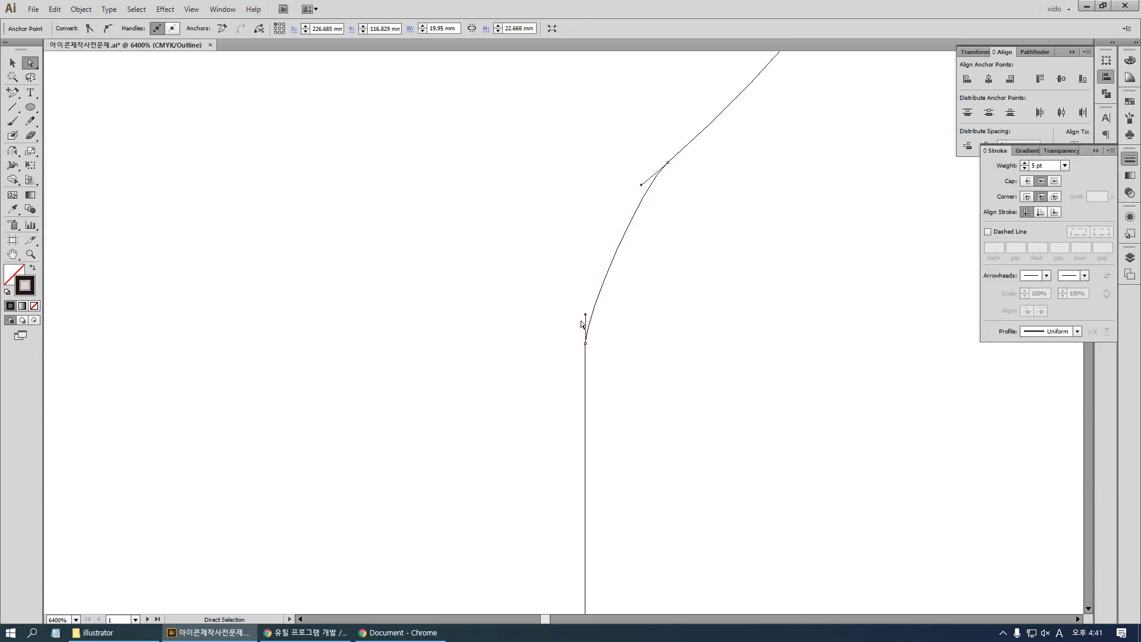
drag(586, 315, 585, 243)
key(ctrl+y)
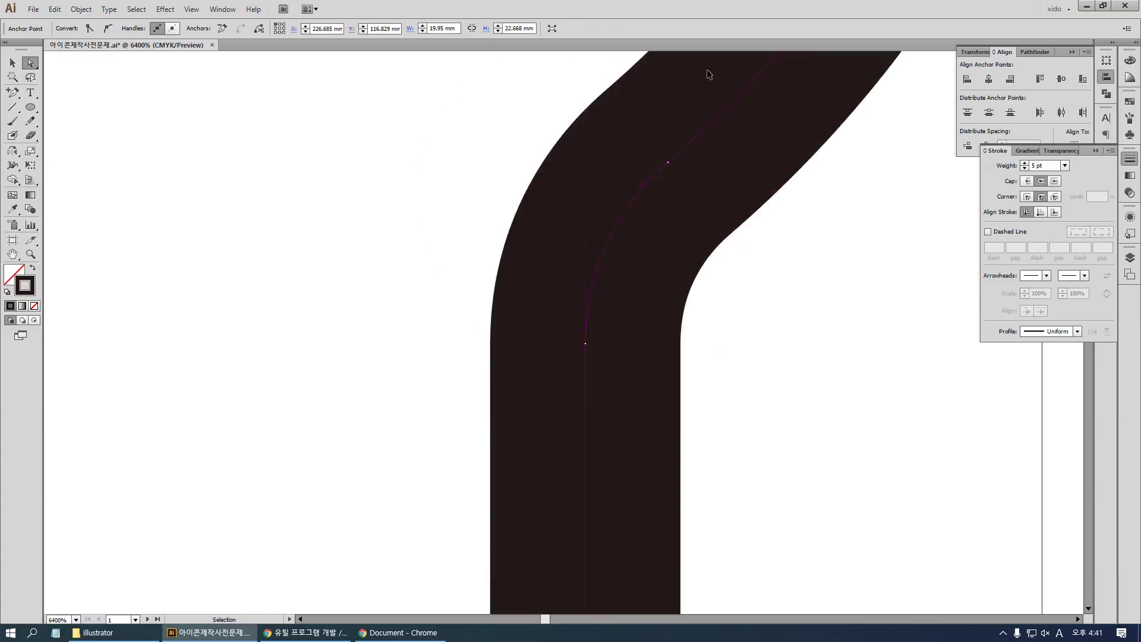
Move the glass outline copy with the reshaped neck horizontally to the right, clear of the first copy
key(ctrl+minus)
key(ctrl+minus)
key(ctrl+minus)
key(ctrl+minus)
key(ctrl+minus)
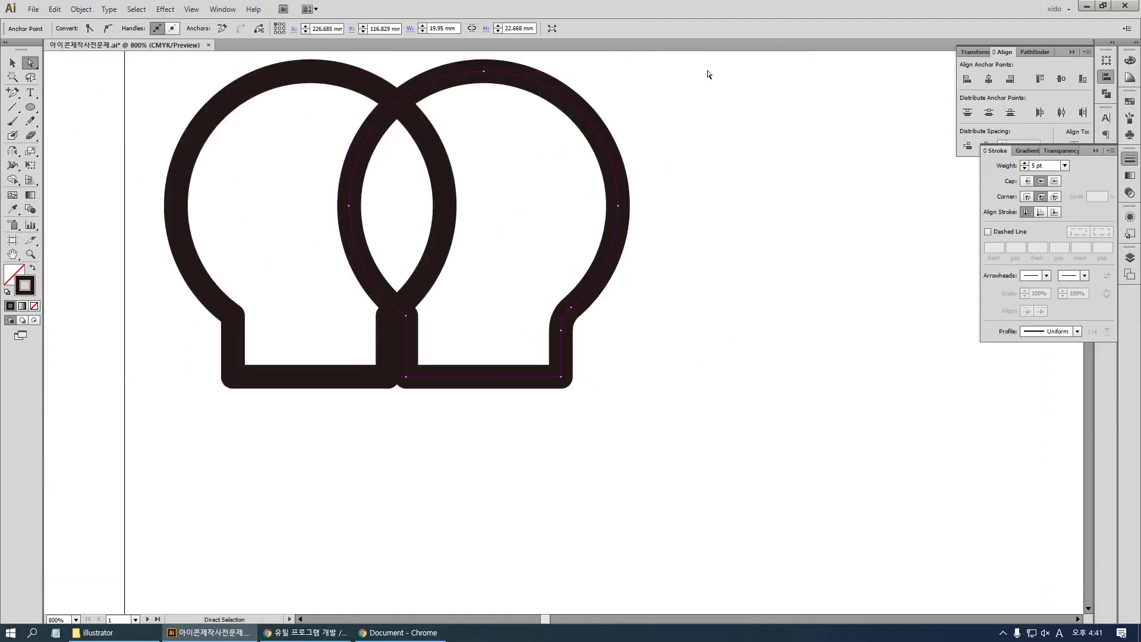
key(v)
click(637, 473)
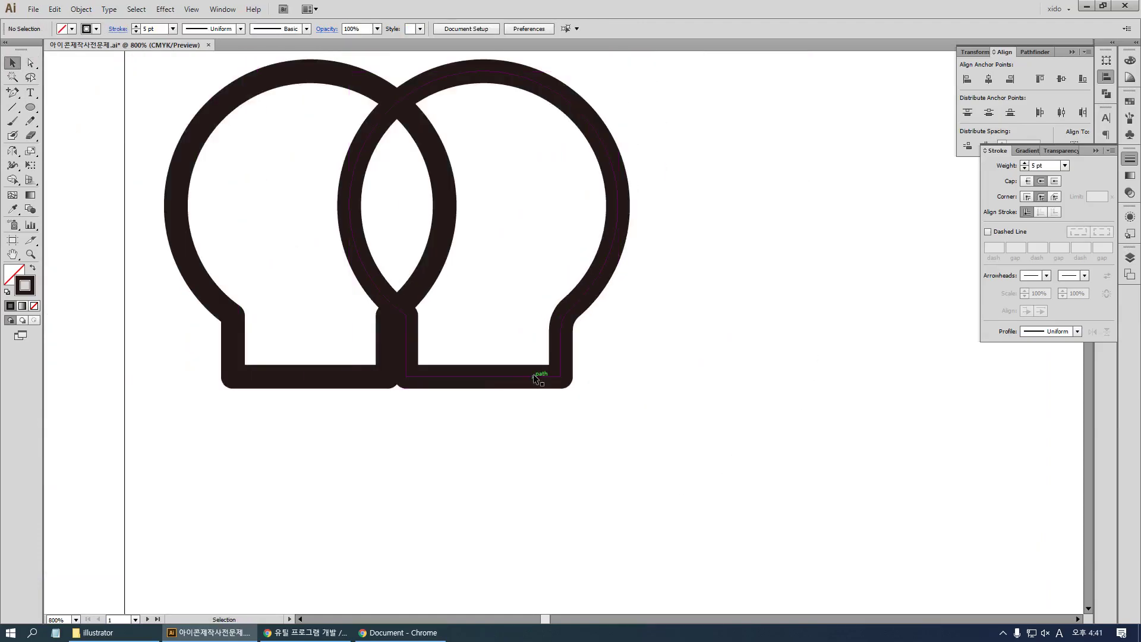
drag(537, 378, 690, 378)
click(756, 446)
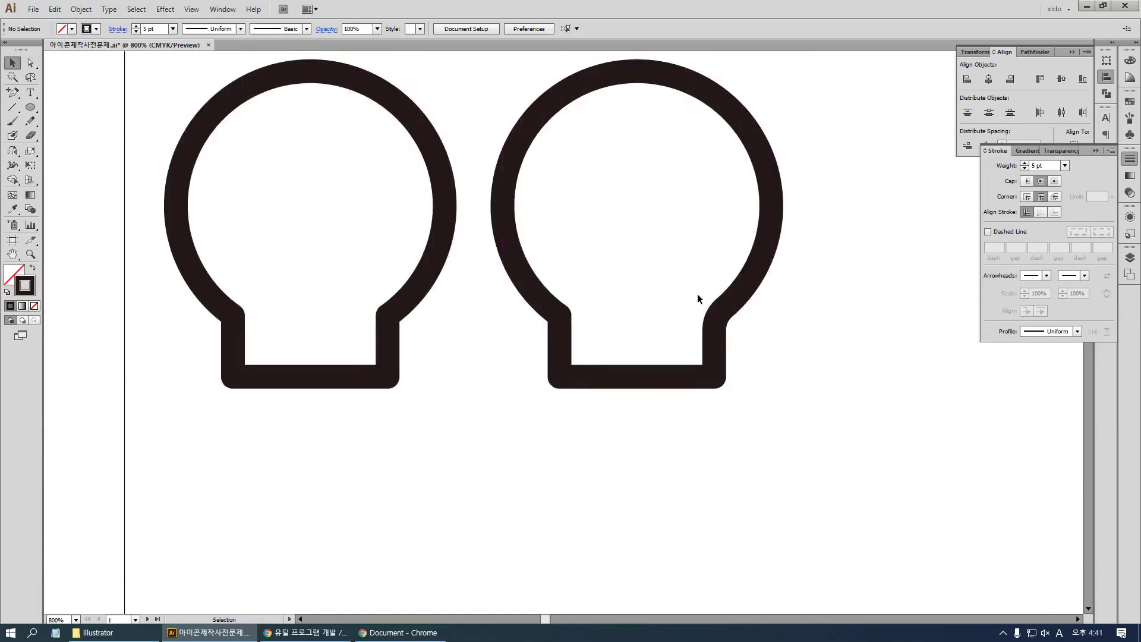
Compare miter and round joins on the first outline copy, and apply a round join to the colored bulb's glass outline
drag(453, 437, 283, 315)
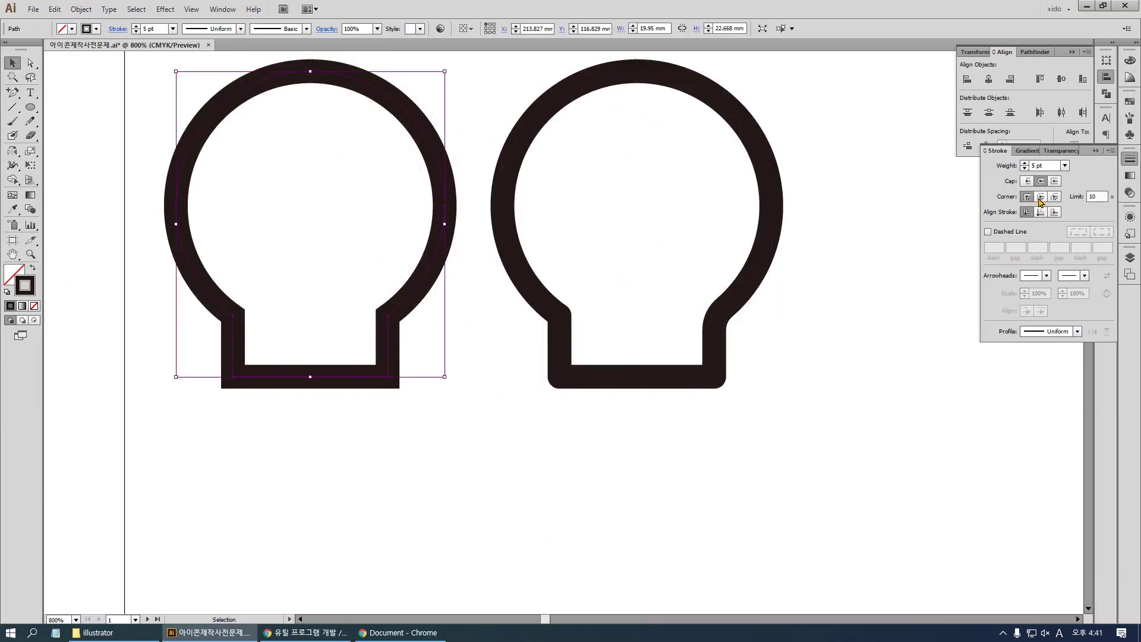
click(770, 318)
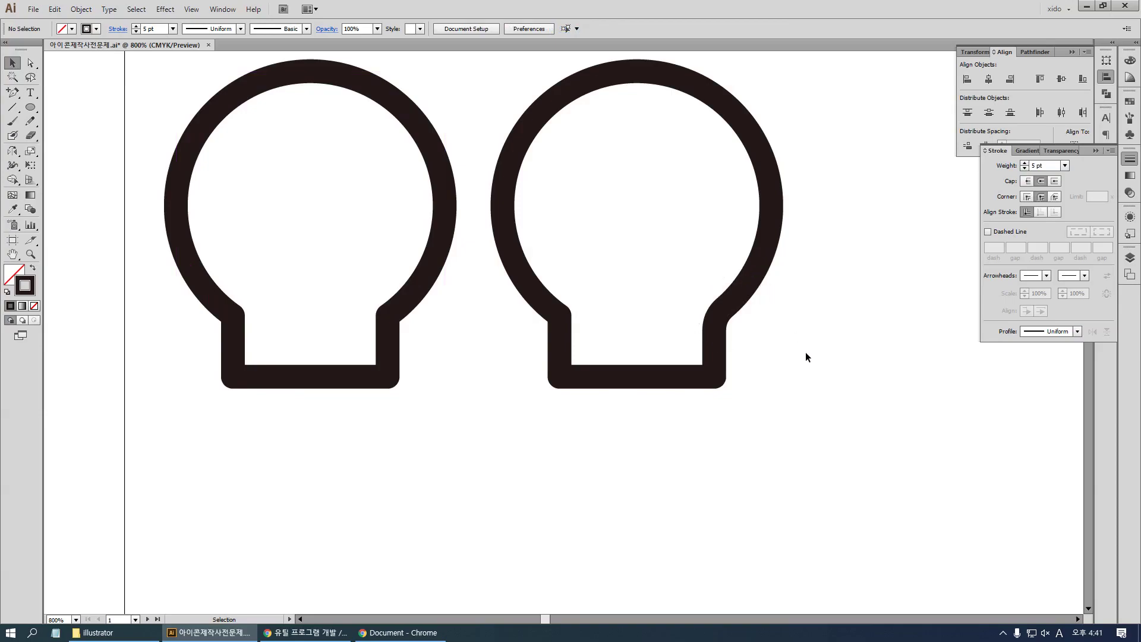
drag(593, 438, 783, 360)
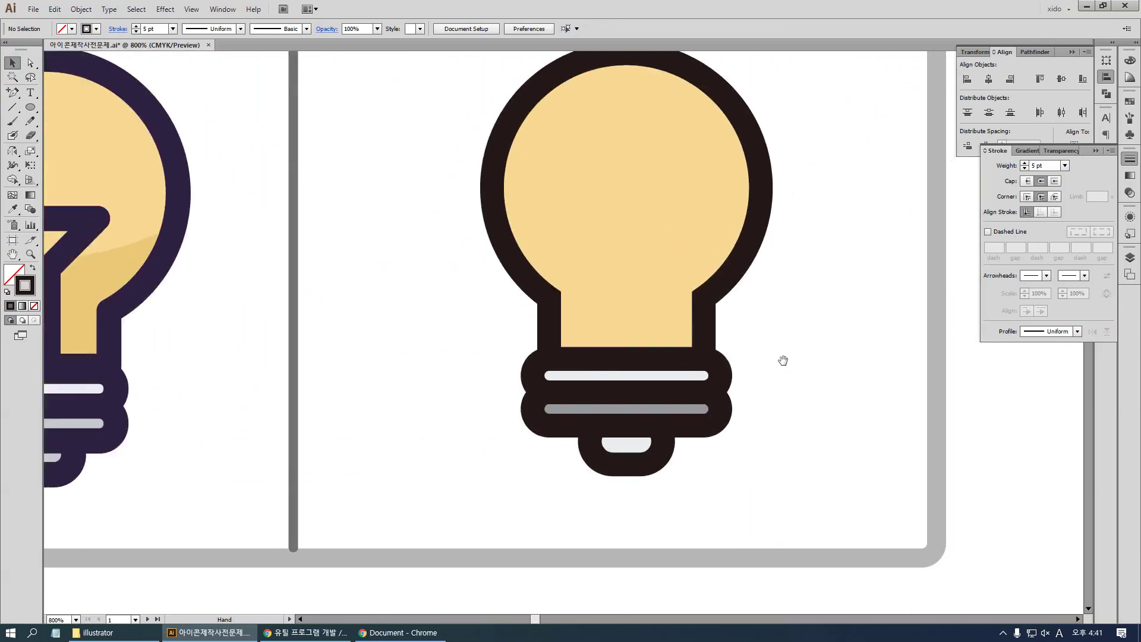
click(716, 301)
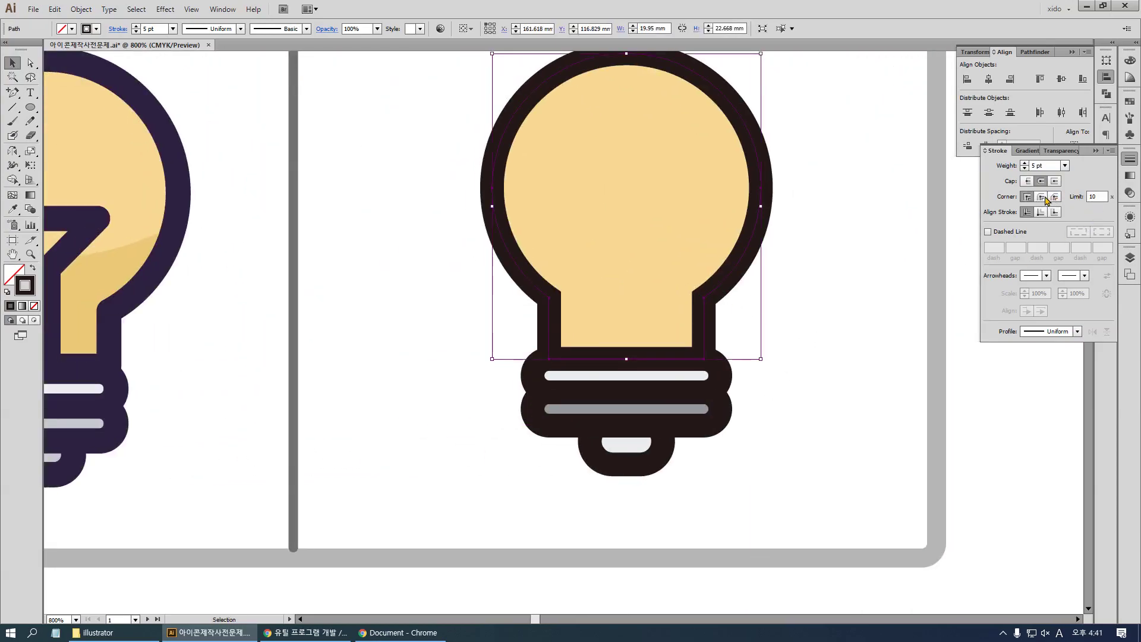
click(797, 420)
drag(451, 448, 545, 412)
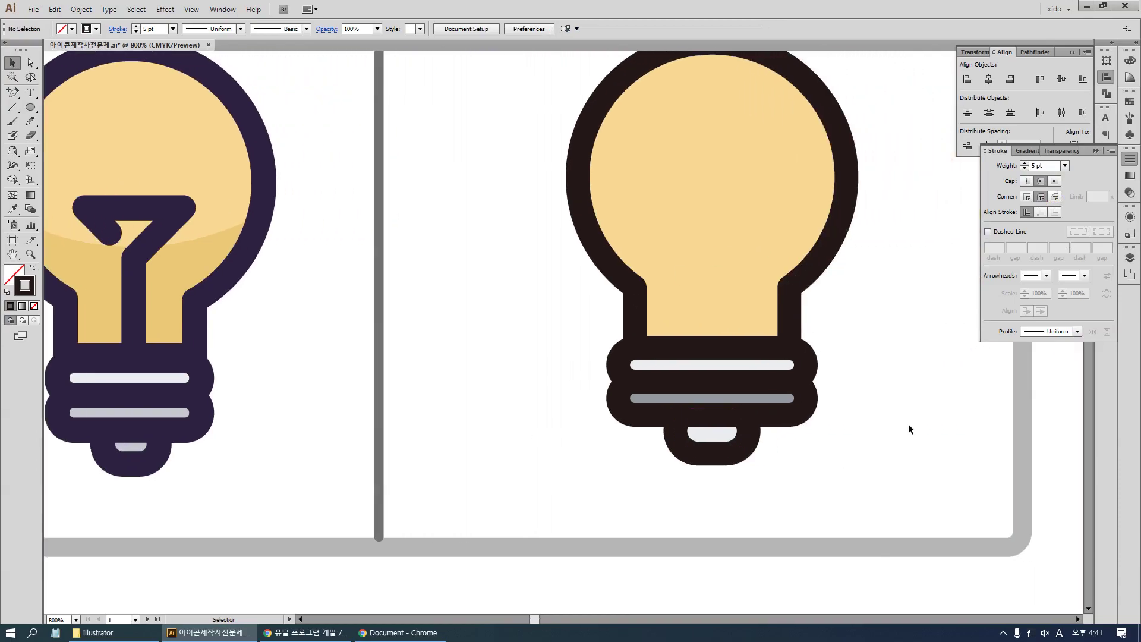
Expand the fills and strokes of the whole colored bulb into shapes
drag(866, 484, 508, 273)
click(80, 9)
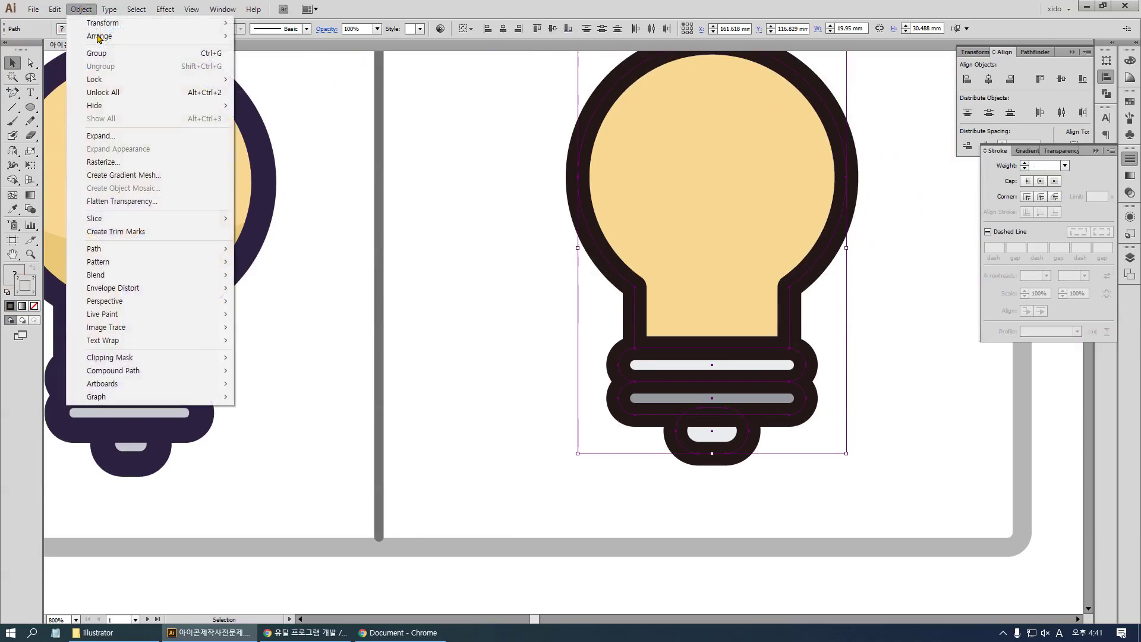
click(132, 139)
click(305, 270)
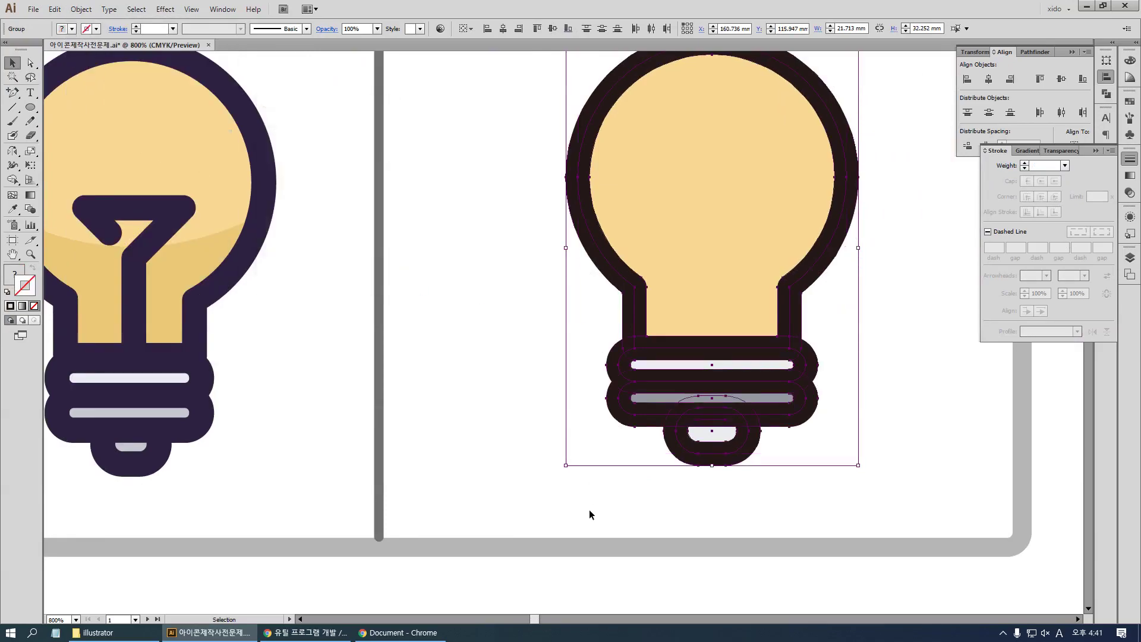
click(631, 503)
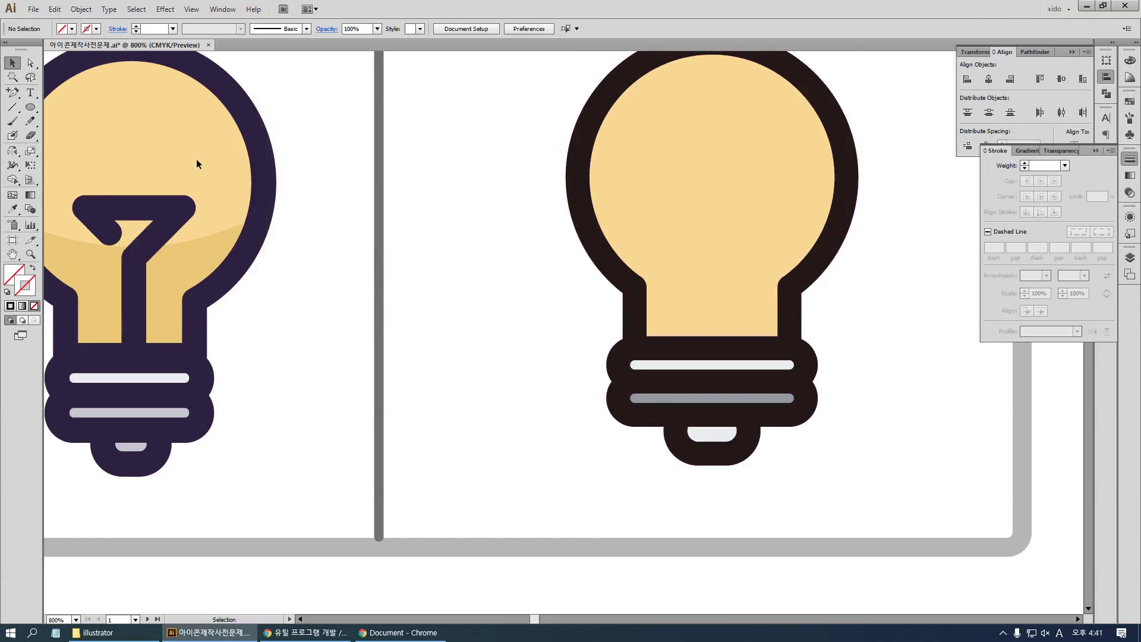
Draw a square about 3.9 mm wide beside the colored bulb and give it a 3 pt stroke with round joins
drag(30, 107, 90, 106)
drag(436, 221, 489, 274)
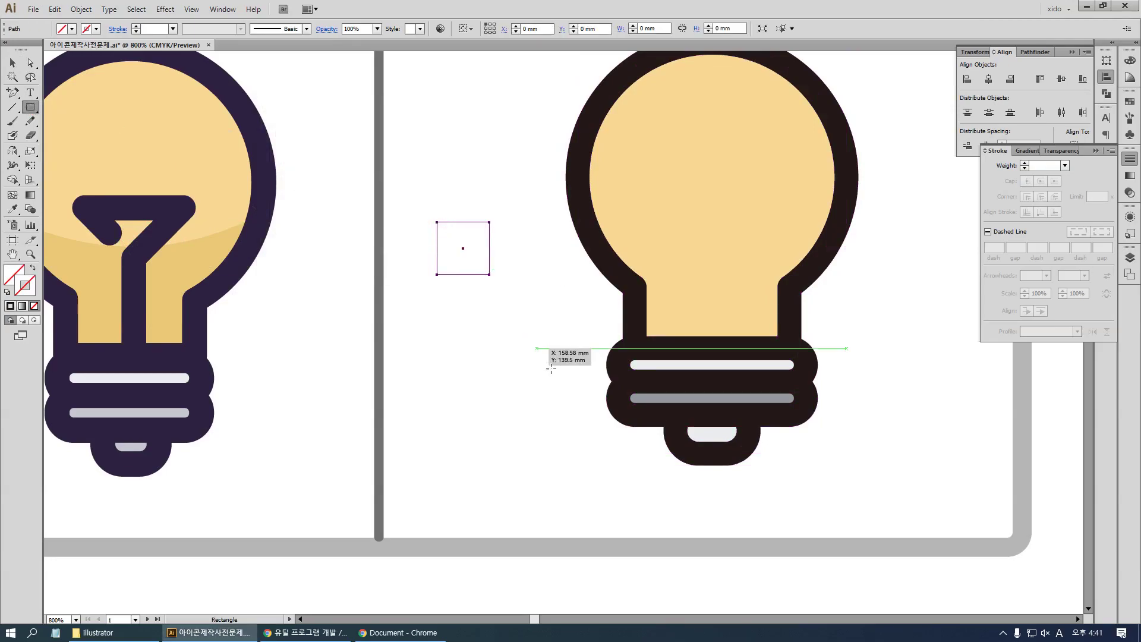
drag(380, 177, 590, 369)
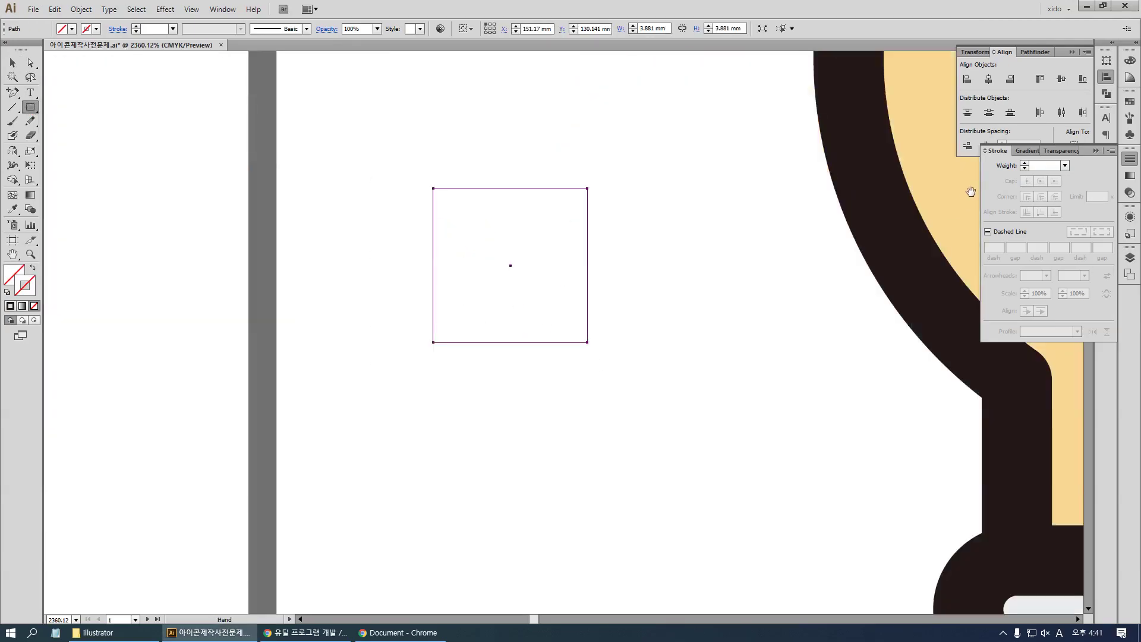
click(1027, 165)
click(1027, 165)
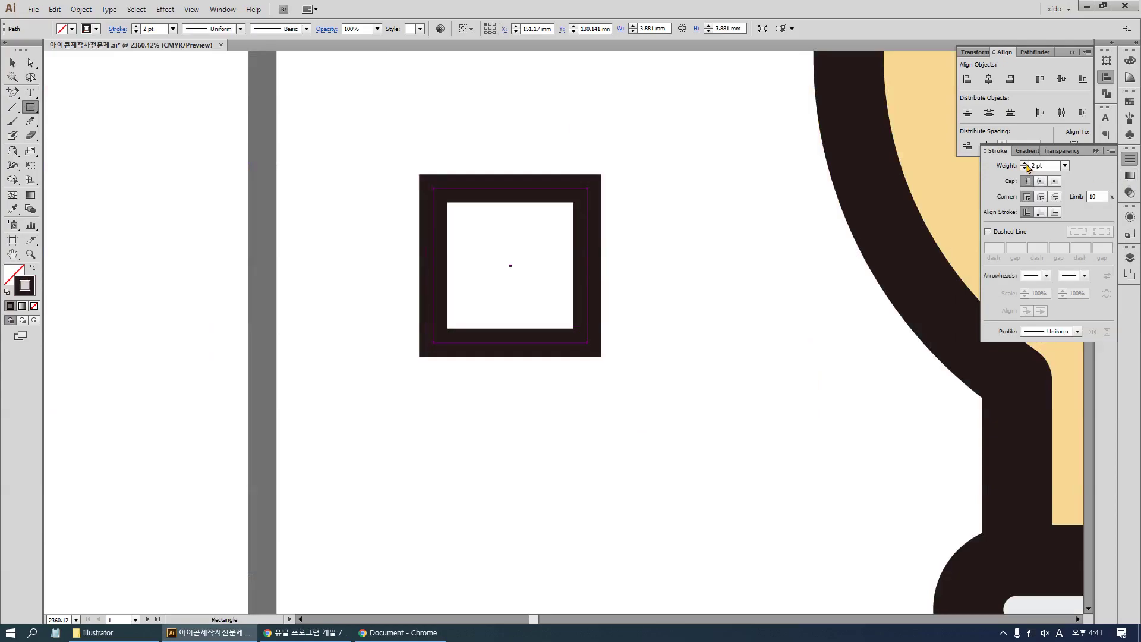
click(1027, 166)
click(1041, 197)
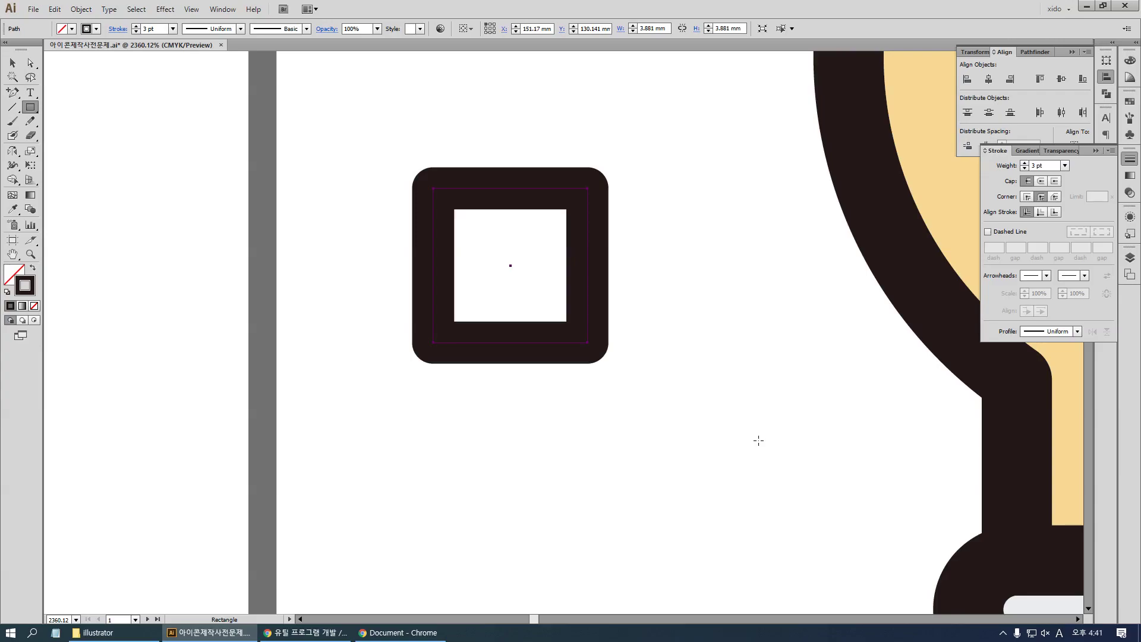
In outline view, shift the square slightly to the right, try stretching its left side outward, and undo the stretch
key(ctrl+y)
key(a)
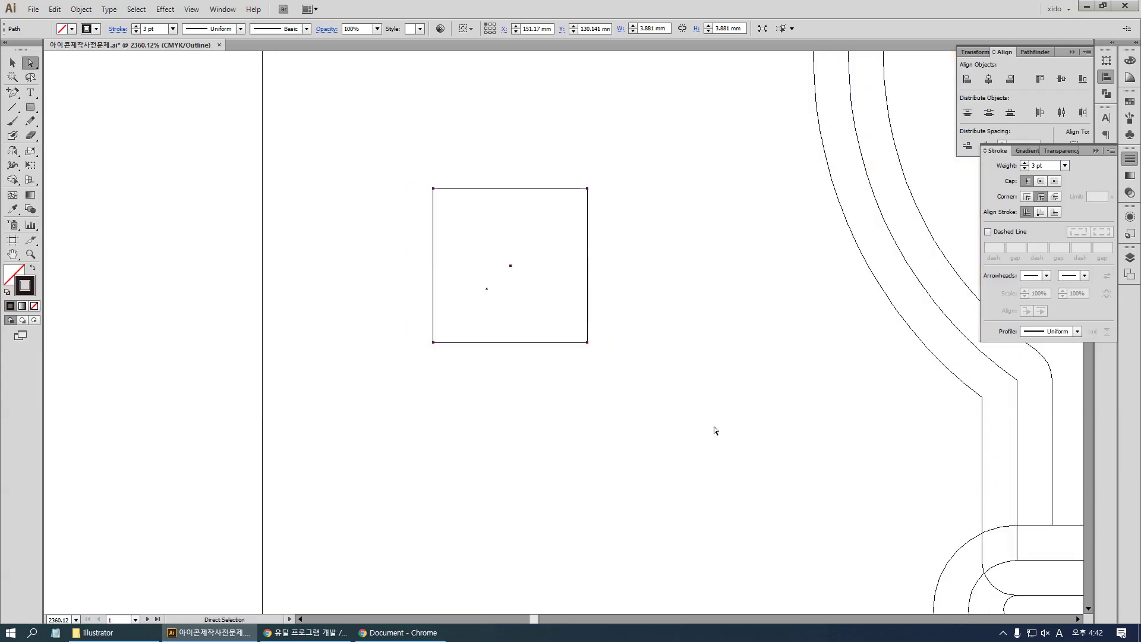
click(676, 423)
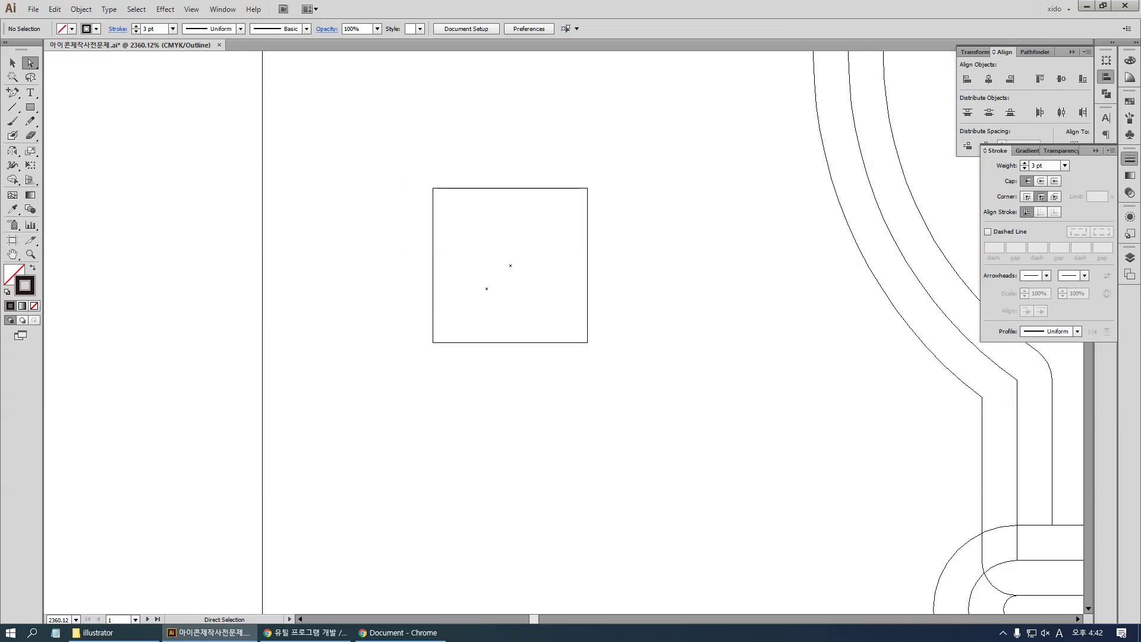
key(ctrl+z)
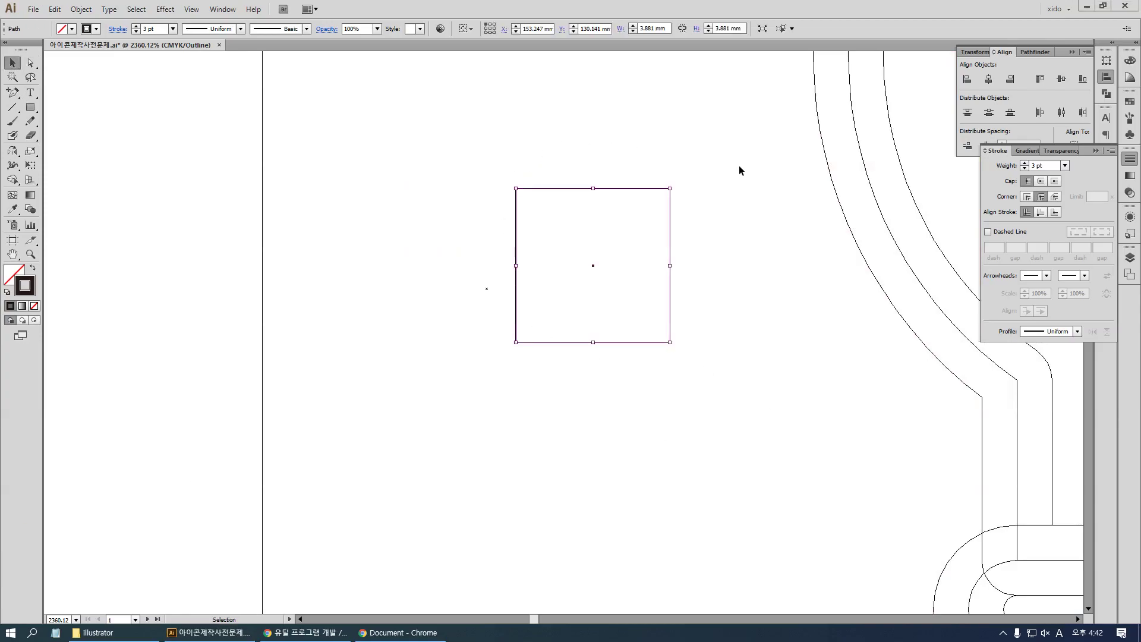
key(a)
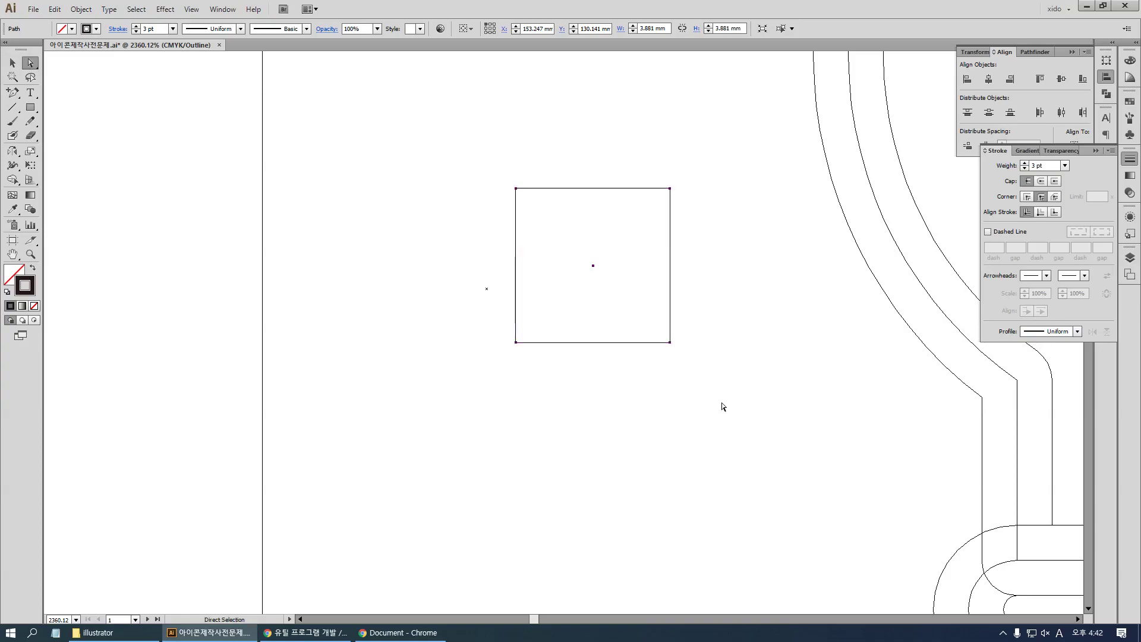
click(534, 319)
drag(516, 345, 375, 339)
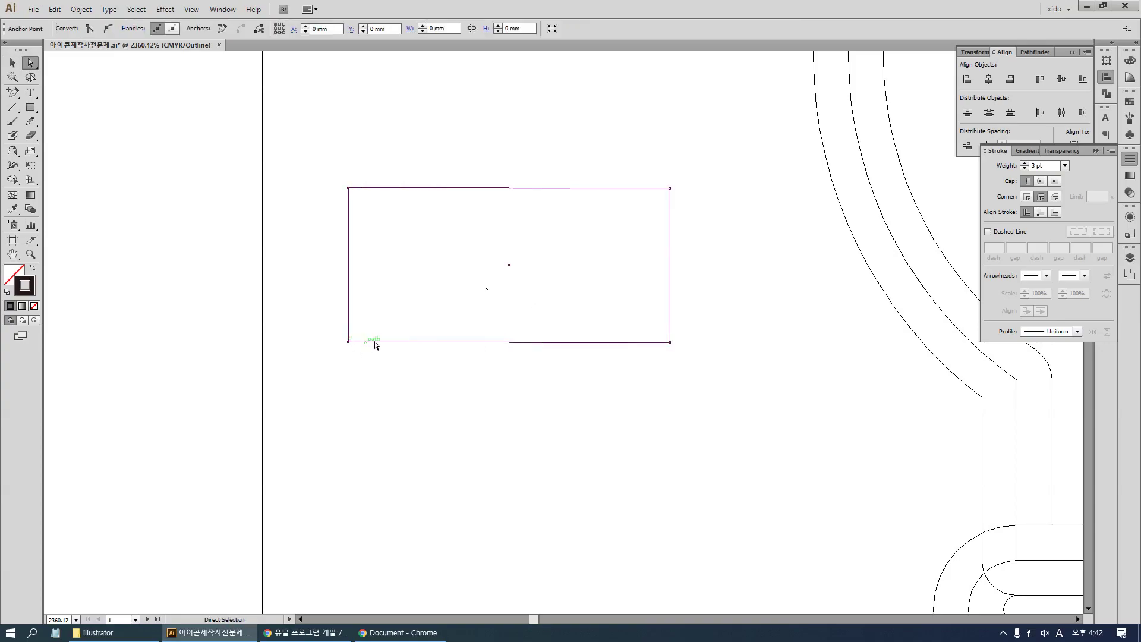
key(ctrl+z)
Pull the square's lower-left anchor horizontally outward, select the other three anchors, and detach the Align panel
drag(603, 403, 334, 343)
drag(475, 140, 530, 208)
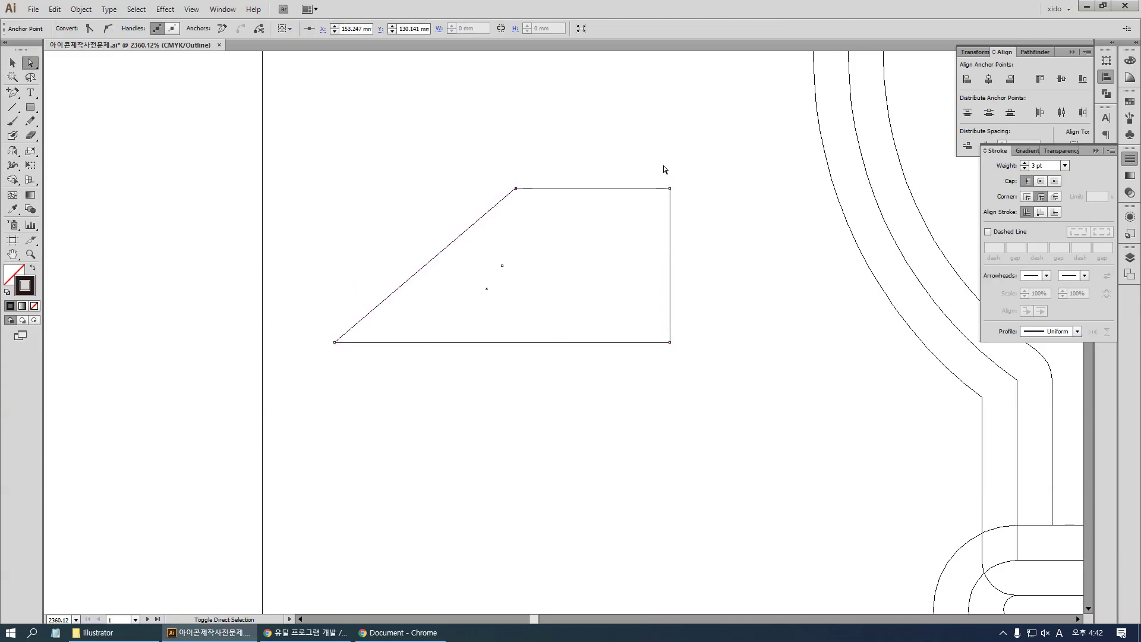
drag(665, 158, 692, 205)
drag(695, 390, 646, 322)
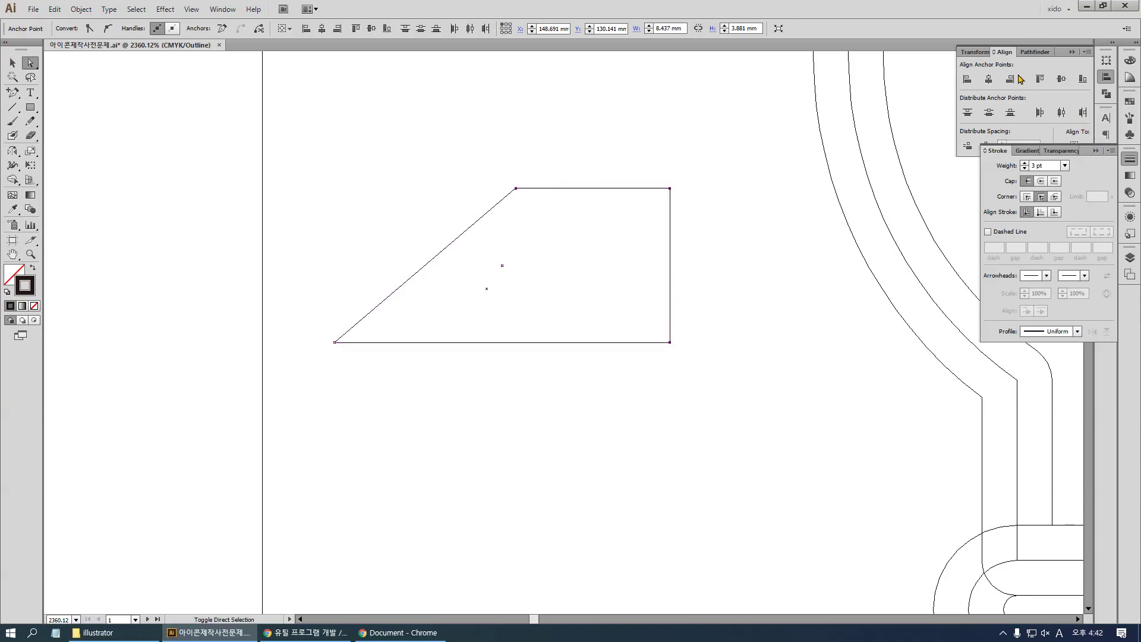
drag(1005, 52, 764, 96)
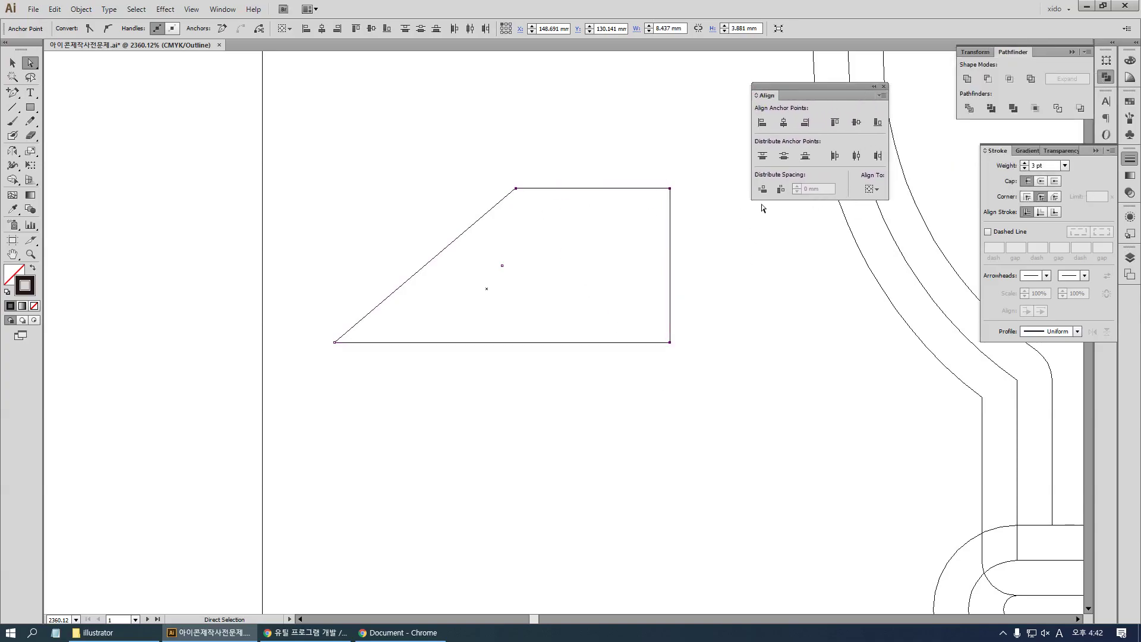
Try aligning the three anchors to their horizontal center, reselect them, and keep the alignment reference on Align to Selection
click(783, 122)
drag(487, 158, 553, 232)
drag(644, 115, 694, 208)
drag(747, 428, 619, 314)
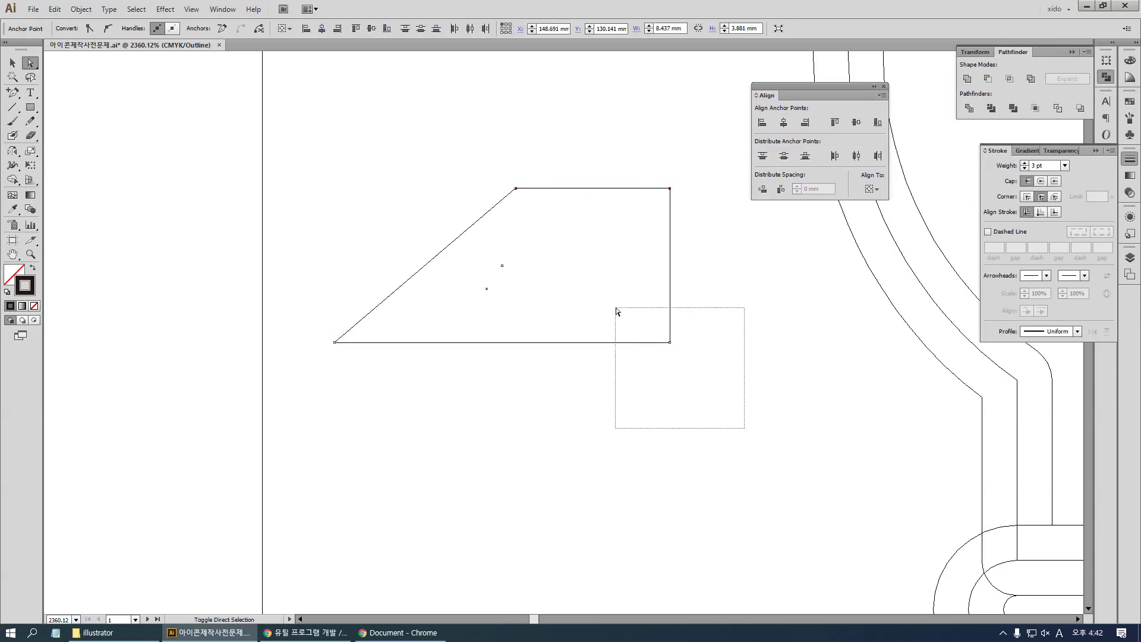
click(670, 189)
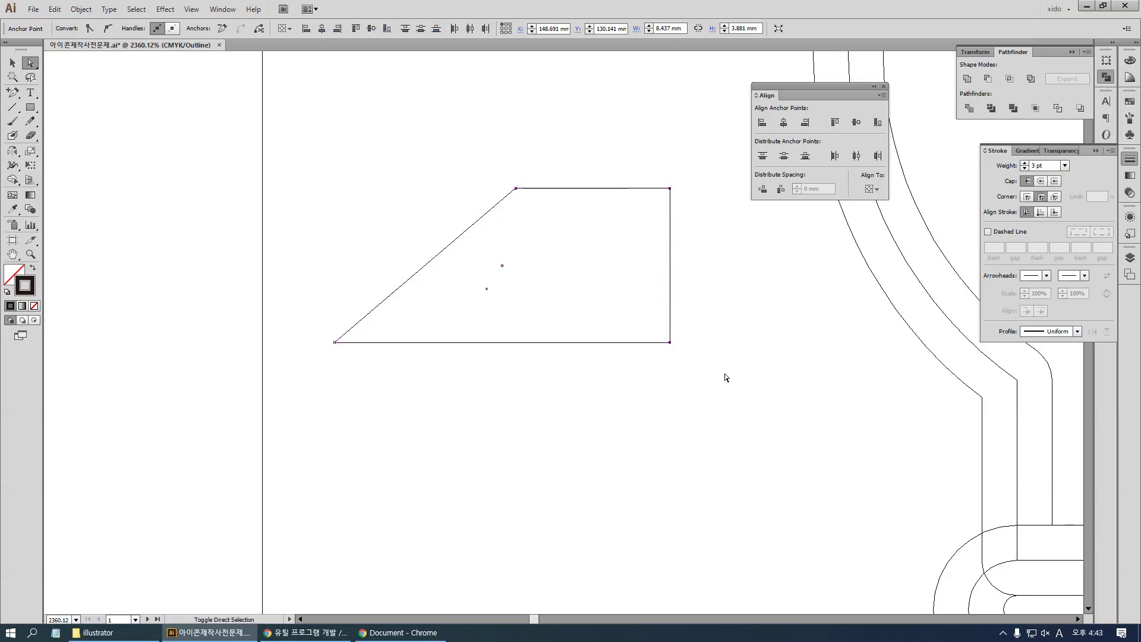
click(871, 189)
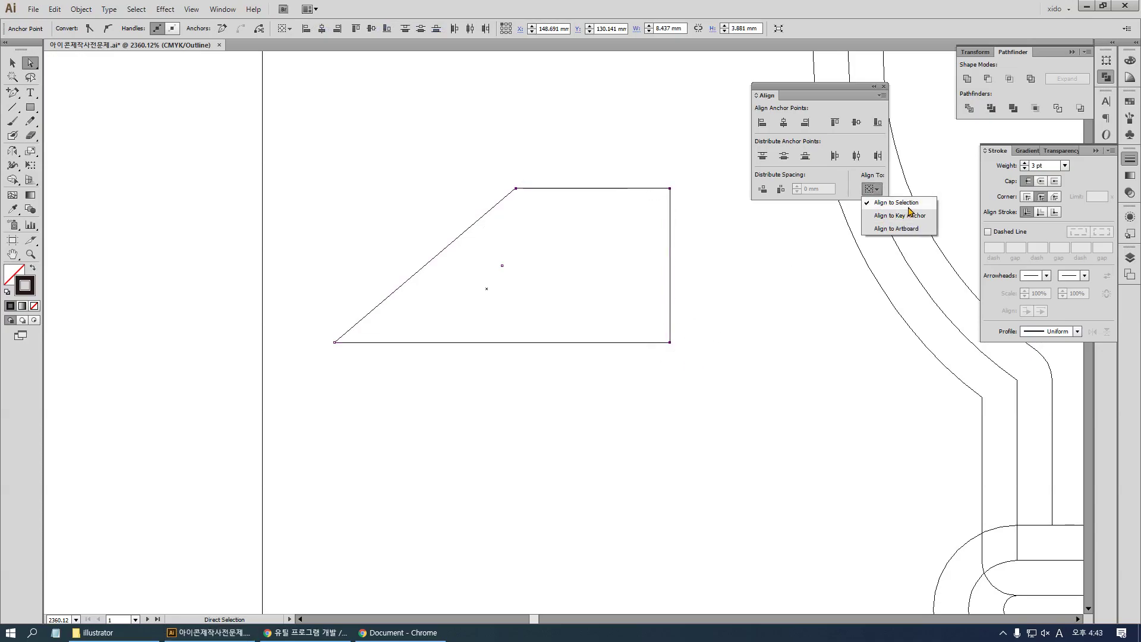
click(908, 204)
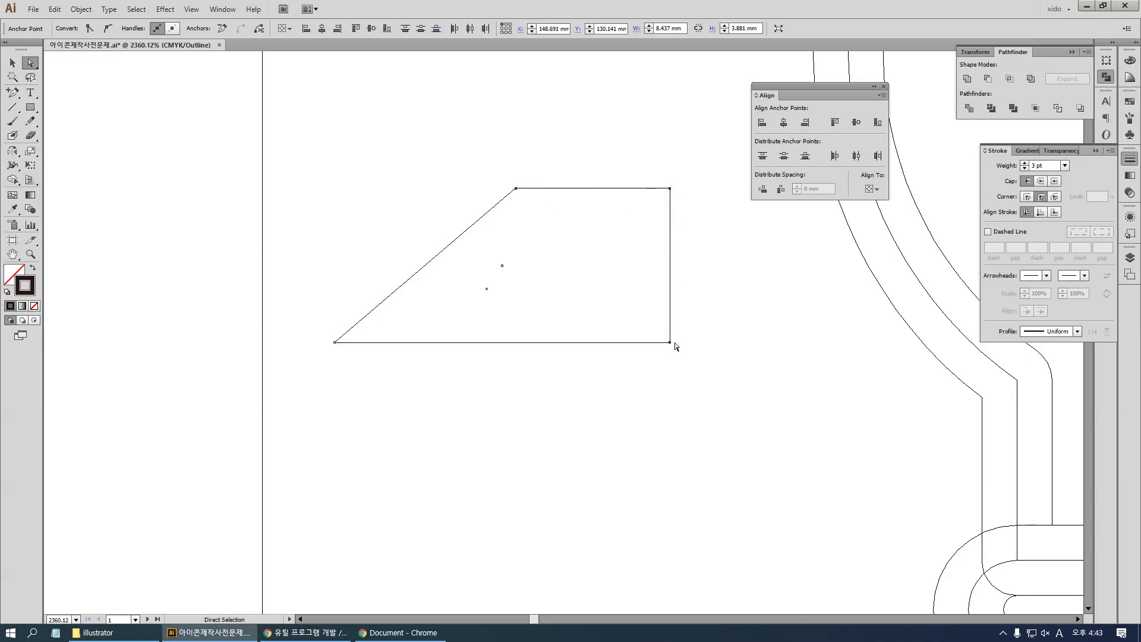
Nudge the lower-right anchor inward and distribute it horizontally midway between the two upper anchors
drag(670, 343, 658, 342)
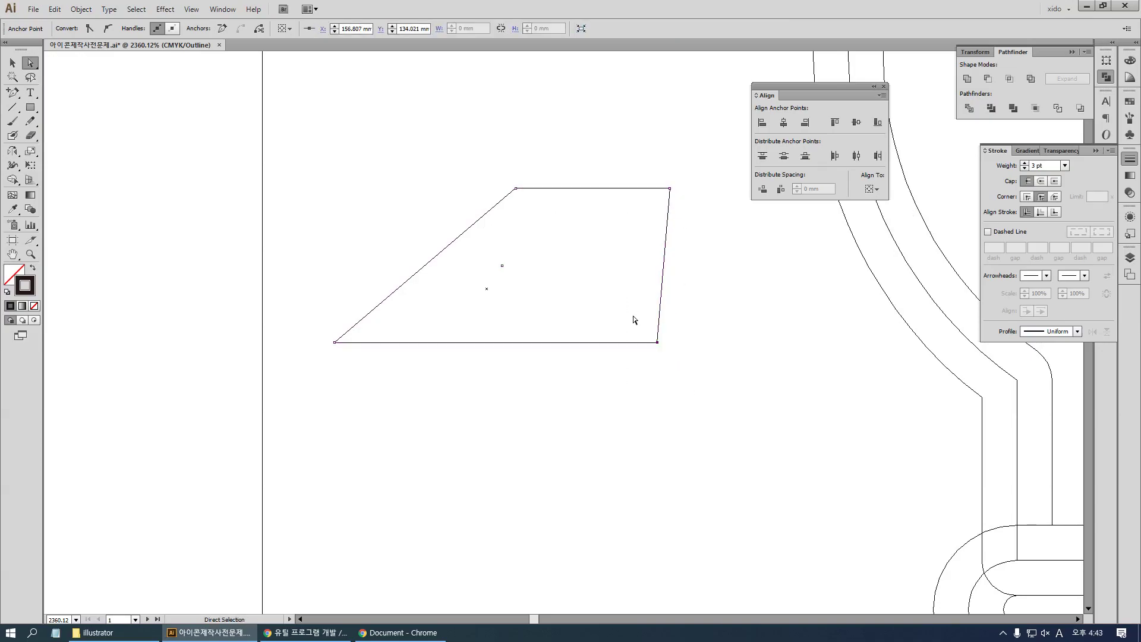
drag(507, 155, 707, 392)
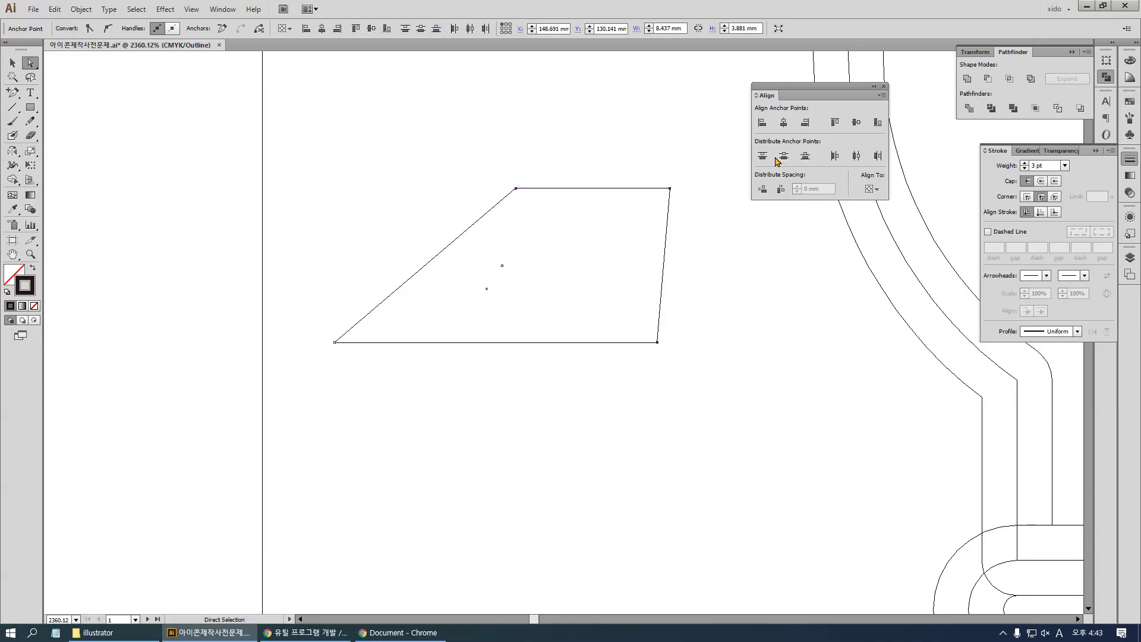
click(856, 156)
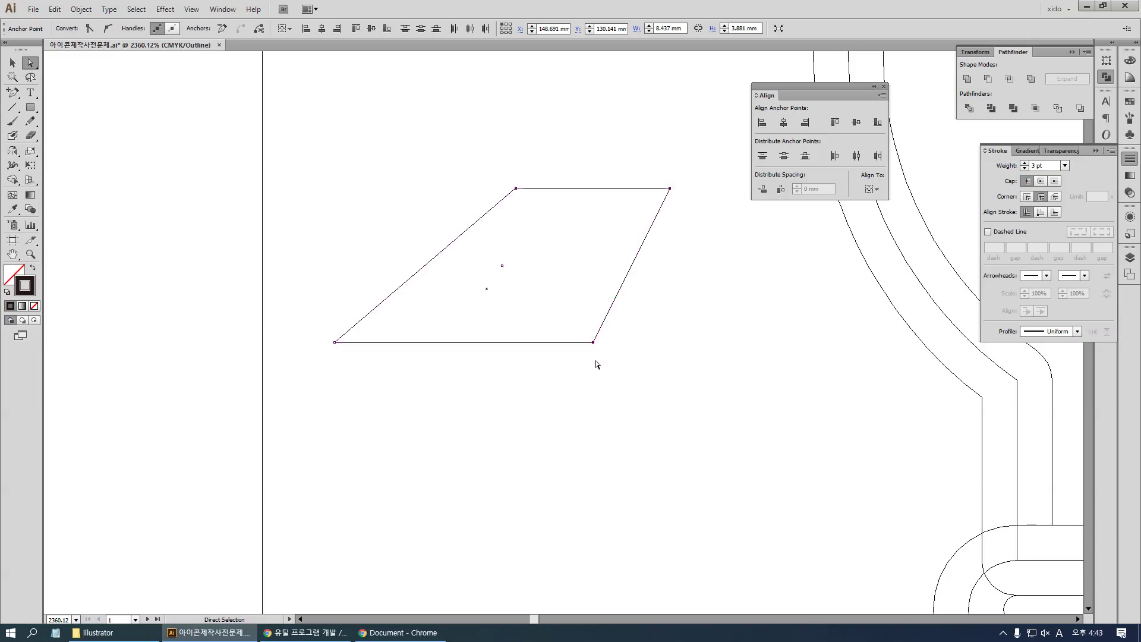
Delete the far lower-left anchor to turn the shape into a downward-pointing triangle, and deselect it
key(minus)
click(335, 342)
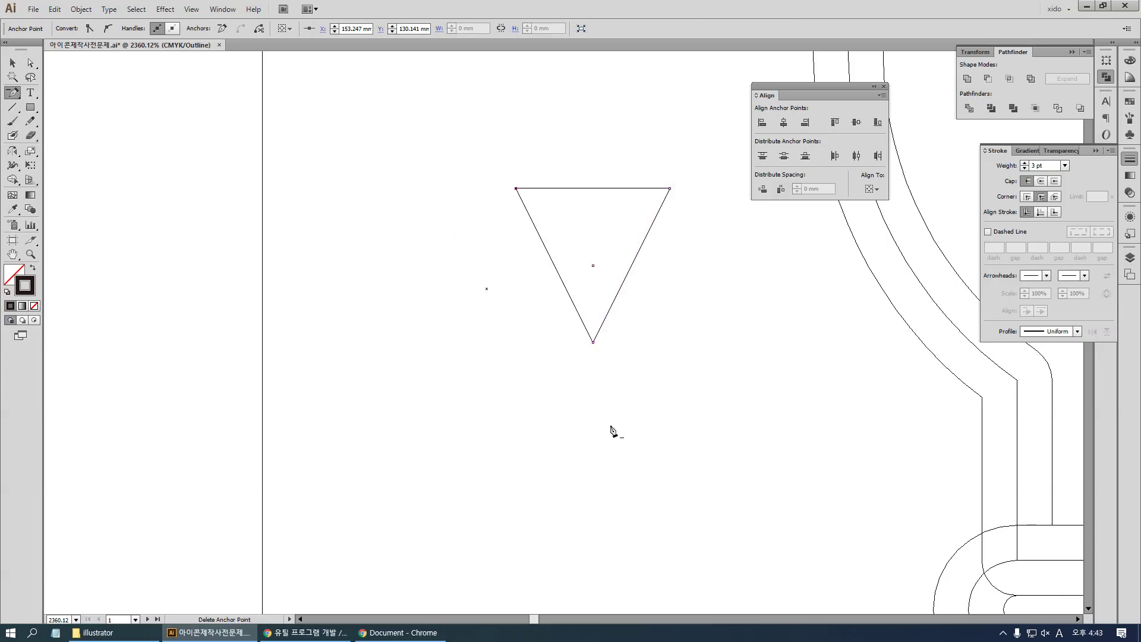
key(v)
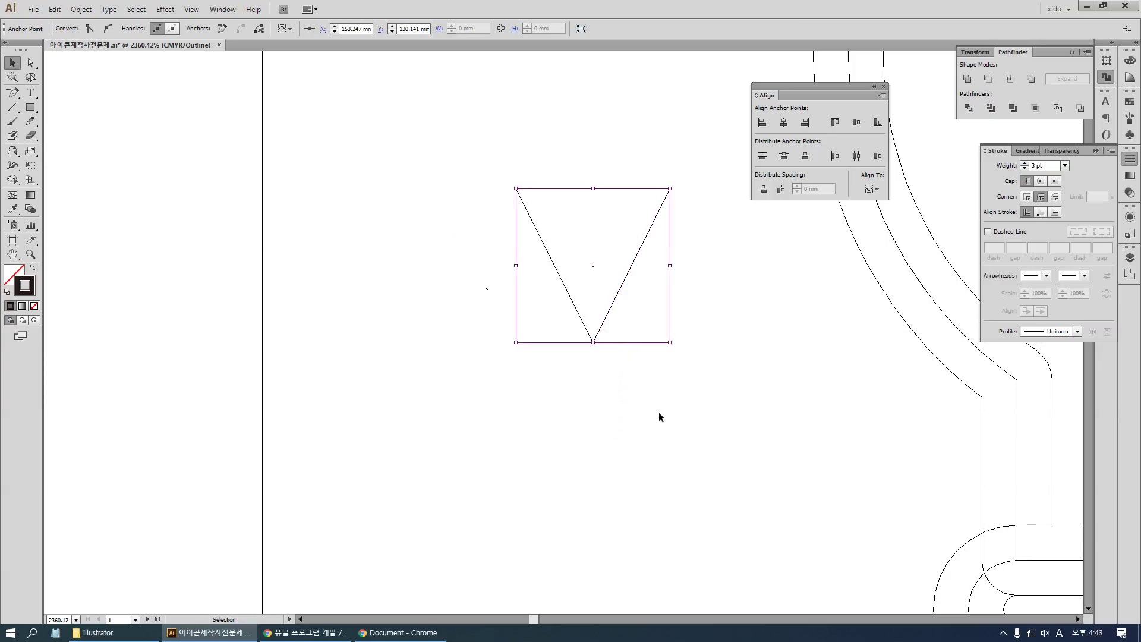
click(660, 402)
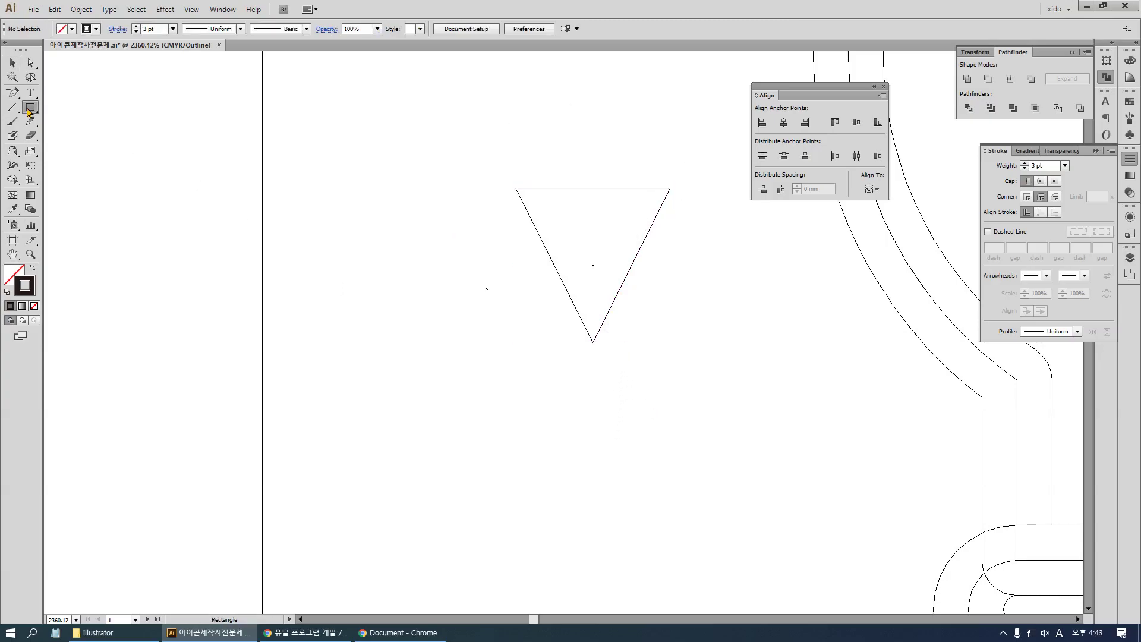
Create a three-sided polygon with a 17.6389 mm radius using the Polygon tool
drag(30, 107, 138, 153)
click(382, 229)
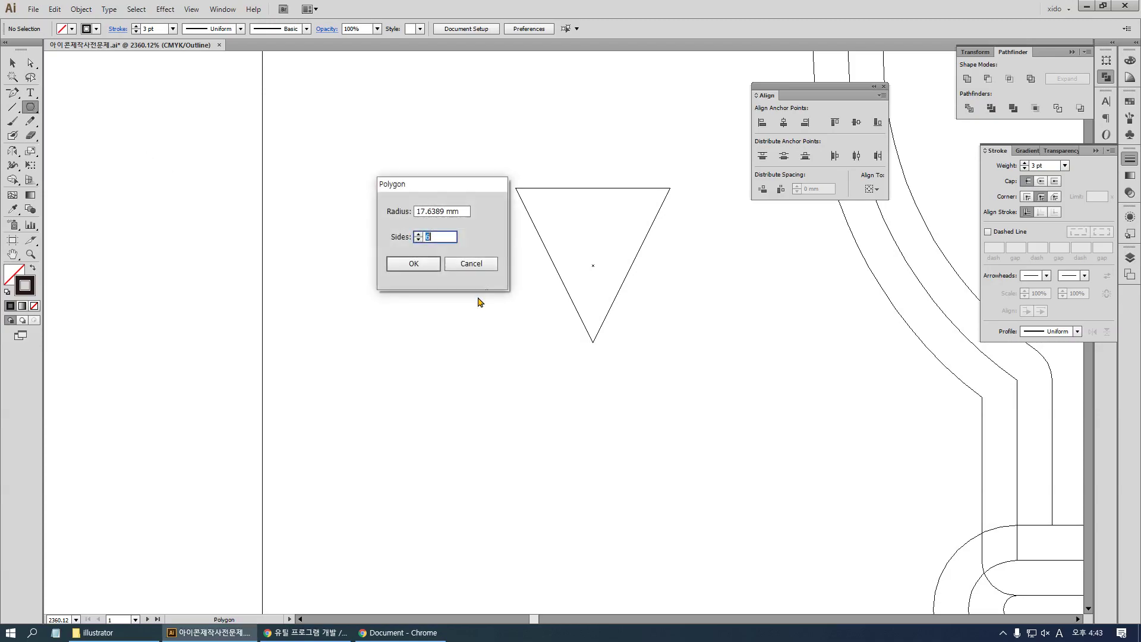
click(419, 240)
click(418, 262)
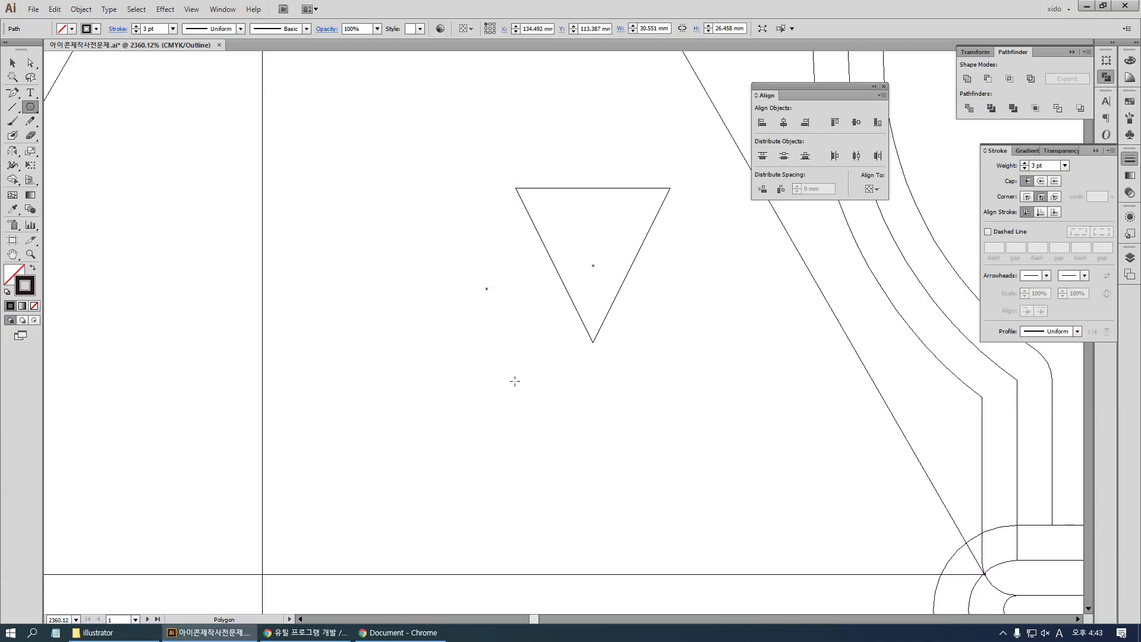
Scale the new large triangle uniformly to 30%
key(s)
key(Return)
text(30)
key(shift+Tab)
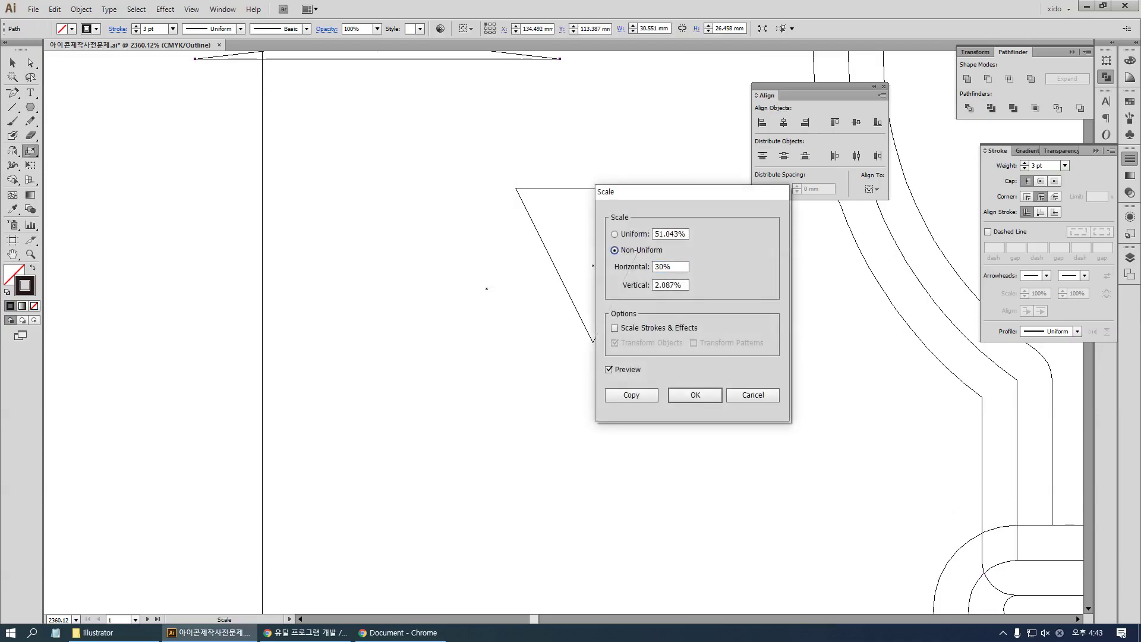
key(shift+Tab)
text(30)
key(Tab)
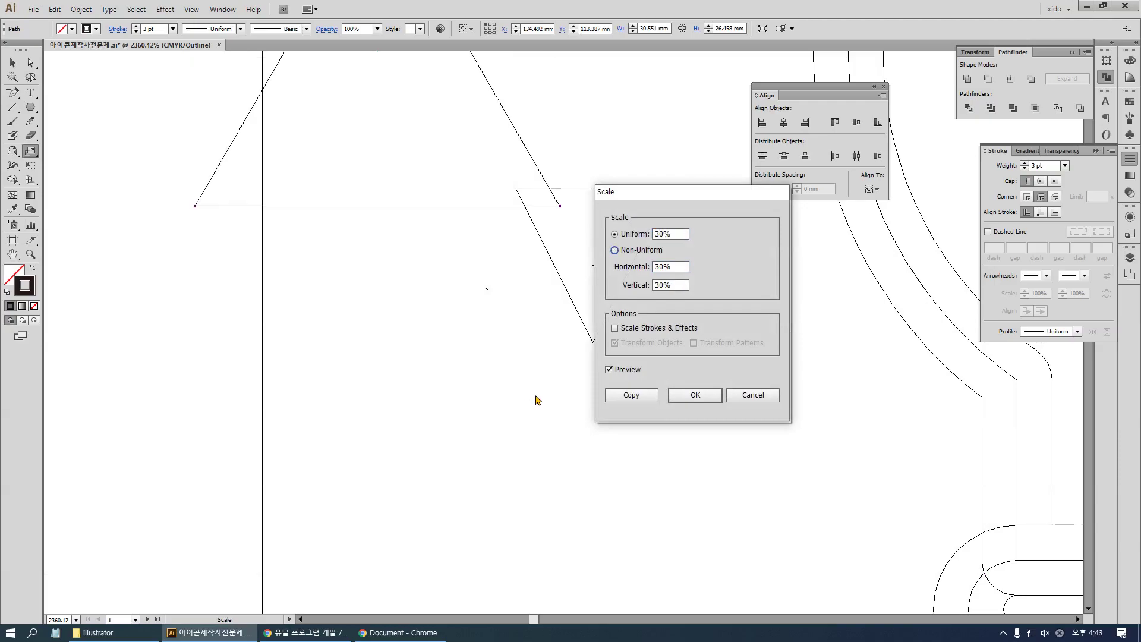
click(693, 395)
Move the polygon triangle lower on the canvas, delete it, and restore the Rectangle tool
click(12, 62)
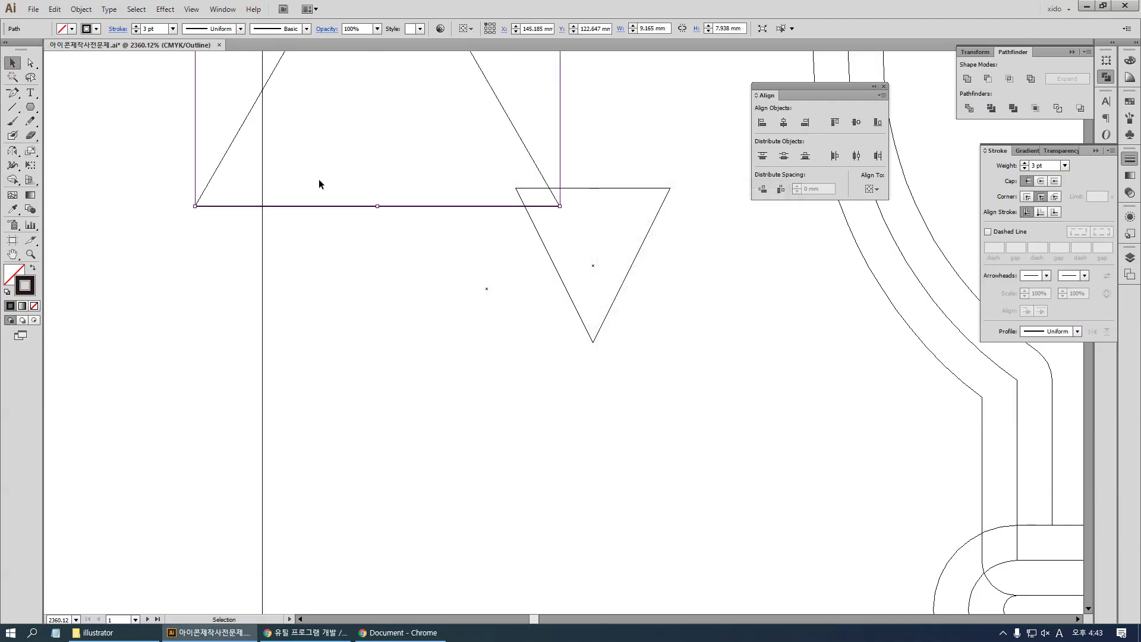
drag(348, 206, 395, 384)
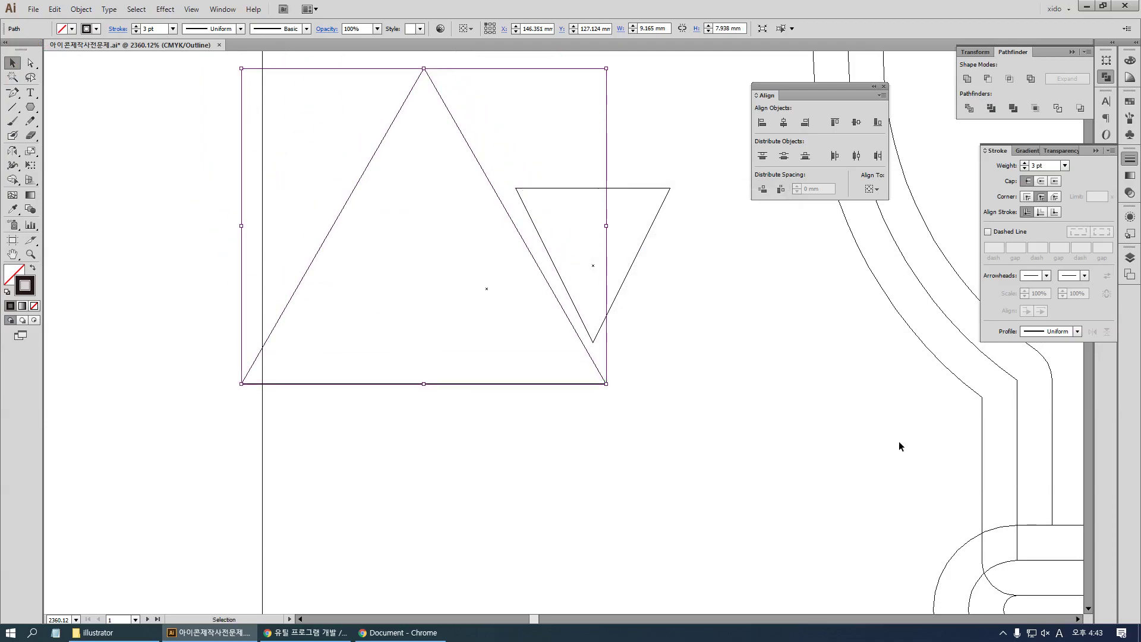
key(Delete)
drag(31, 106, 118, 108)
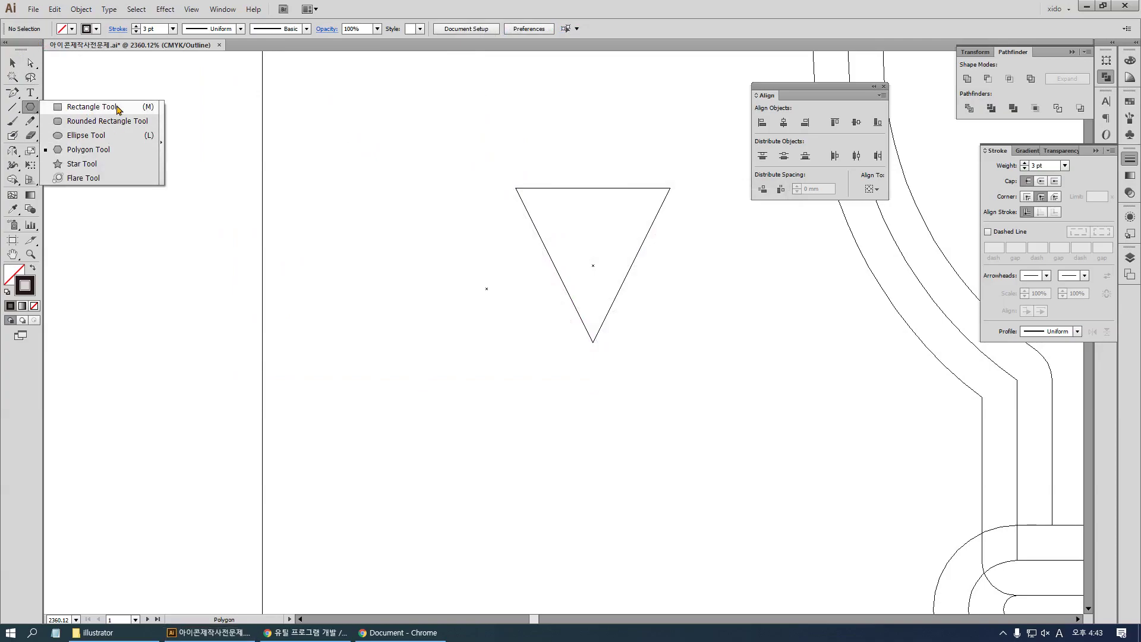
drag(119, 108, 119, 108)
Flatten the downward-pointing triangle to about 2.14 mm high and compare its stroked shape with the reference bulb's filament
key(v)
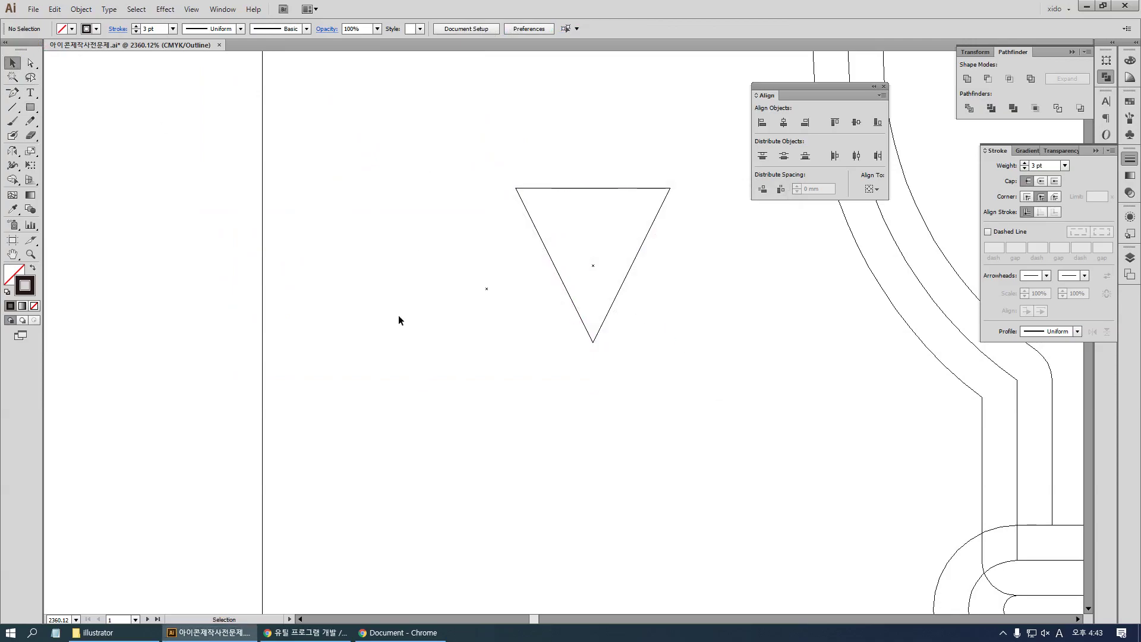
click(557, 270)
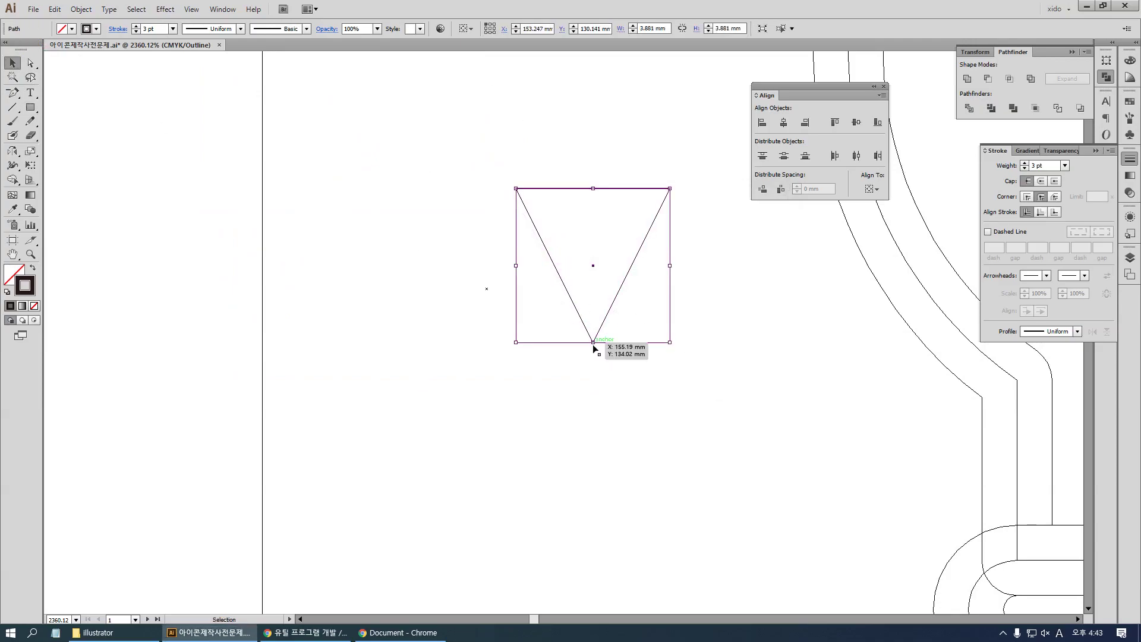
drag(593, 342, 593, 274)
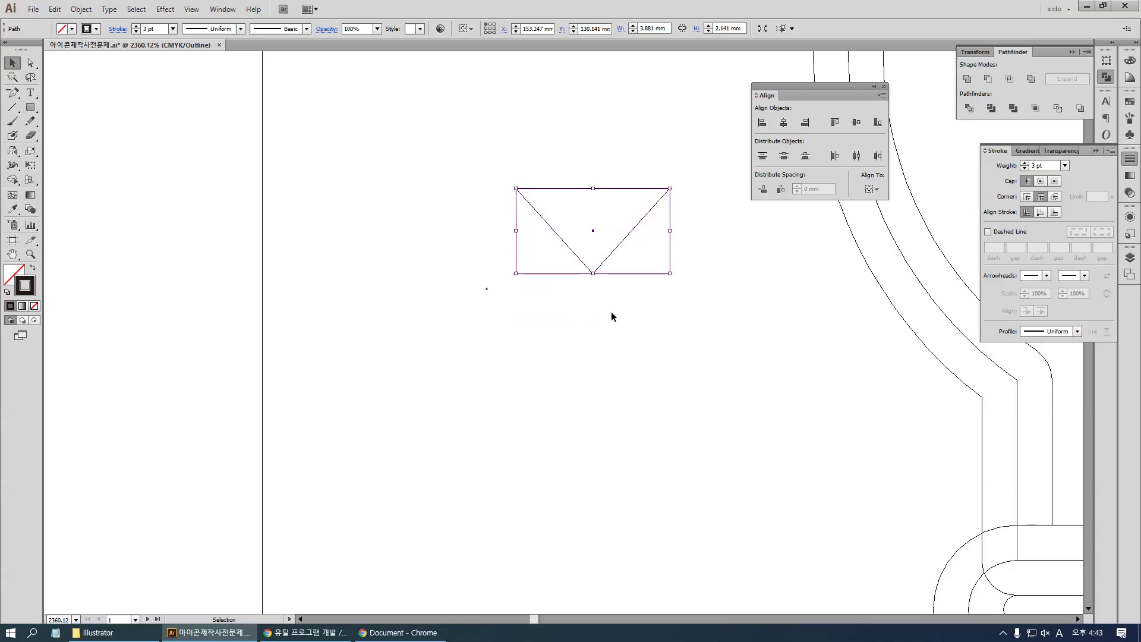
key(ctrl+y)
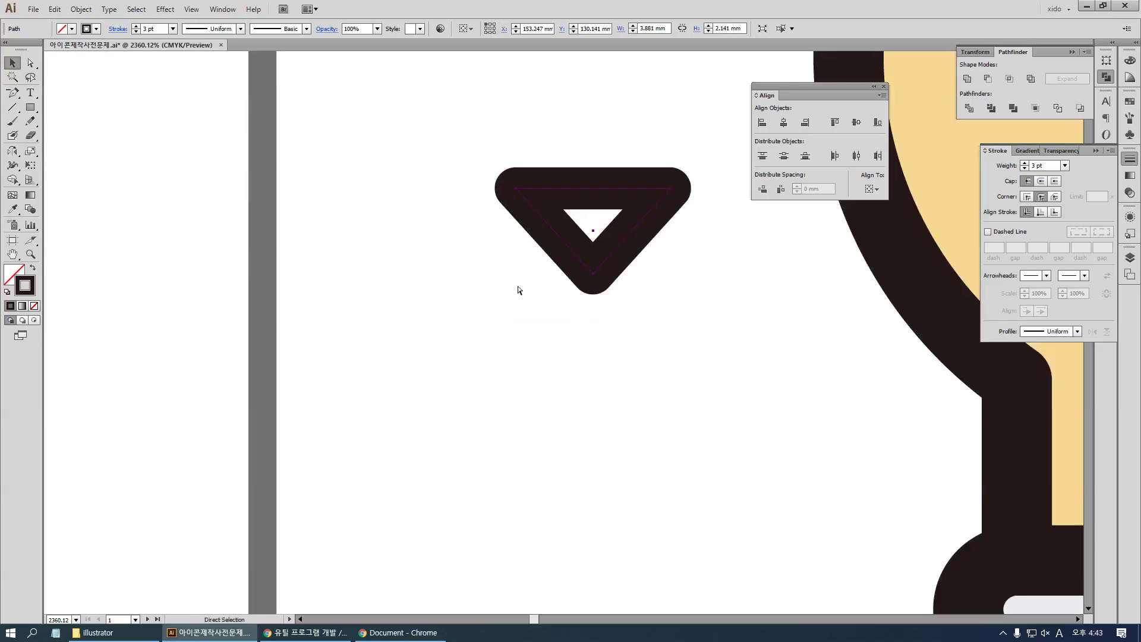
key(ctrl+minus)
key(ctrl+minus)
drag(67, 264, 377, 259)
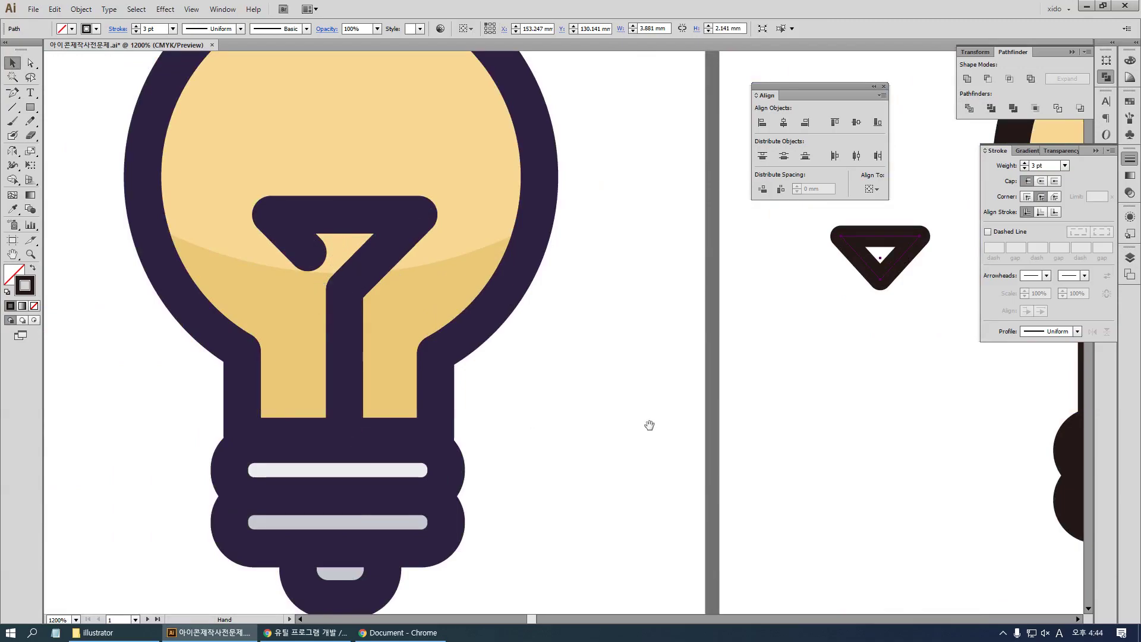
scroll(649, 425, right, 5)
drag(418, 176, 678, 395)
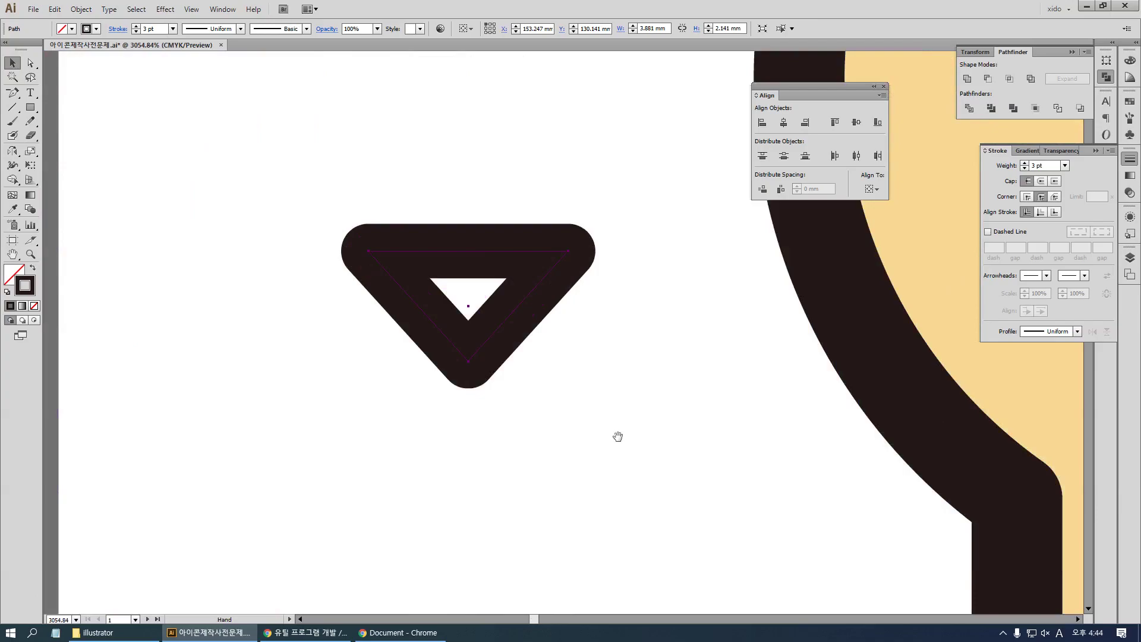
In outline view, add an anchor point midway along the triangle's left slanted edge
key(ctrl+y)
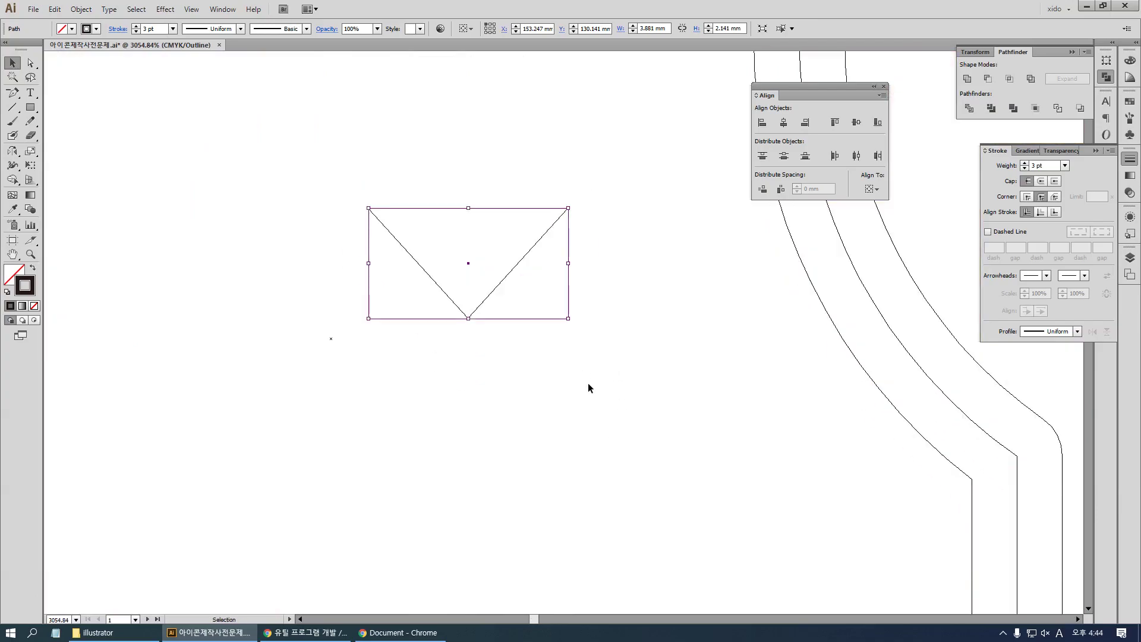
key(p)
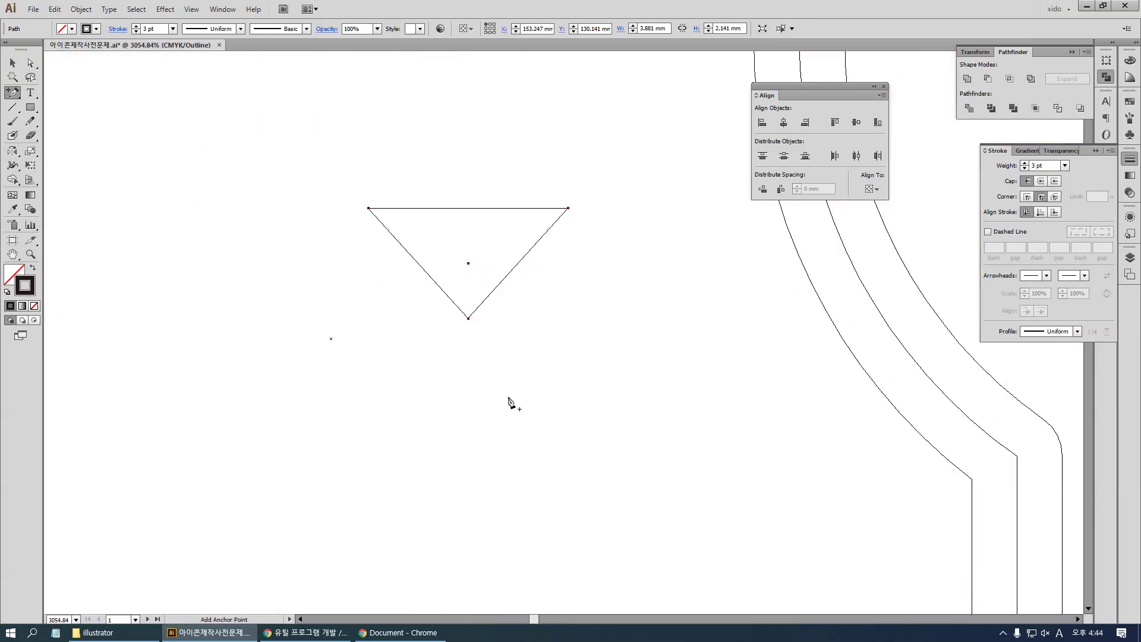
click(418, 262)
key(a)
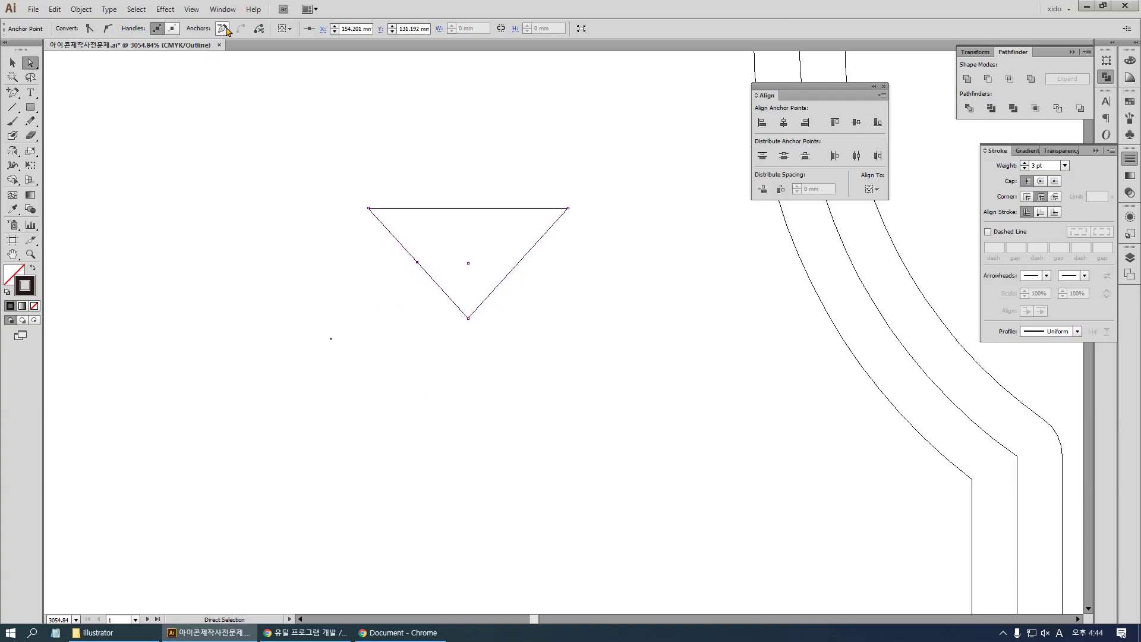
Cut the triangle's path at the new anchor on the left slanted edge and deselect it
click(259, 32)
drag(378, 250, 432, 277)
click(416, 263)
click(260, 30)
click(432, 340)
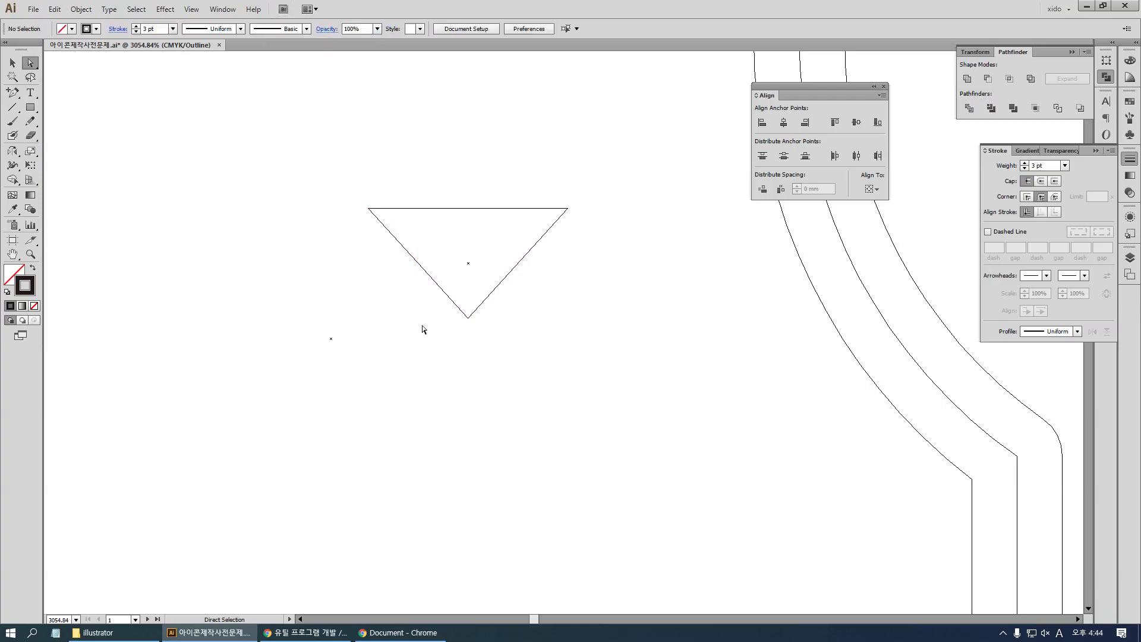
Try separating the overlapping cut ends by dragging at the cut and nudging the upper endpoint left, undoing each move
click(423, 270)
drag(422, 271, 398, 284)
key(ctrl+z)
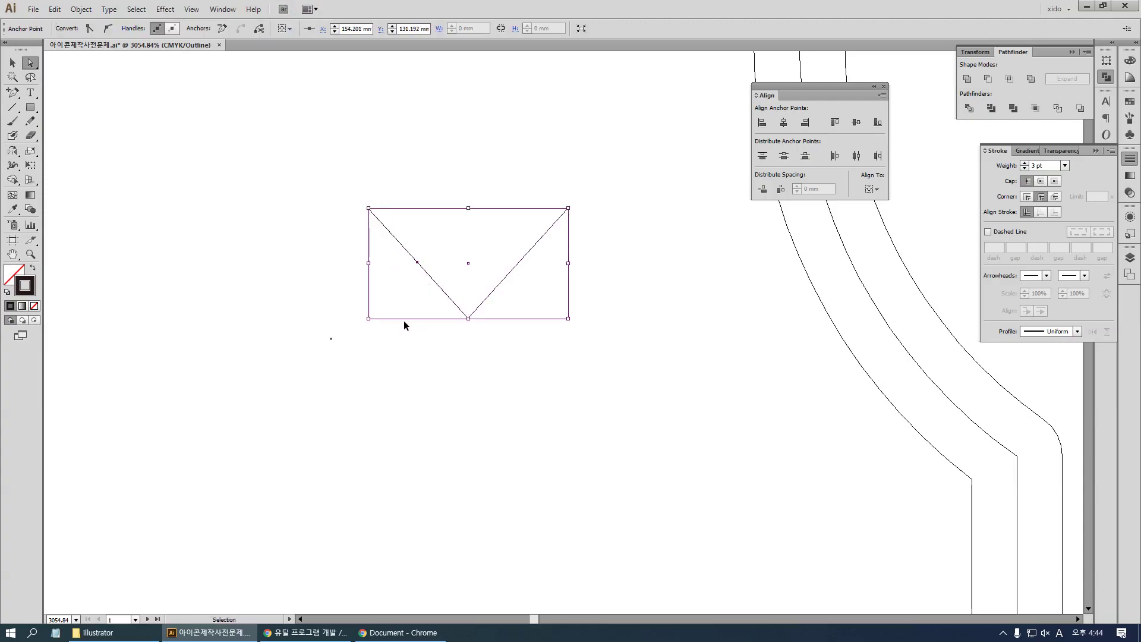
click(426, 269)
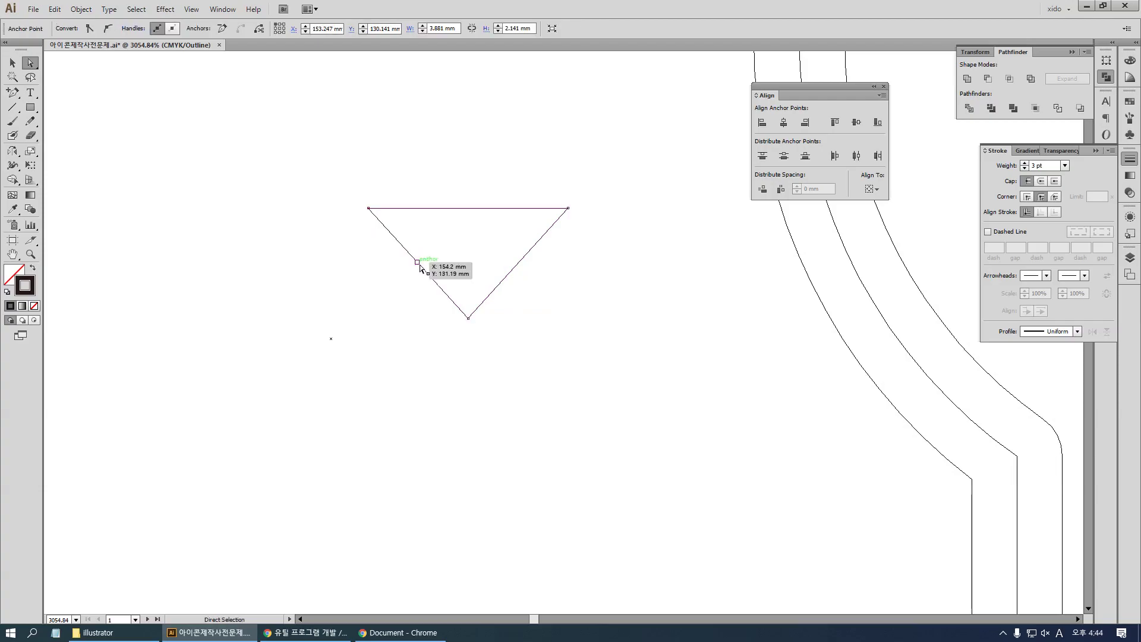
click(417, 263)
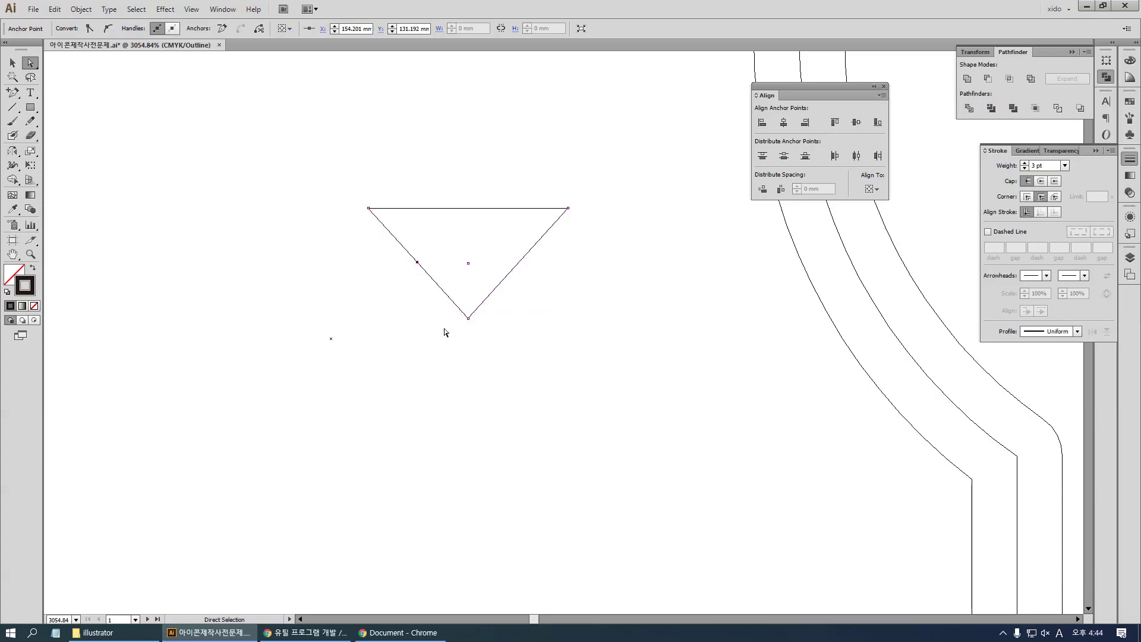
key(ctrl)
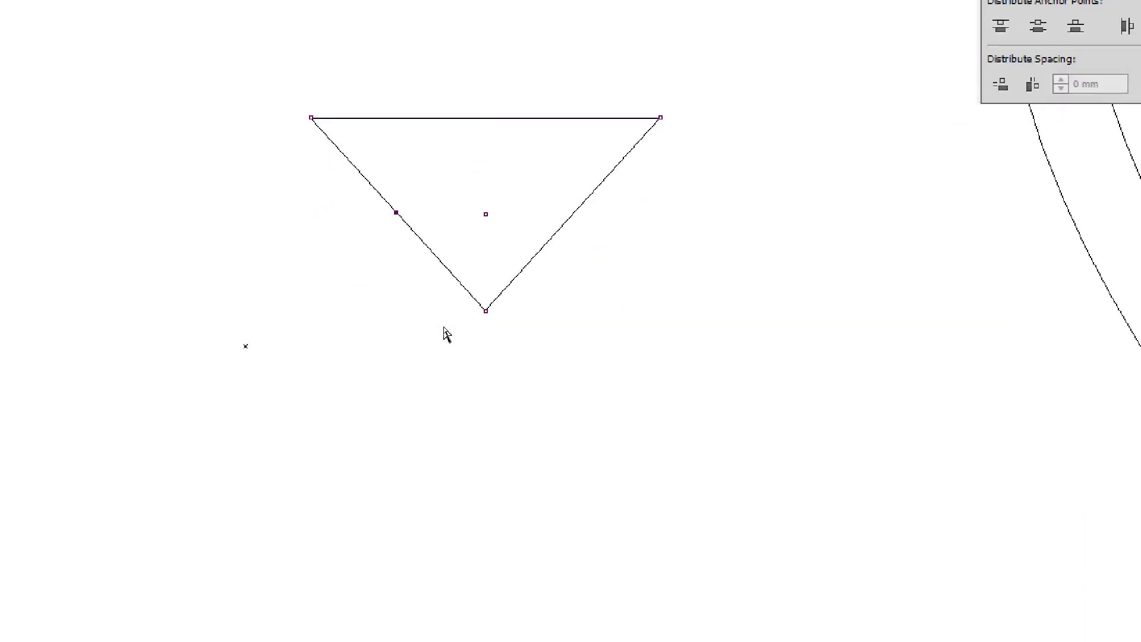
drag(397, 214, 399, 215)
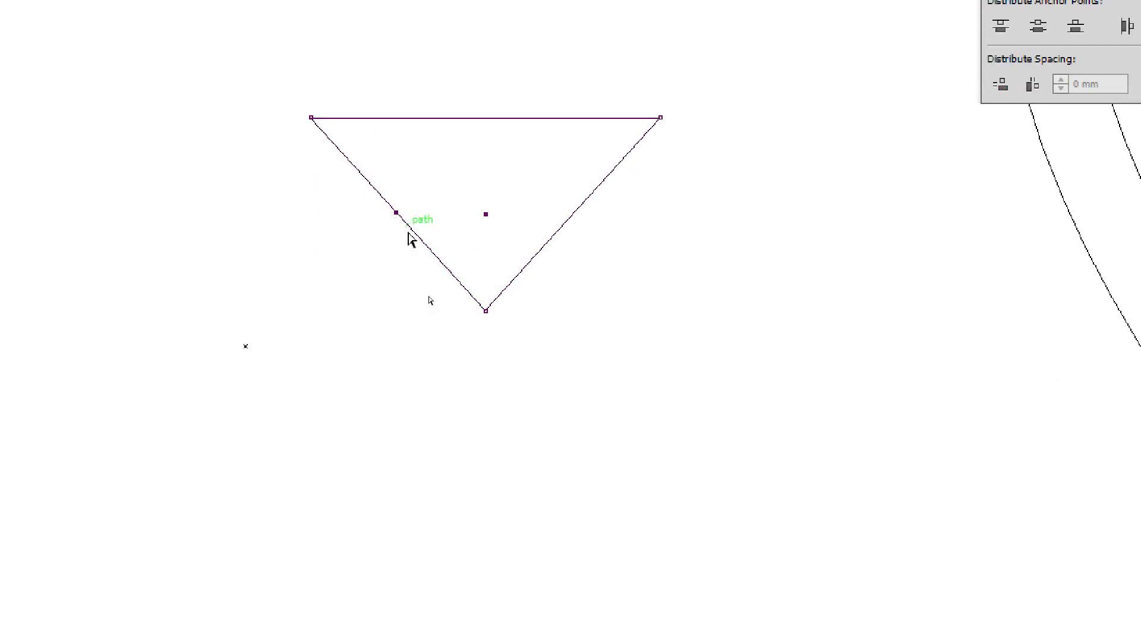
key(Left)
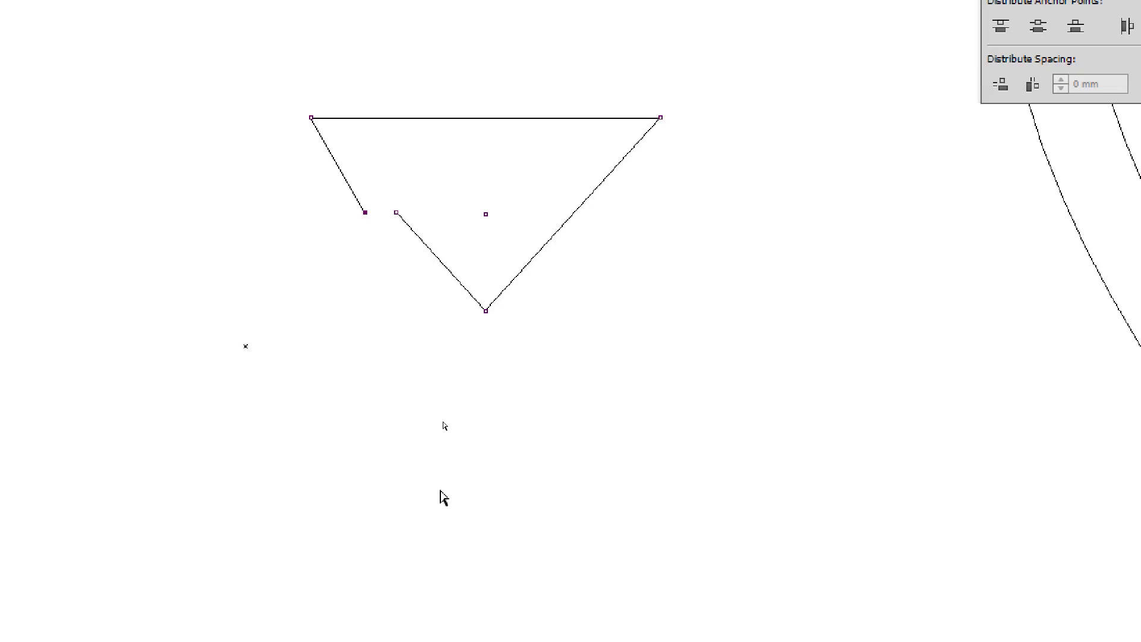
key(ctrl+z)
Reselect the upper cut endpoint and nudge it left again, undoing and redoing the move
key(v)
key(a)
drag(395, 215, 395, 216)
key(Left)
key(ctrl+z)
key(ctrl+shift+z)
key(ctrl+z)
key(ctrl+shift+z)
Pull the lower cut endpoint out and place it straight below the triangle's tip as a vertical stem, returning to preview
drag(232, 171, 407, 249)
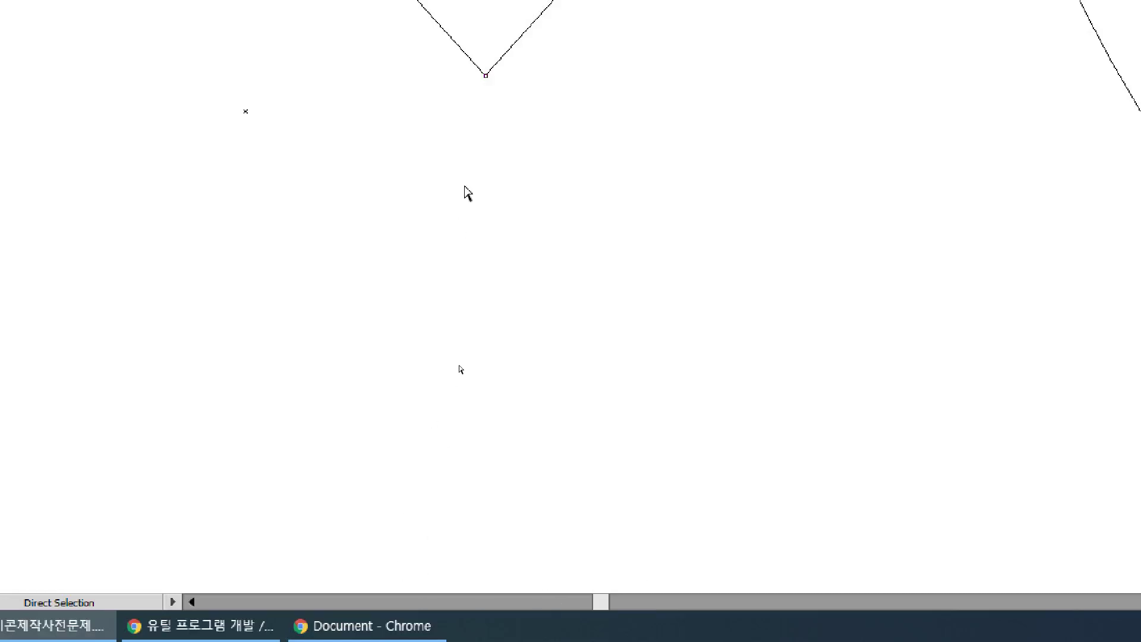
key(shift+Right)
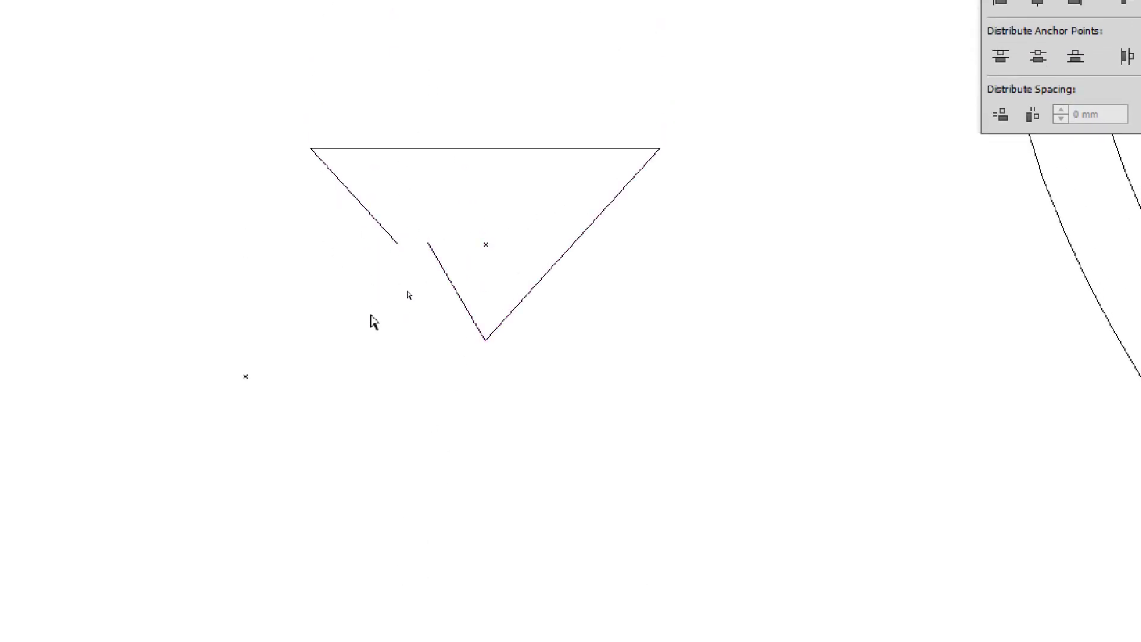
drag(429, 243, 486, 512)
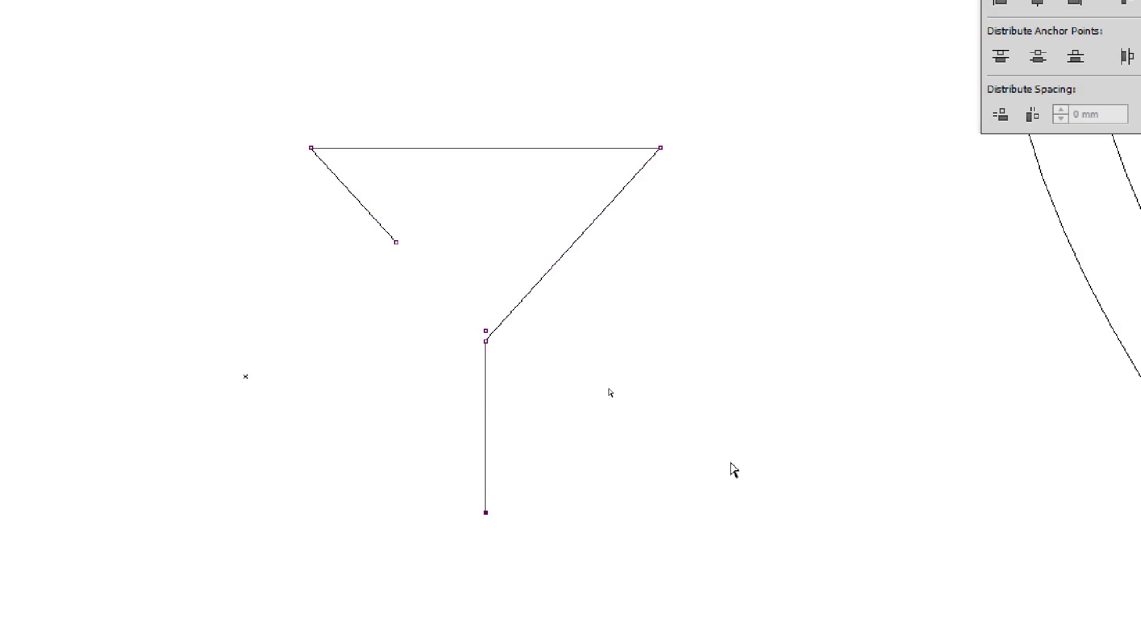
key(v)
key(ctrl+y)
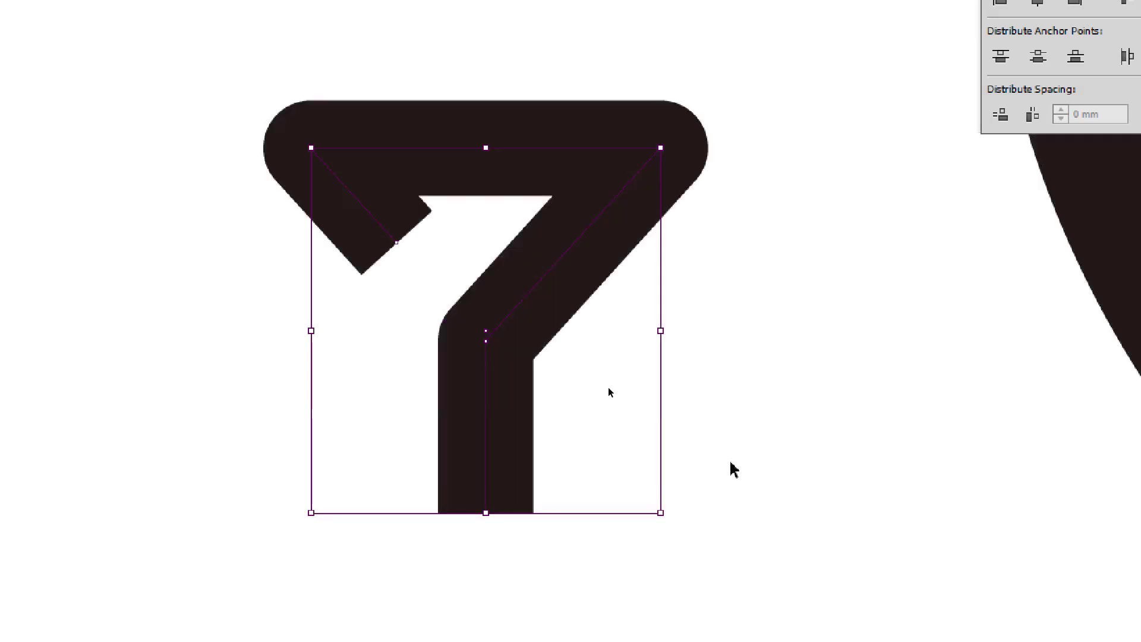
Enlarge the filament shape proportionally from its upper edge to about 6.5 mm wide and 6.8 mm high
scroll(609, 393, down, 5)
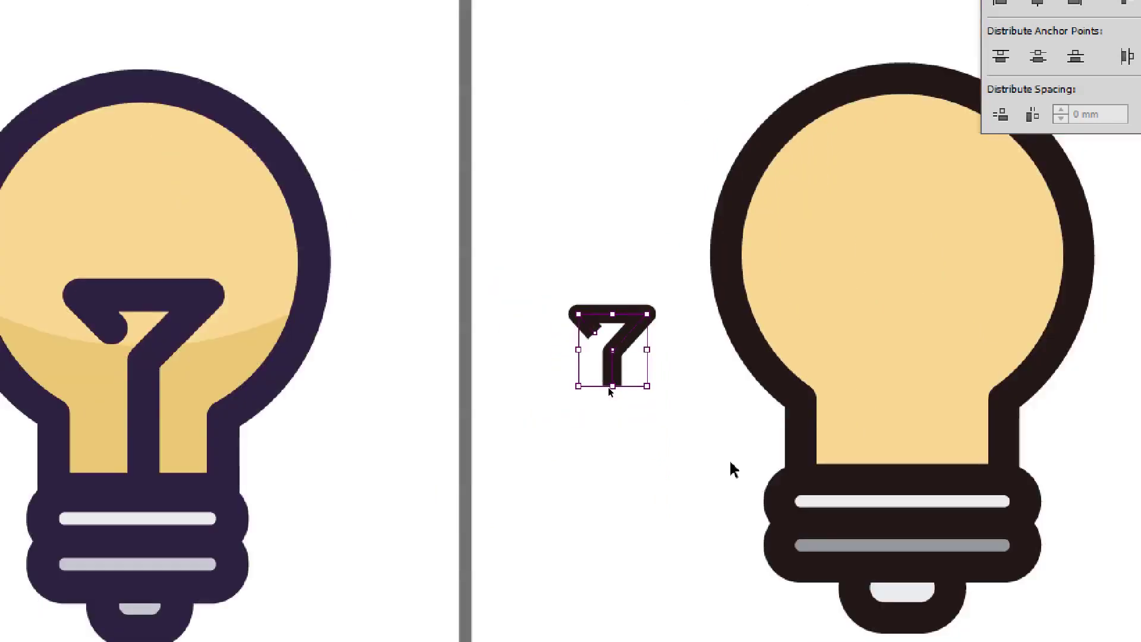
scroll(609, 389, down, 3)
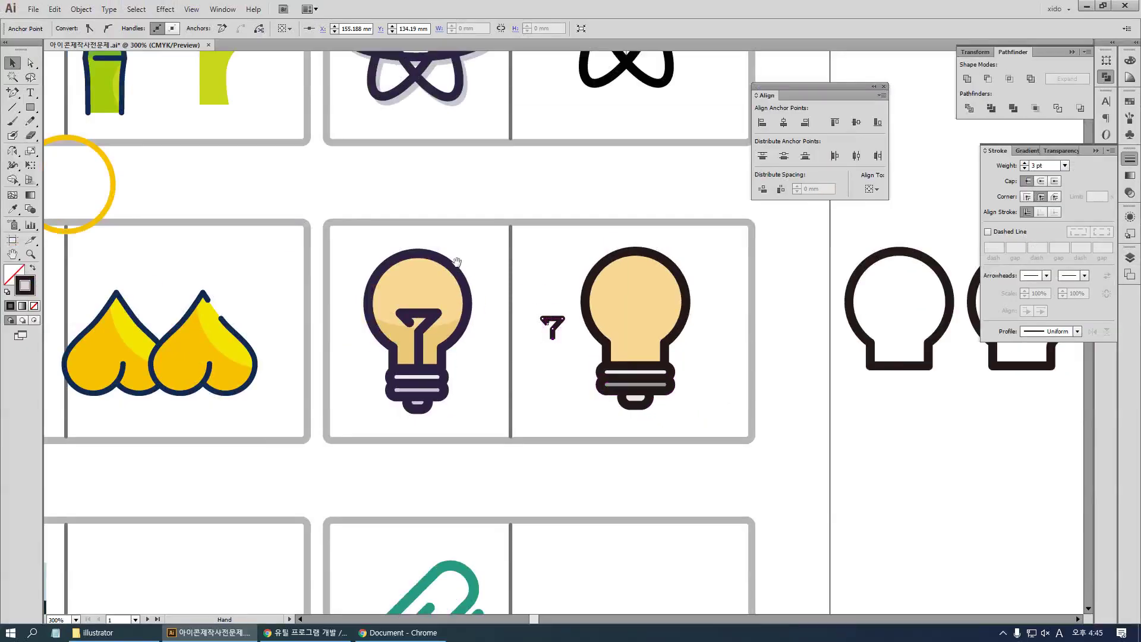
drag(505, 153, 917, 528)
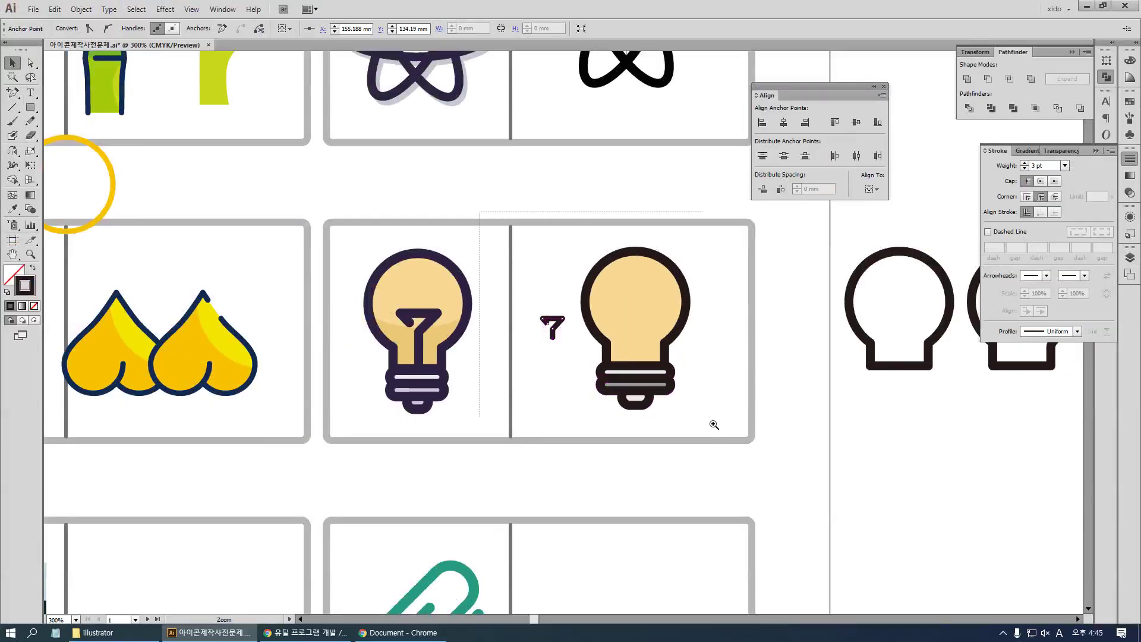
drag(714, 425, 713, 424)
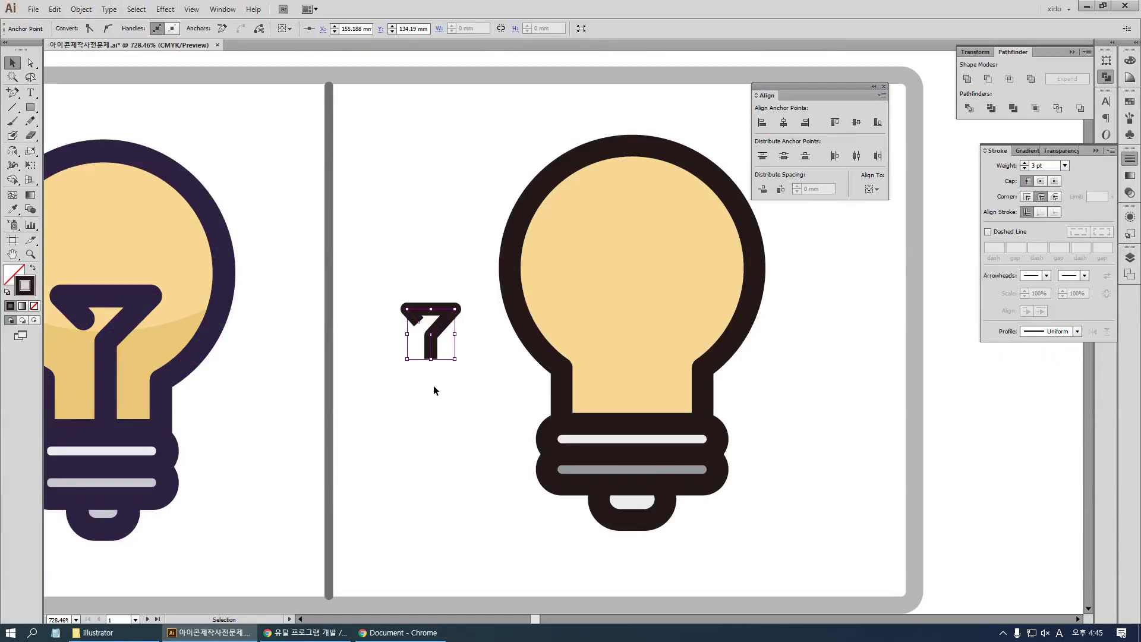
click(432, 356)
drag(433, 357, 432, 392)
click(429, 426)
key(ctrl+z)
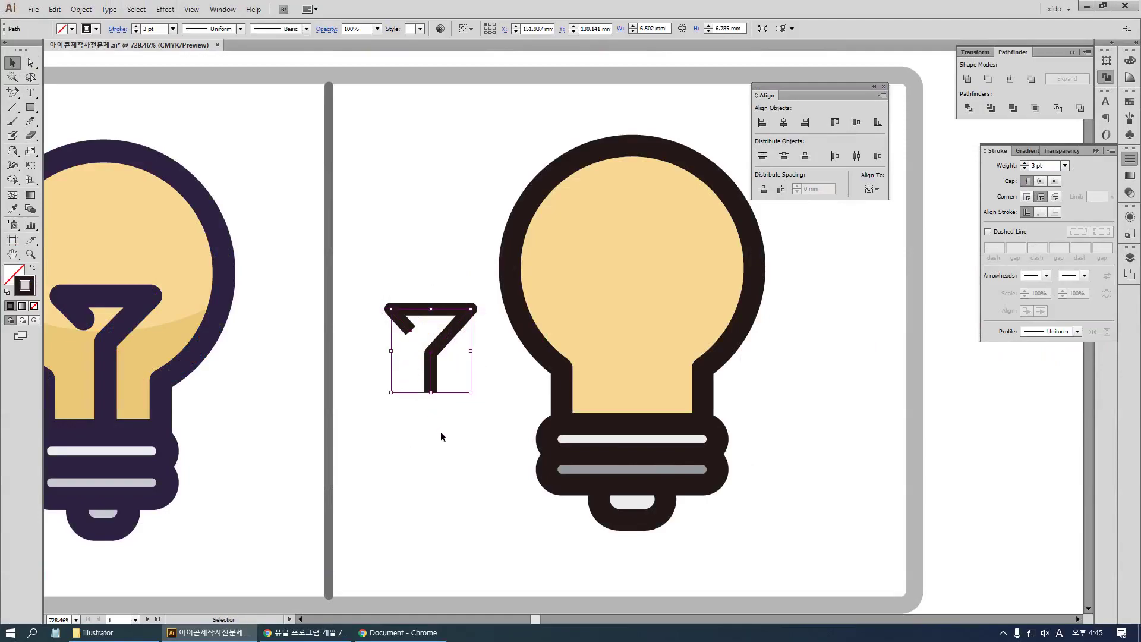
Extend the filament's stem straight down to Y 148.5 mm, apply round caps to its stroke, and deselect it
key(a)
drag(468, 436, 432, 534)
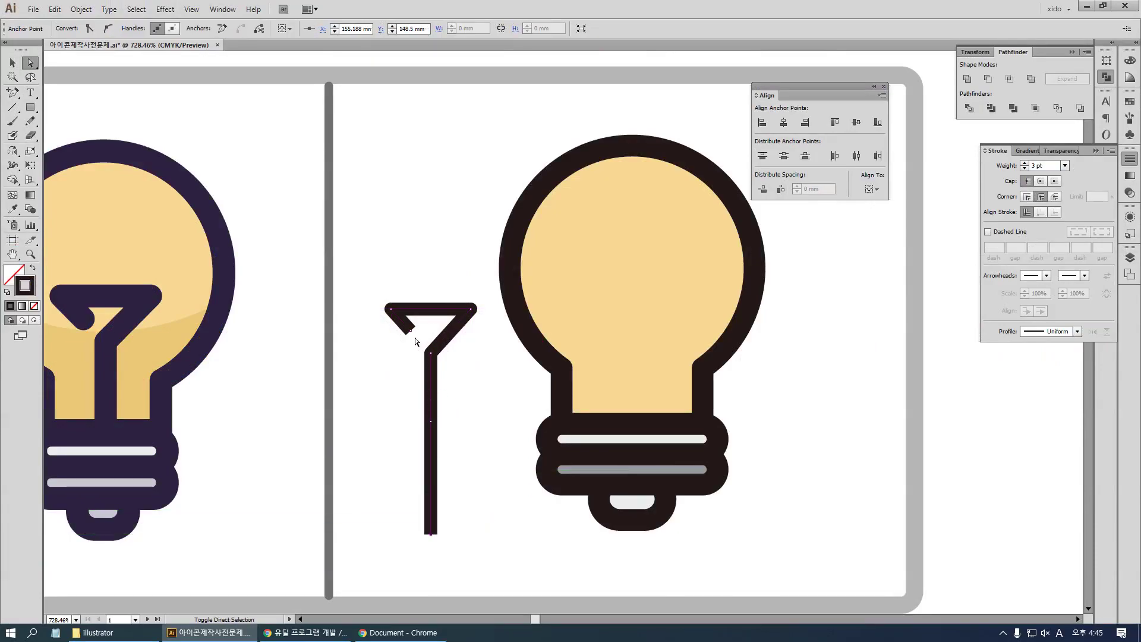
click(1041, 181)
key(v)
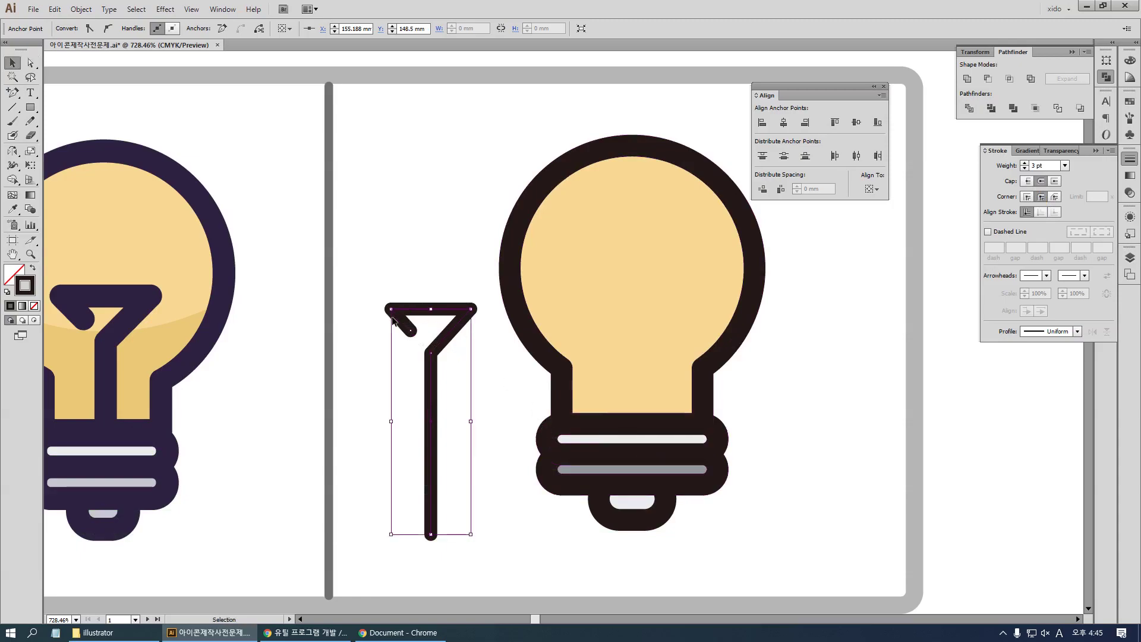
click(477, 373)
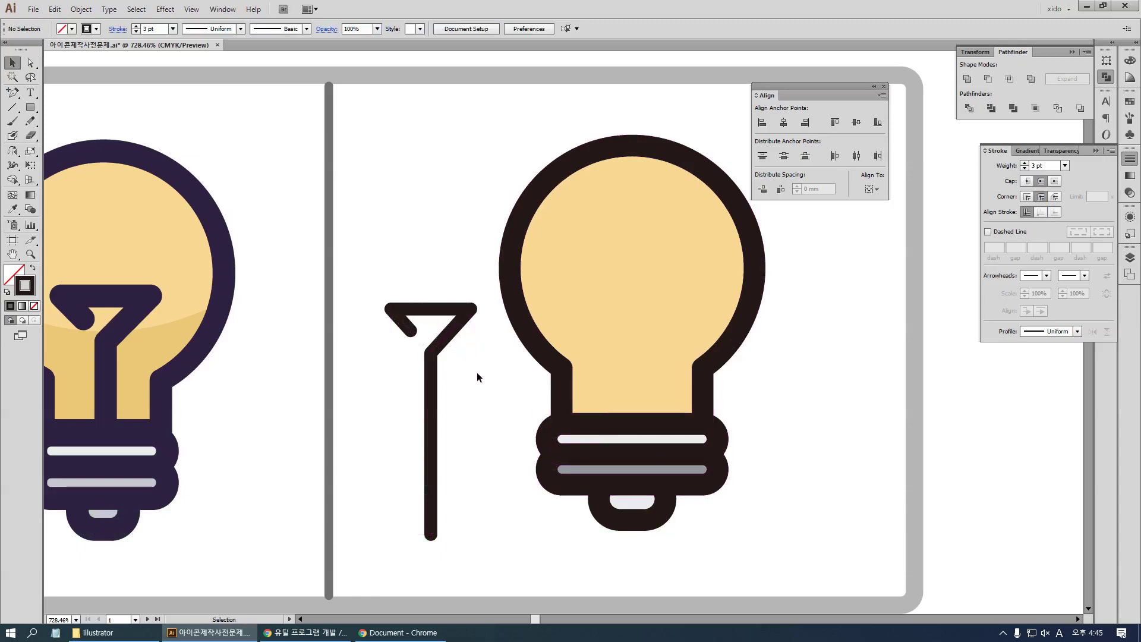
Center the filament horizontally on the yellow bulb shape and deselect both
click(408, 333)
shift+click(654, 218)
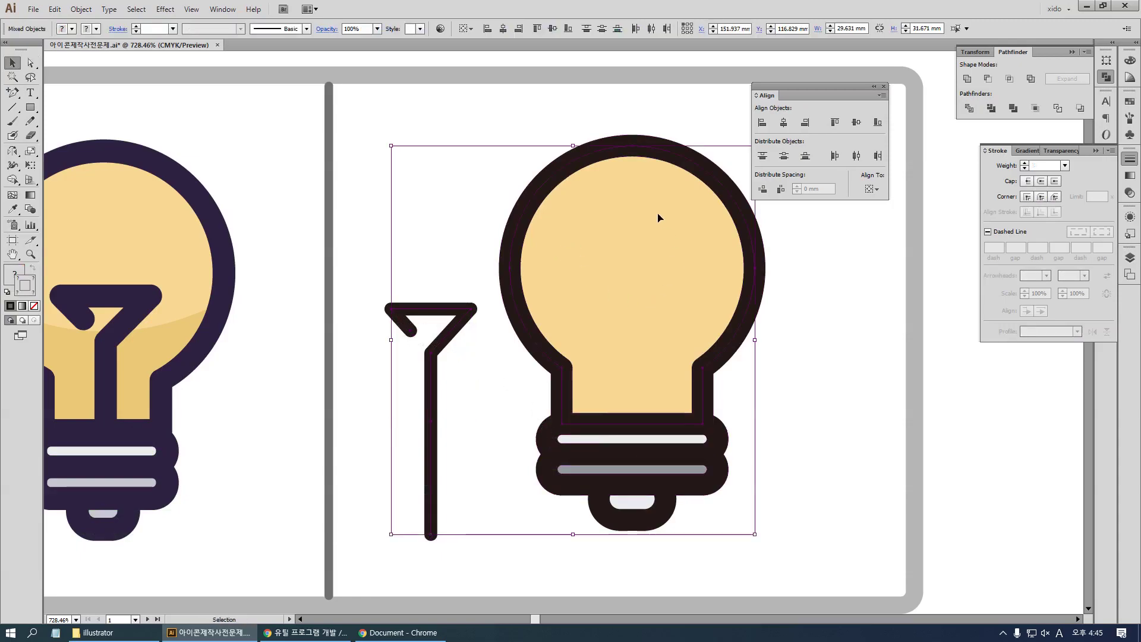
click(783, 123)
drag(815, 323, 731, 262)
click(811, 352)
In outline view, shorten the filament's stem straight up to the bulb's lower edge, making the filament about 9.2 mm high, and return to preview
key(ctrl+y)
click(660, 323)
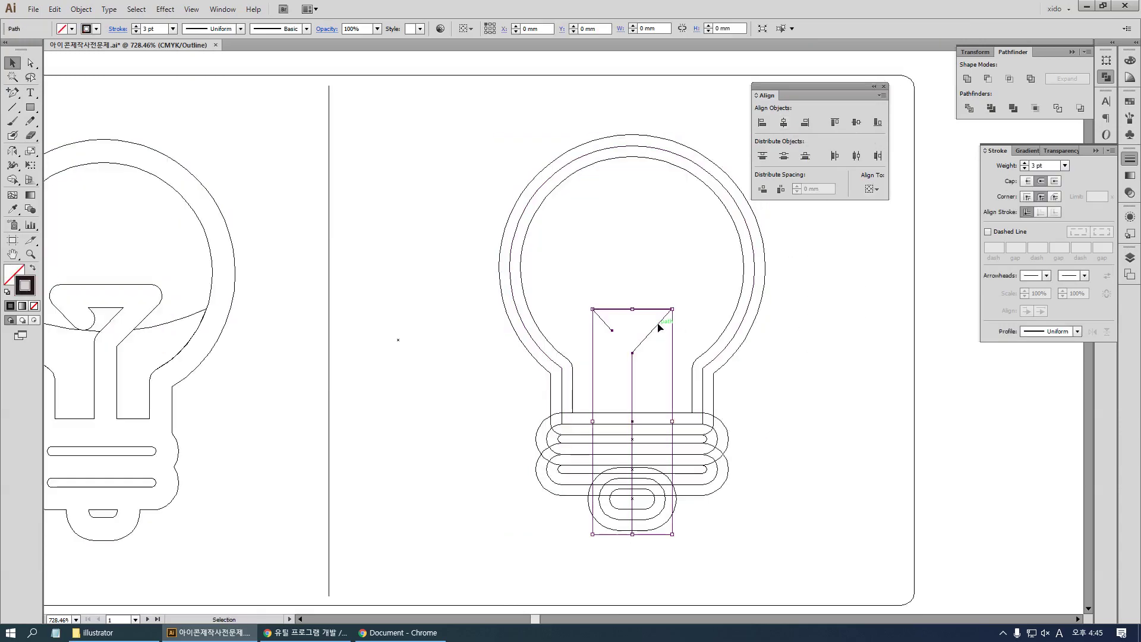
shift+click(660, 324)
click(659, 326)
key(a)
click(632, 540)
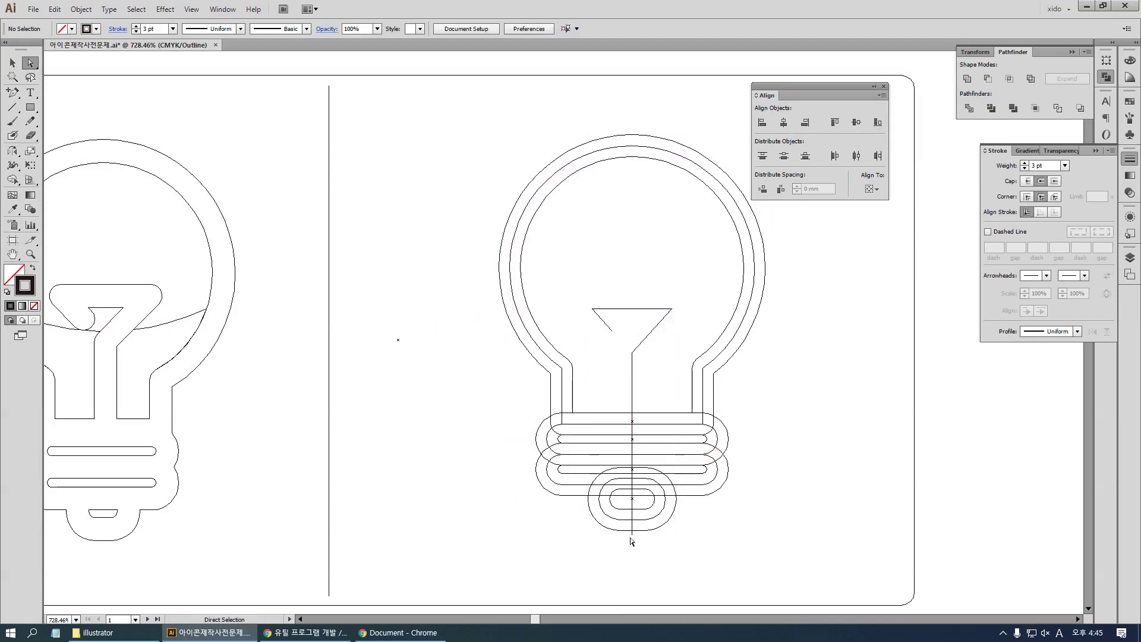
drag(632, 534, 632, 422)
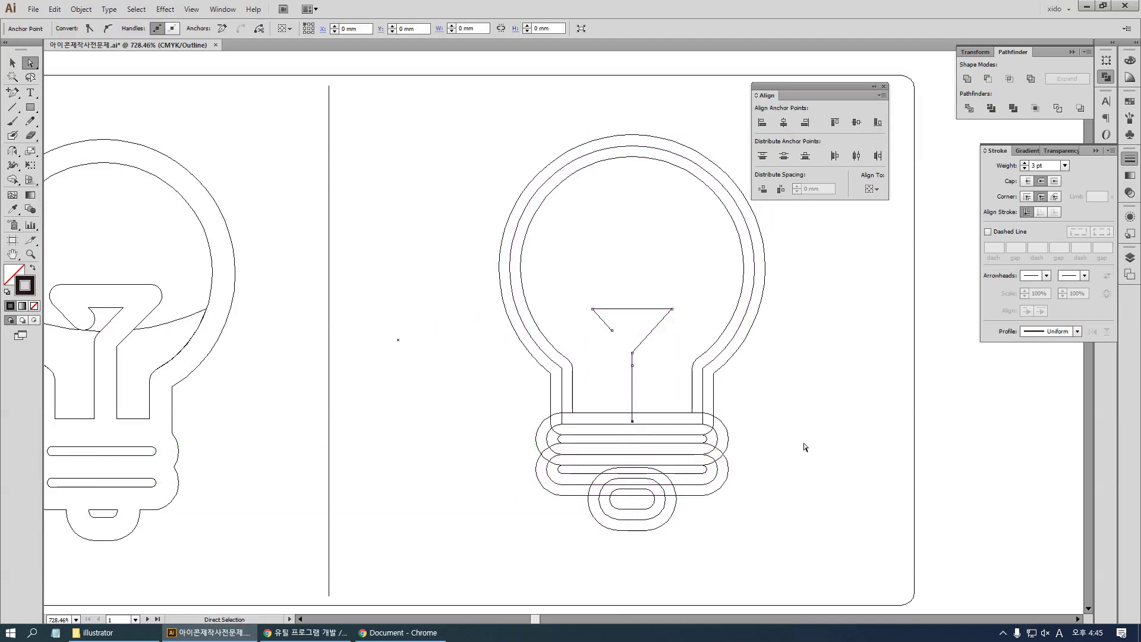
click(814, 444)
key(ctrl+y)
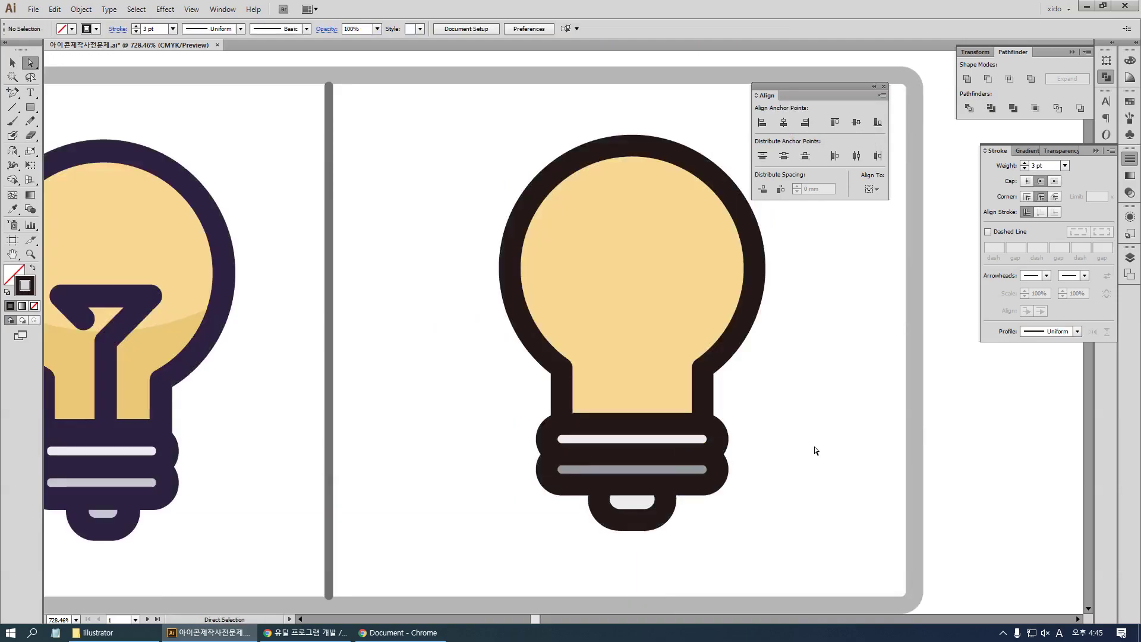
Cut the filament in outline view and paste it back in place in front of the yellow bulb fill, returning to preview
key(ctrl+y)
click(632, 378)
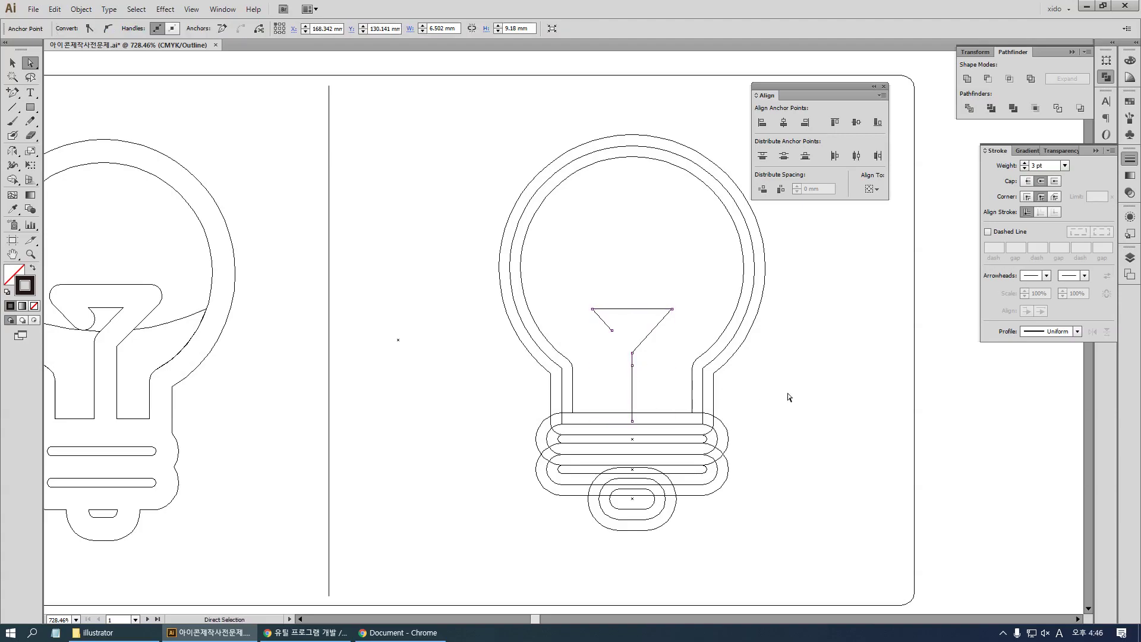
key(v)
click(650, 296)
click(643, 305)
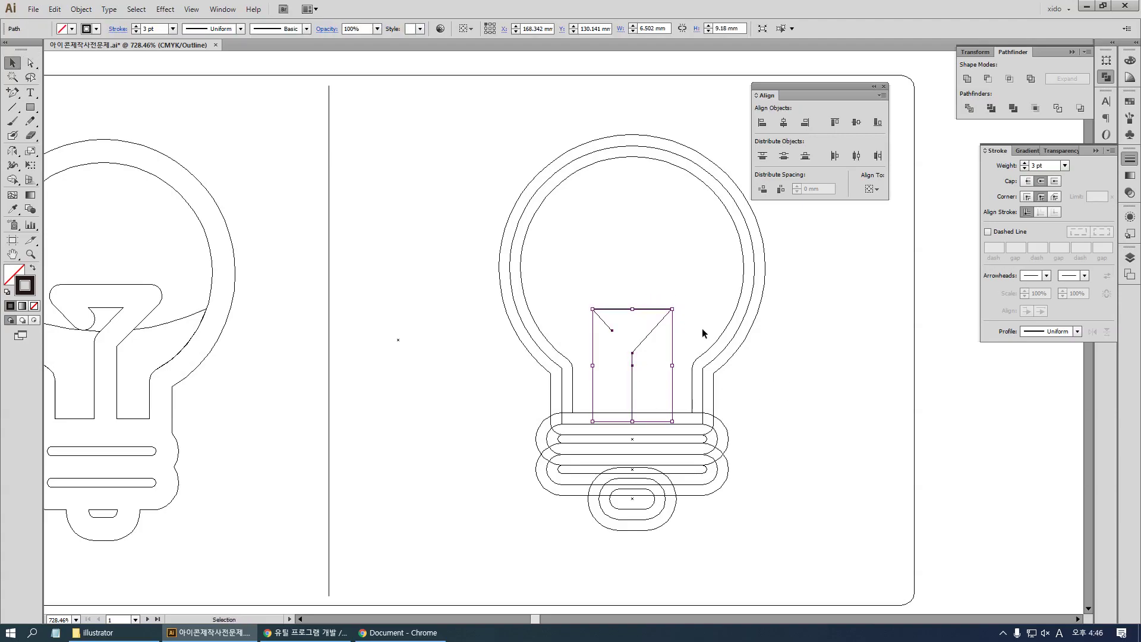
key(Delete)
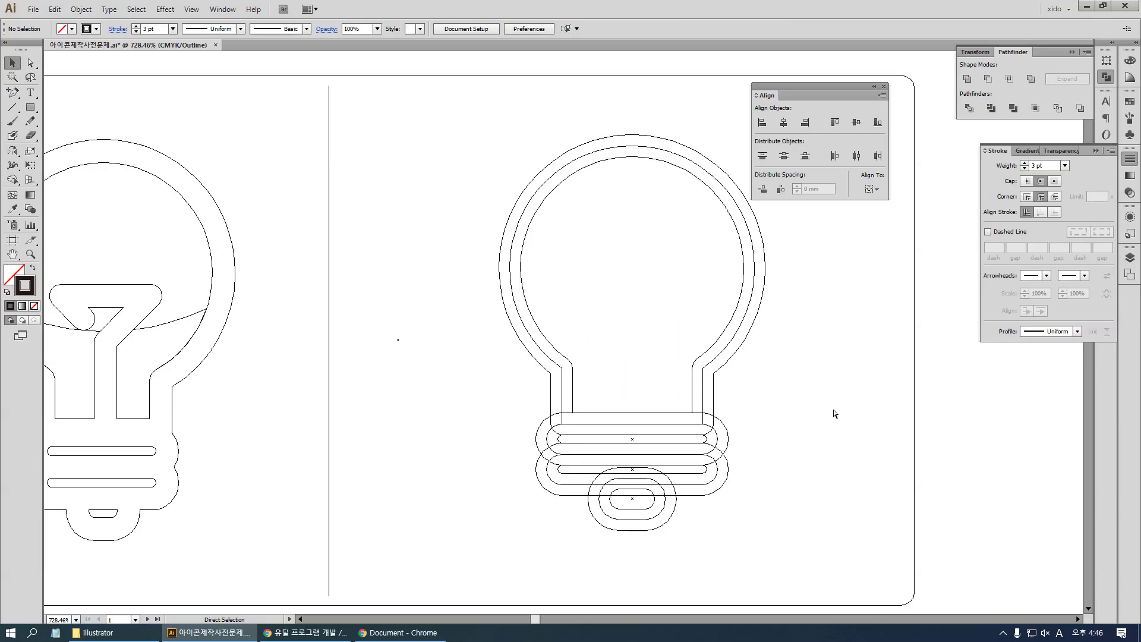
key(ctrl+y)
key(a)
drag(510, 140, 917, 447)
key(ctrl+z)
click(921, 436)
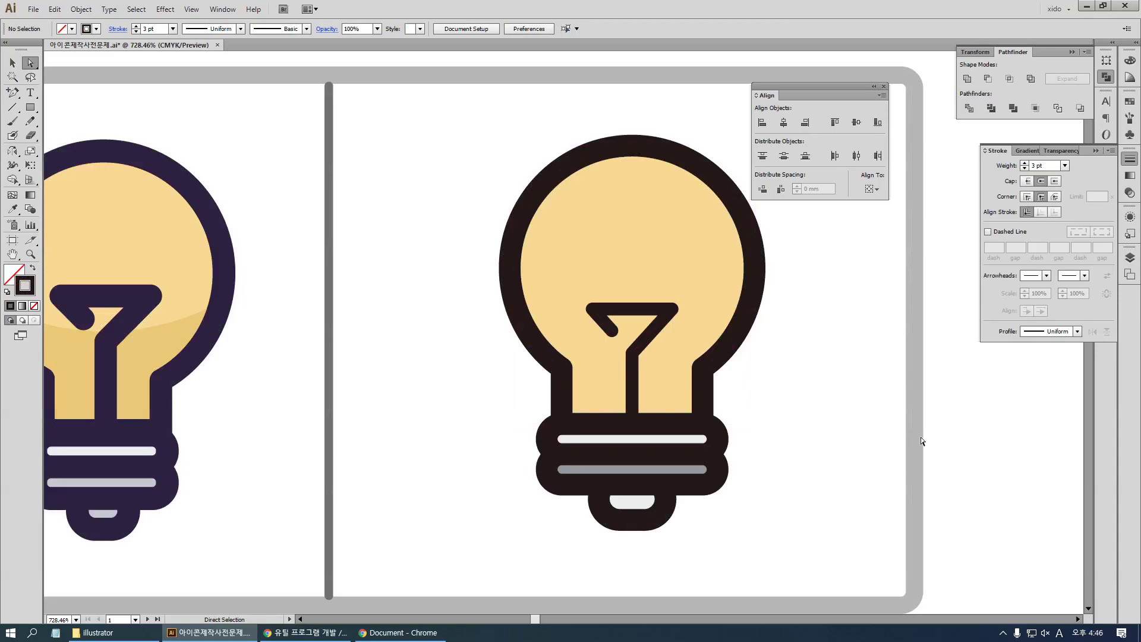
Set the filament's stroke weight to 4 pt and deselect it
key(v)
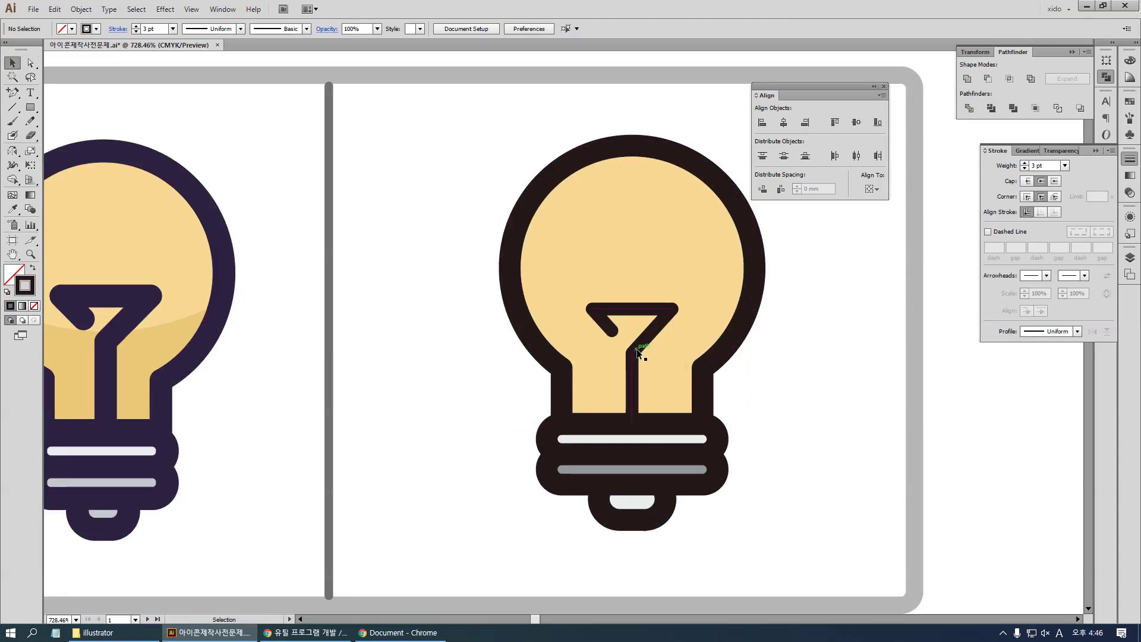
click(637, 353)
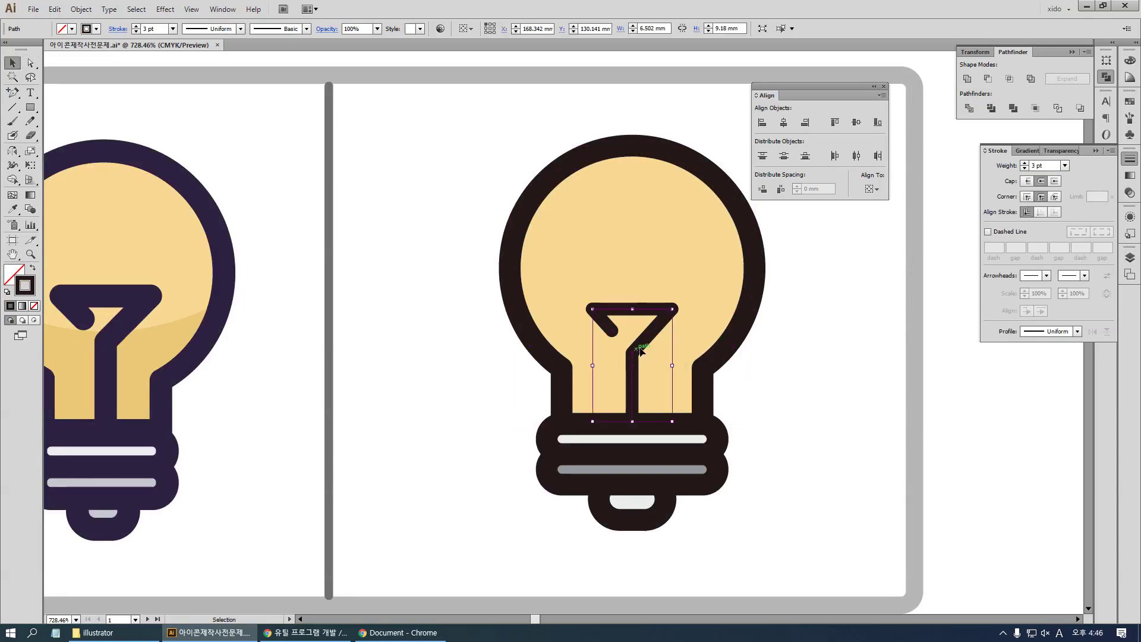
click(1024, 163)
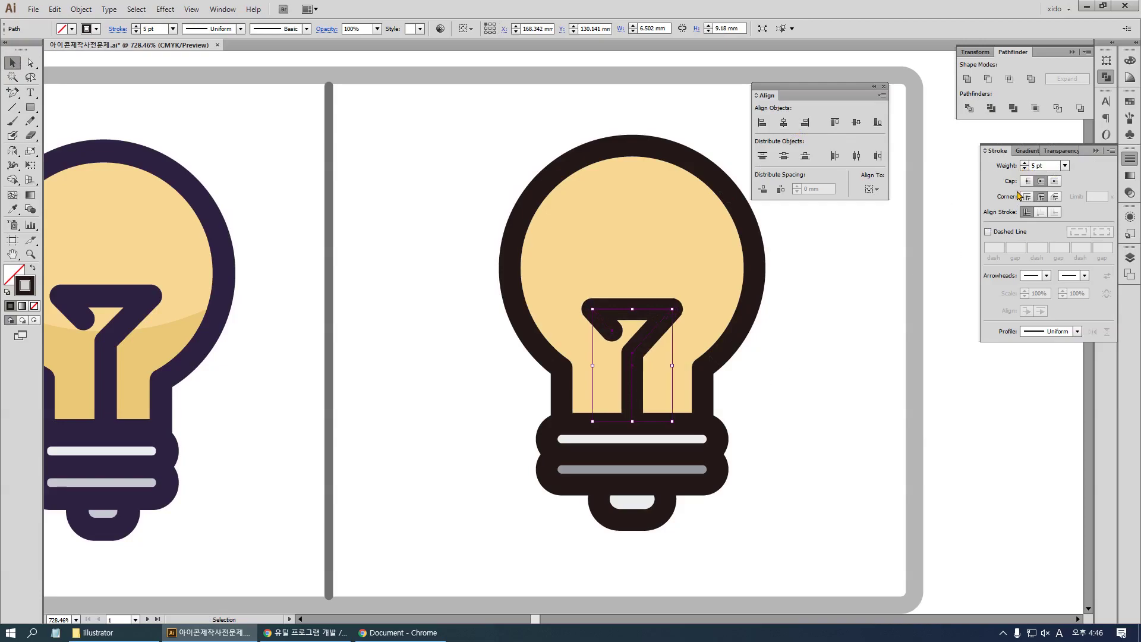
click(1025, 169)
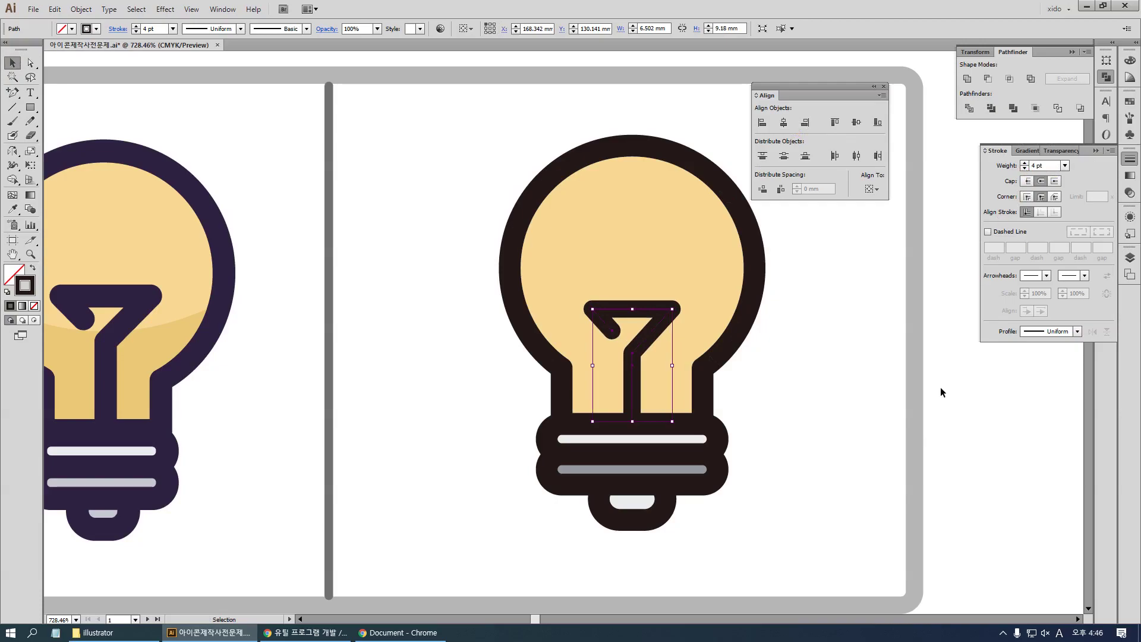
click(903, 411)
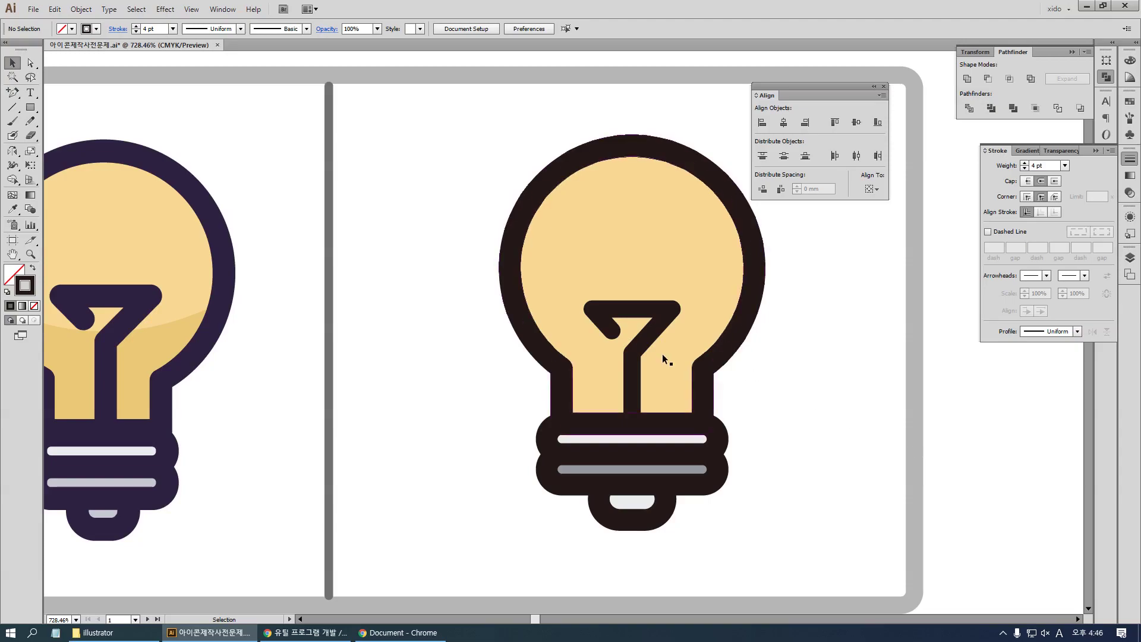
Expand the filament's fill and stroke into a filled shape
click(638, 342)
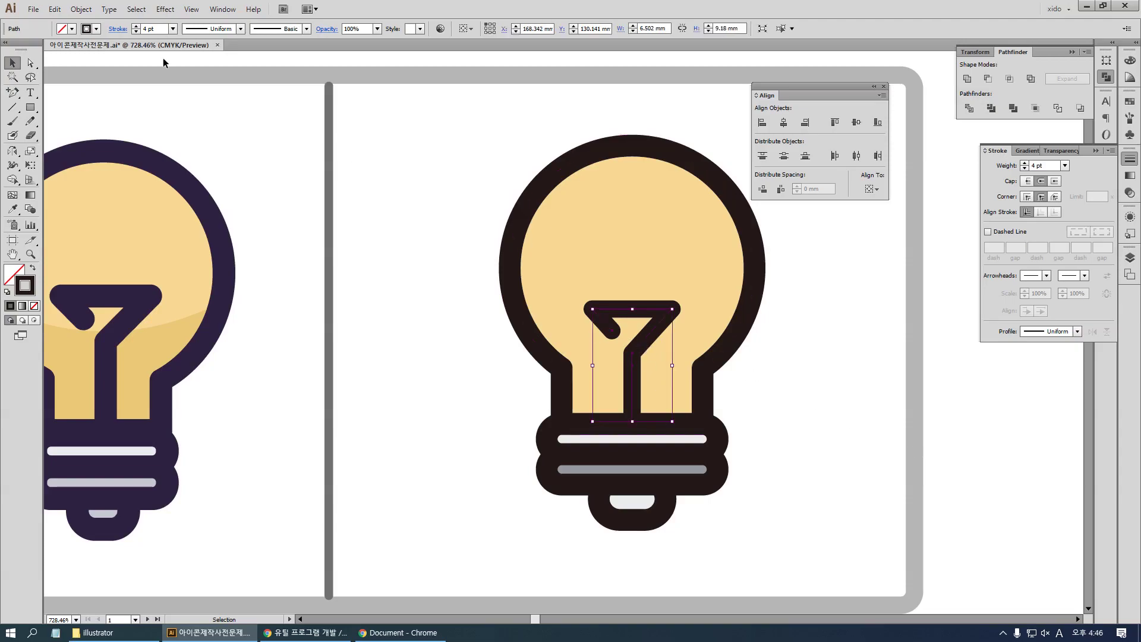
click(81, 9)
click(101, 136)
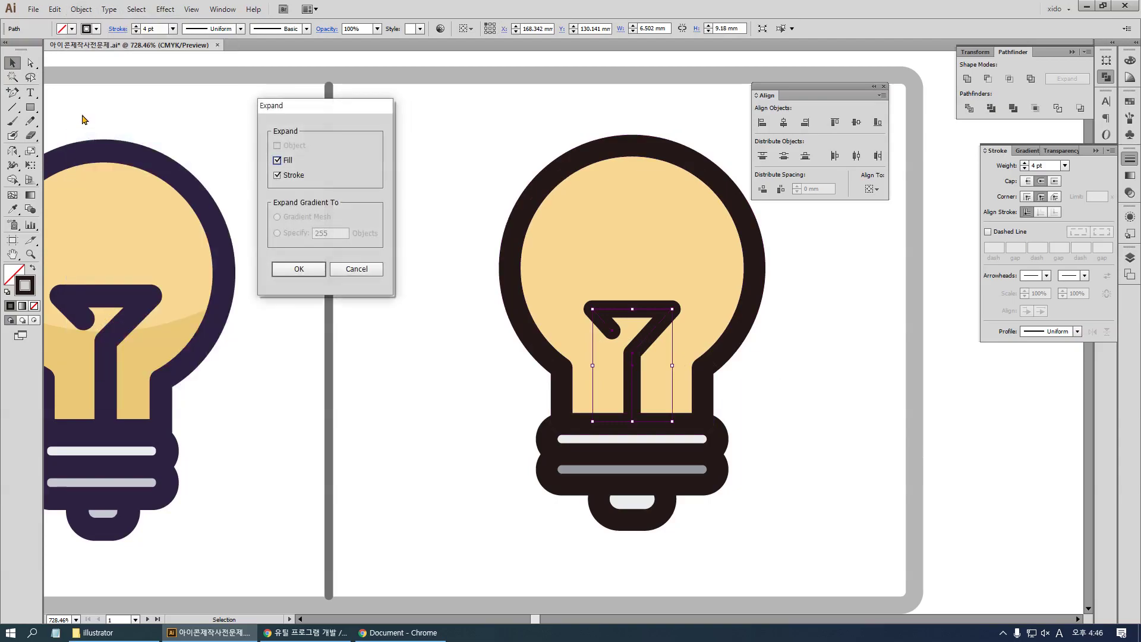
click(310, 271)
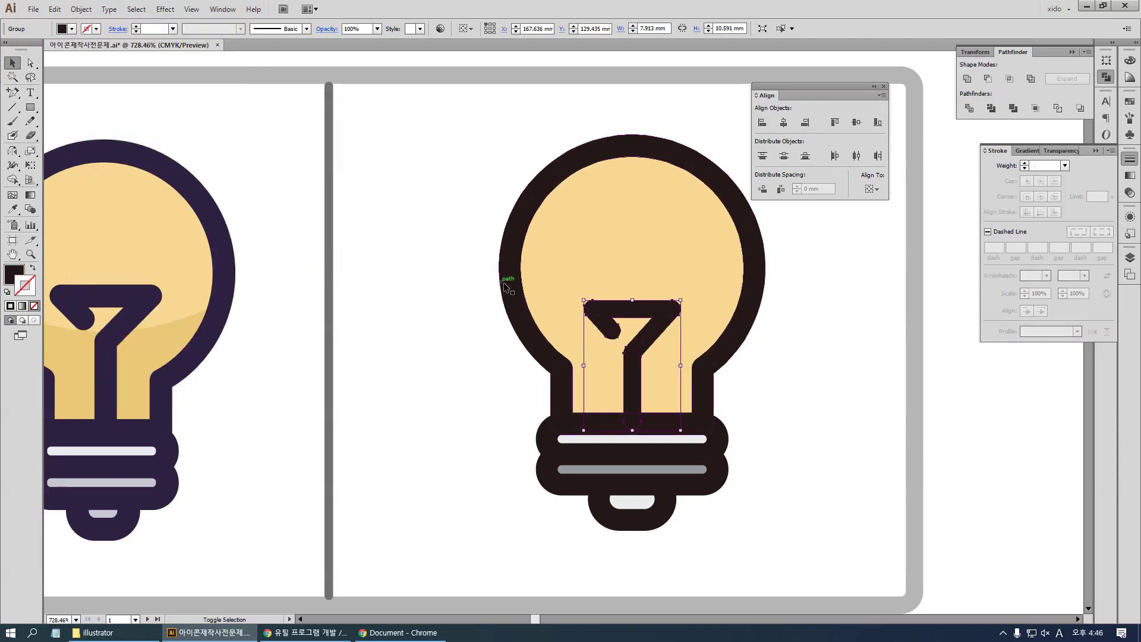
Recolor the filament, bulb outline, both base bands and the tip with the dark purple sampled from the reference bulb, and deselect them
shift+click(519, 295)
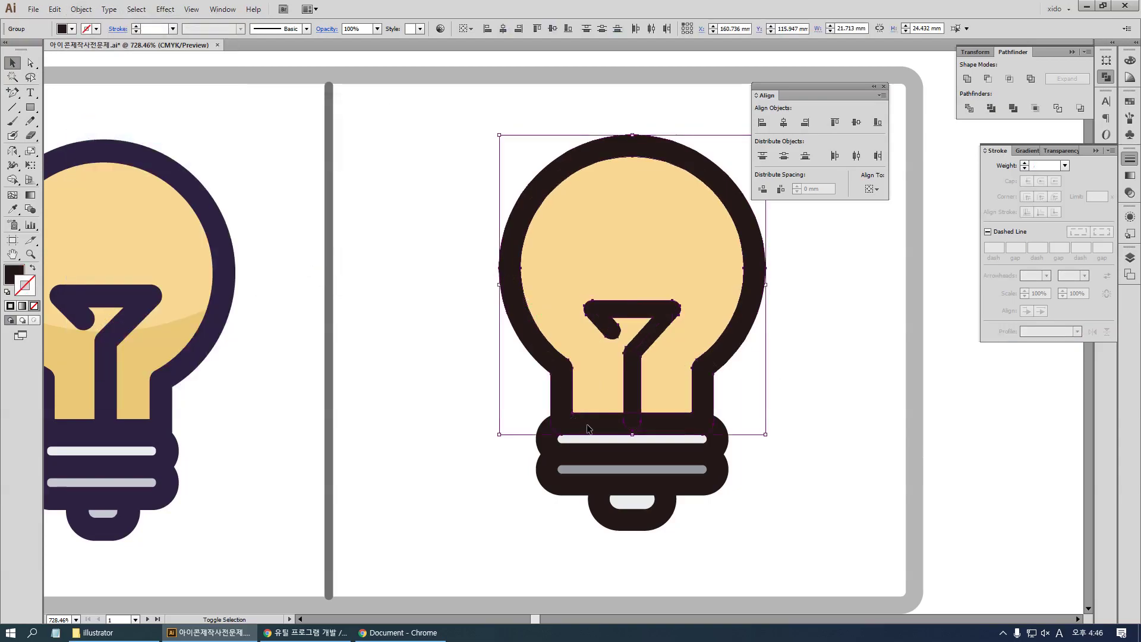
shift+click(717, 446)
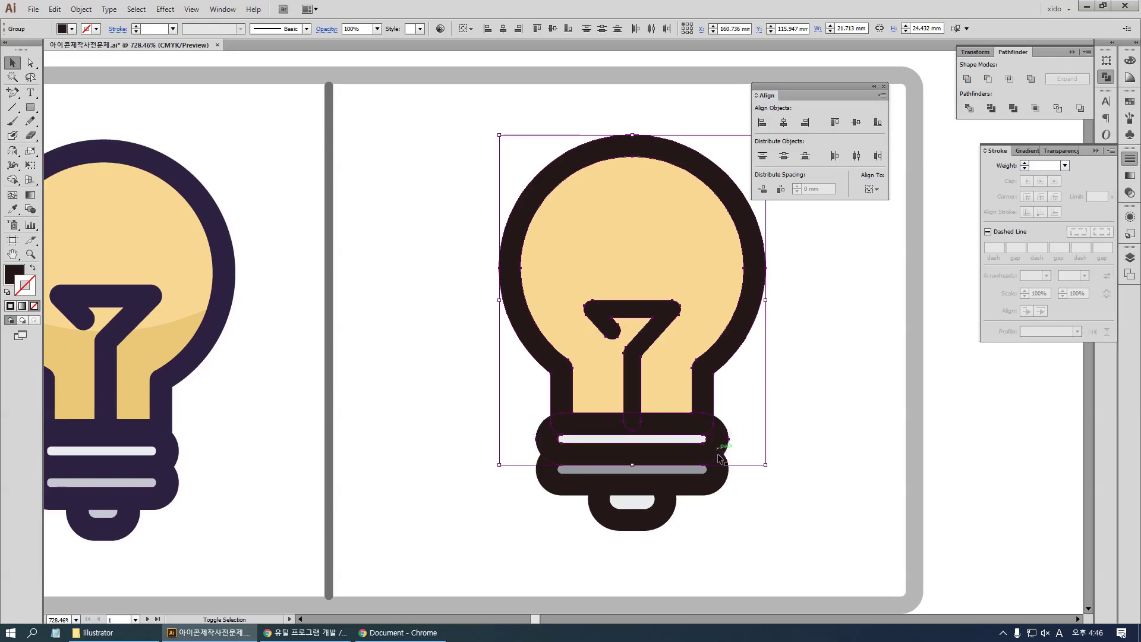
shift+click(716, 484)
shift+click(654, 525)
key(i)
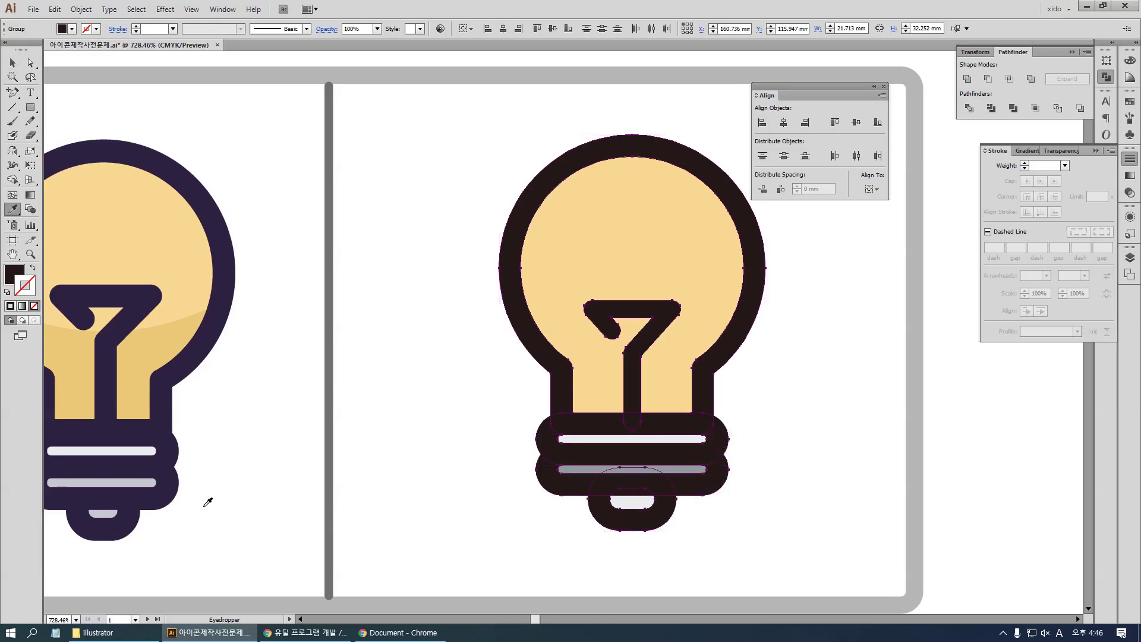
click(170, 499)
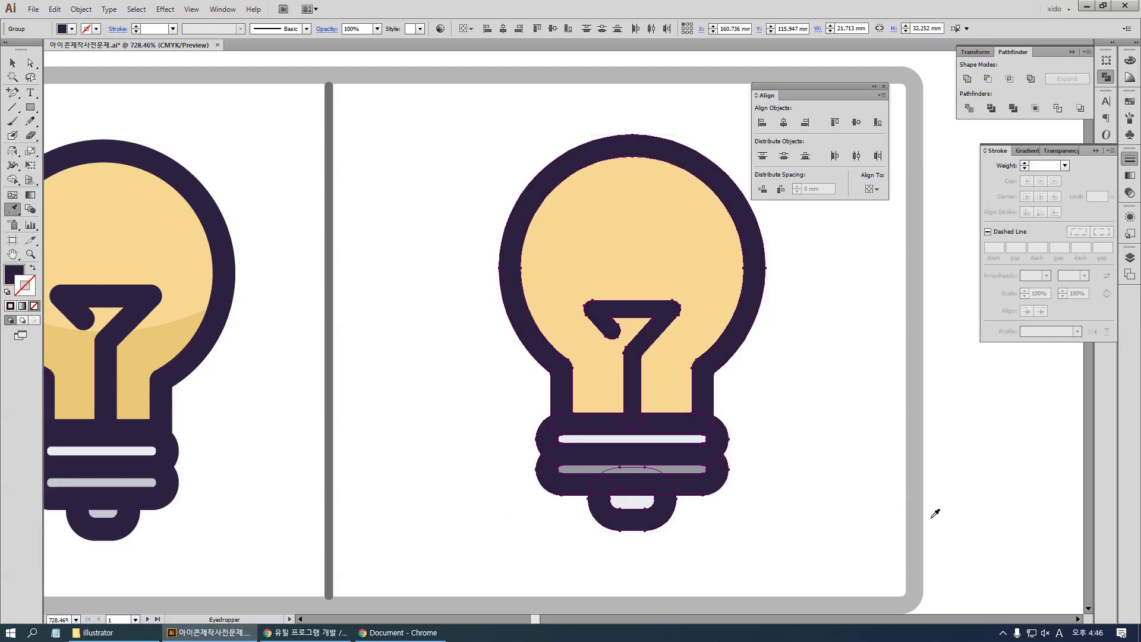
key(v)
click(844, 451)
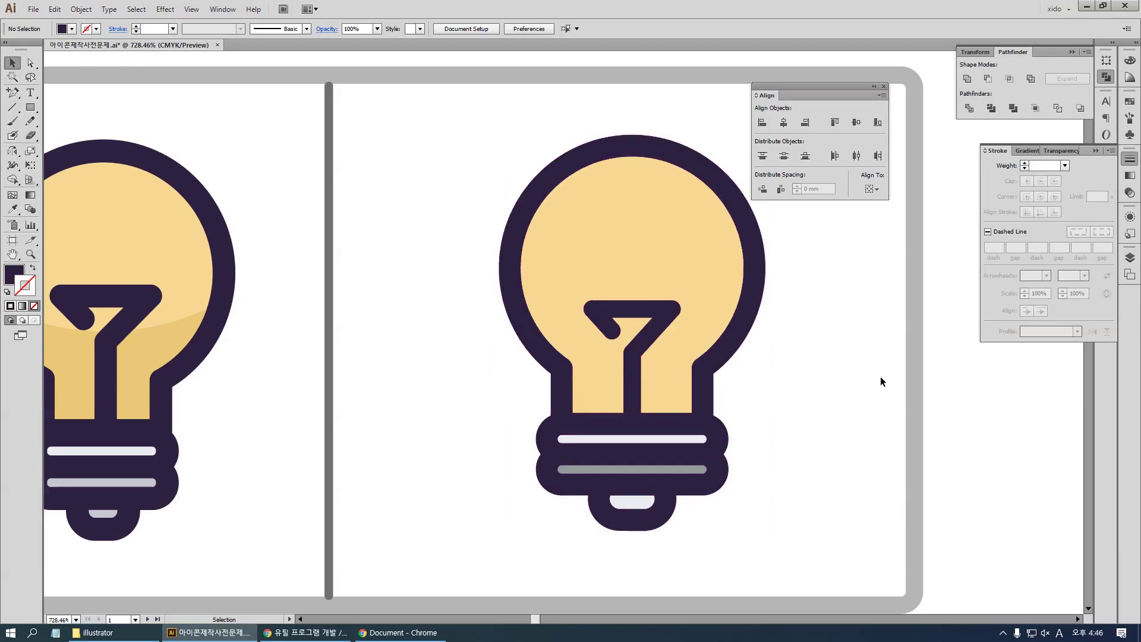
Duplicate the yellow bulb fill, turn the copy upside down and place it overlapping the bulb's upper part, ending just above the filament
drag(801, 335, 805, 367)
drag(436, 324, 475, 361)
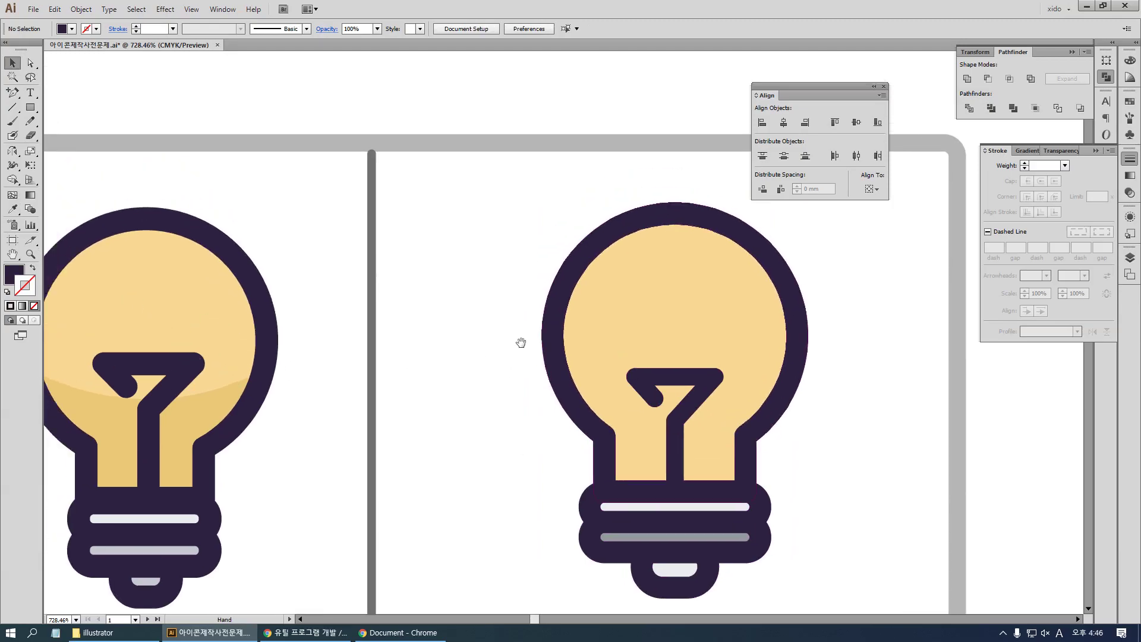
key(a)
click(651, 298)
drag(690, 337, 485, 285)
key(v)
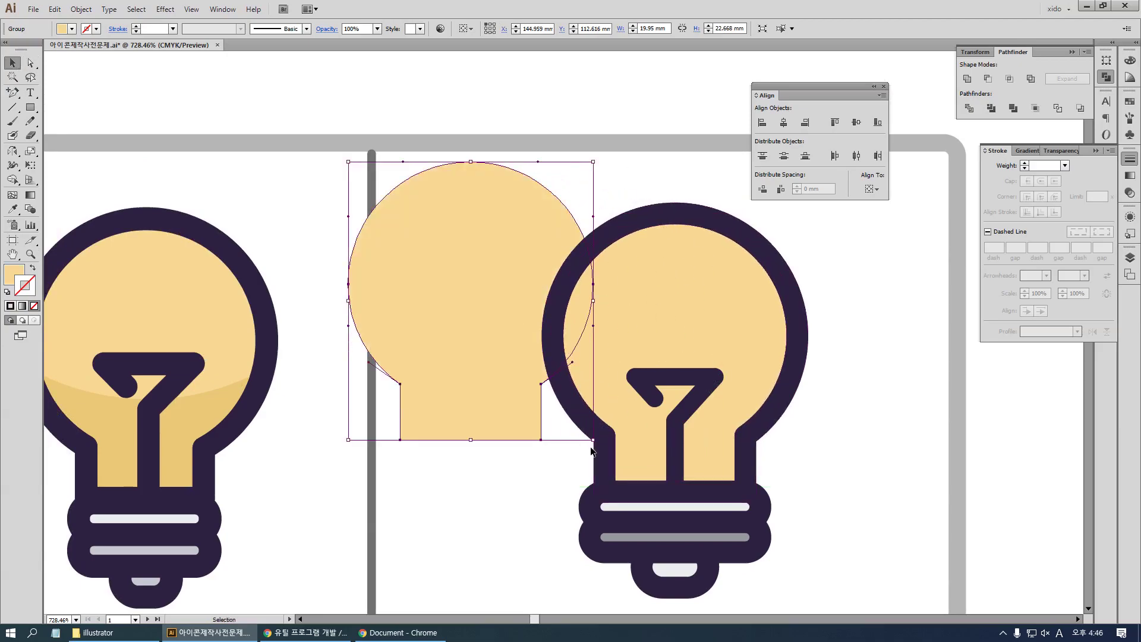
drag(611, 447, 700, 176)
drag(490, 330, 690, 263)
Fill the original bulb shape with the darker yellow sampled from the reference bulb's shading
key(a)
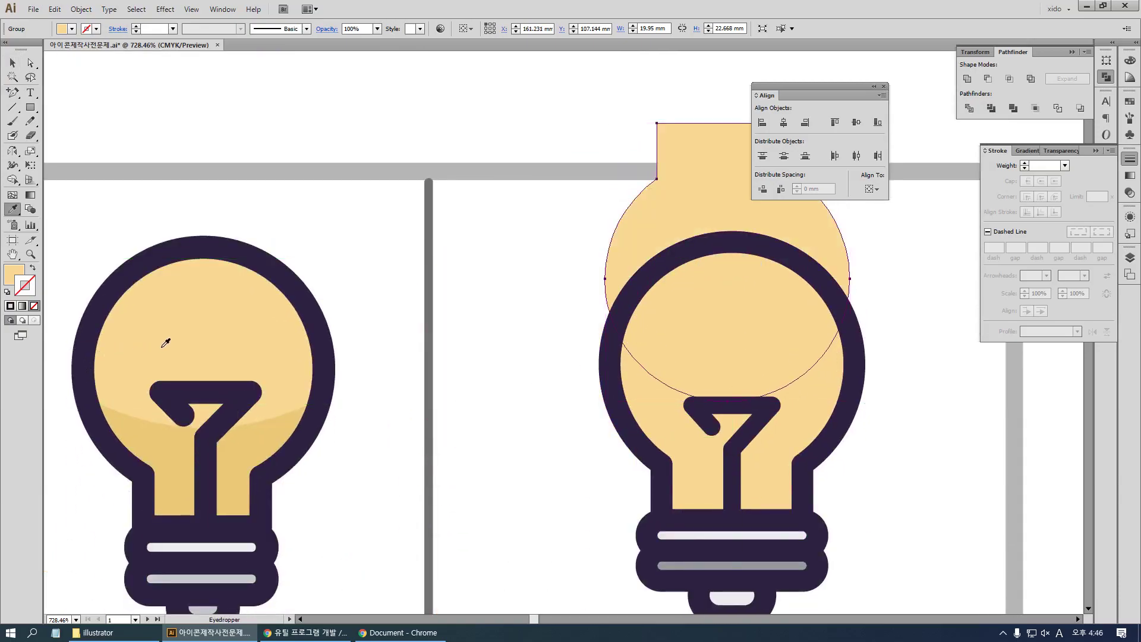
click(647, 416)
key(i)
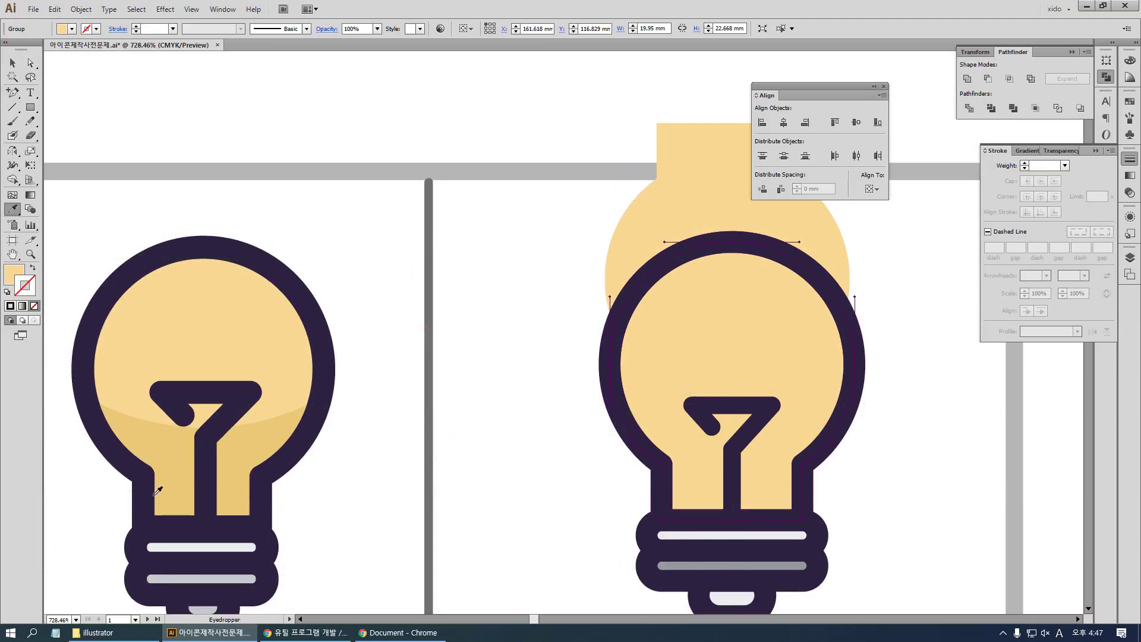
click(180, 488)
Divide the inverted copy and the bulb fill with Pathfinder, ungroup the pieces and delete the excess outside the bulb
key(v)
shift+click(675, 342)
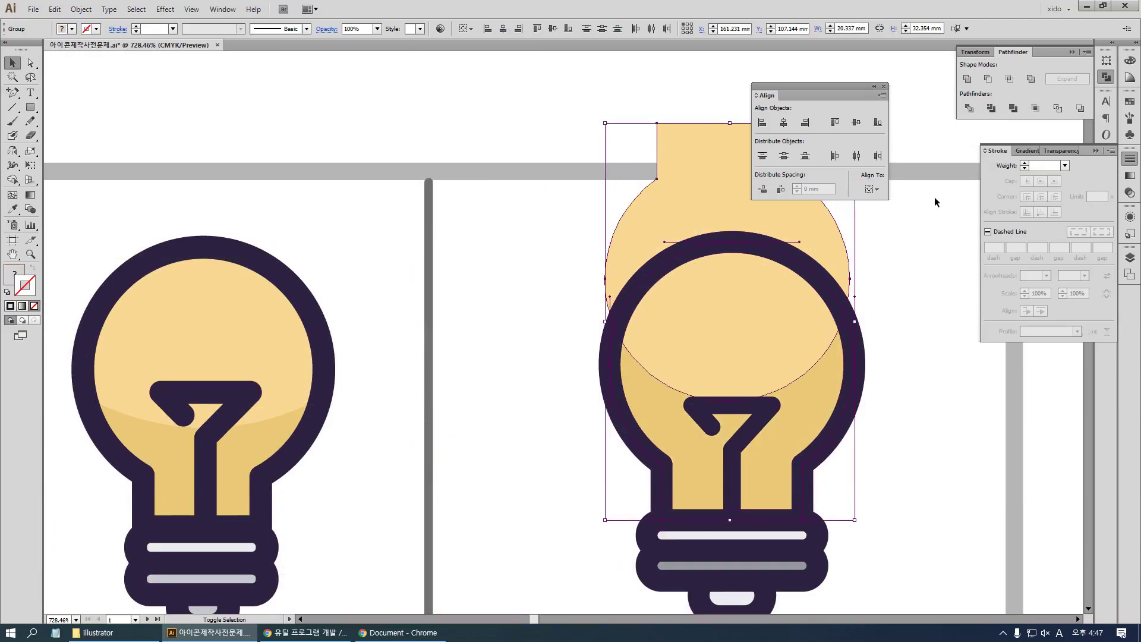
click(970, 109)
key(shift+ctrl+g)
click(810, 401)
key(Delete)
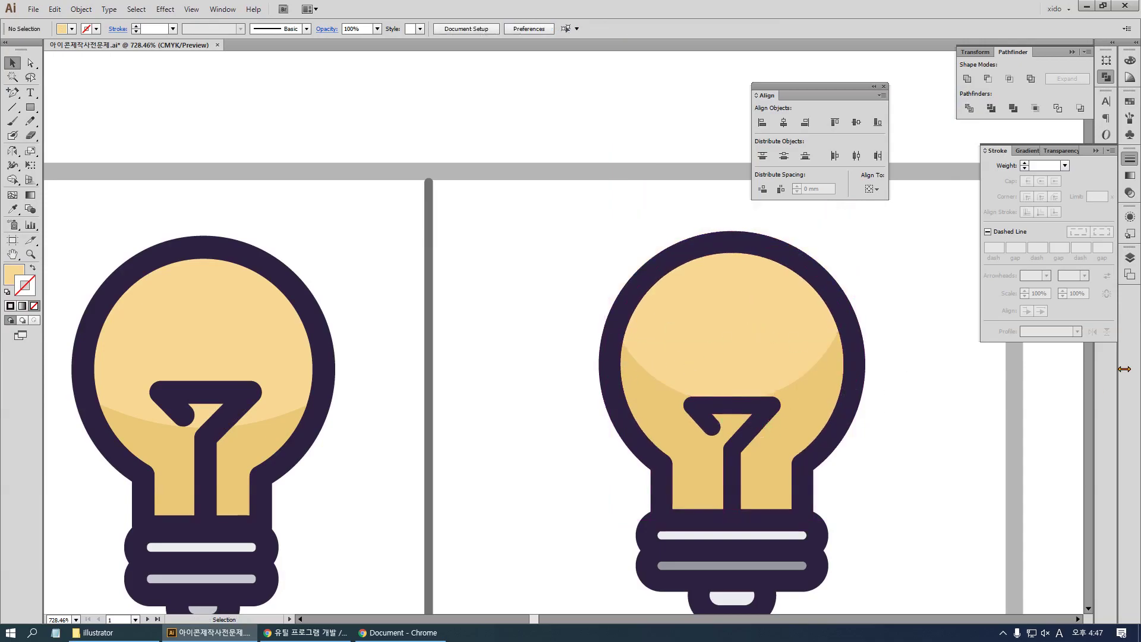
key(ctrl+minus)
key(ctrl+minus)
key(ctrl+minus)
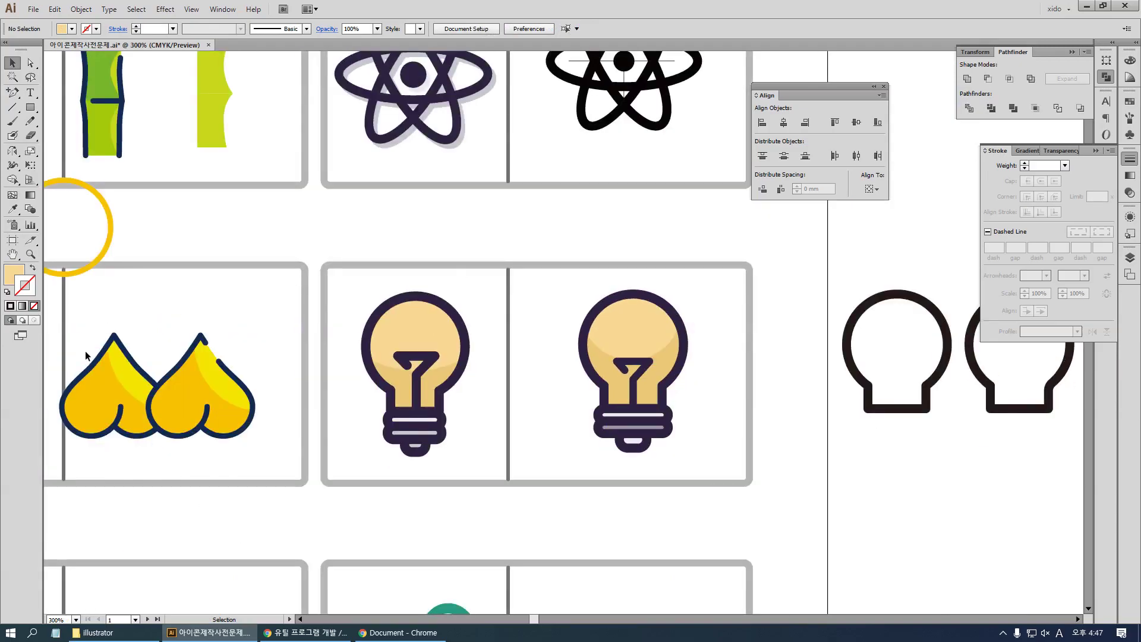